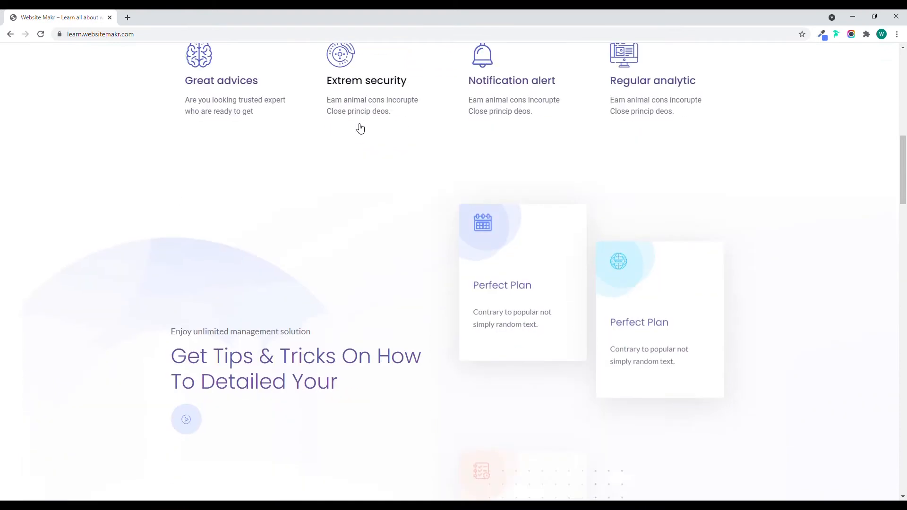
scroll(357, 127, "down", 20)
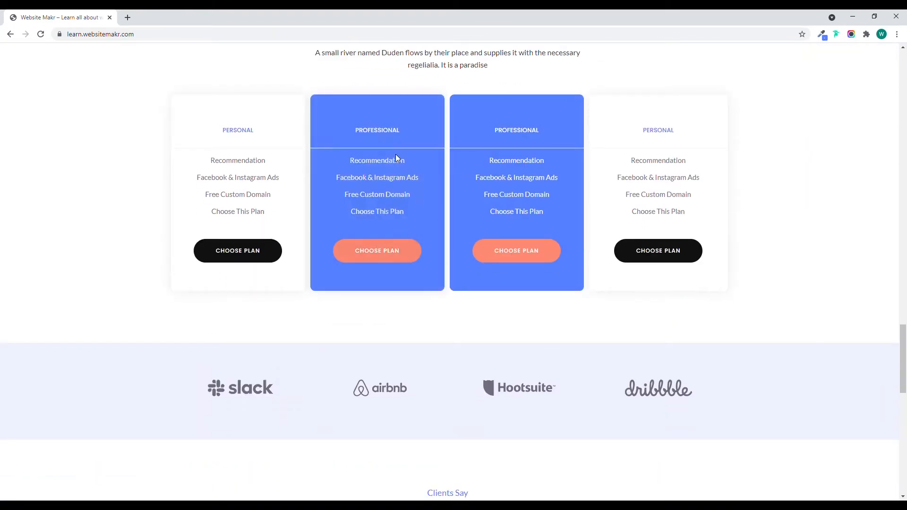
Examine the finished landing page from the feature sections through pricing plans, logos and testimonials to the footer.
scroll(648, 174, "up", 3)
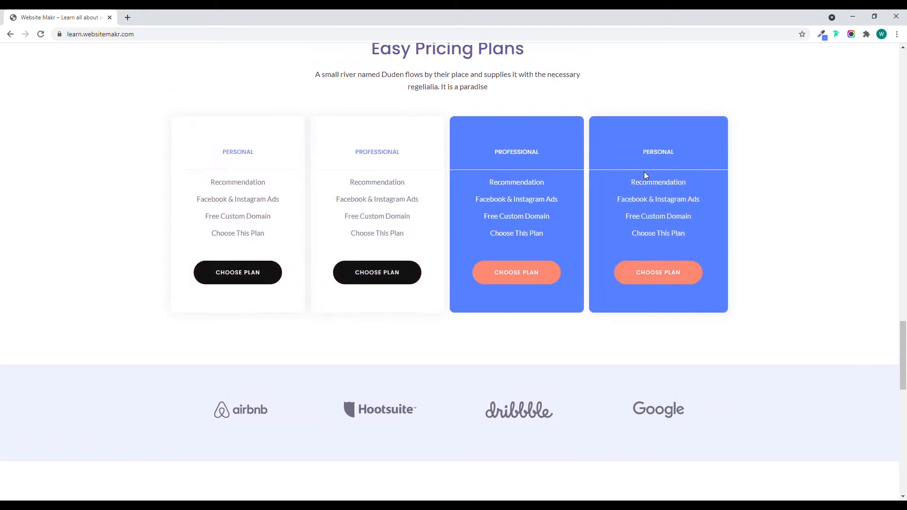
scroll(435, 168, "down", 6)
scroll(436, 167, "down", 1)
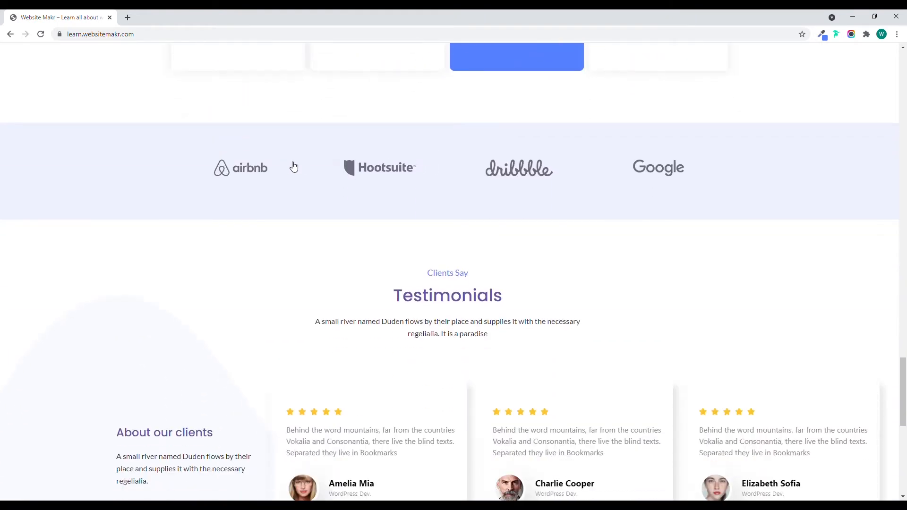
scroll(360, 271, "down", 6)
scroll(399, 231, "down", 3)
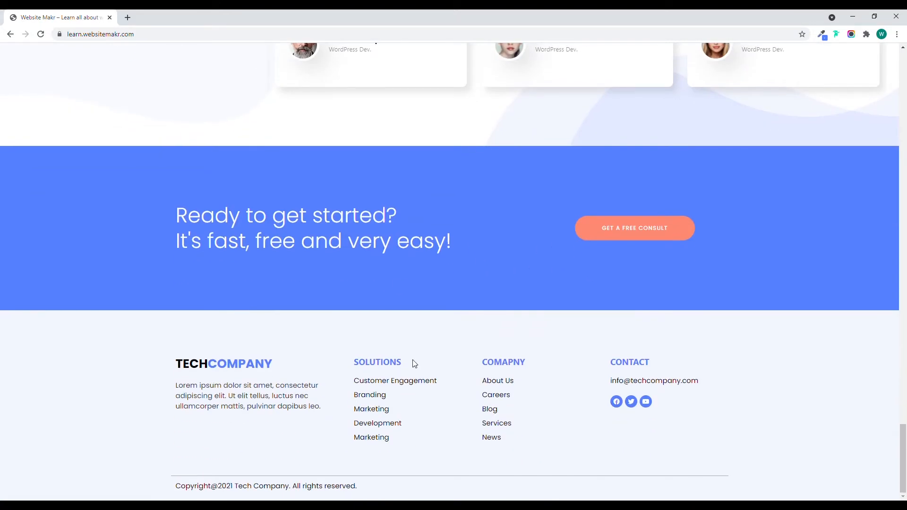
scroll(751, 196, "up", 15)
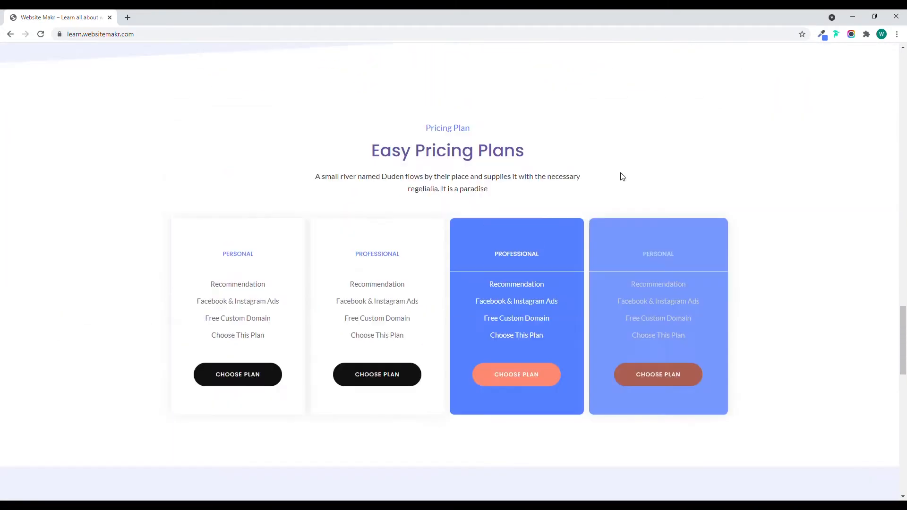
scroll(671, 200, "up", 15)
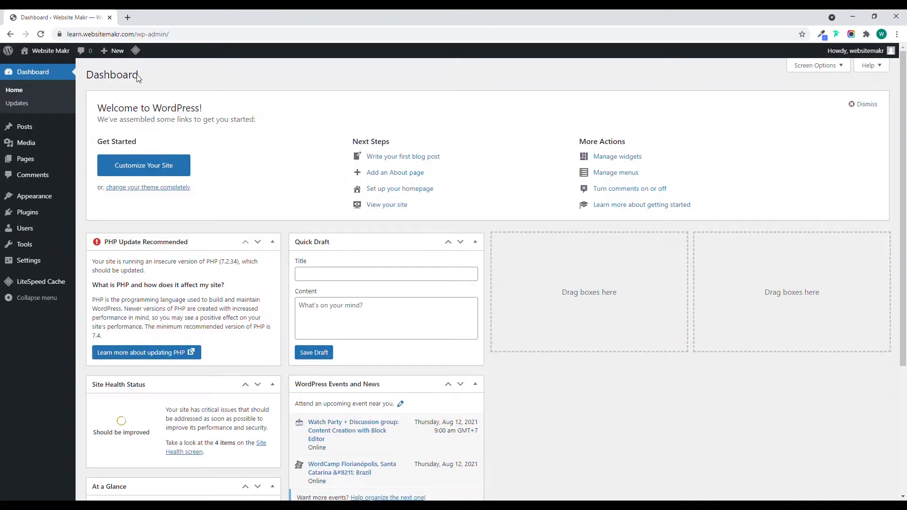
Search the theme directory for "Hello Elementor", then install and activate the Hello Elementor theme.
mouse_move(40, 198)
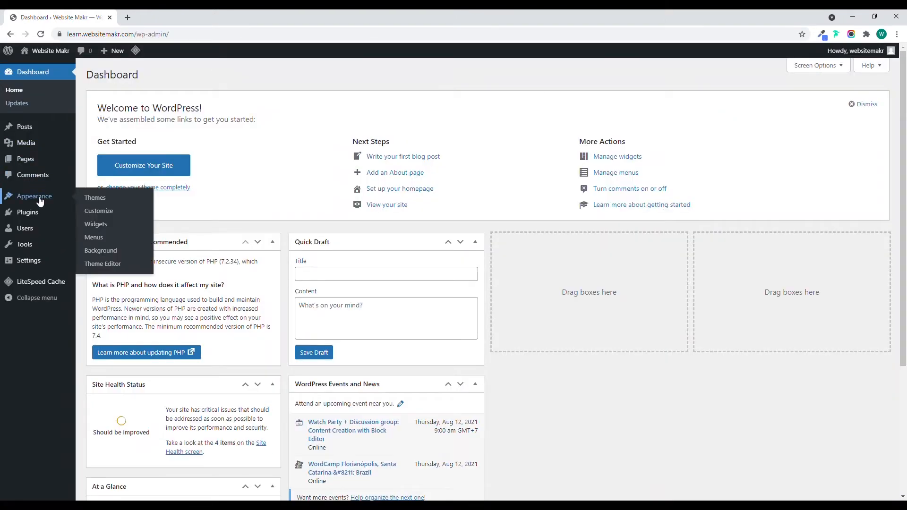
left_click(93, 199)
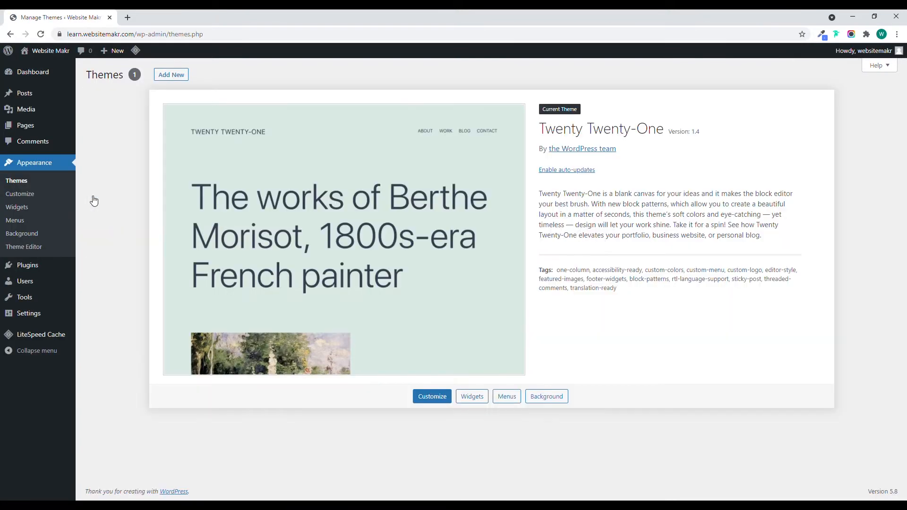
left_click(172, 76)
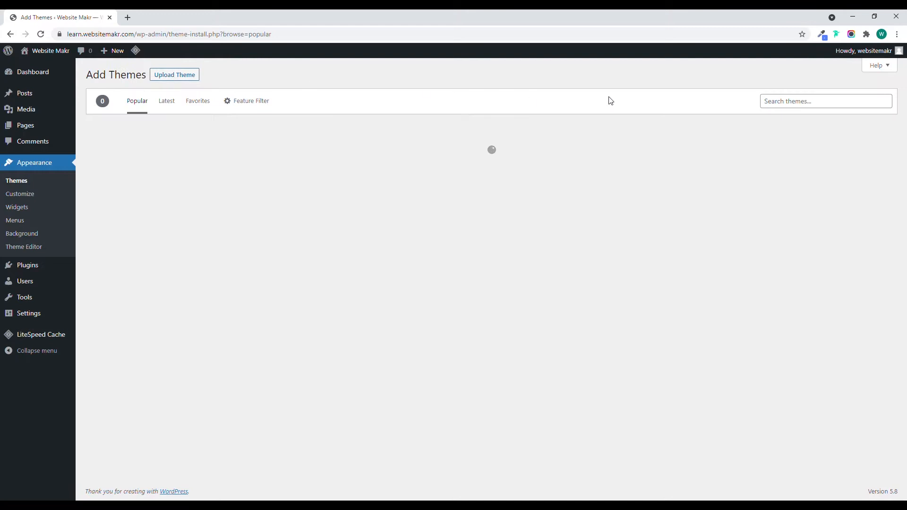
left_click(777, 108)
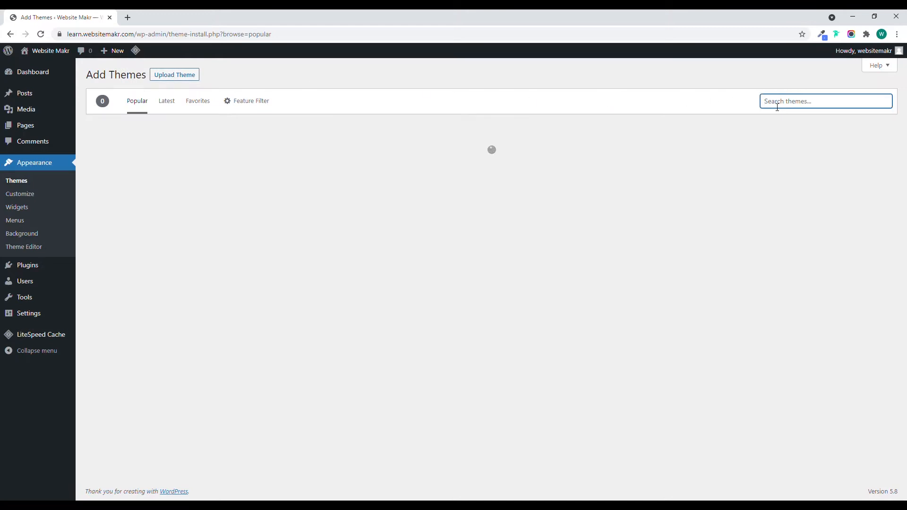
type("Hello Elementor")
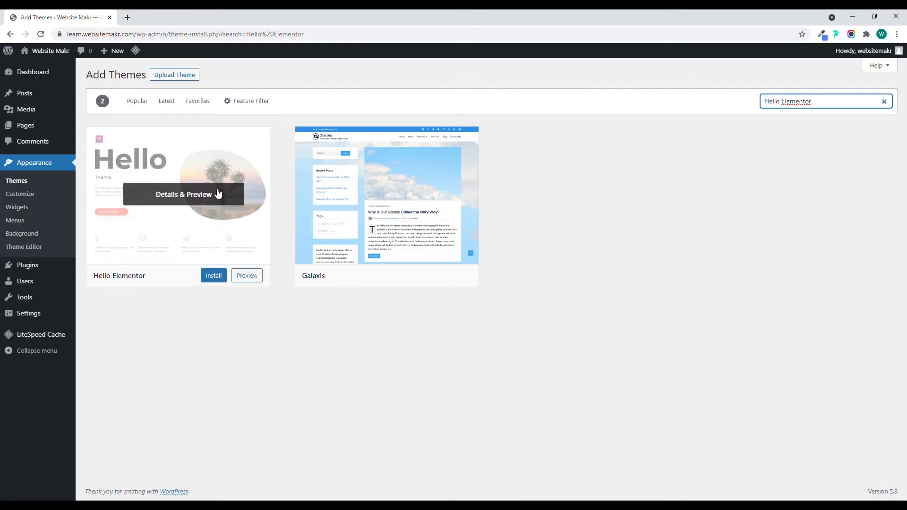
left_click(210, 275)
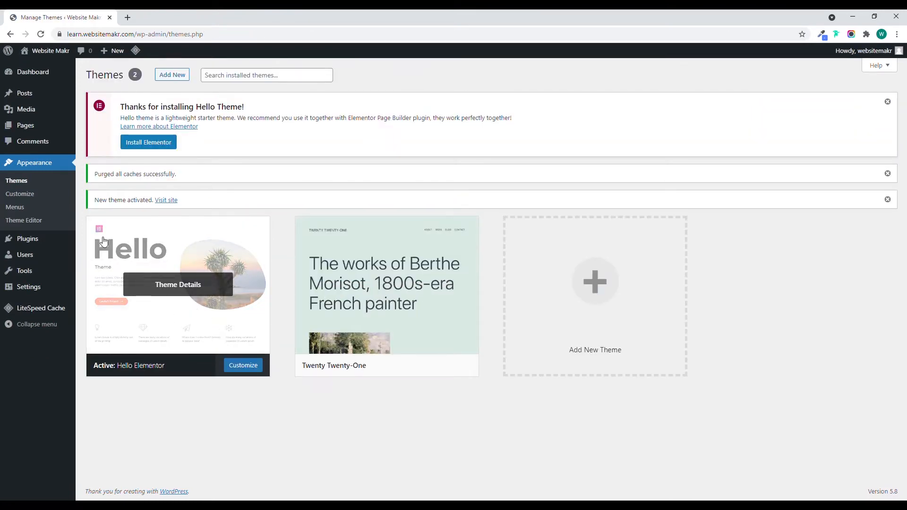
Install and activate the Elementor plugin recommended by the Hello theme.
left_click(140, 148)
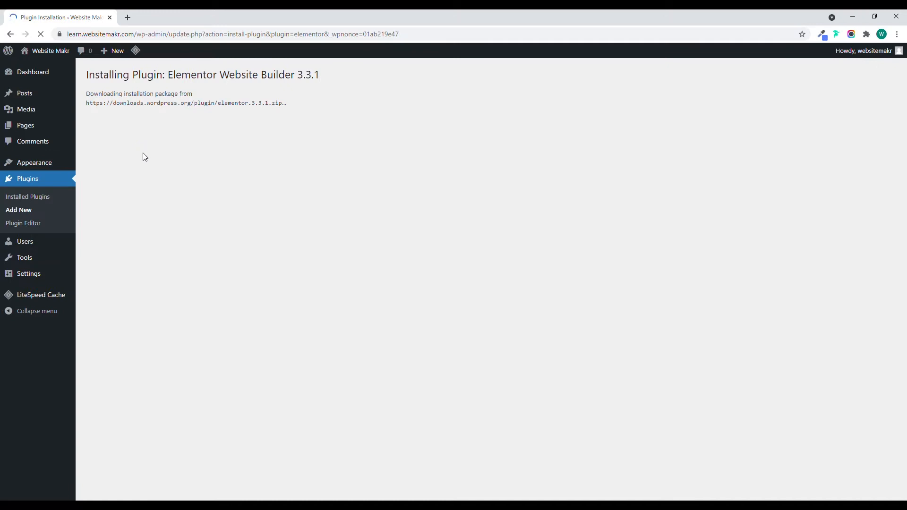
left_click(115, 169)
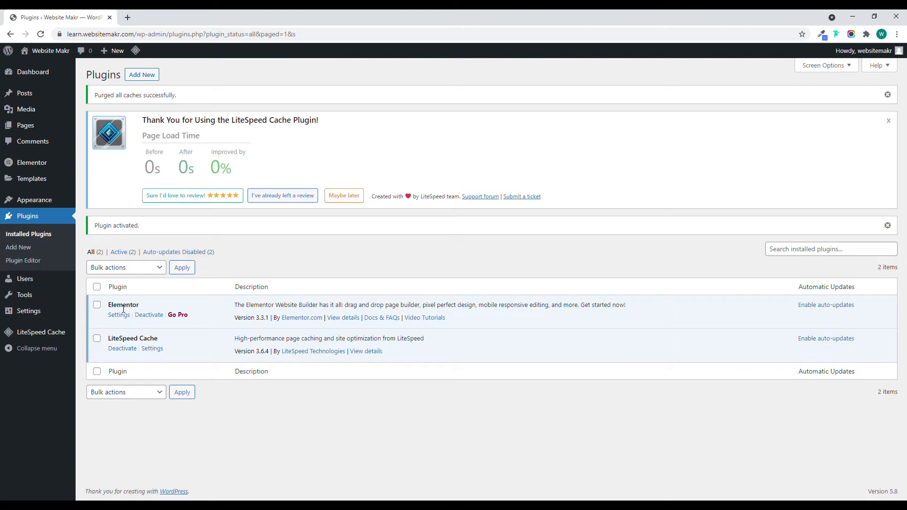
Search the plugin directory for "Elementor header footer" and install the Elementor Header & Footer Builder plugin.
left_click(20, 248)
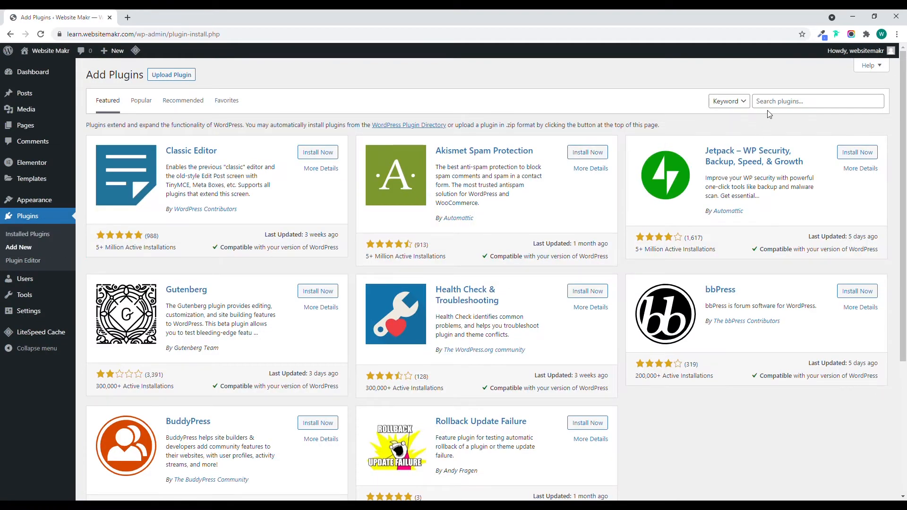
left_click(775, 106)
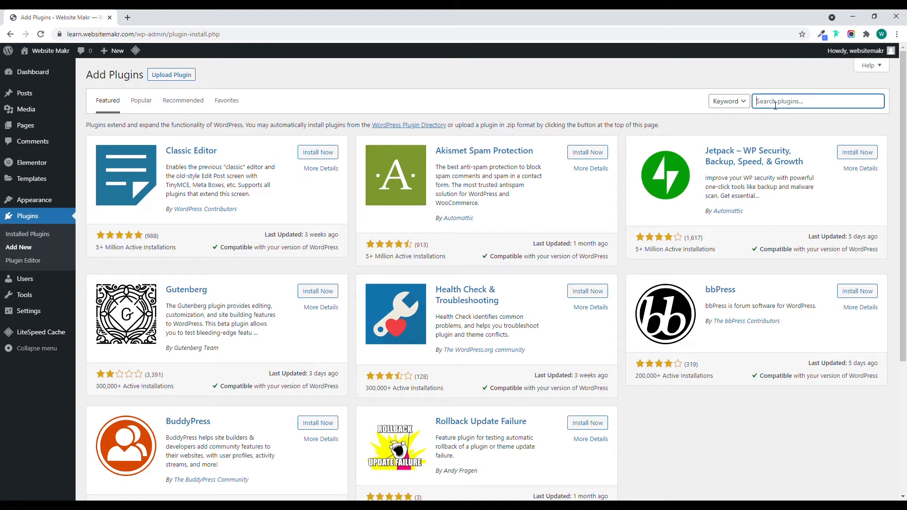
type("Elementor header footer")
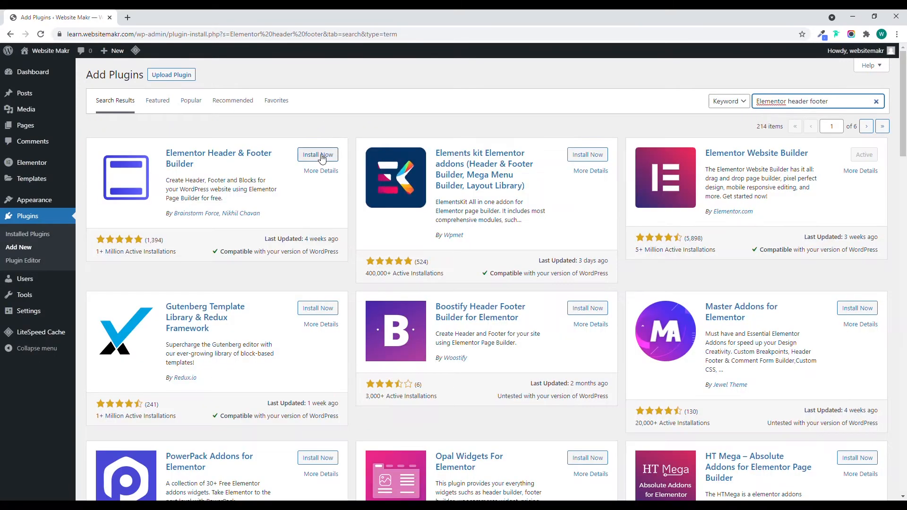
left_click(320, 155)
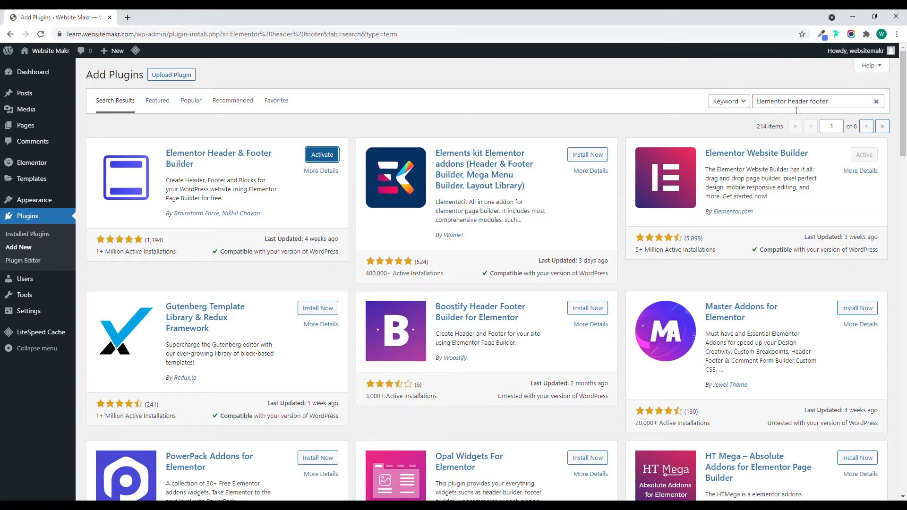
Search the plugin directory for "element kits" and install the Elements kit Elementor addons plugin.
left_click_drag(787, 102, 830, 103)
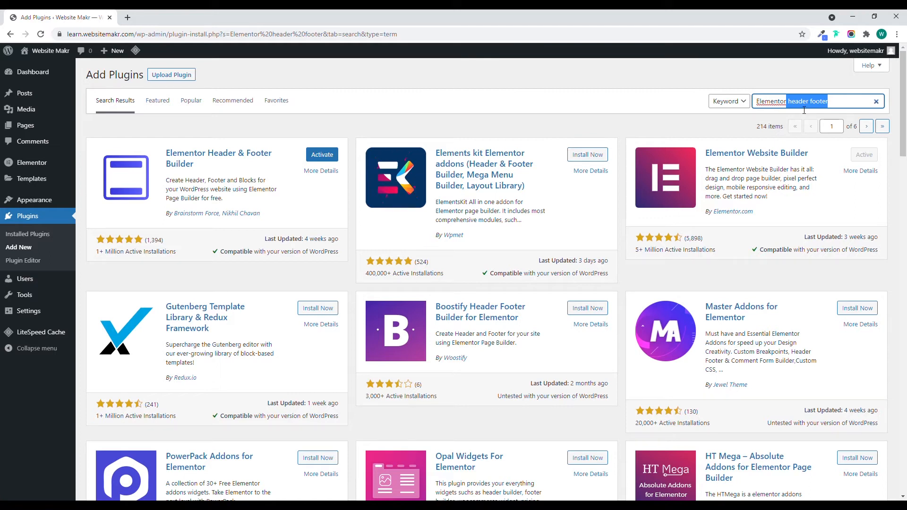
key("BackSpace")
key("BackSpace")
key("BackSpace")
key("BackSpace")
key("BackSpace")
key("BackSpace")
key("BackSpace")
key("BackSpace")
type("element kt")
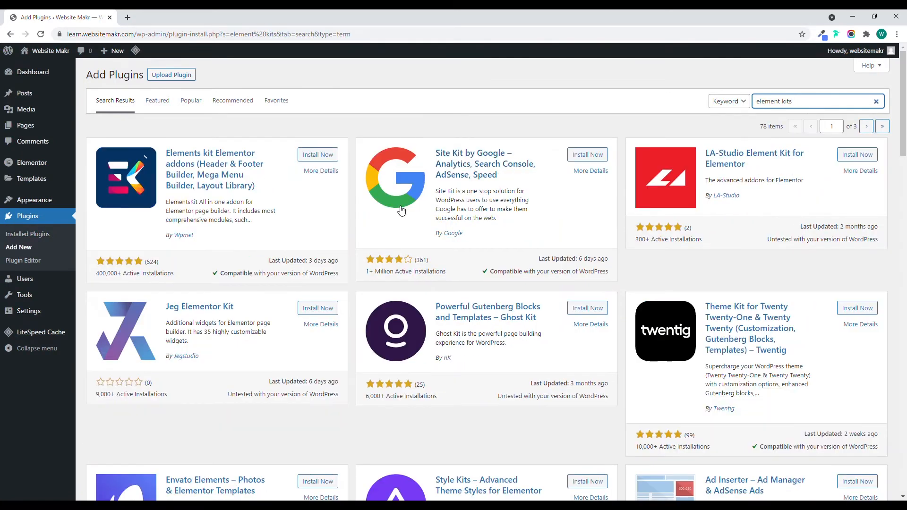
left_click(317, 155)
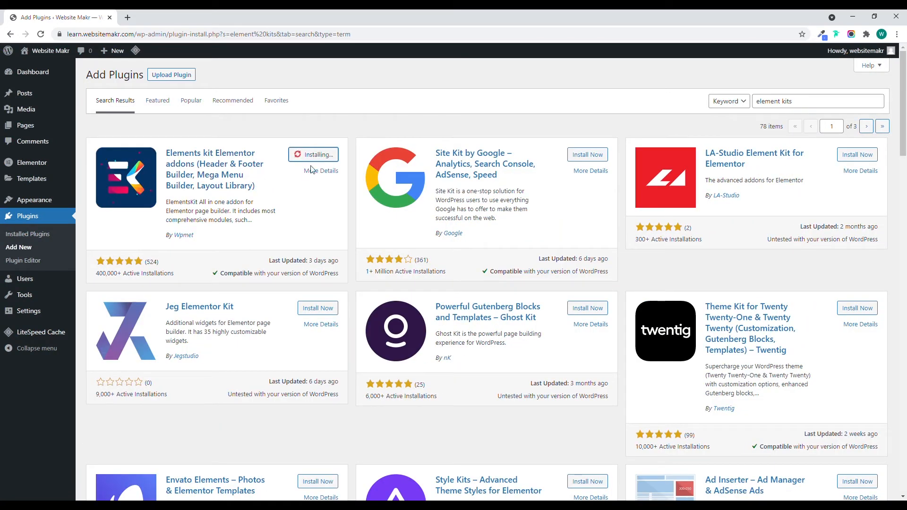
Activate the installed Elementor Header & Footer Builder and ElementsKit Lite plugins together with a bulk action.
left_click(22, 236)
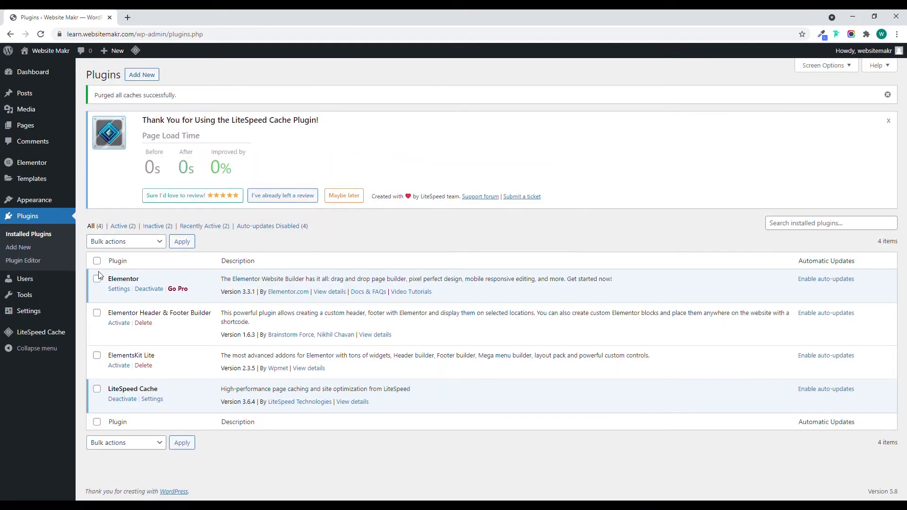
left_click(96, 313)
left_click(97, 356)
left_click(136, 241)
left_click(114, 268)
left_click(186, 242)
scroll(129, 354, "down", 2)
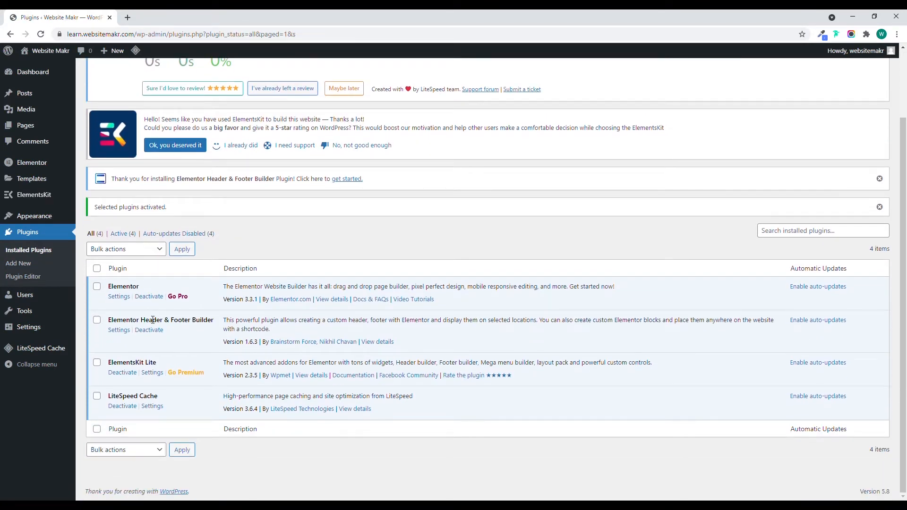
Set the site's permalink structure to Post name and save the changes.
mouse_move(42, 297)
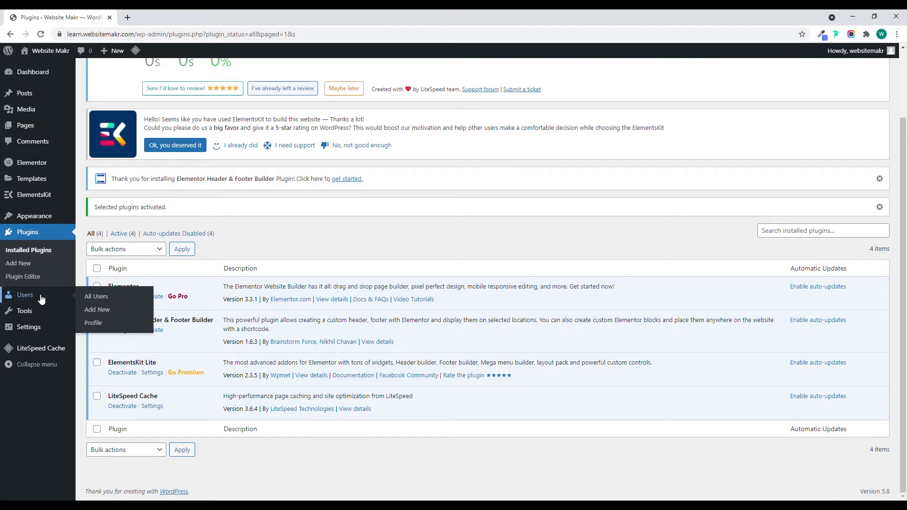
mouse_move(37, 331)
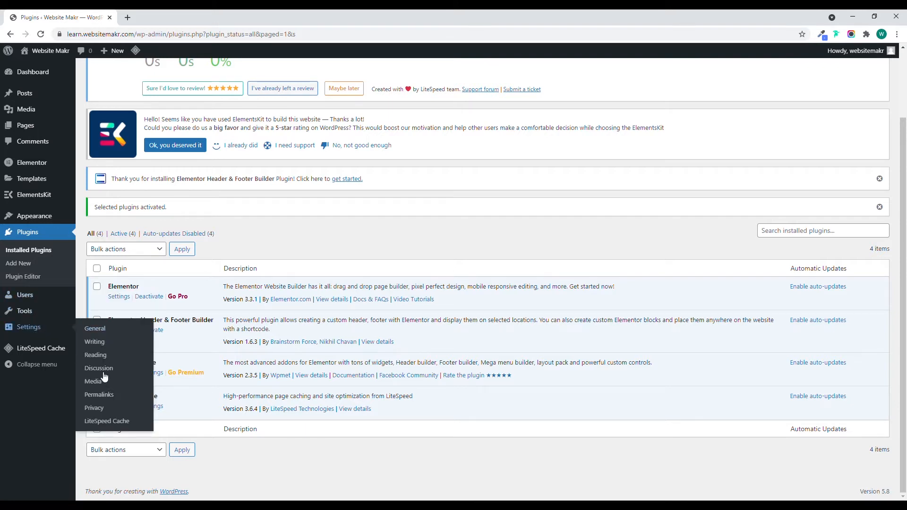
left_click(105, 400)
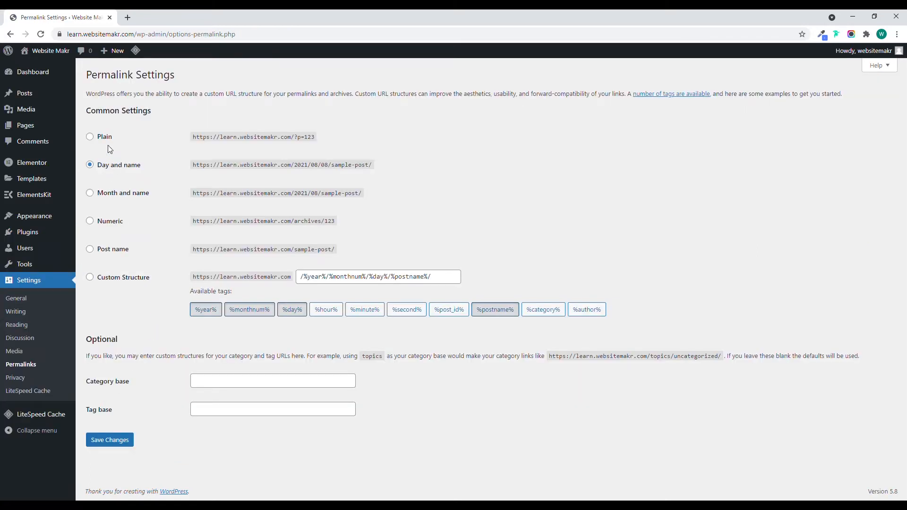
left_click(118, 250)
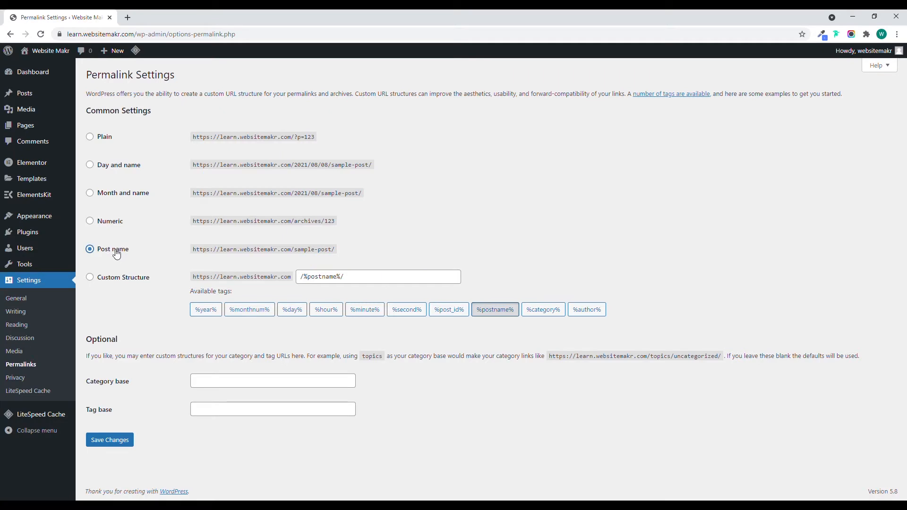
left_click(118, 439)
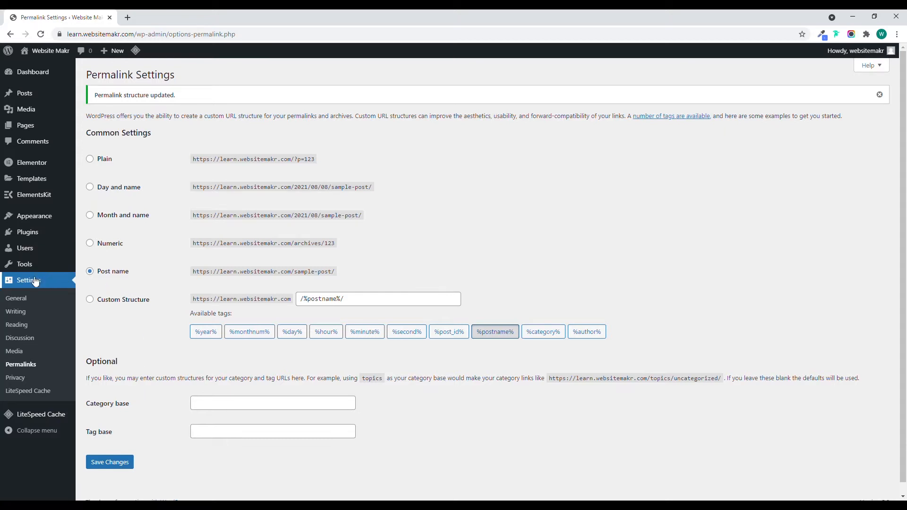
Create a new navigation menu named "Main Menu".
mouse_move(36, 219)
left_click(100, 248)
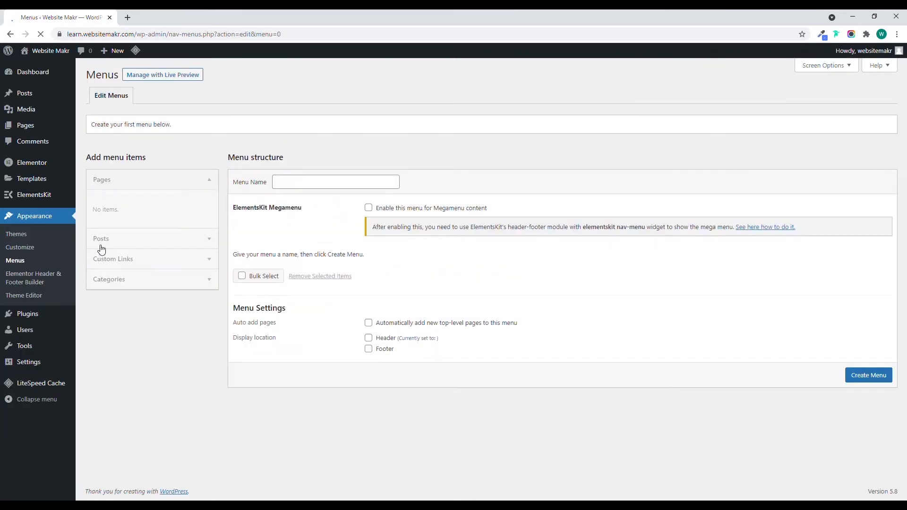
left_click(297, 186)
type("Main ME")
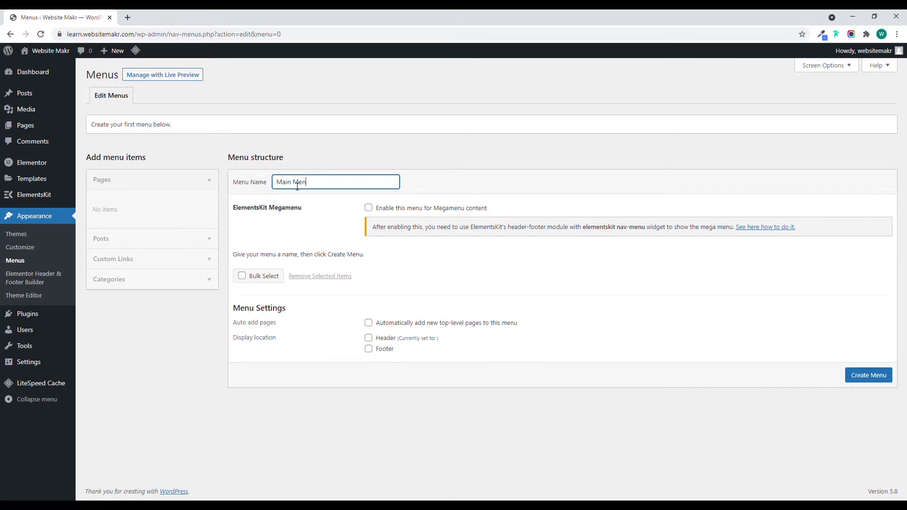
left_click(860, 376)
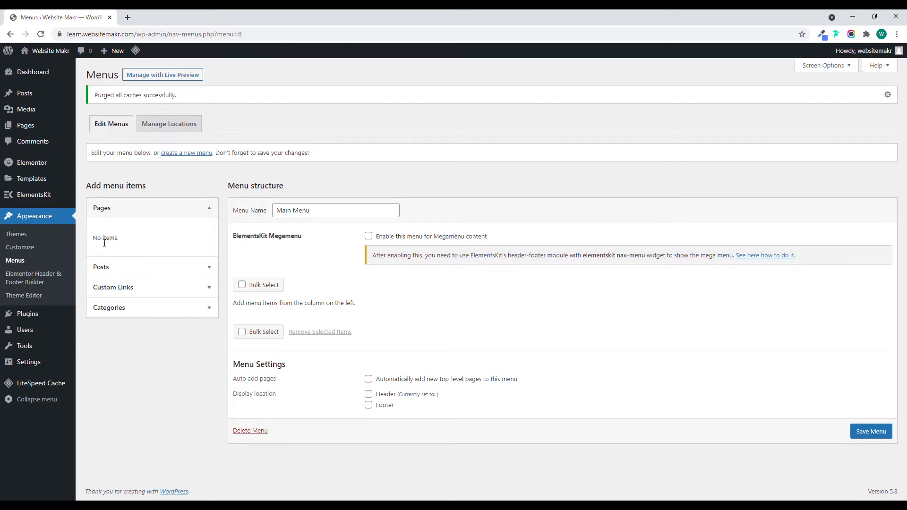
Add a custom link with the text "Home" and the URL # to the Main Menu.
left_click(137, 295)
left_click(160, 282)
type("#")
left_click(144, 302)
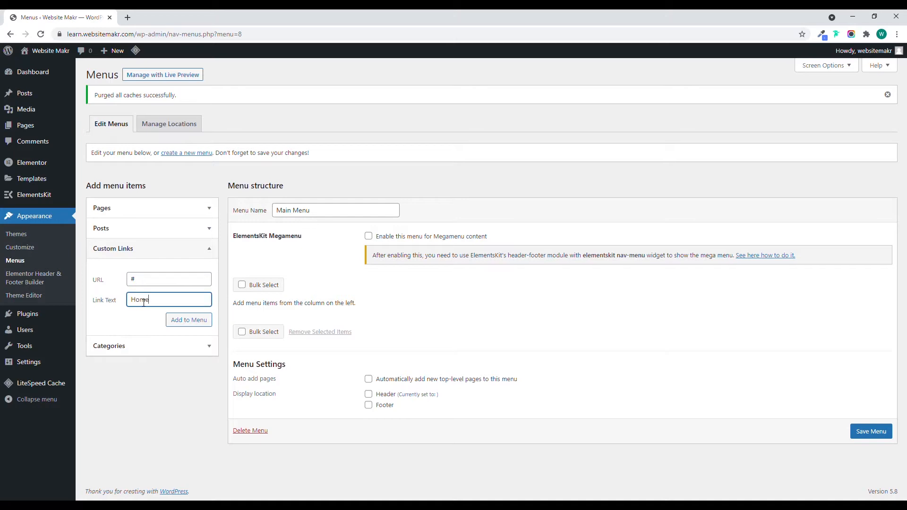
left_click(166, 322)
Add a custom link with the text "About" and the URL # to the Main Menu.
left_click(153, 279)
type("#")
left_click(159, 296)
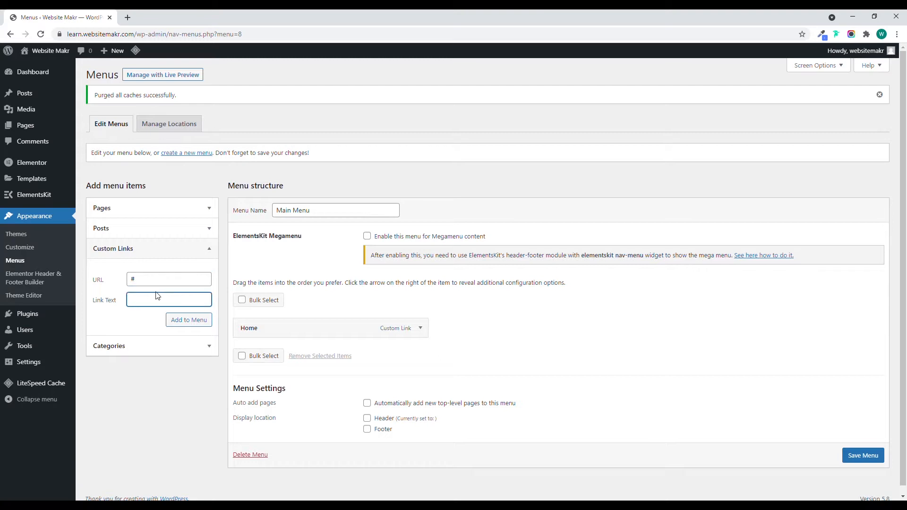
type("About")
left_click(186, 320)
Add a custom link with the text "Features" and the URL # to the Main Menu.
left_click(159, 278)
type("#")
left_click(159, 302)
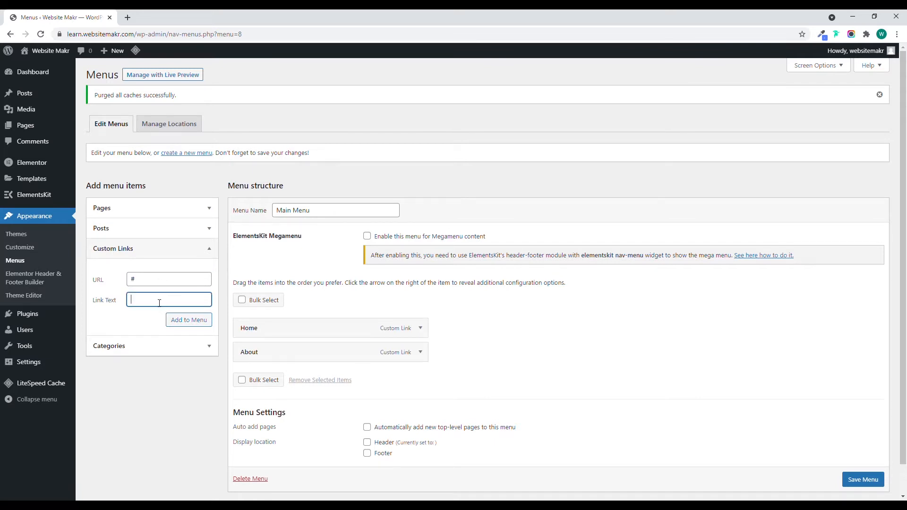
left_click(186, 319)
Add a custom link with the text "Solutions" and the URL # to the Main Menu.
left_click(164, 282)
type("#")
left_click(159, 301)
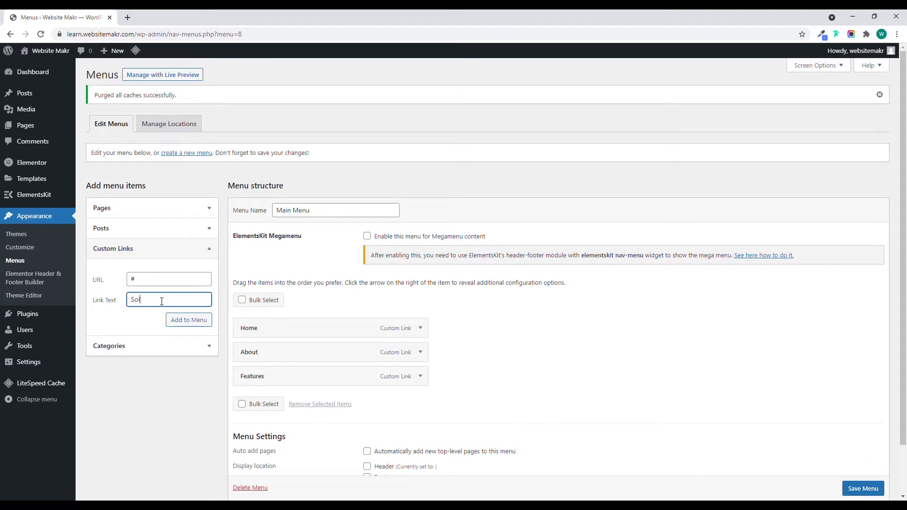
left_click(180, 320)
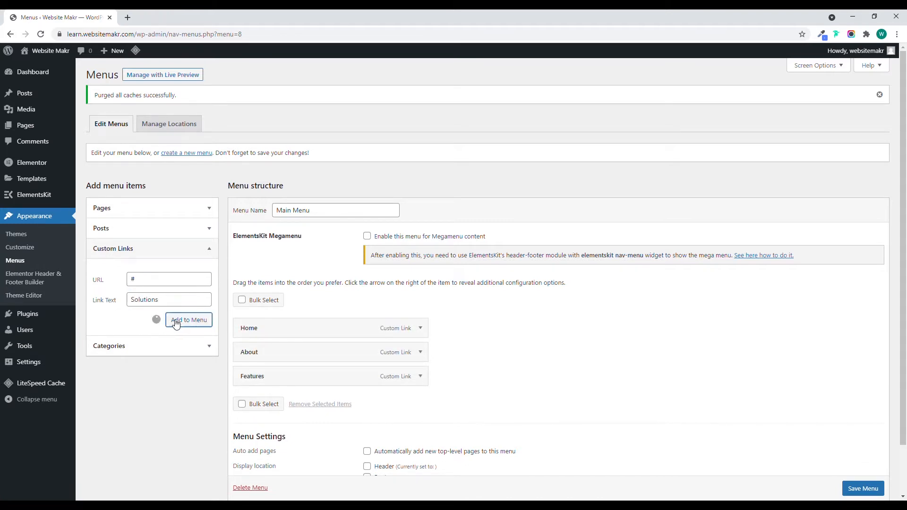
Add a custom link with the text "Pricing" and the URL # to the Main Menu.
left_click(161, 282)
type("#0Pr")
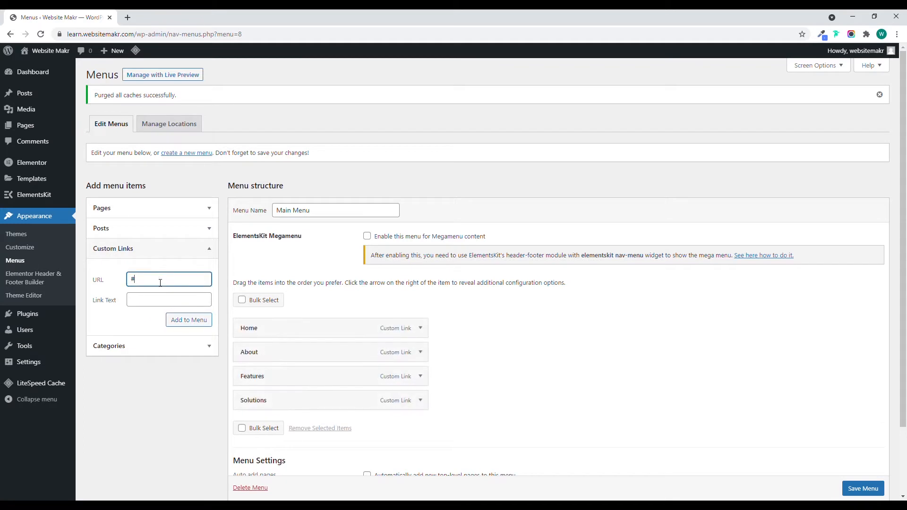
key("Tab")
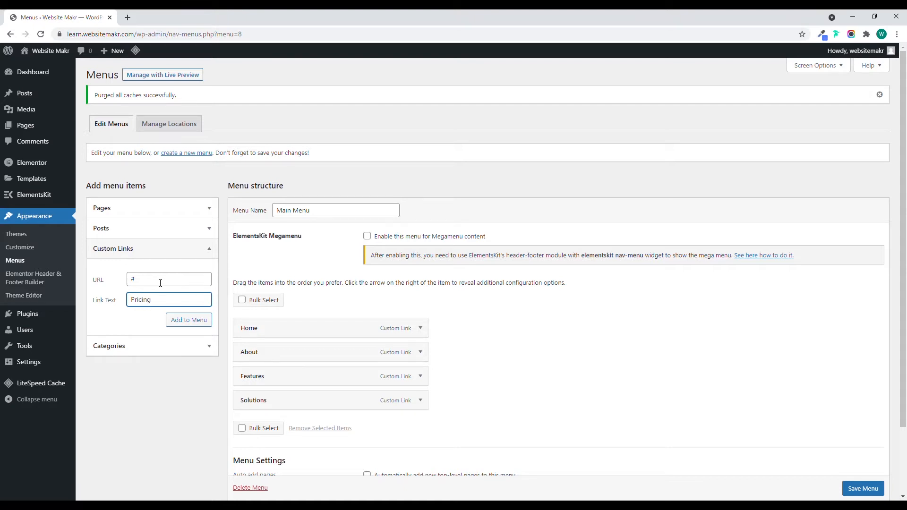
left_click(181, 320)
Add a custom link with the text "Talk to sales" and the URL #, and save the Main Menu.
left_click(159, 285)
type("#")
left_click(157, 306)
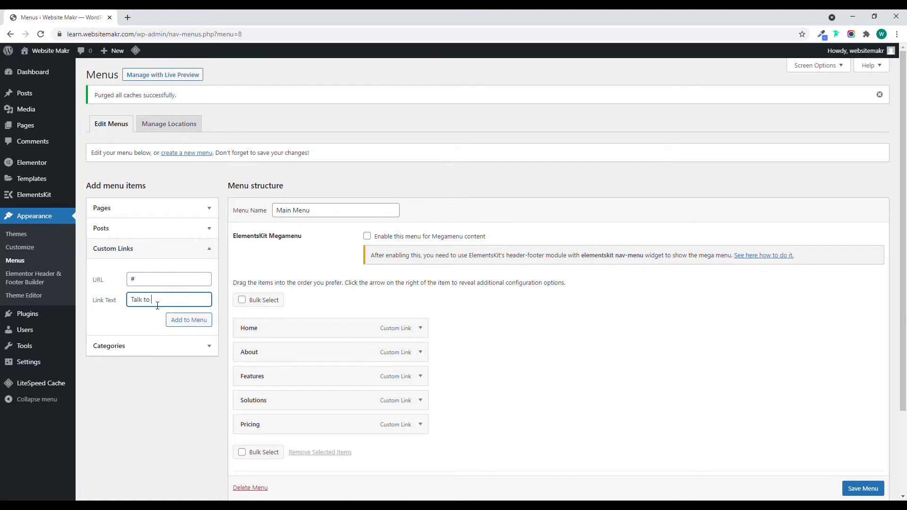
type("Talk to sales")
left_click(194, 321)
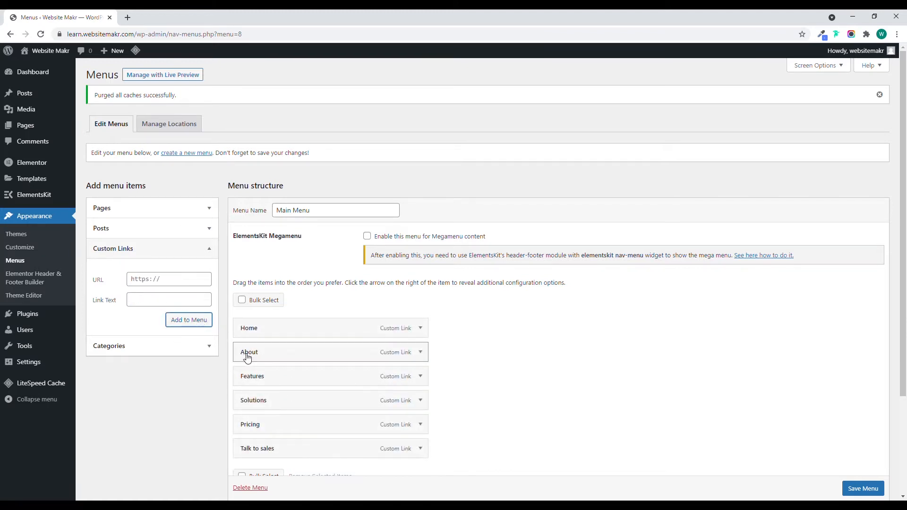
left_click(853, 489)
scroll(853, 491, "down", 1)
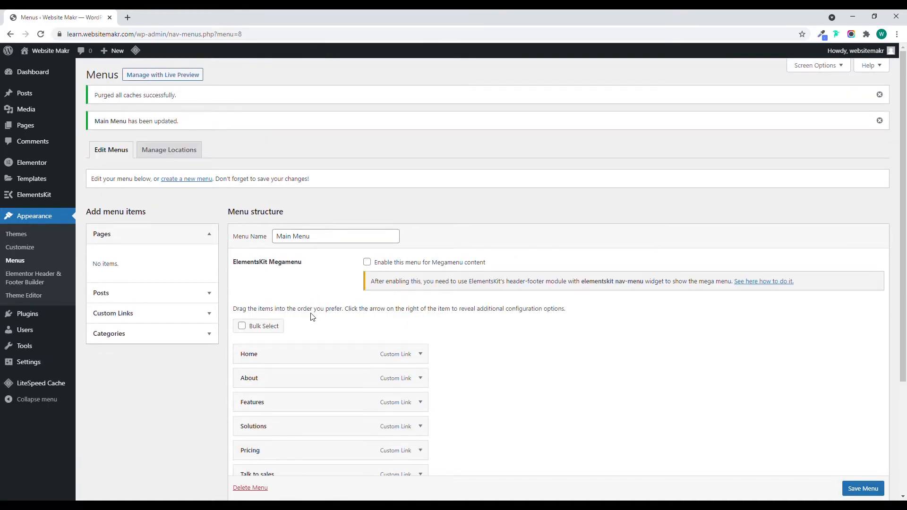
Create a new template titled "Header" in the Elementor Header & Footer Builder.
left_click(26, 281)
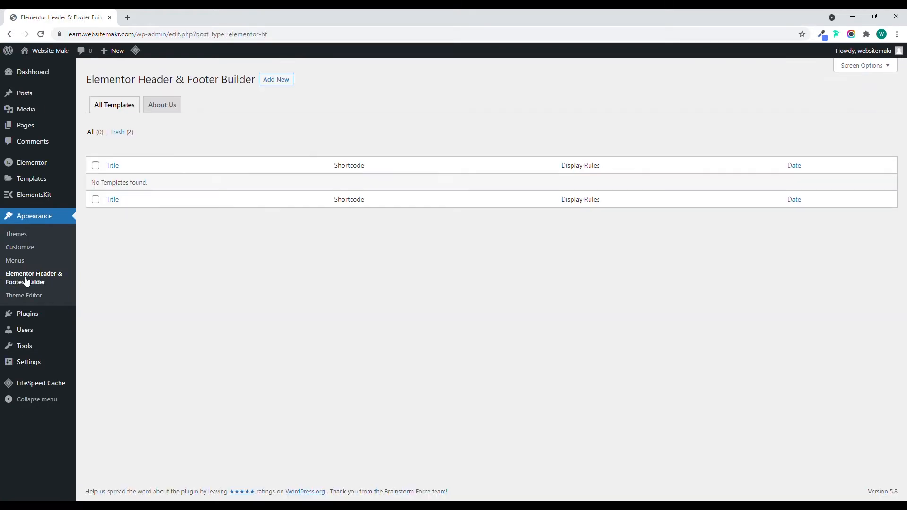
left_click(285, 82)
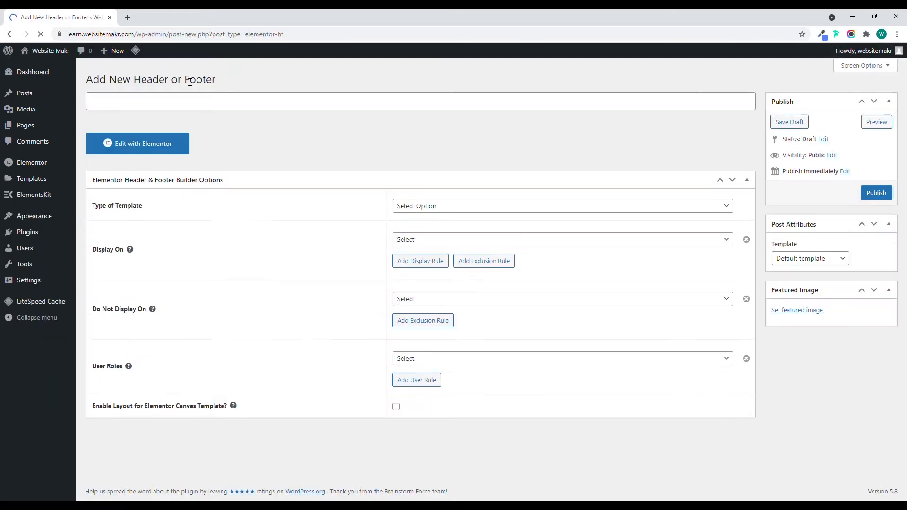
left_click(190, 104)
type("Hea")
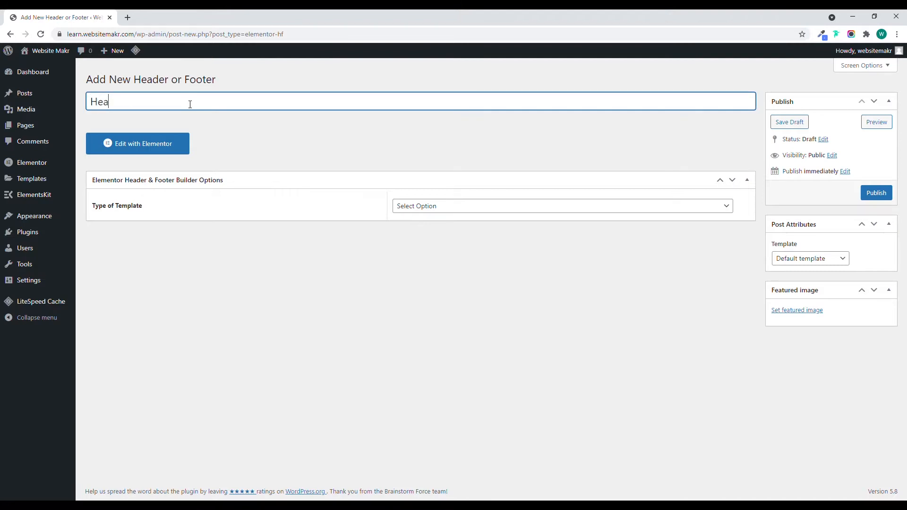
type("der")
Set the template type to Header, display it on the Entire Website, and publish it.
left_click(289, 144)
left_click(431, 208)
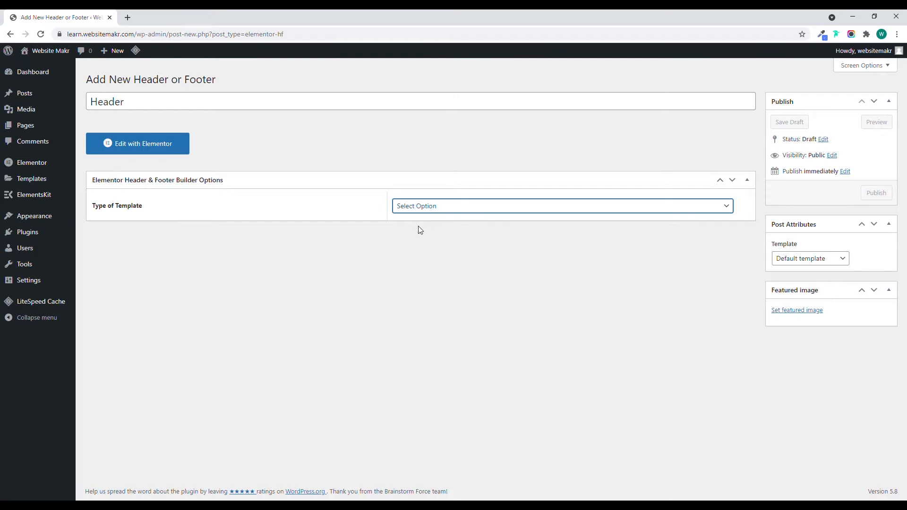
left_click(421, 231)
left_click(421, 240)
left_click(418, 273)
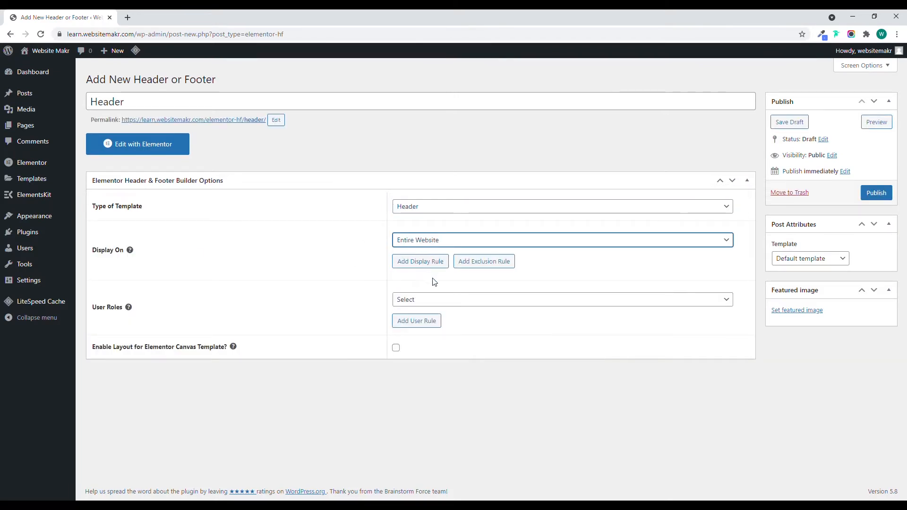
left_click(885, 196)
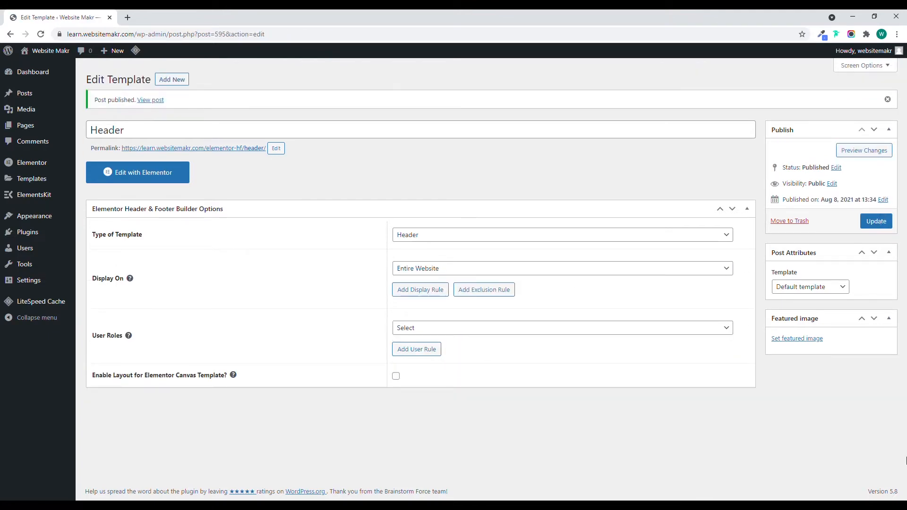
Open the header template for editing in Elementor and add a section with two equal columns.
left_click(173, 178)
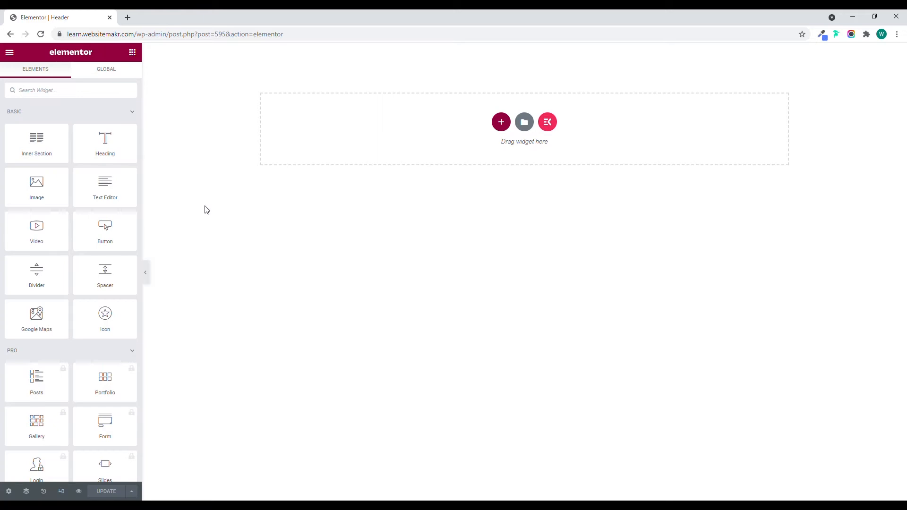
left_click(501, 122)
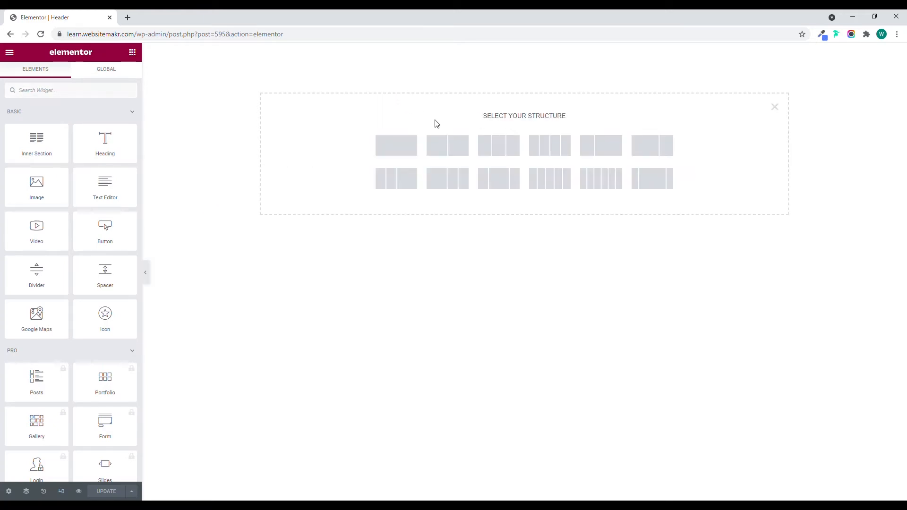
left_click(454, 148)
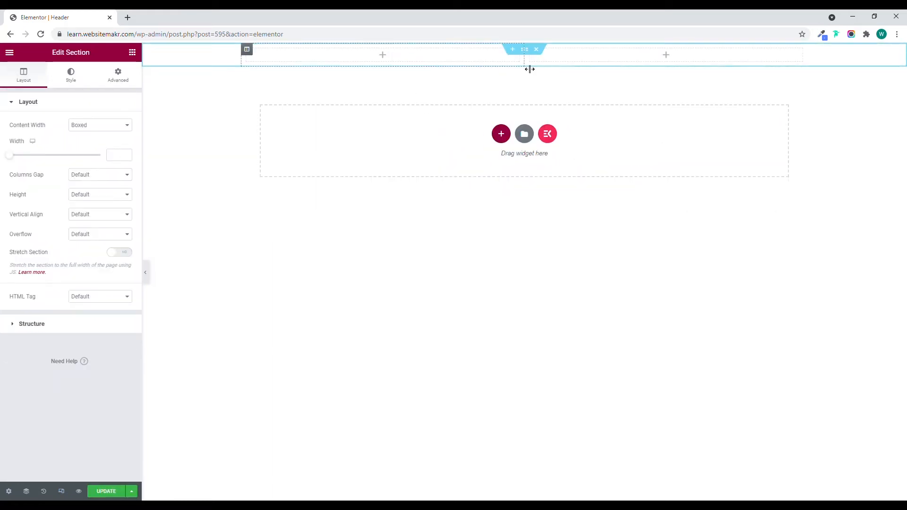
Set the width of the header section's first column to 20%.
left_click(247, 49)
left_click(116, 125)
type("20")
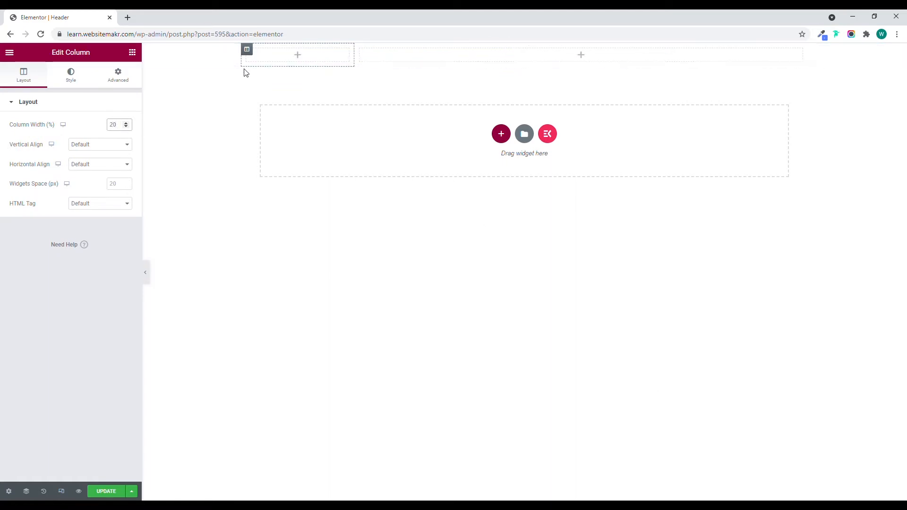
Add a Heading widget to the narrow first column with the title "TechCompany".
left_click(133, 54)
left_click_drag(107, 146, 279, 60)
left_click_drag(75, 141, 18, 138)
type("Te")
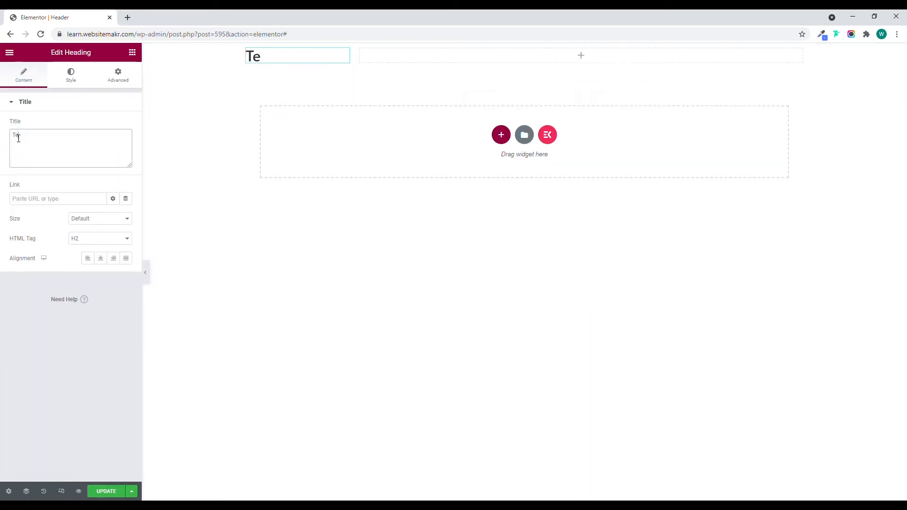
type("chComa")
type("pany")
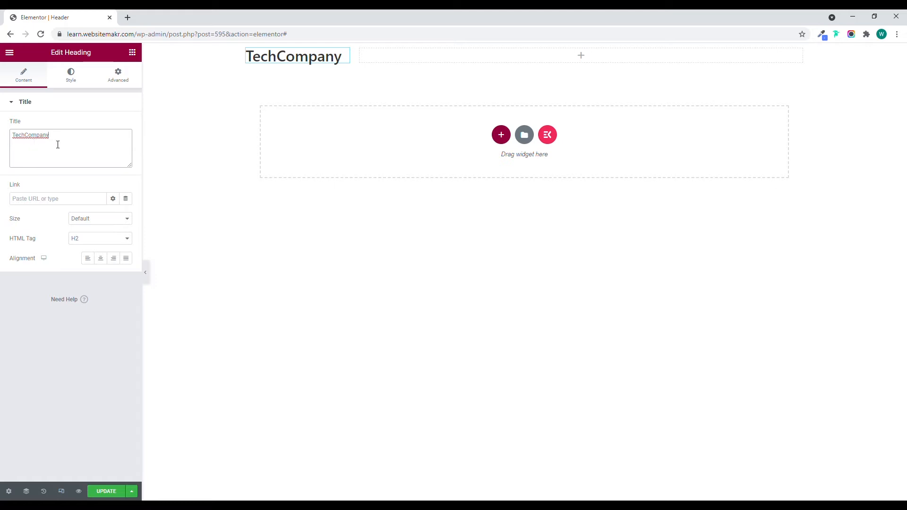
Set the TechCompany heading's HTML tag to p and its text color to black.
left_click(89, 240)
left_click(87, 310)
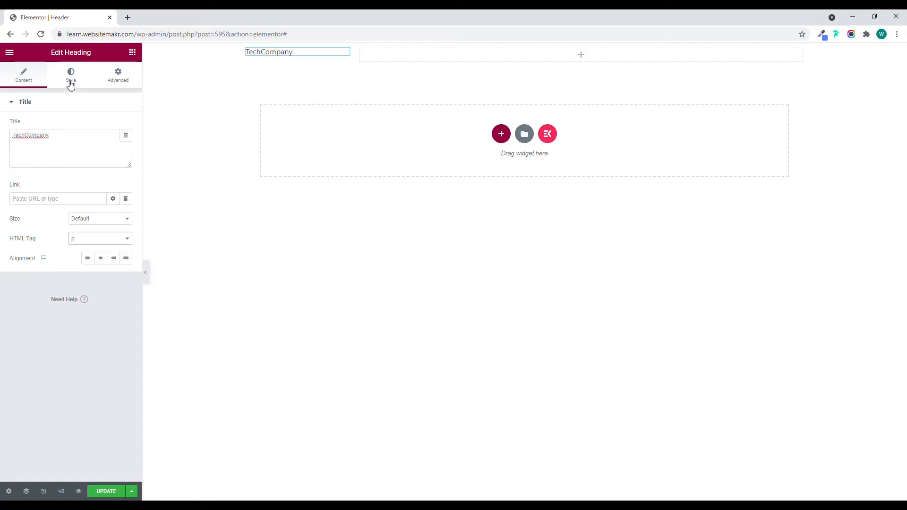
left_click(71, 77)
left_click(125, 125)
left_click(24, 248)
left_click(66, 103)
left_click(66, 104)
Set the heading's typography to the Poppins font family at a size of 26 px.
left_click(126, 145)
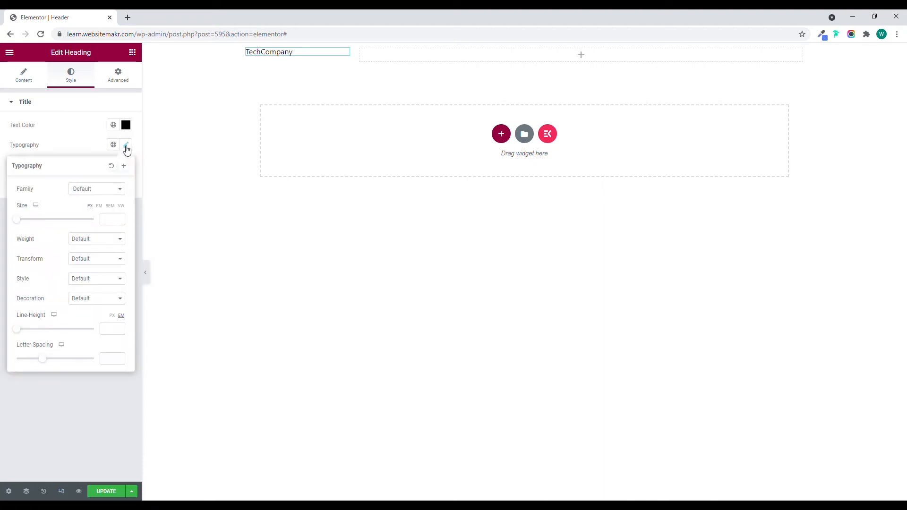
left_click(114, 221)
type("25")
left_click(98, 190)
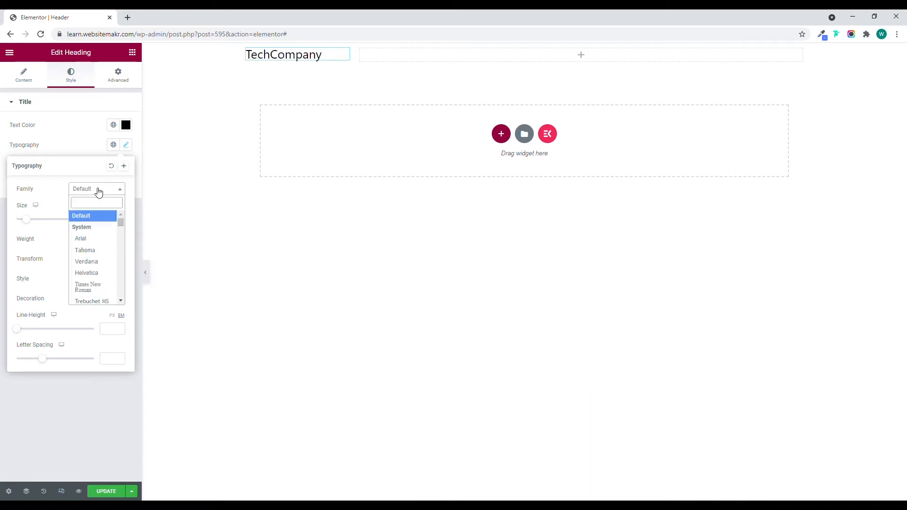
type("pop")
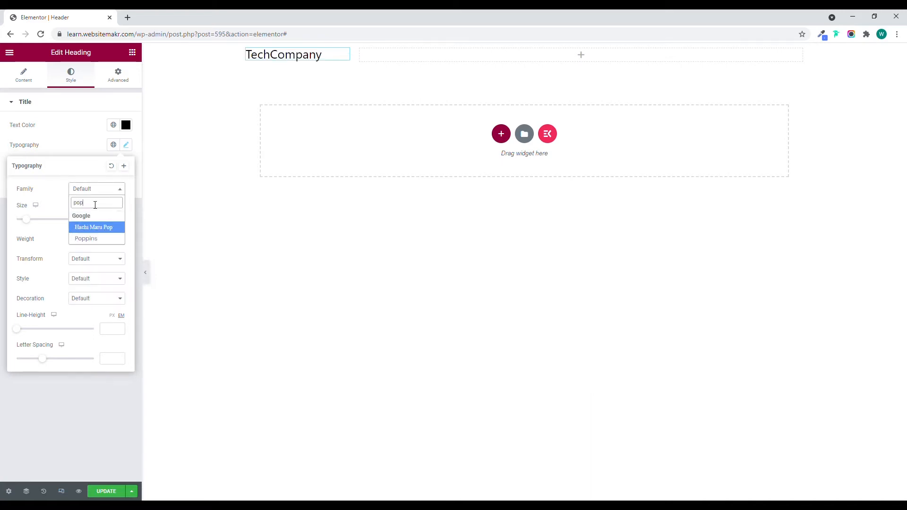
left_click(106, 238)
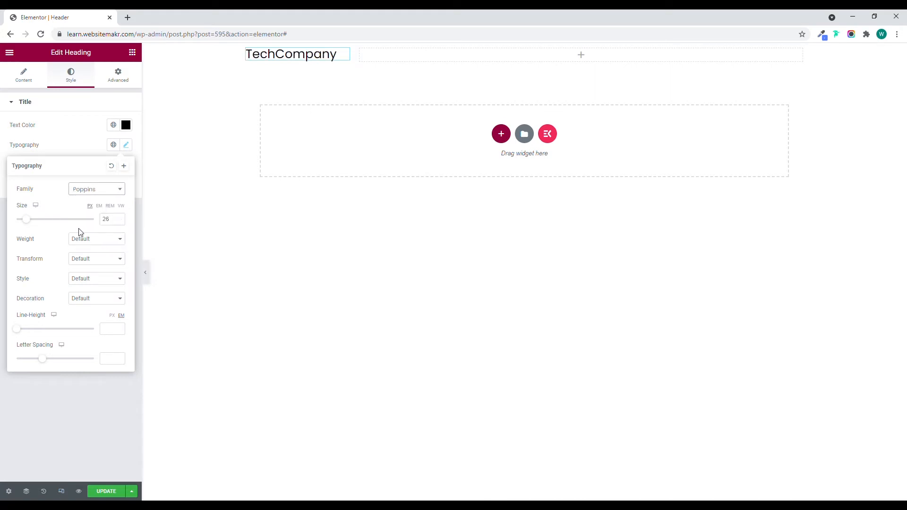
Set the heading's font weight to Bold and its text transform to Uppercase.
left_click(84, 242)
left_click(87, 334)
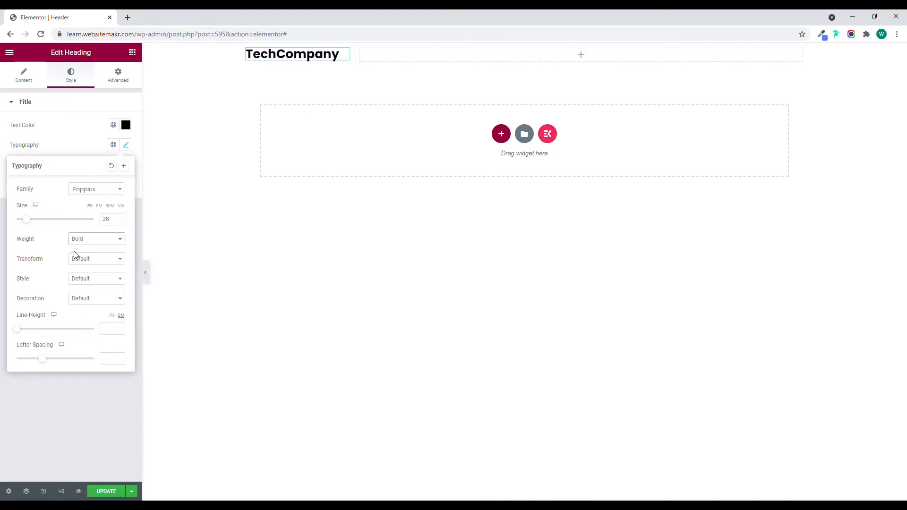
left_click(84, 263)
left_click(85, 279)
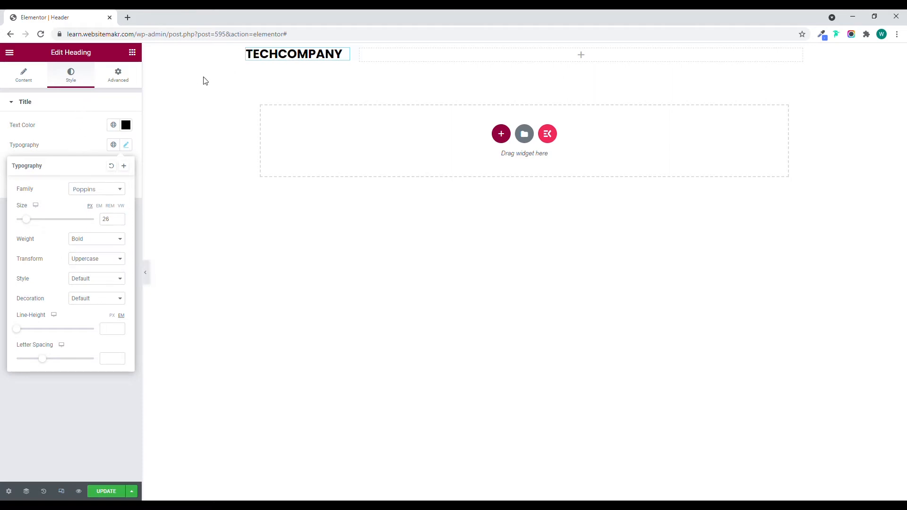
left_click(37, 108)
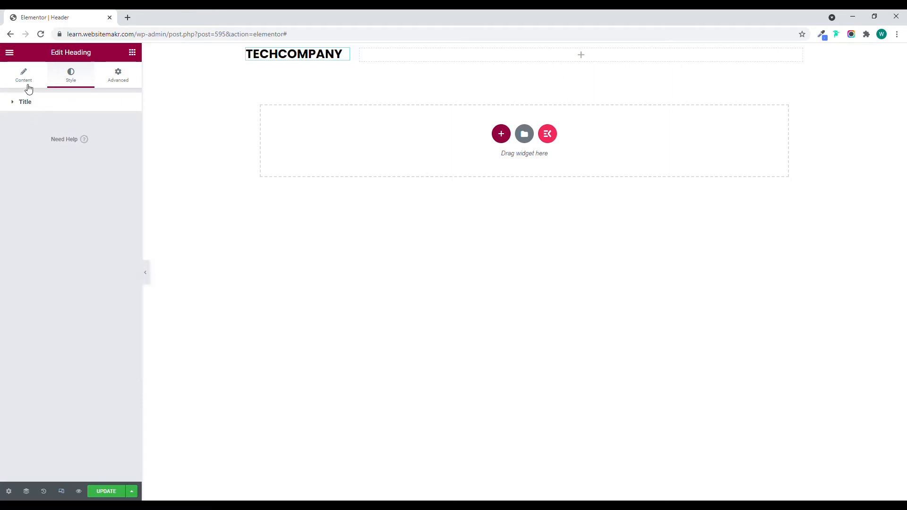
Wrap "Company" in the heading title in a span tag with an inline style containing a color property.
left_click(28, 87)
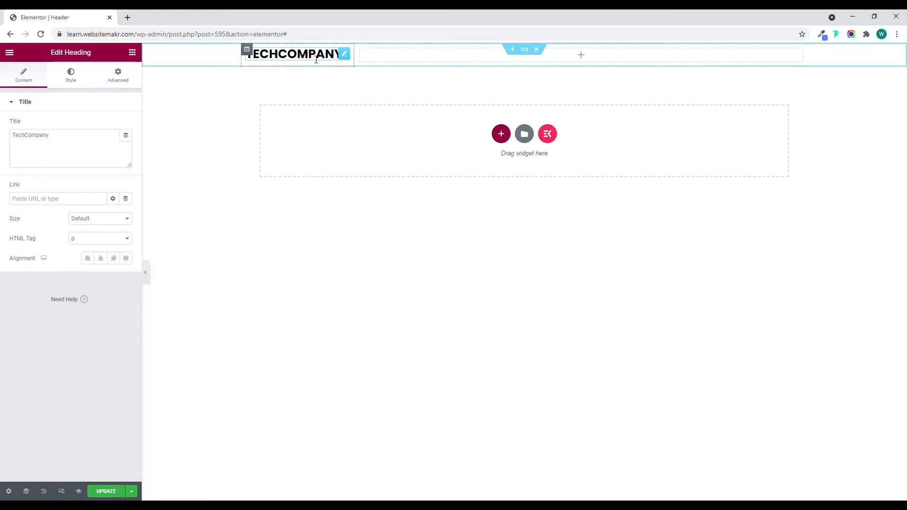
left_click(30, 139)
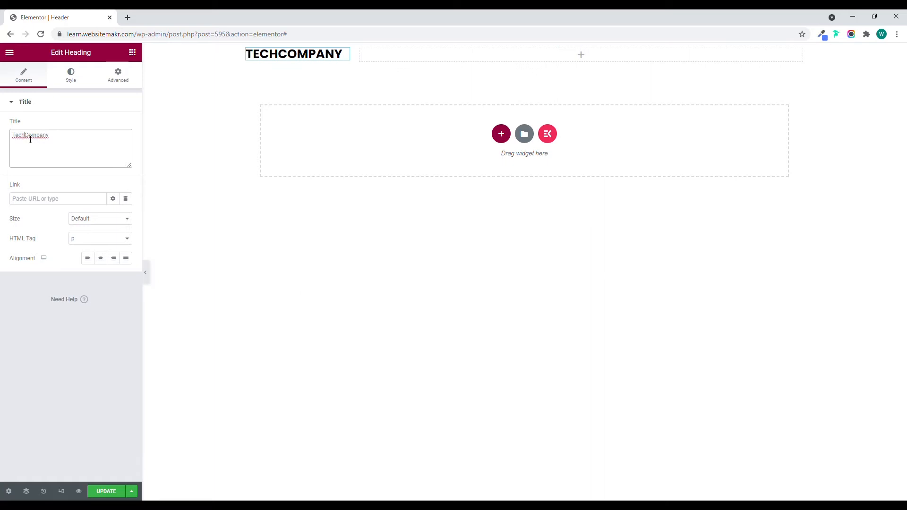
type("<span>")
type("style=\"\"")
key("Left")
type("color:")
Copy the saved blue from the color picker extension and set the span's color to #5580ff;.
left_click(821, 32)
left_click(754, 76)
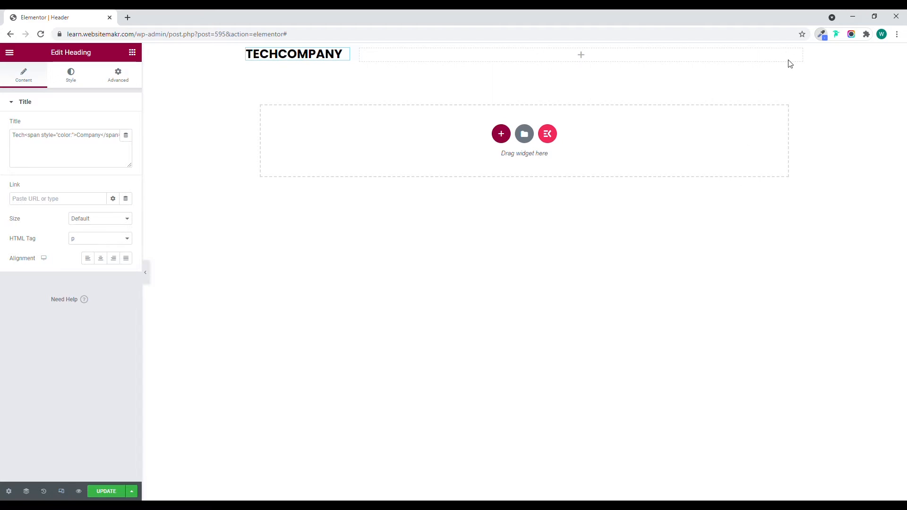
left_click(76, 141)
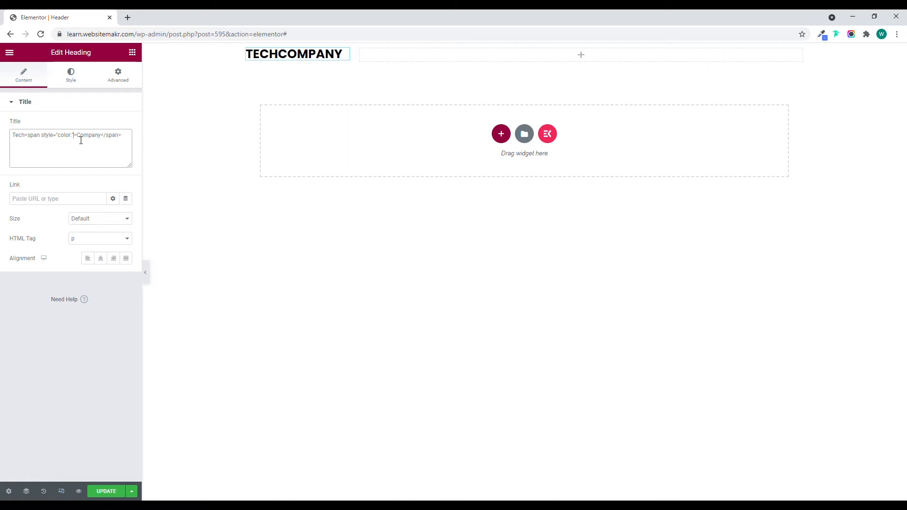
type("#")
type("5580ff")
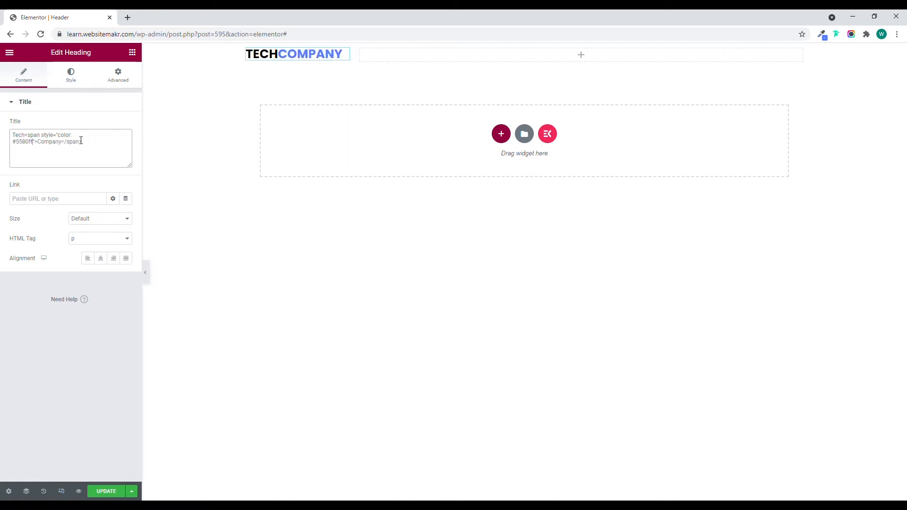
type(";")
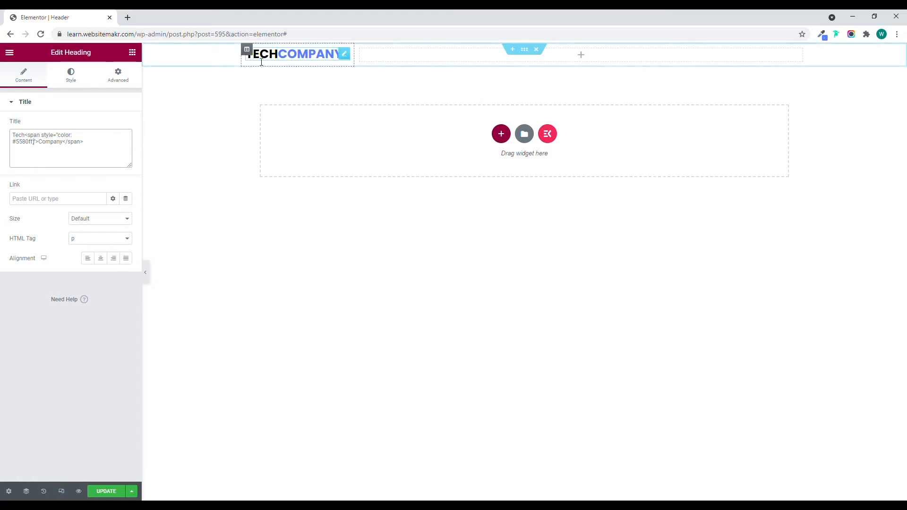
Add the non-WordPress Navigation Menu widget, found by searching "menu", to the empty header column and align its items right.
left_click(91, 103)
left_click(132, 53)
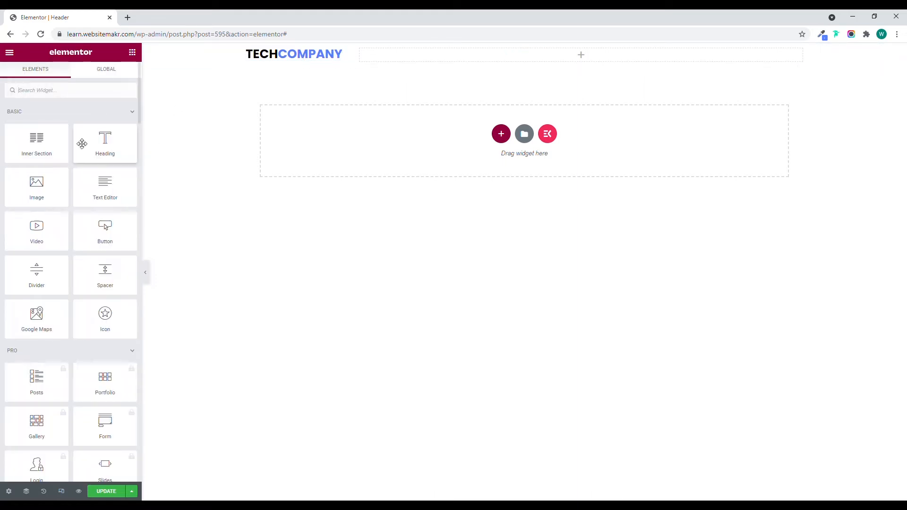
type("menu")
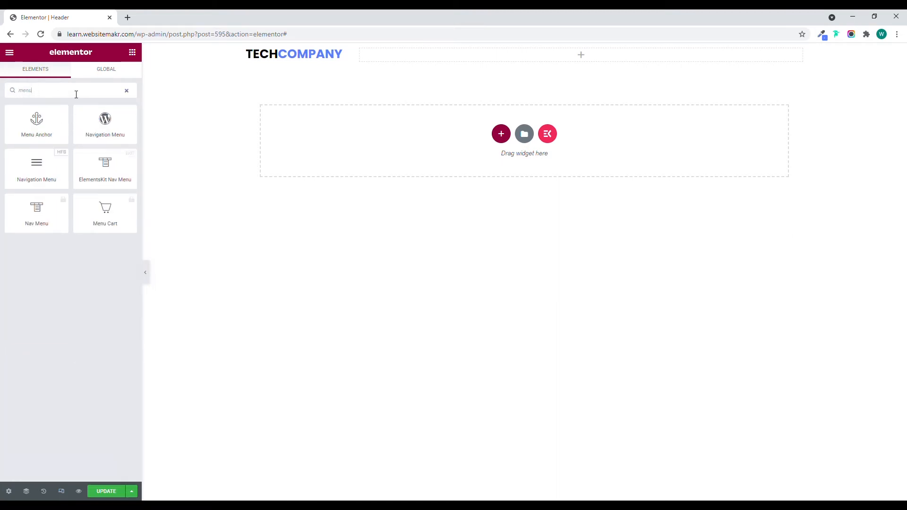
left_click_drag(40, 175, 455, 55)
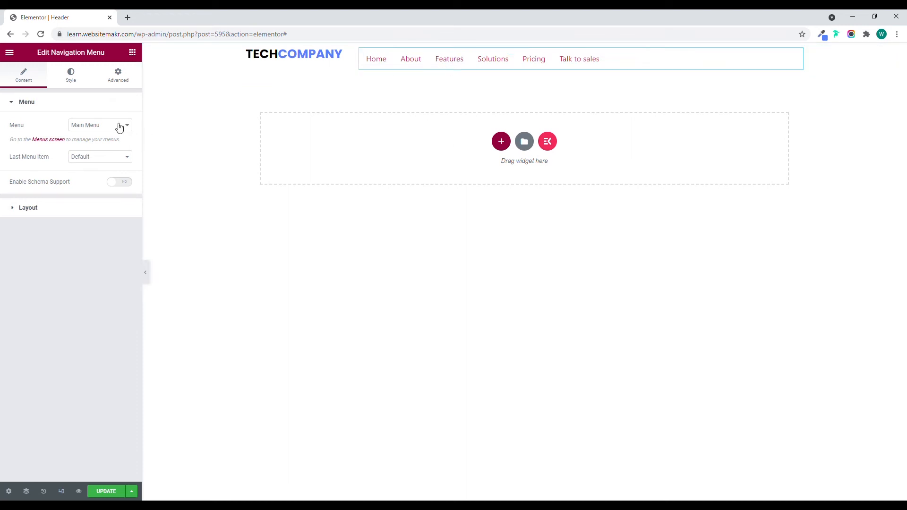
left_click(66, 213)
left_click(114, 170)
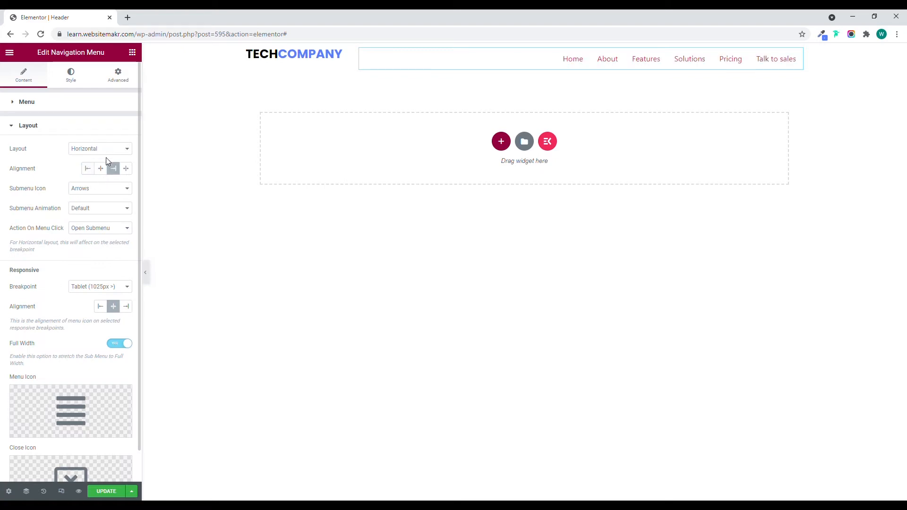
Set the navigation menu's normal text color to black, #000000.
left_click(68, 83)
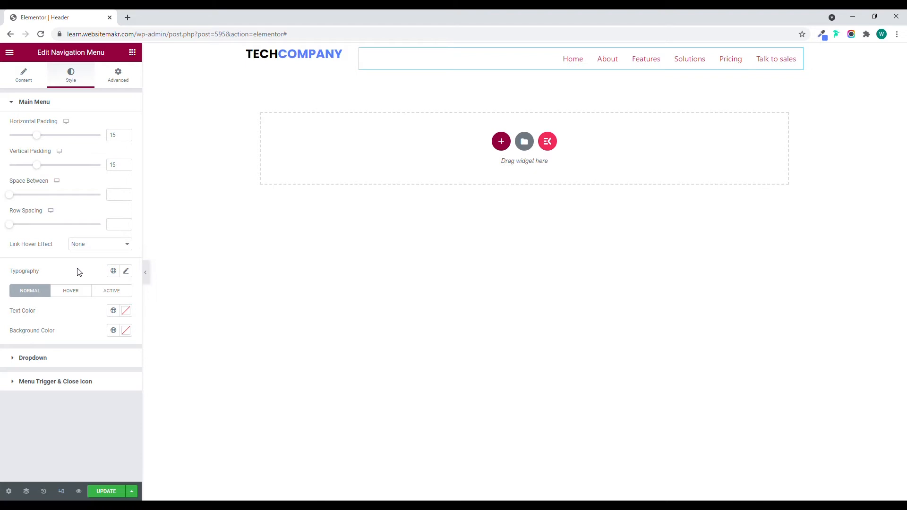
left_click(125, 311)
left_click_drag(42, 396, 1, 437)
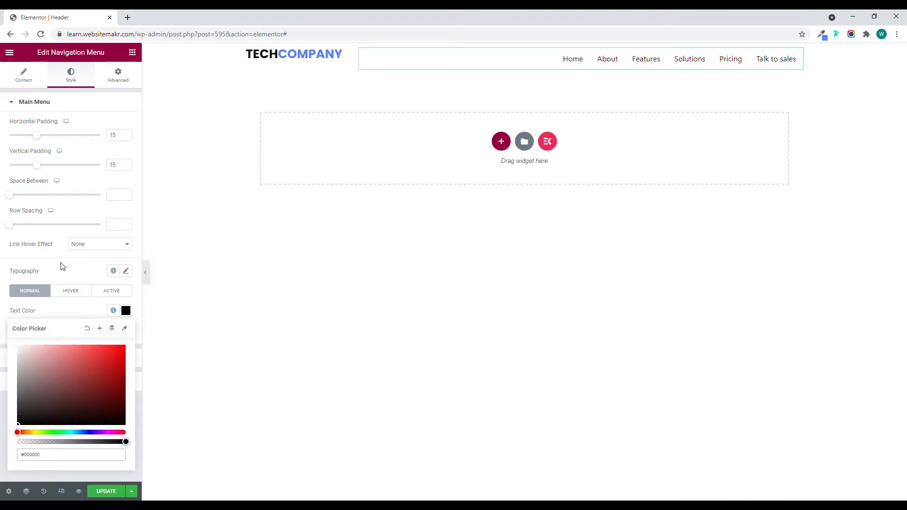
left_click(87, 310)
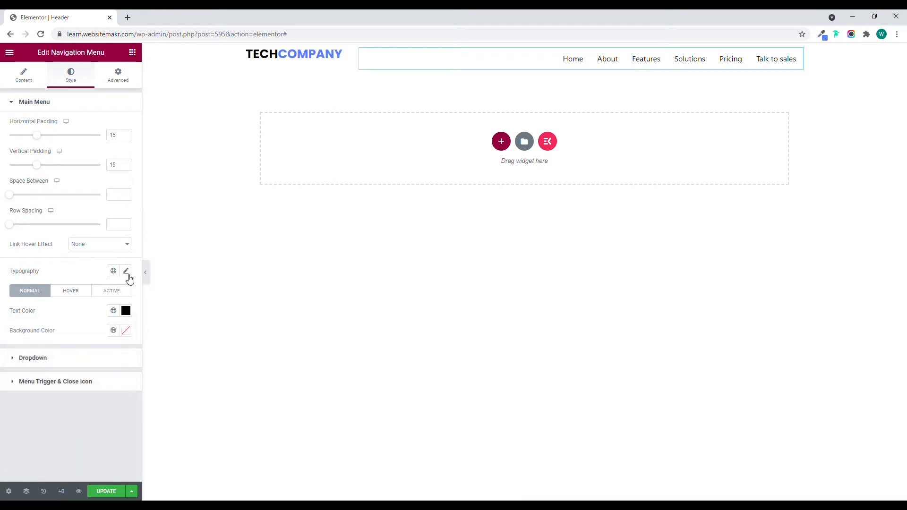
Set the navigation menu's typography to the Roboto font family at a size of 16 px.
left_click(127, 271)
left_click(102, 323)
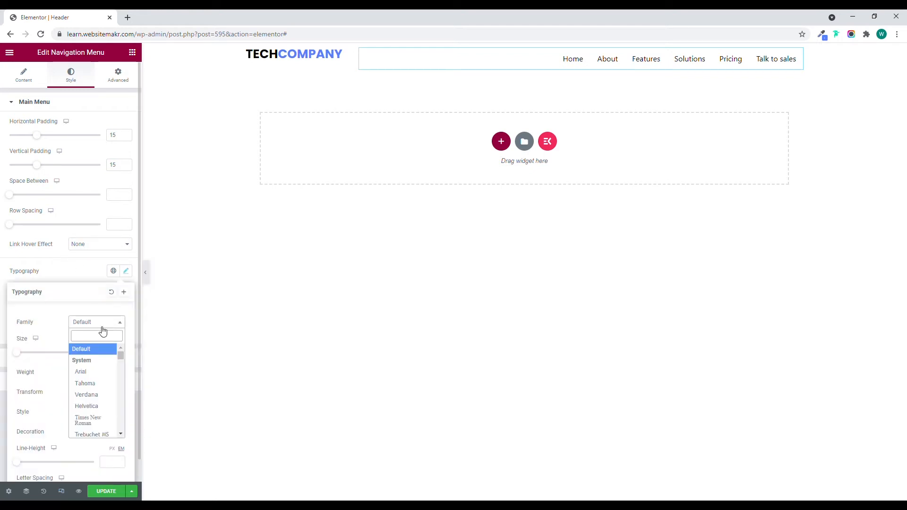
type("robo")
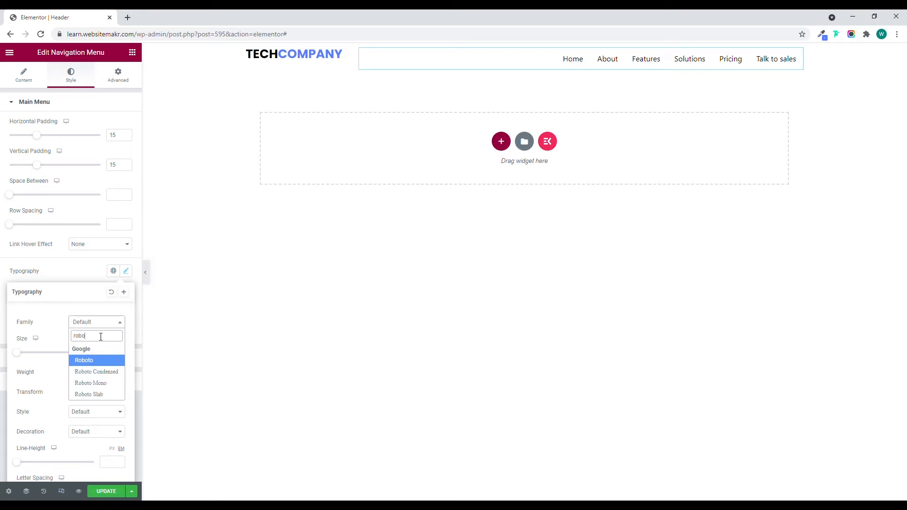
key("Return")
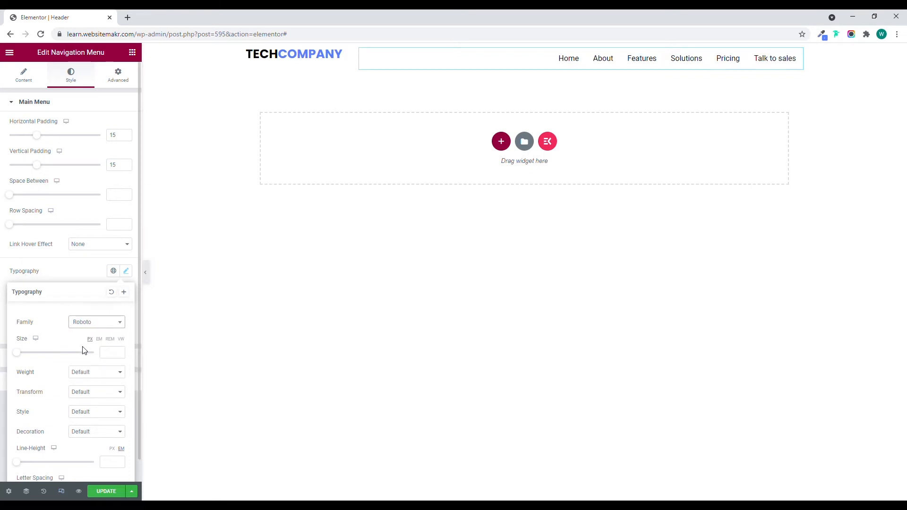
left_click(107, 353)
type("15")
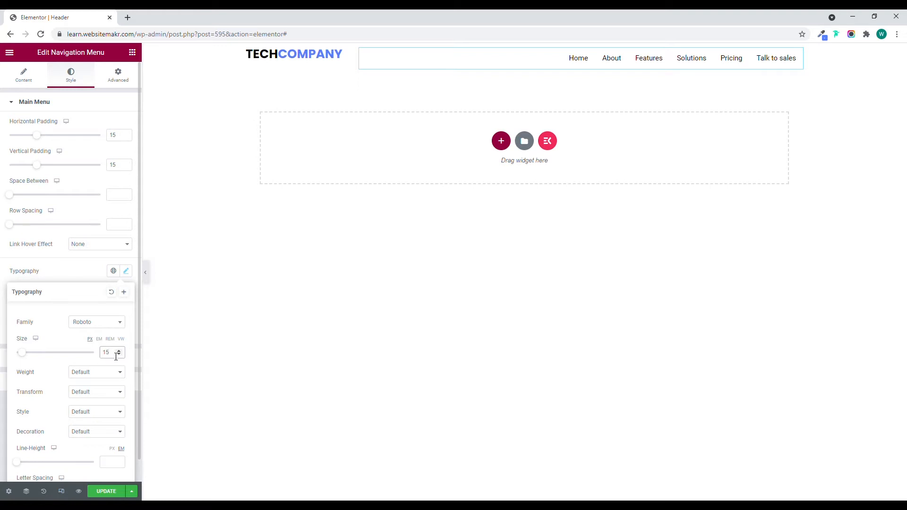
key("Up")
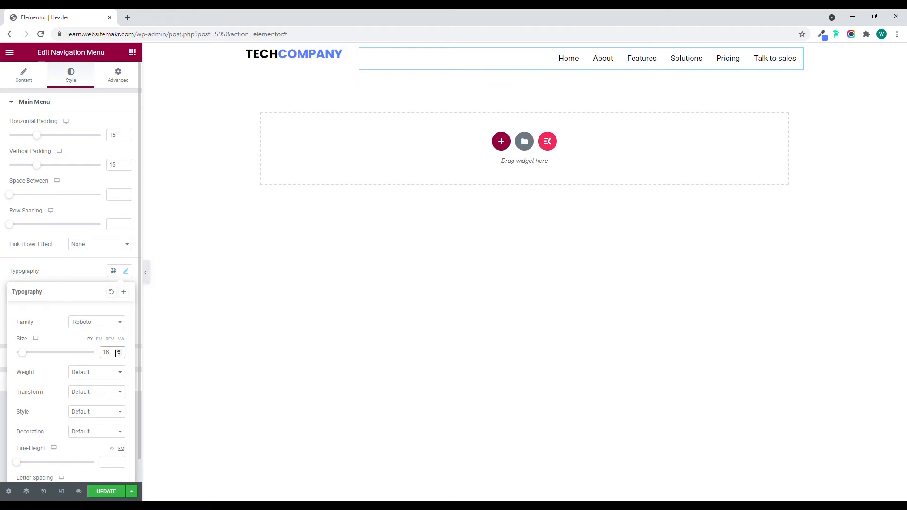
left_click(75, 273)
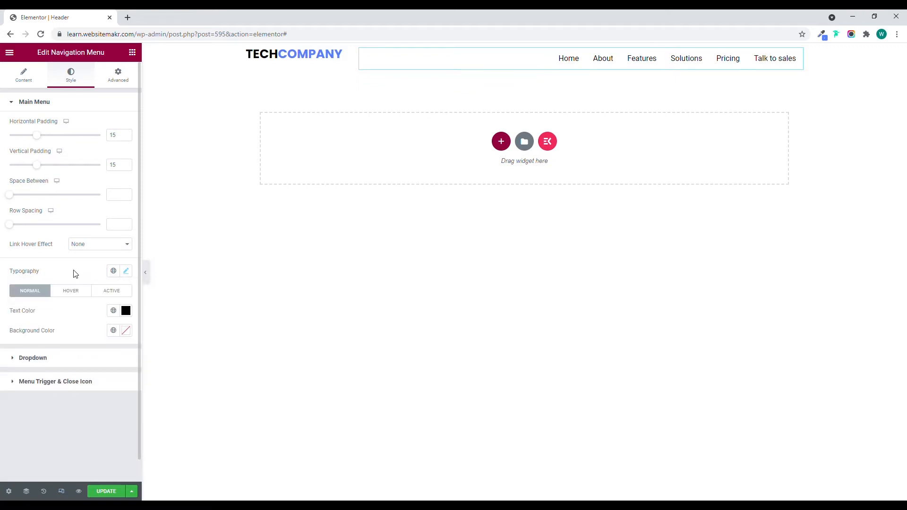
Change the navigation menu's last menu item, "Talk to sales", to the Button style.
left_click(31, 84)
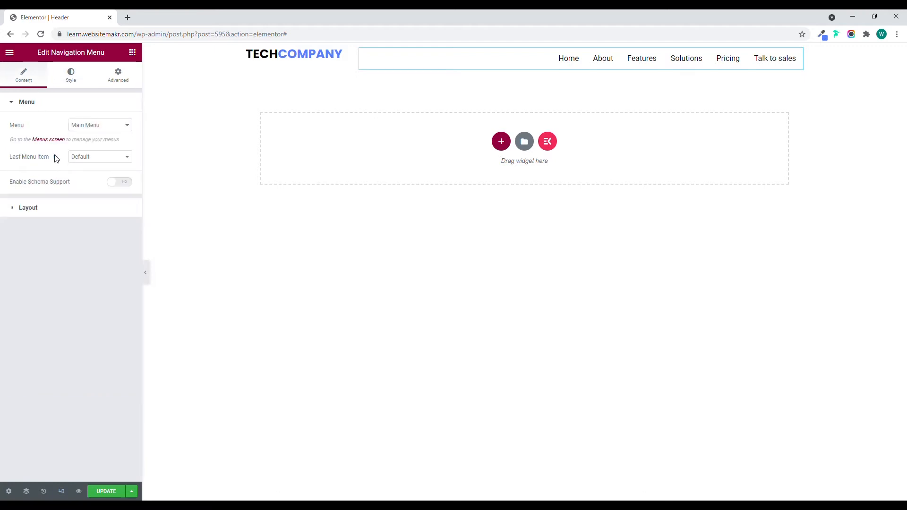
left_click(87, 159)
left_click(86, 176)
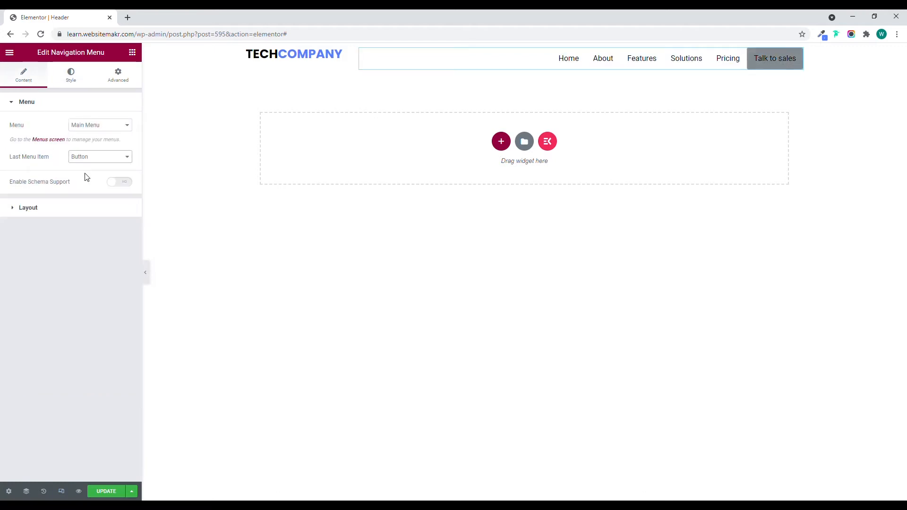
Set the "Talk to sales" menu button's normal text color to white, #FFFFFF.
left_click(68, 76)
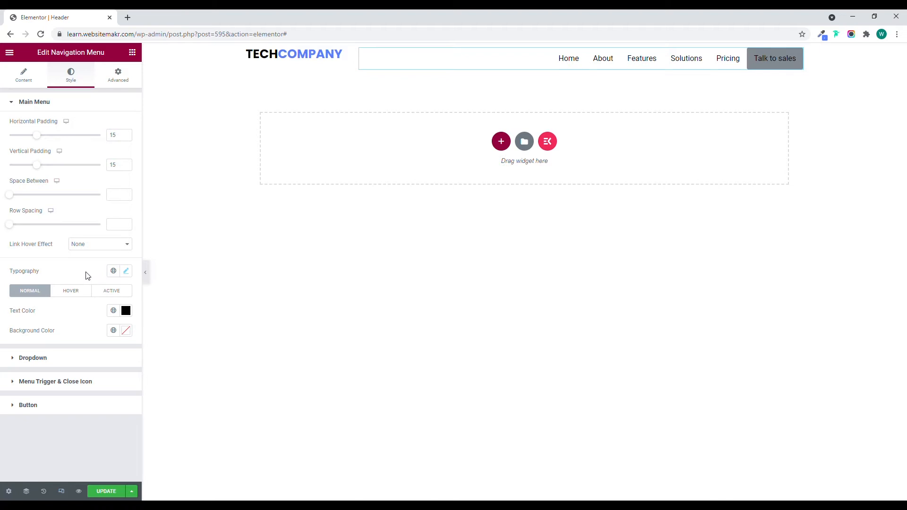
left_click(48, 409)
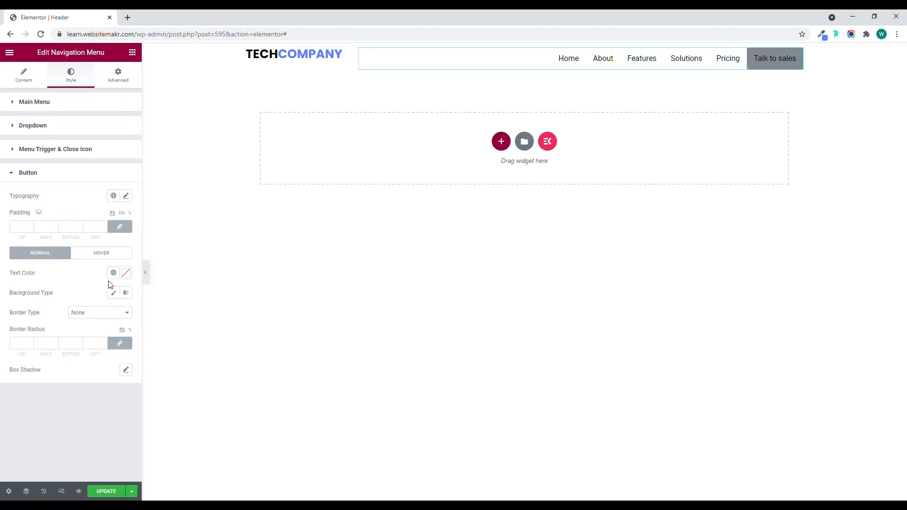
left_click(126, 273)
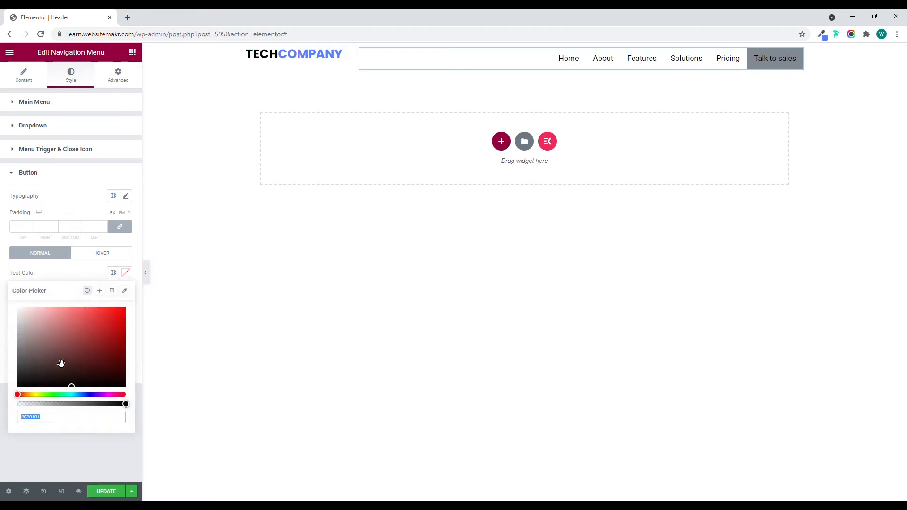
left_click(18, 308)
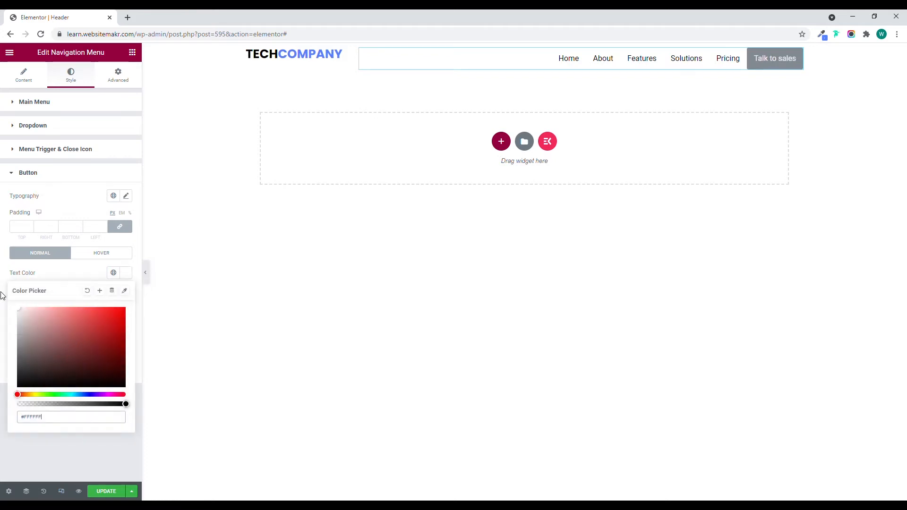
left_click(69, 282)
Give the menu button a classic background in the copied blue, 5580ff.
left_click(113, 293)
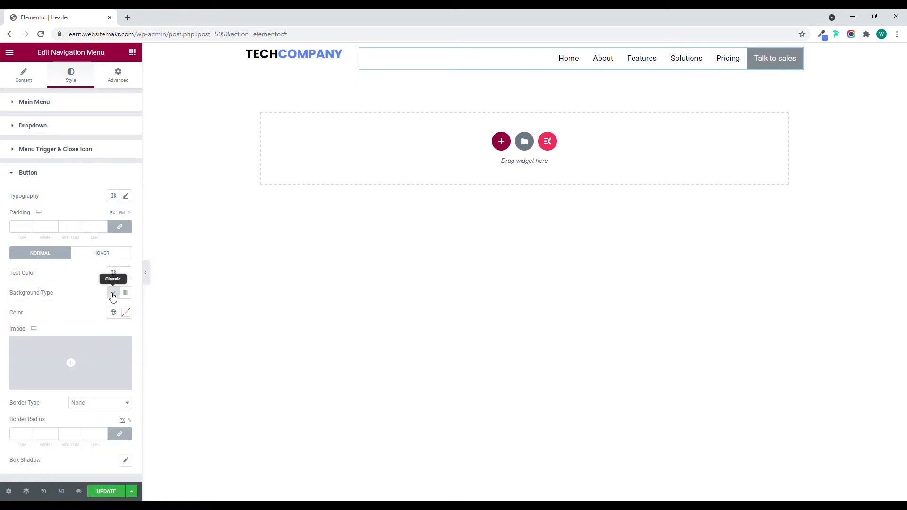
left_click(125, 313)
type("5580ff")
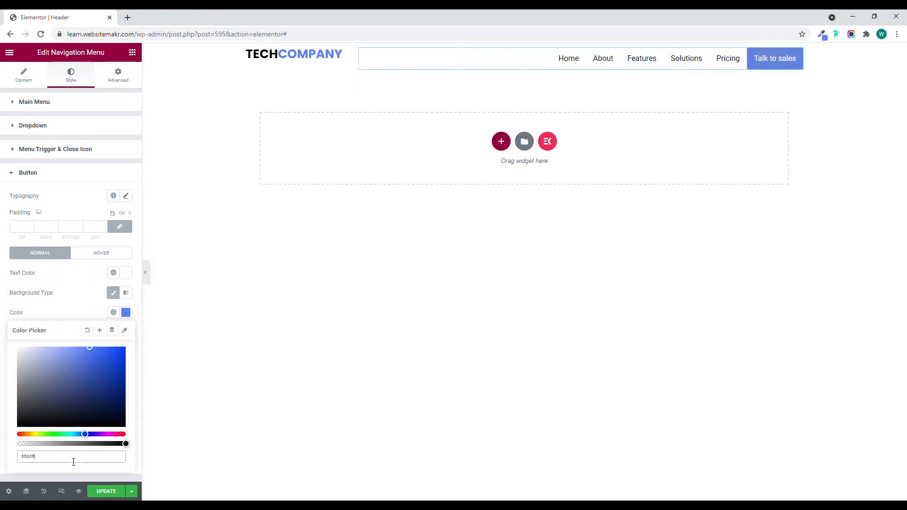
left_click(71, 303)
Set the menu button's border radius to 25 px on all corners.
left_click(25, 435)
type("-2")
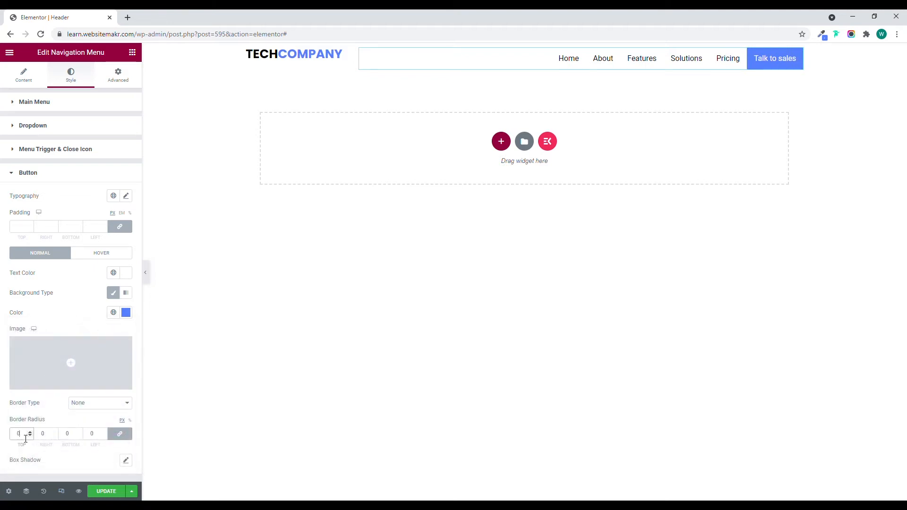
double_click(20, 437)
type("30")
double_click(17, 437)
type("25")
left_click(45, 414)
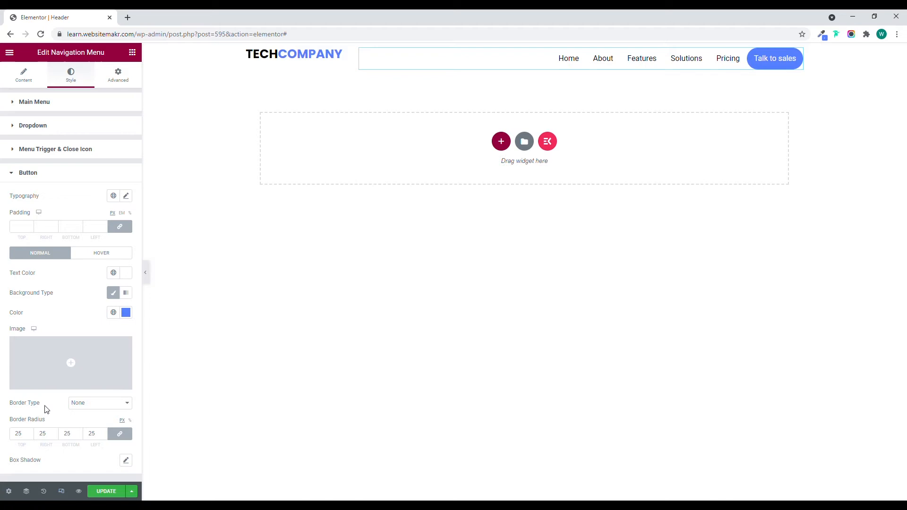
Set the menu button's padding to 15 px at top and bottom and, with the values unlinked, 30 px at right and left.
left_click(27, 228)
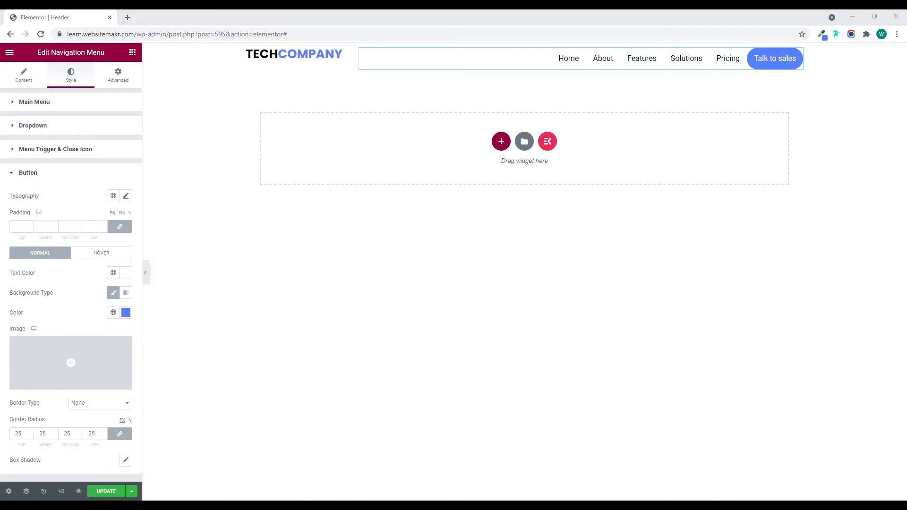
left_click(21, 231)
type("15")
left_click(120, 227)
double_click(45, 232)
type("30")
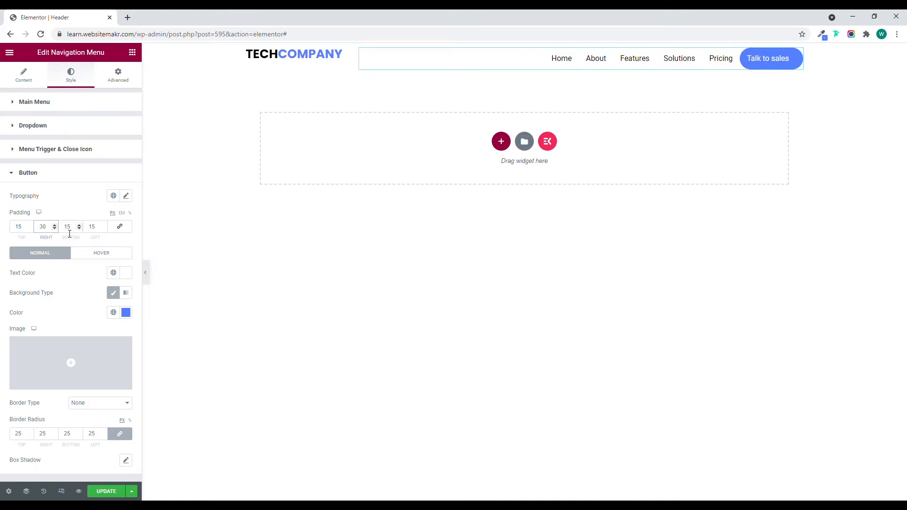
left_click(98, 234)
type("30")
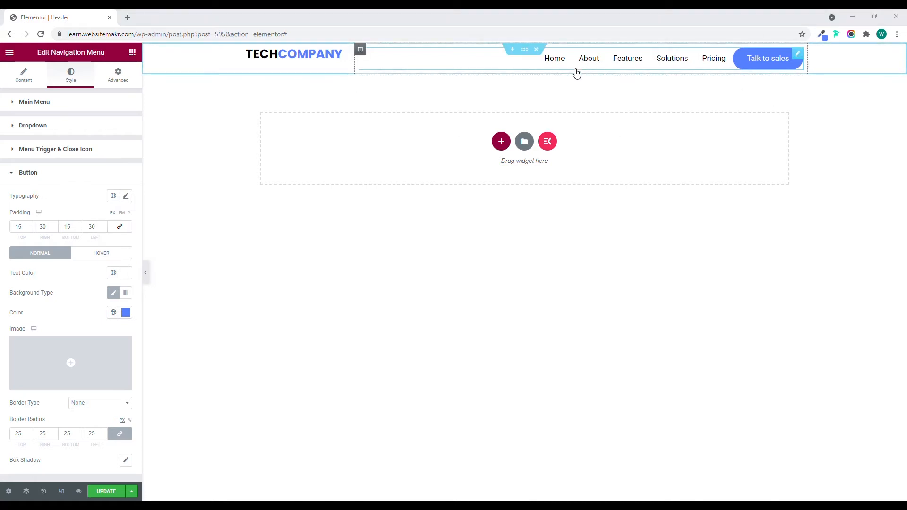
Set the vertical alignment of both the logo column and the navigation menu column to Middle and preview the header.
left_click(146, 272)
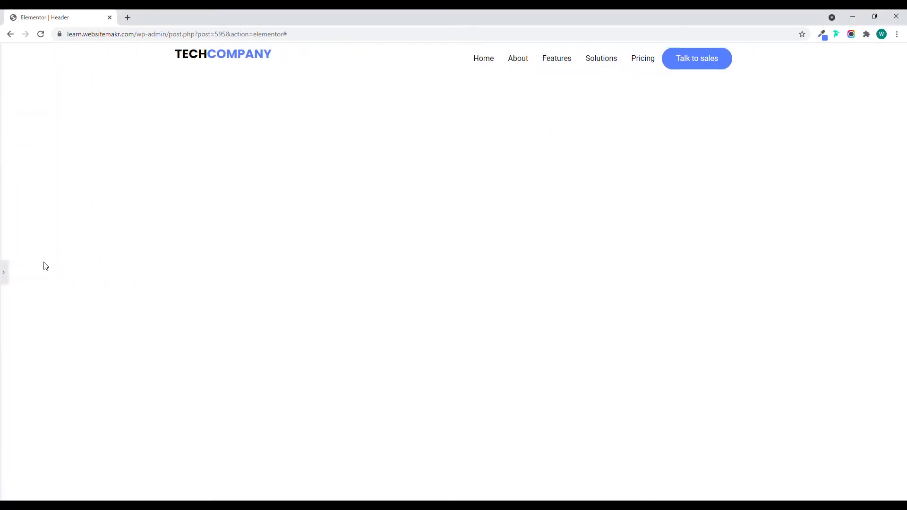
left_click(3, 273)
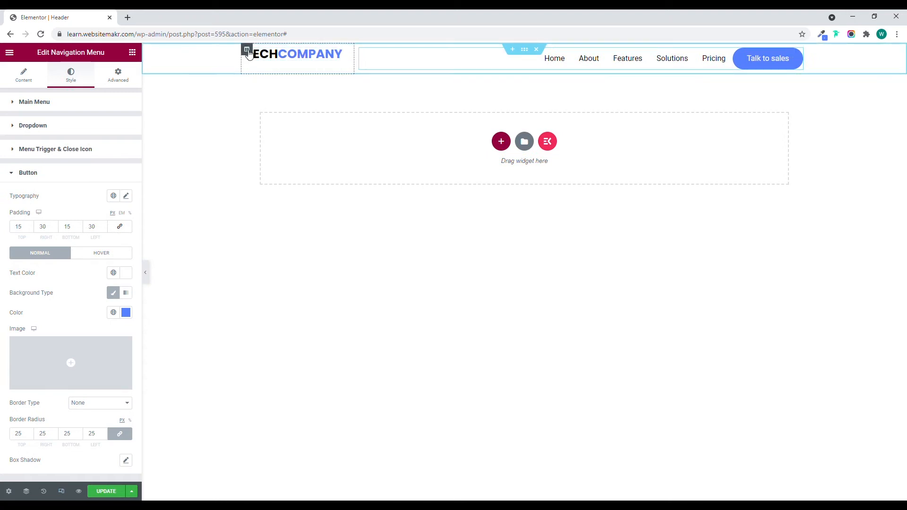
left_click(248, 50)
left_click(124, 145)
left_click(107, 170)
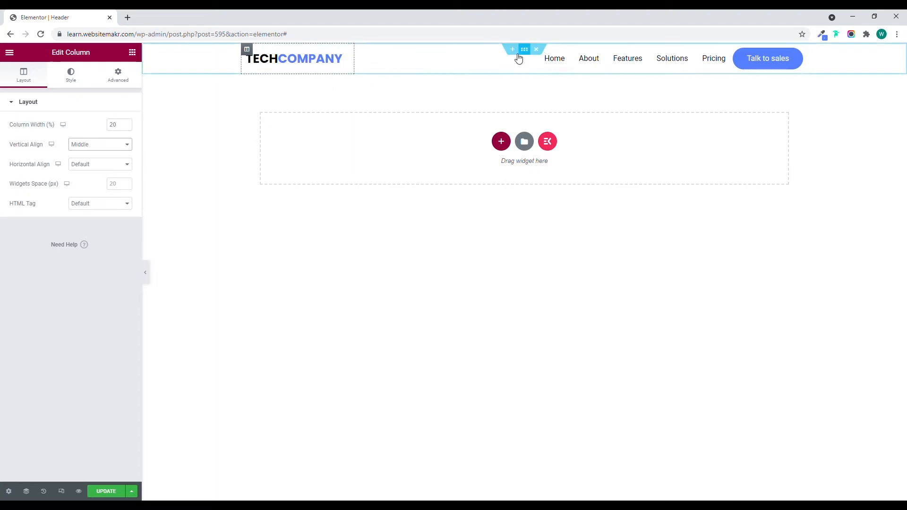
left_click(360, 49)
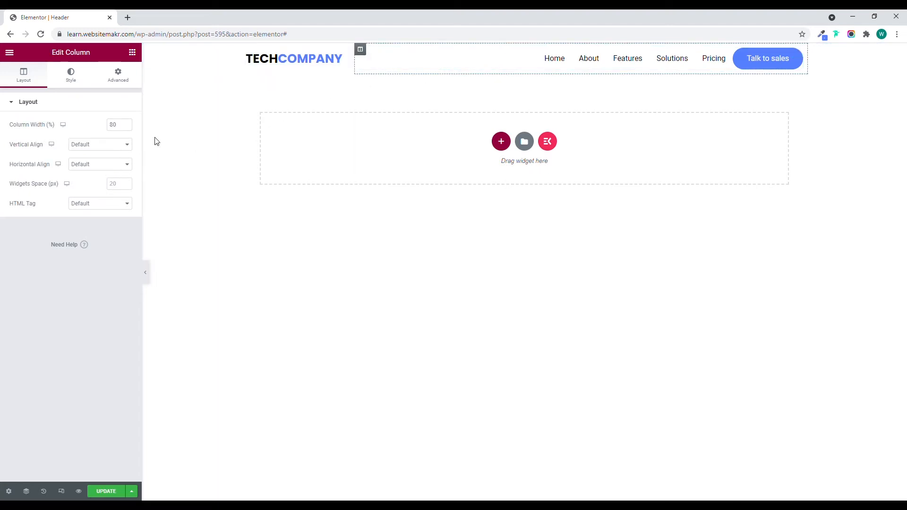
left_click(102, 168)
left_click(147, 274)
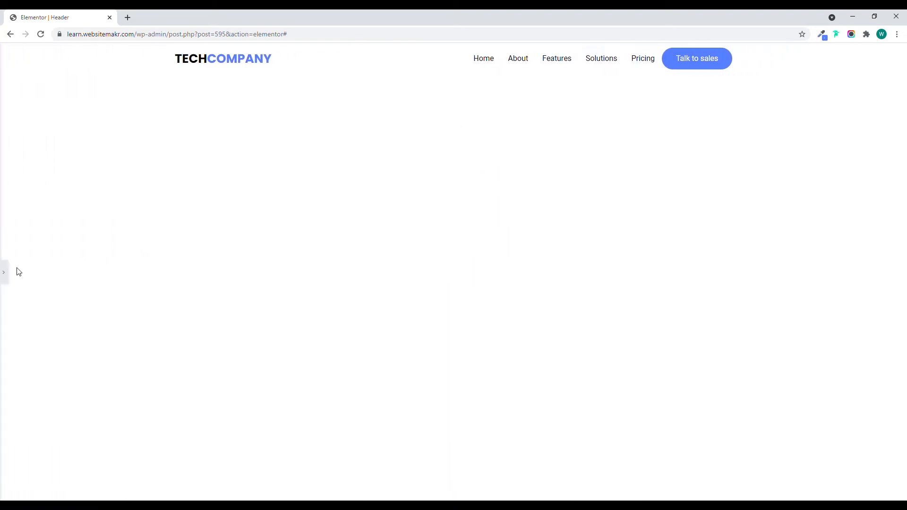
left_click(6, 273)
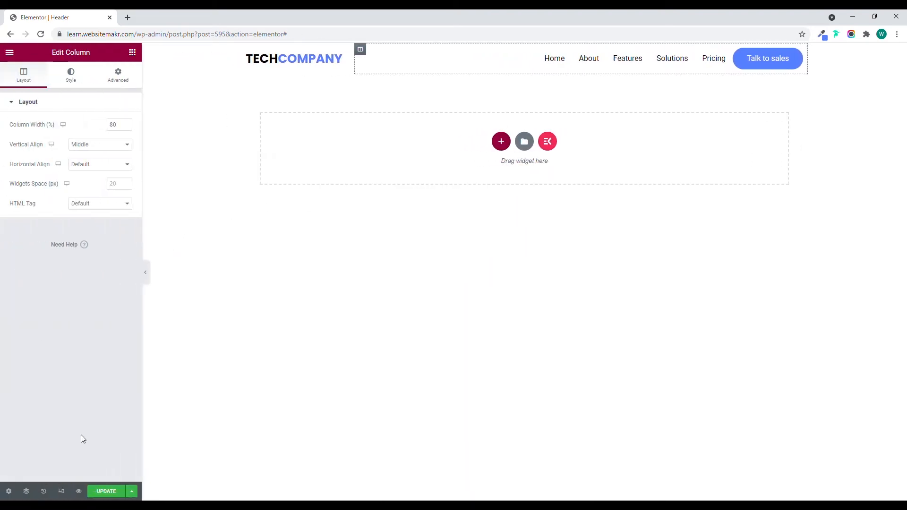
In the mobile layout, set the logo column's width to 70% and the navigation menu column's width to 30%.
left_click(62, 492)
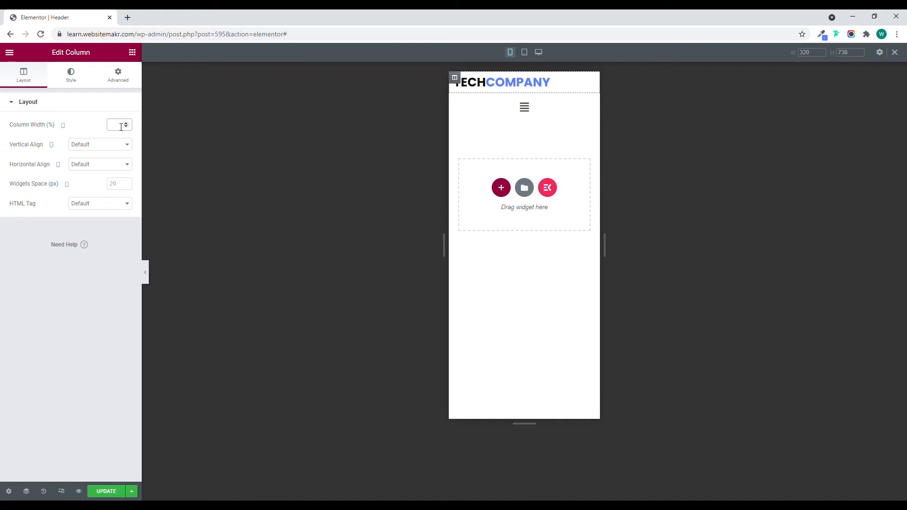
type("70")
key("BackSpace")
key("BackSpace")
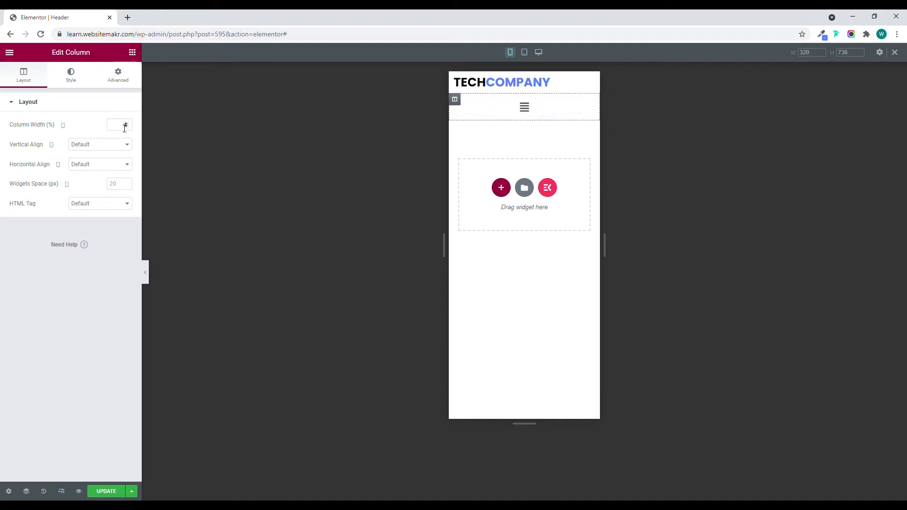
type("30")
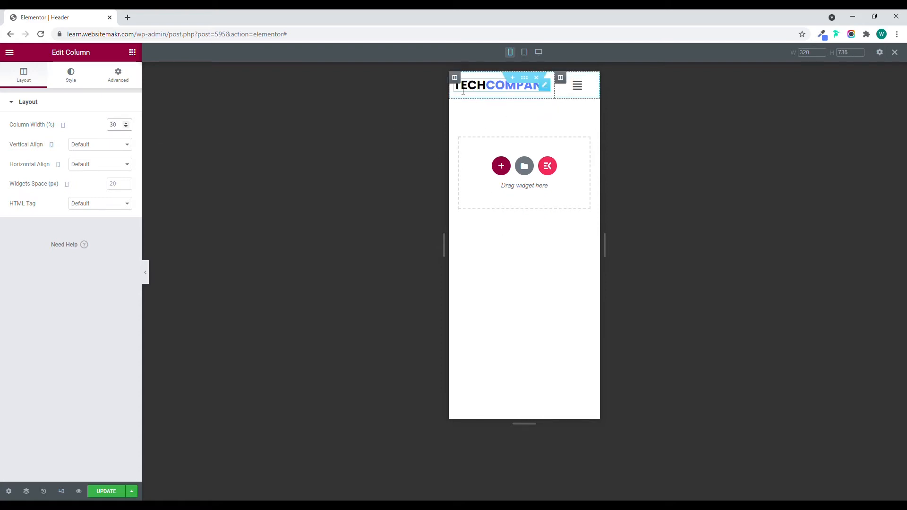
In the mobile layout, set the logo column's width to 80% and the menu column's width to 20%, and preview the header.
left_click(455, 78)
double_click(115, 126)
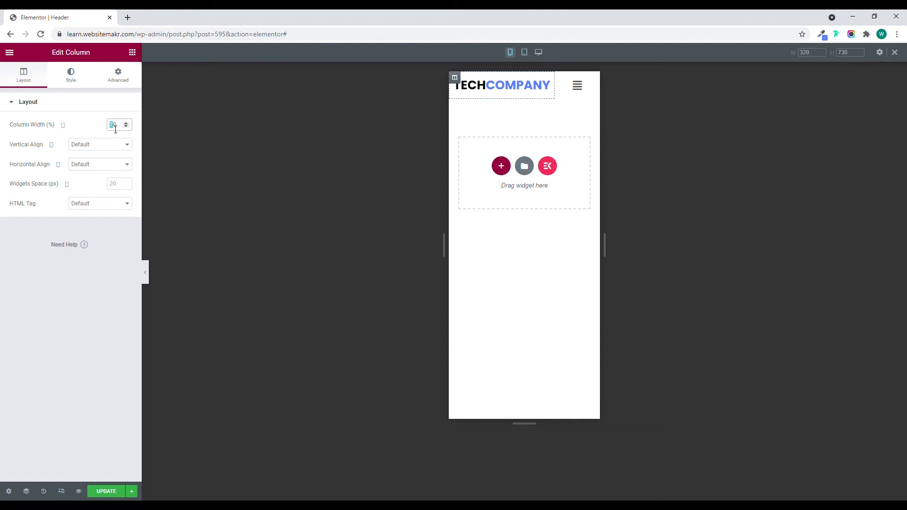
type("80")
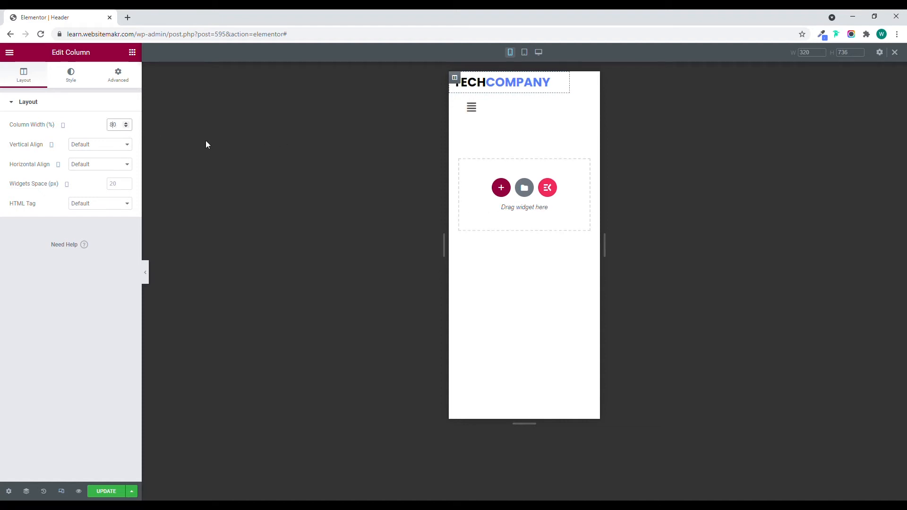
left_click(455, 100)
double_click(115, 126)
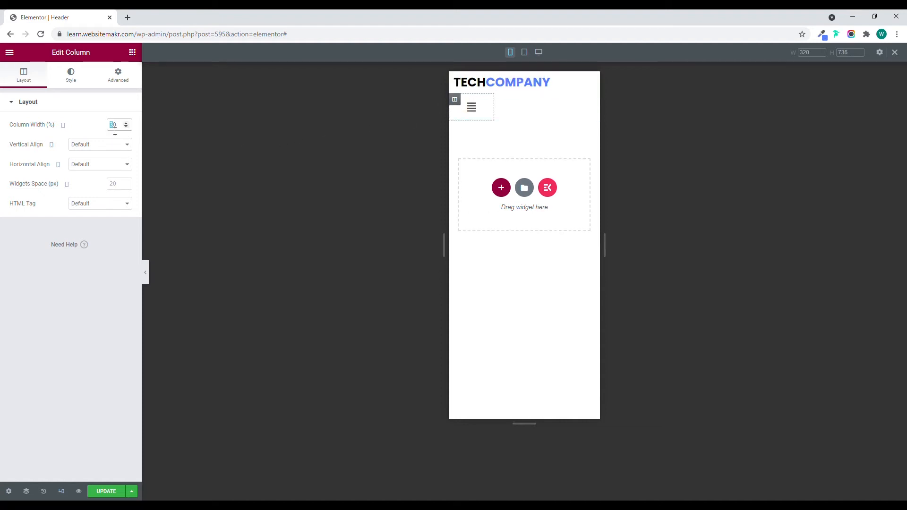
type("20")
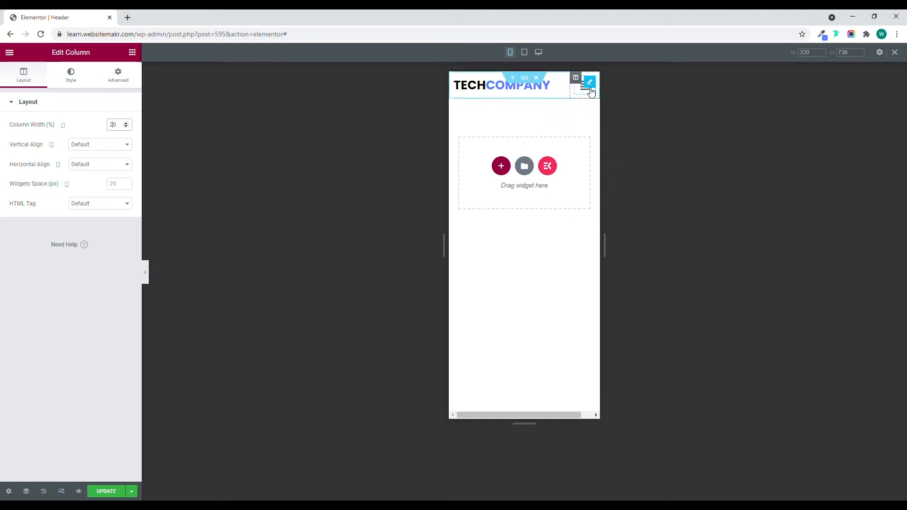
left_click(145, 276)
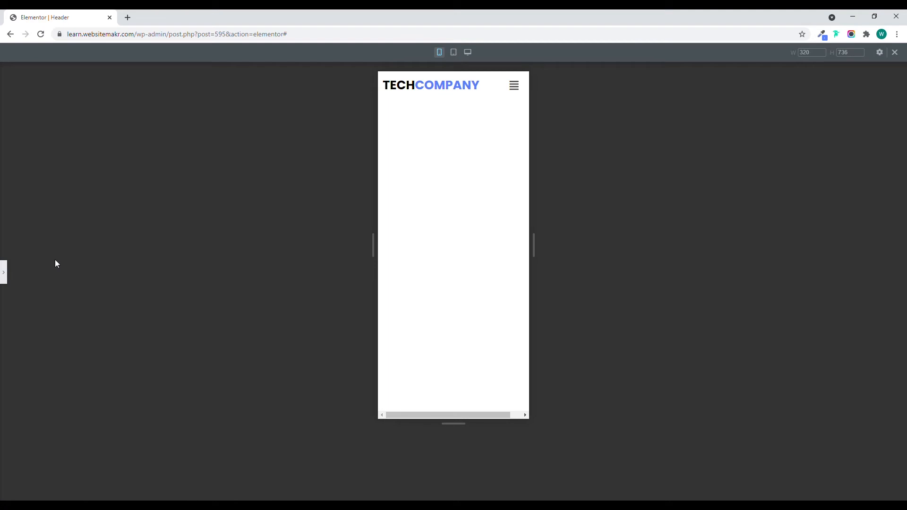
left_click(4, 272)
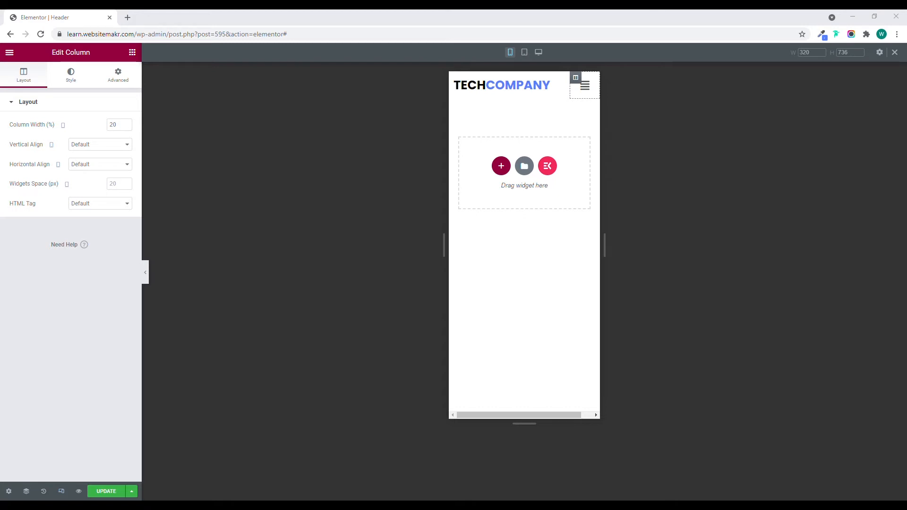
Align the navigation menu's responsive menu icon to the right and preview the mobile header.
left_click(588, 81)
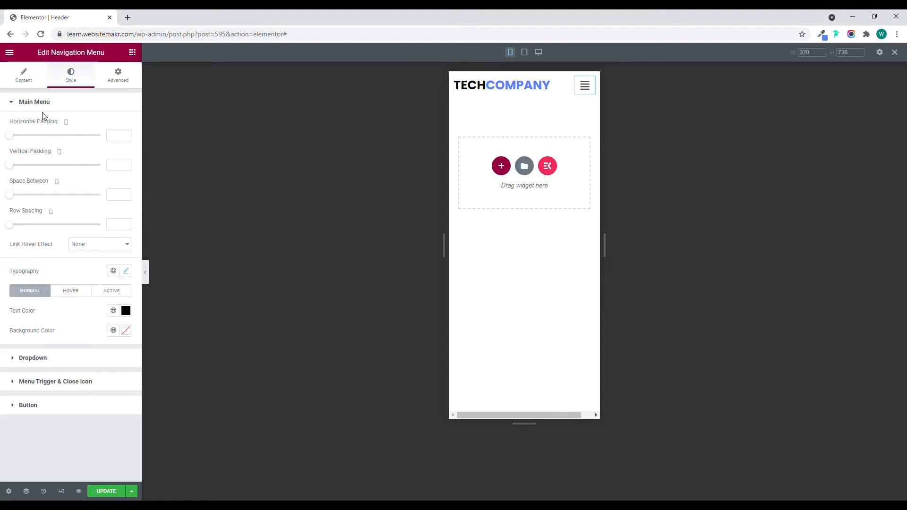
left_click(35, 84)
left_click(51, 212)
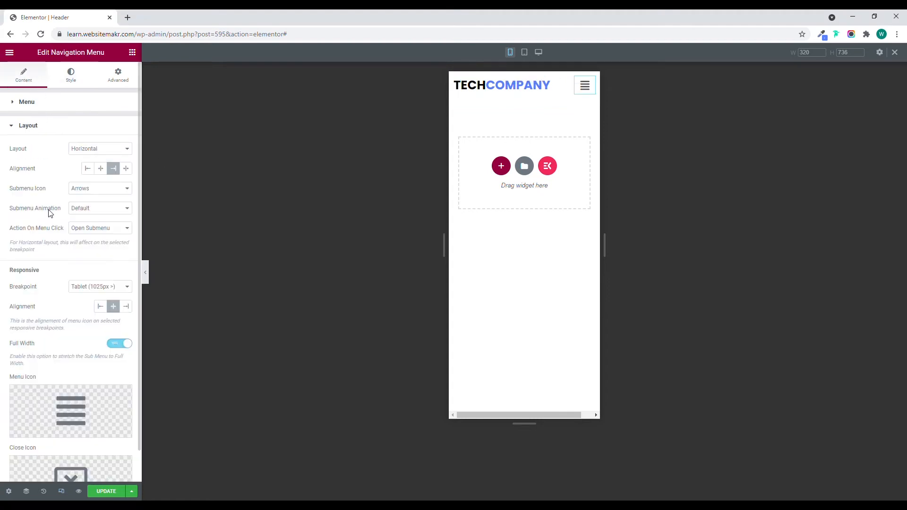
left_click(126, 306)
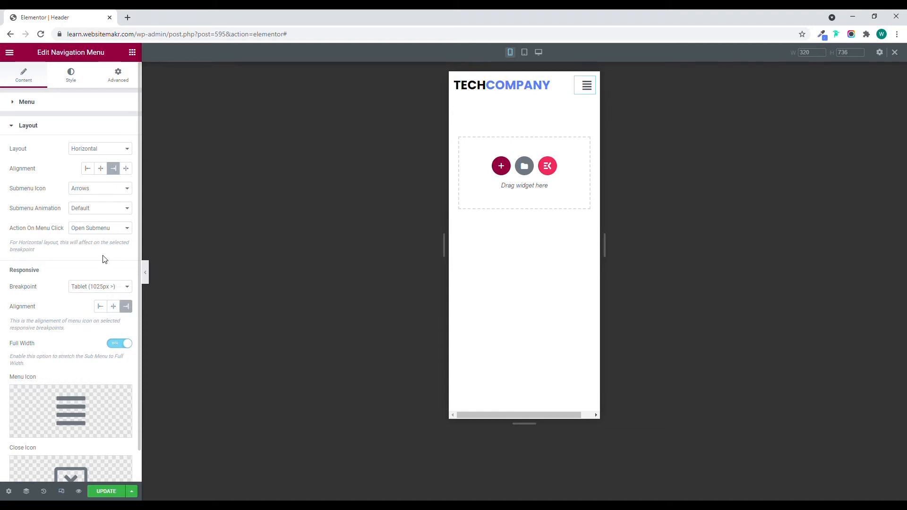
left_click(145, 273)
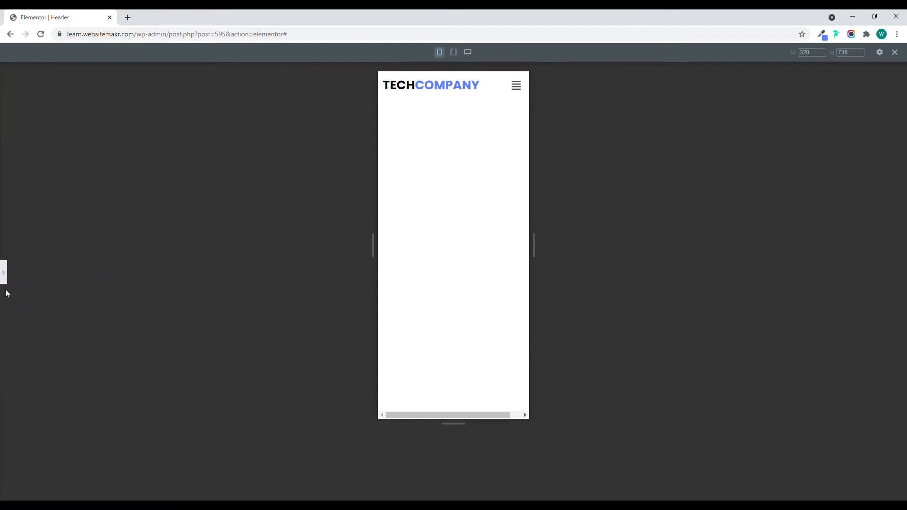
left_click(4, 273)
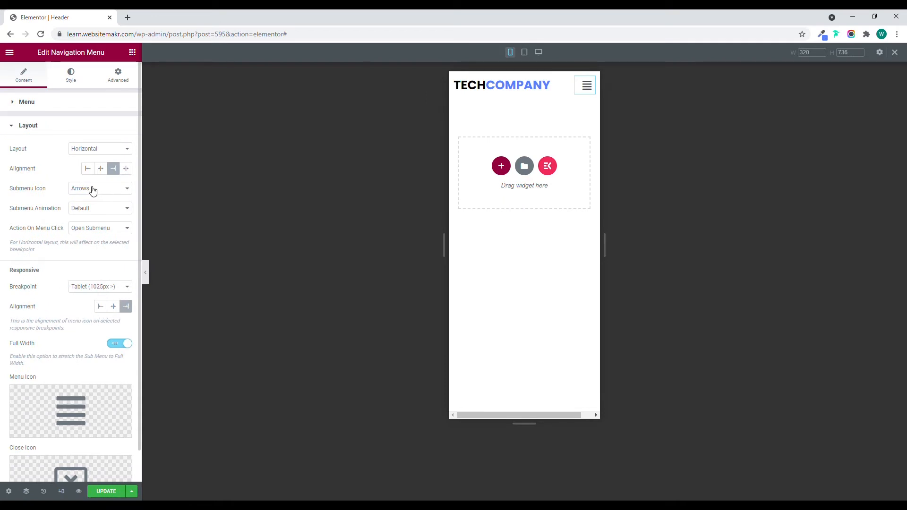
In the mobile layout, set the logo column's width to 85% and the menu column's width to 15%, and preview the header.
left_click(455, 78)
left_click(119, 127)
type("20")
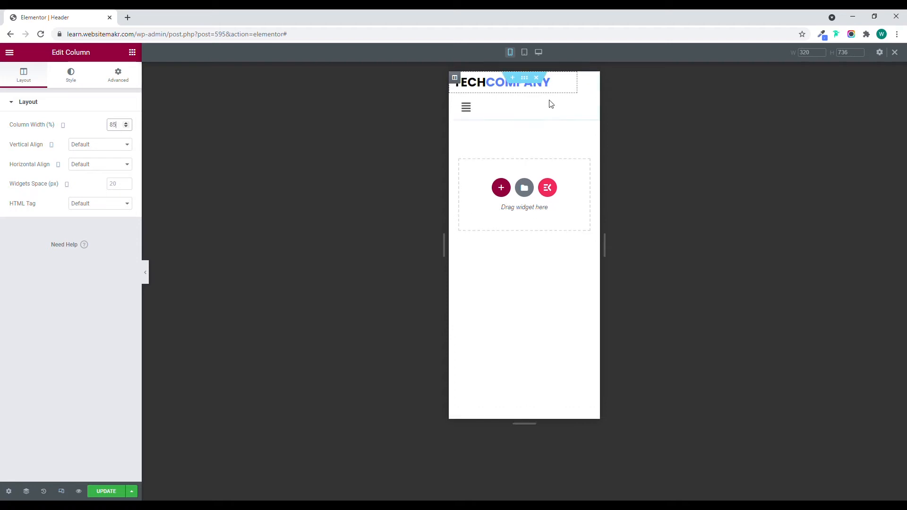
left_click_drag(125, 129, 96, 131)
type("15")
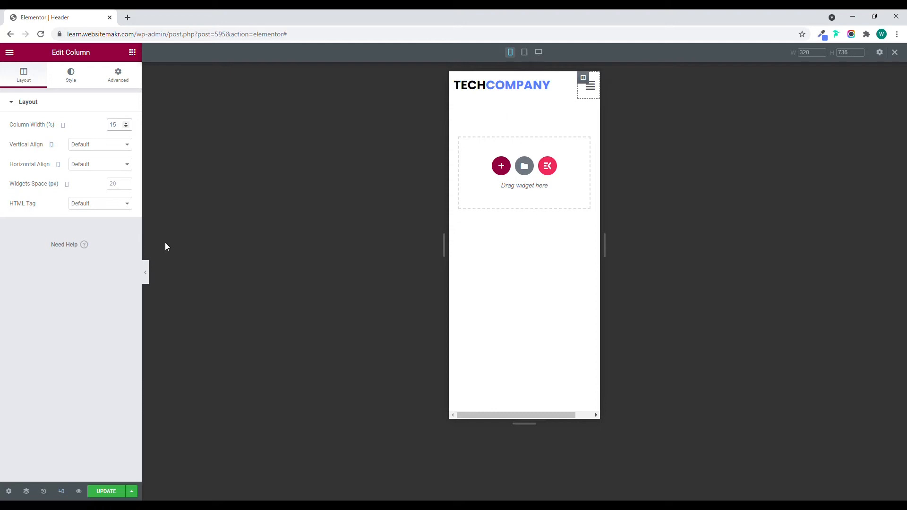
left_click(146, 273)
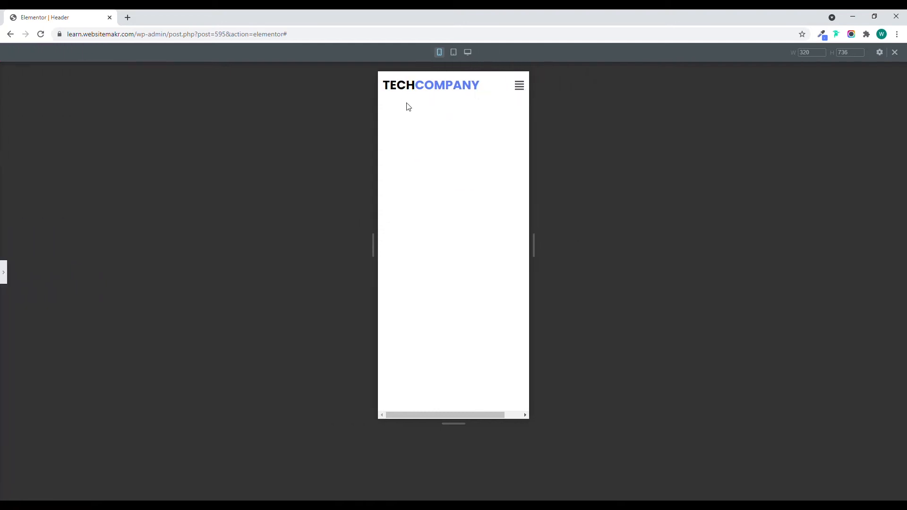
left_click(5, 272)
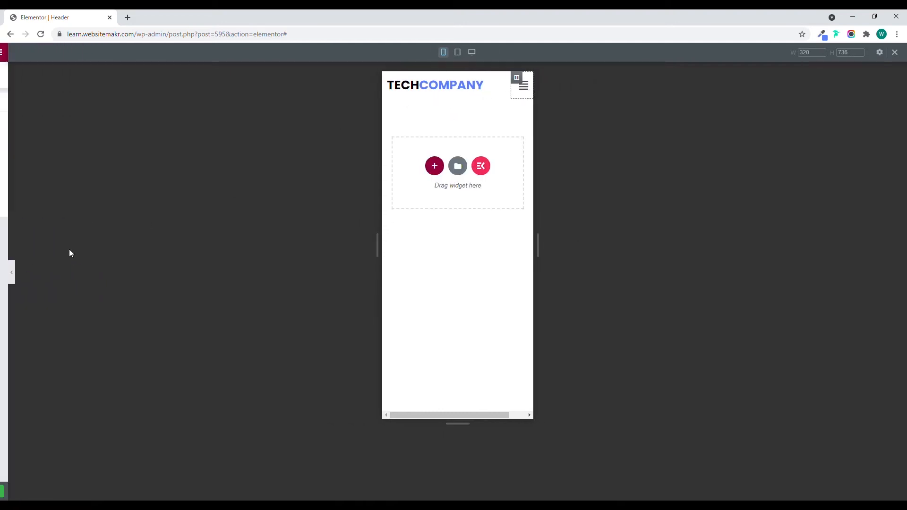
Find the Options icon in the icon library and insert it as the navigation menu's menu icon.
left_click(590, 85)
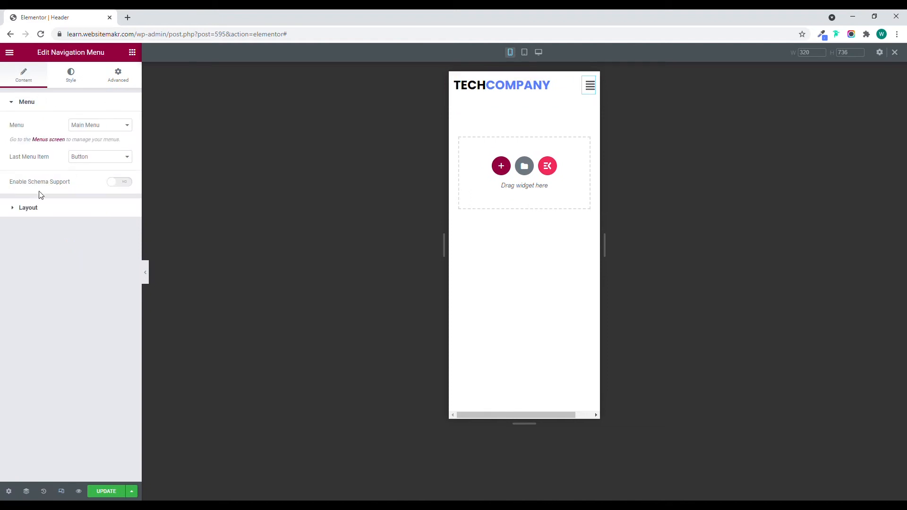
left_click(42, 208)
scroll(46, 300, "down", 1)
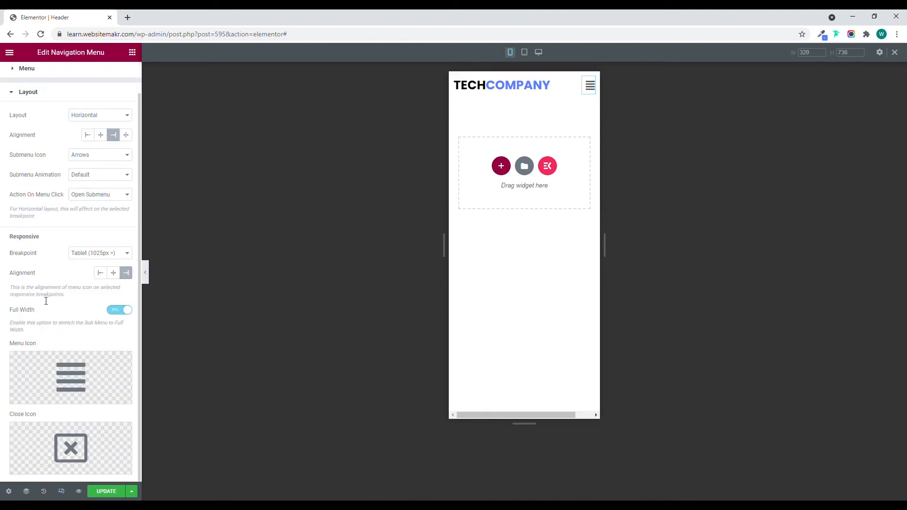
left_click(63, 380)
type("opt")
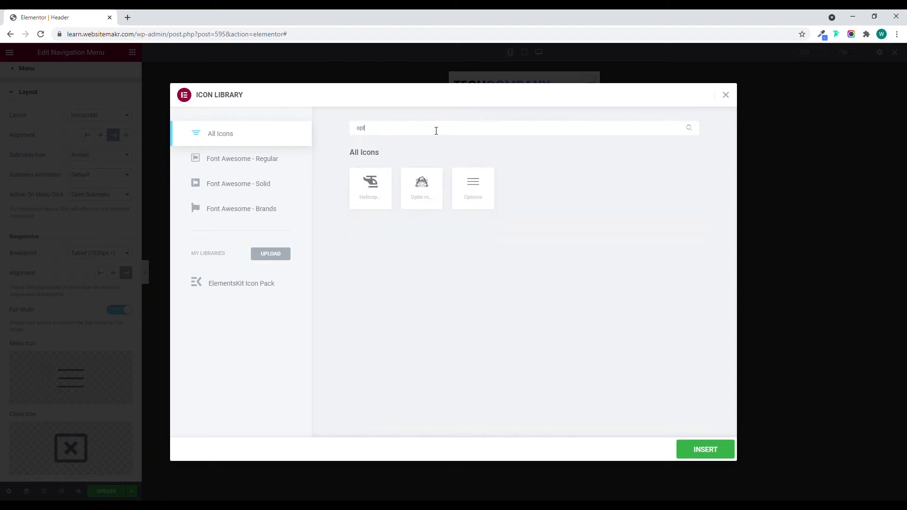
left_click(487, 189)
left_click(692, 450)
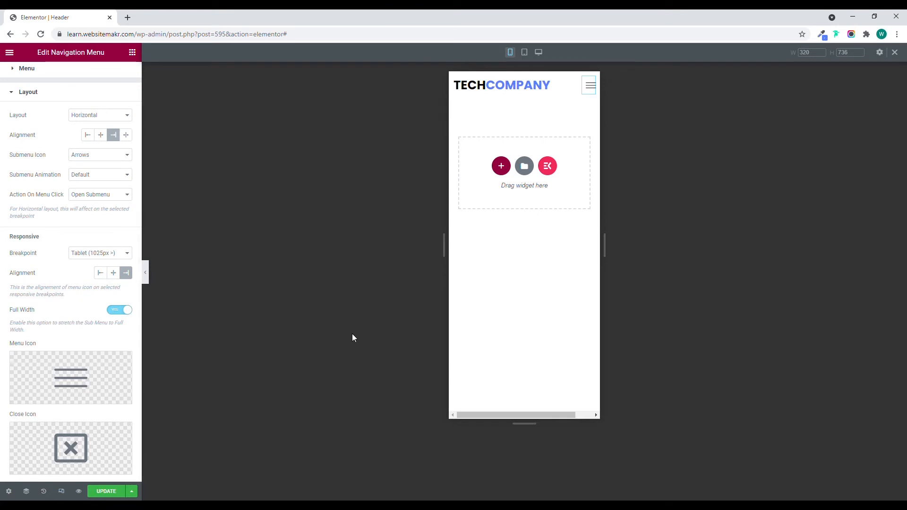
Search the icon library for "cross", insert the thin X as the navigation menu's close icon, and test the menu icon in the preview.
left_click(84, 441)
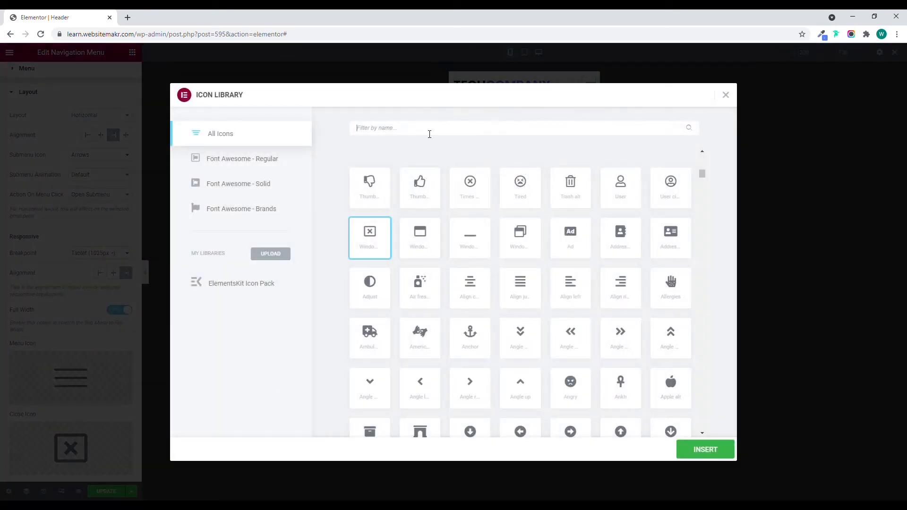
type("cross")
left_click(522, 192)
left_click(705, 453)
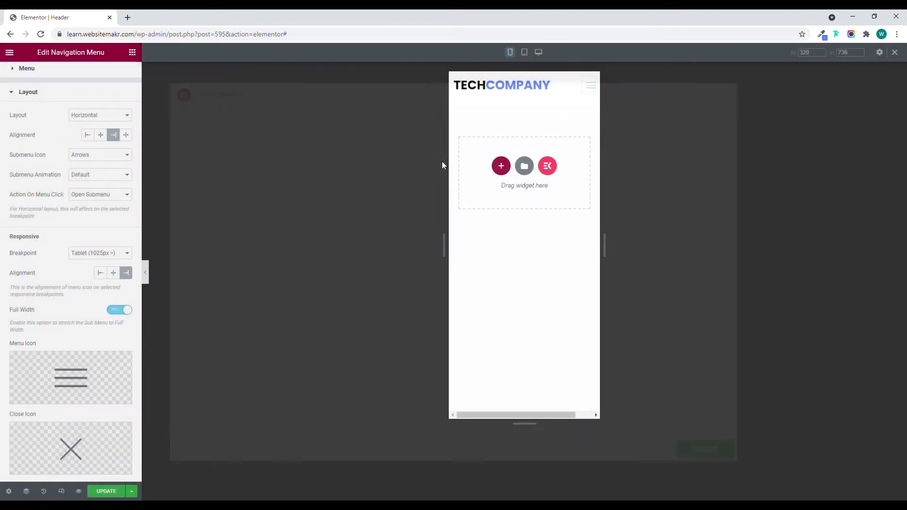
left_click(148, 273)
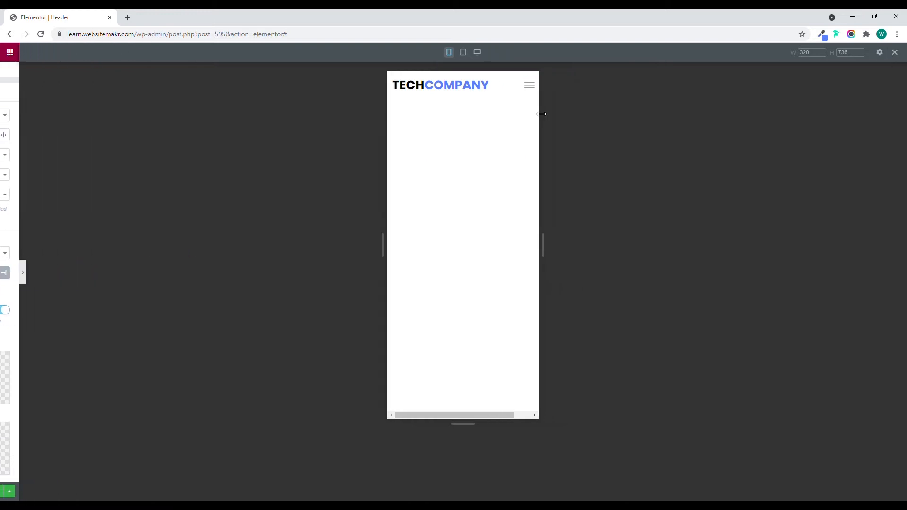
left_click(521, 90)
left_click(520, 87)
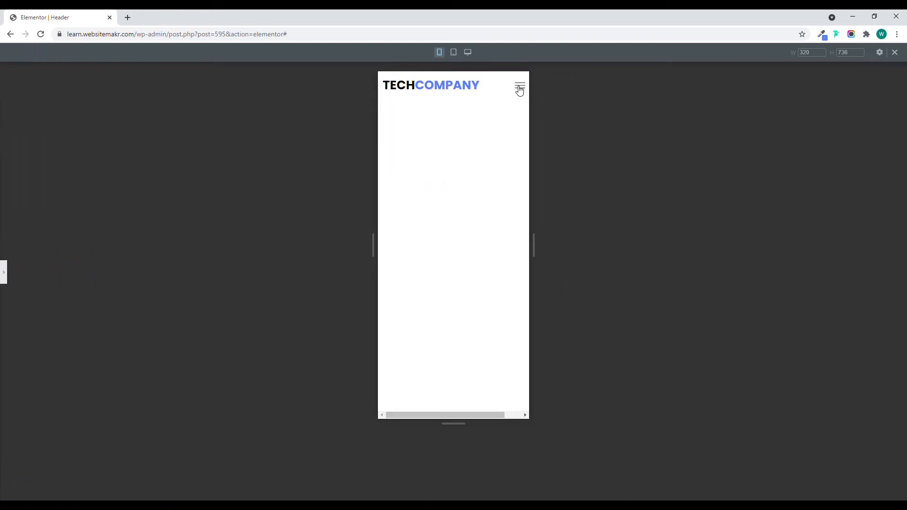
left_click(5, 273)
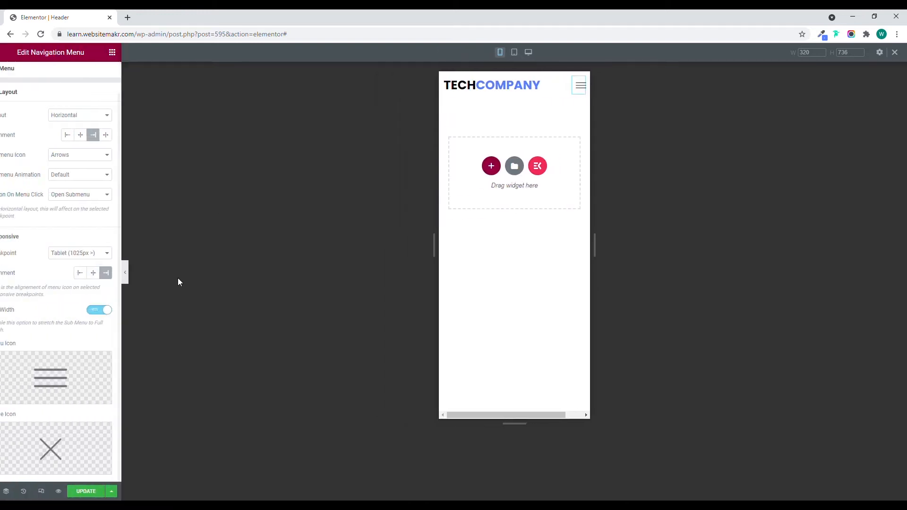
Set the navigation menu's layout to Flyout and test opening and closing the menu in the preview.
left_click(87, 150)
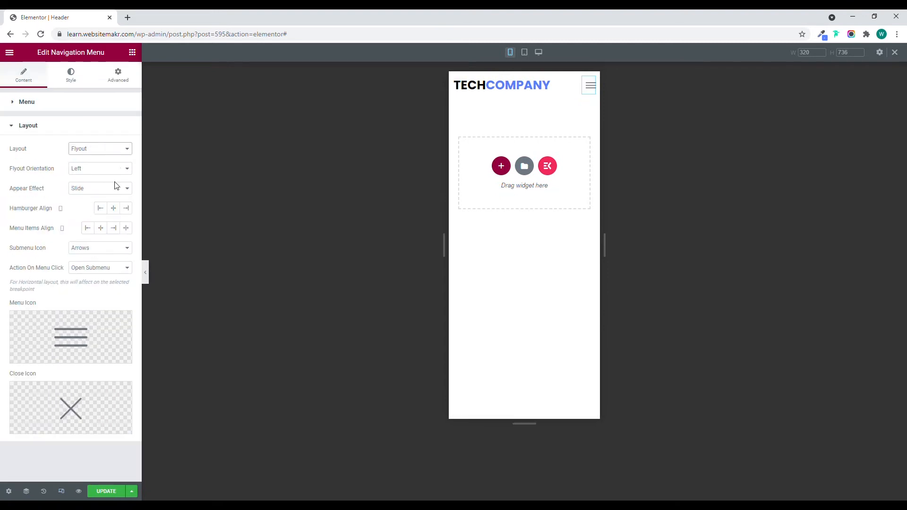
left_click(145, 273)
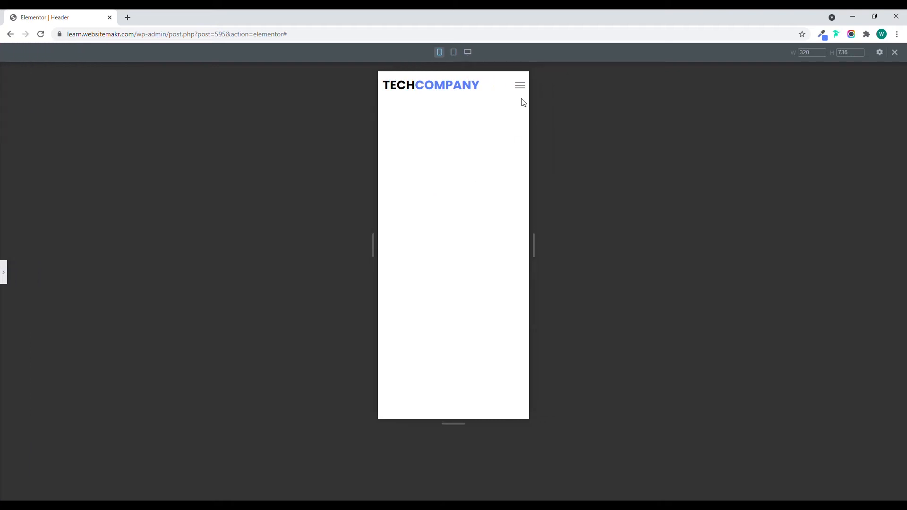
left_click(523, 89)
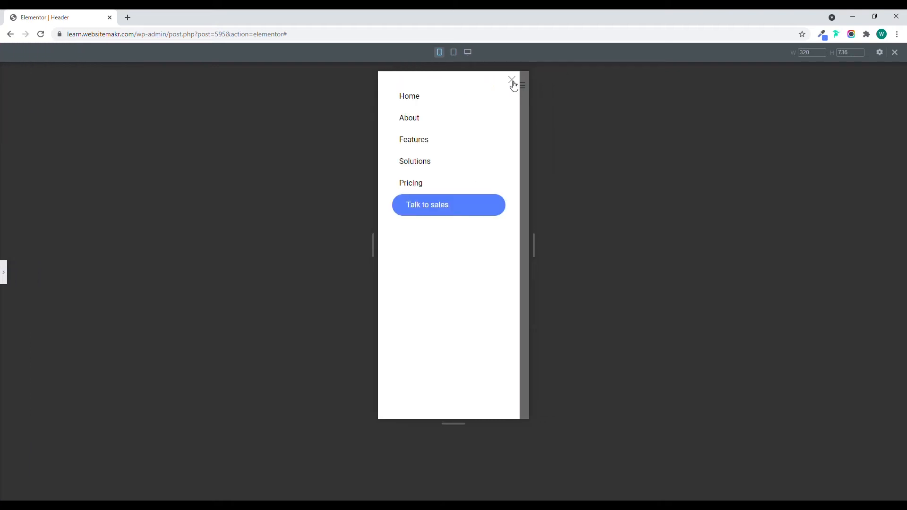
left_click(512, 80)
left_click(4, 272)
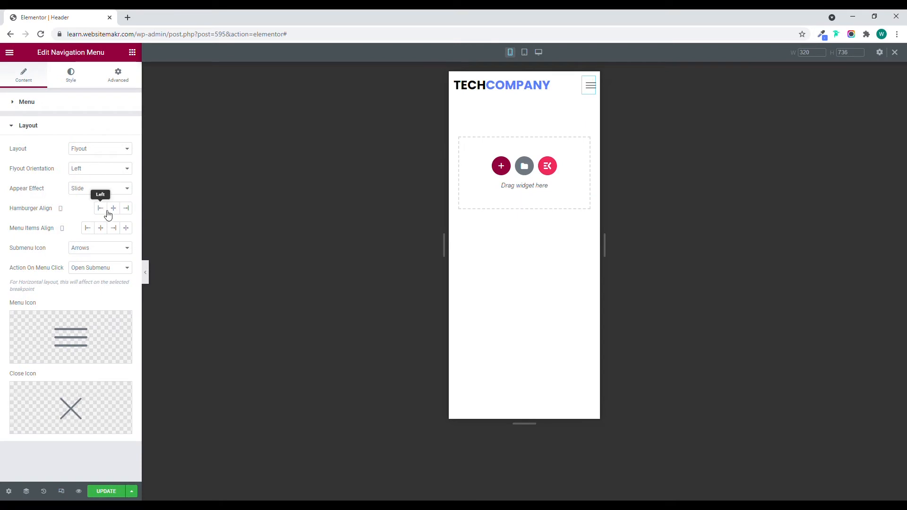
Set the navigation menu's hamburger alignment to Center and check the opened flyout menu in the preview.
left_click(146, 272)
left_click(527, 90)
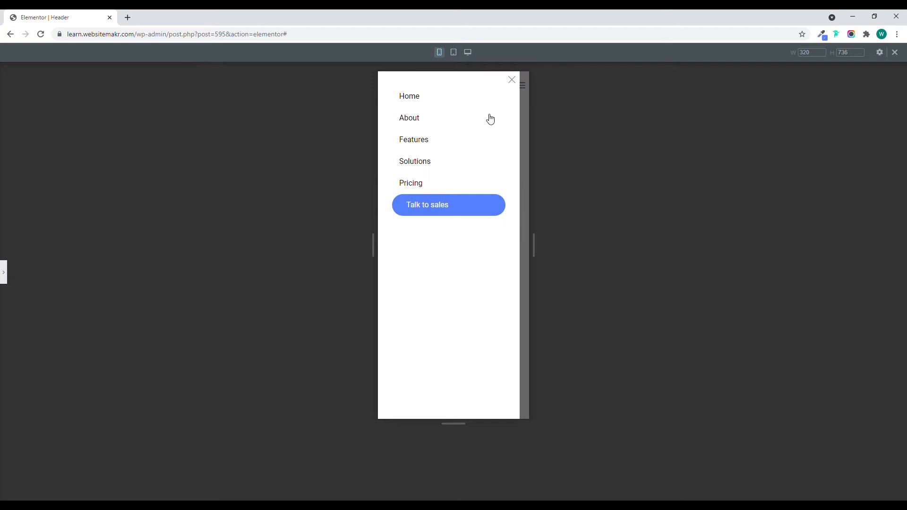
left_click(513, 81)
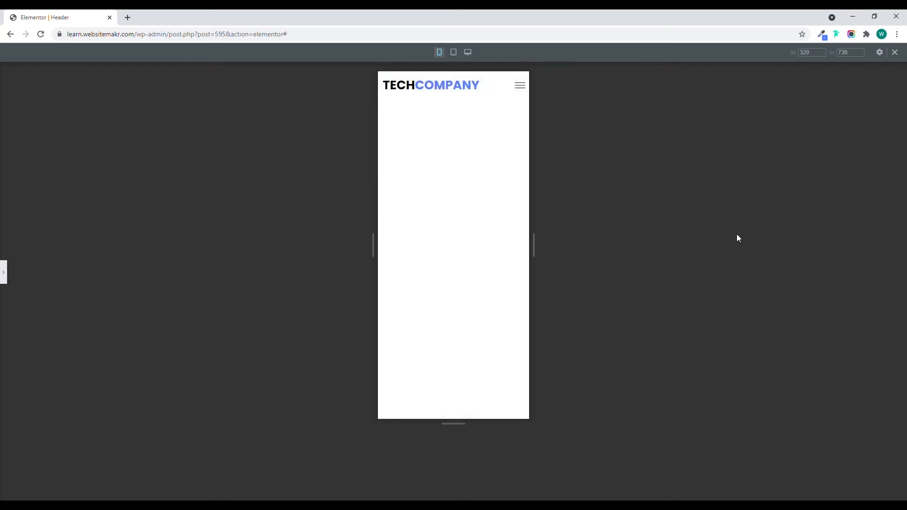
left_click(5, 275)
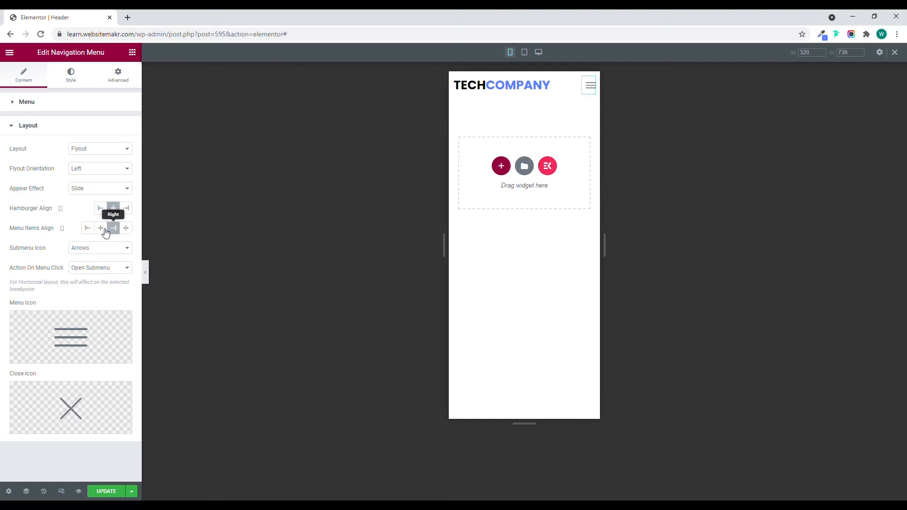
Set the flyout menu items' alignment to Center and check the opened menu in the preview.
left_click(101, 228)
left_click(145, 273)
left_click(524, 89)
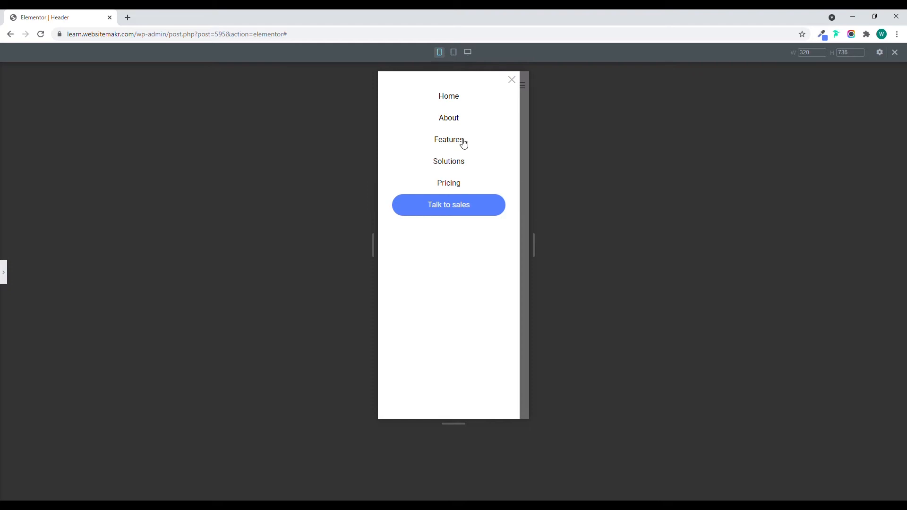
left_click(518, 85)
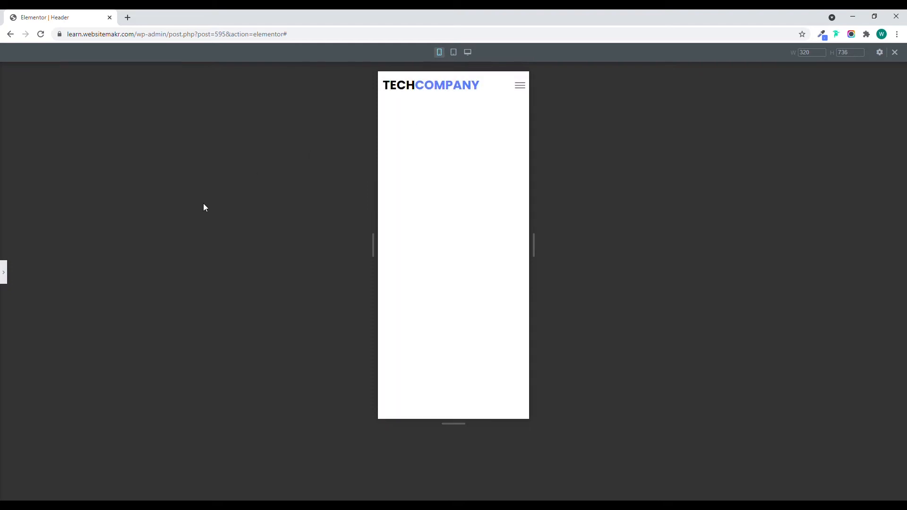
left_click(5, 271)
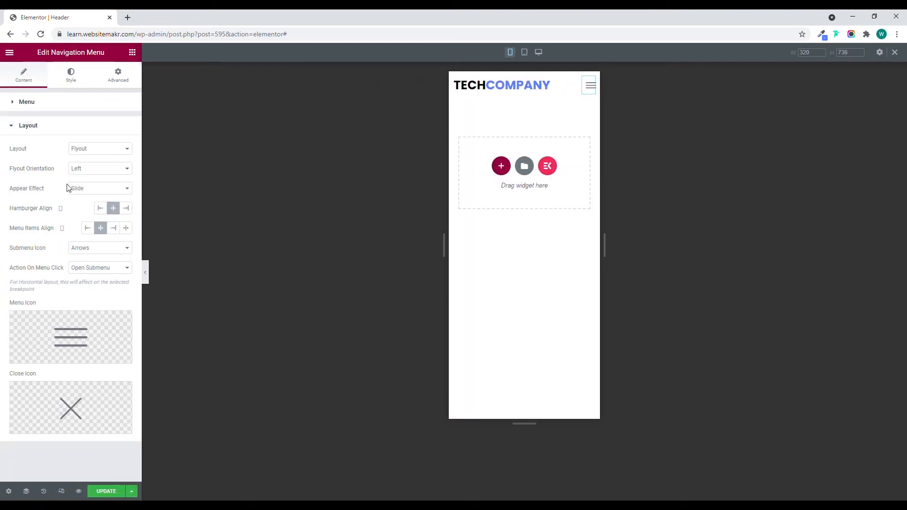
Set the navigation menu's flyout background color to a very light blue using the pasted hex code.
left_click(77, 77)
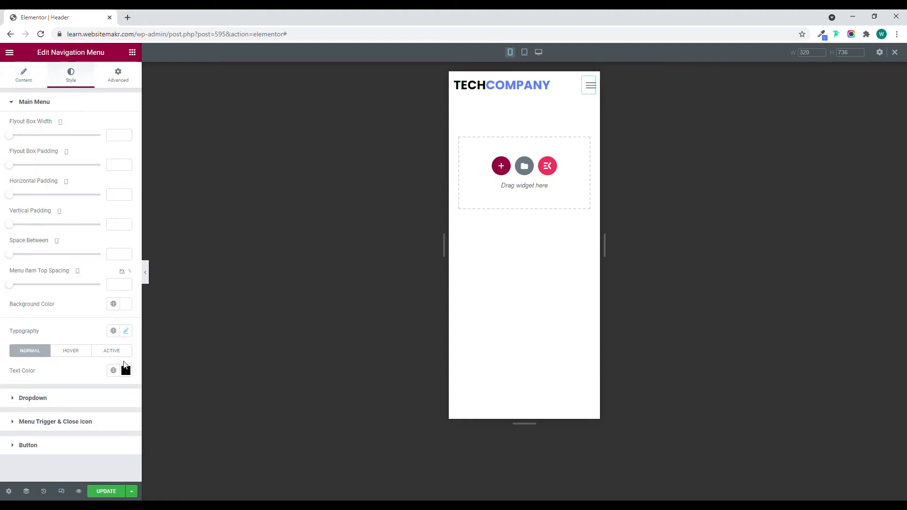
left_click(126, 304)
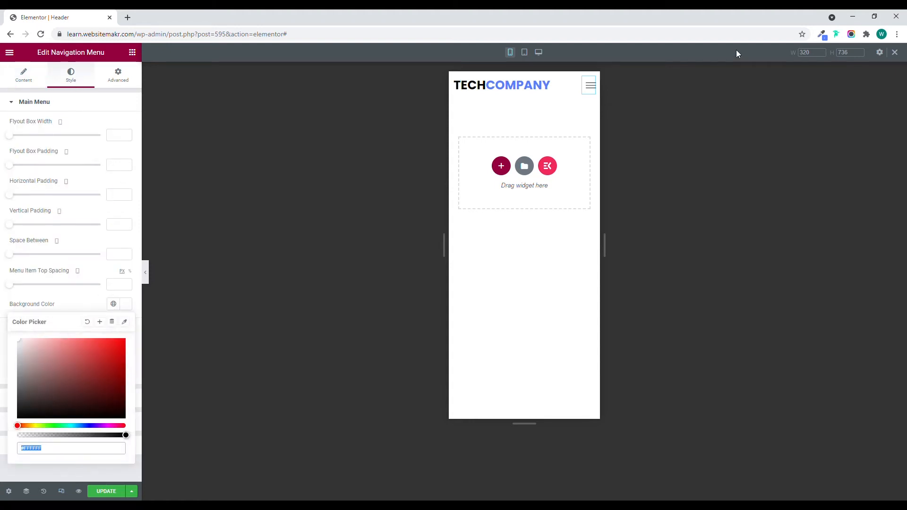
left_click(822, 34)
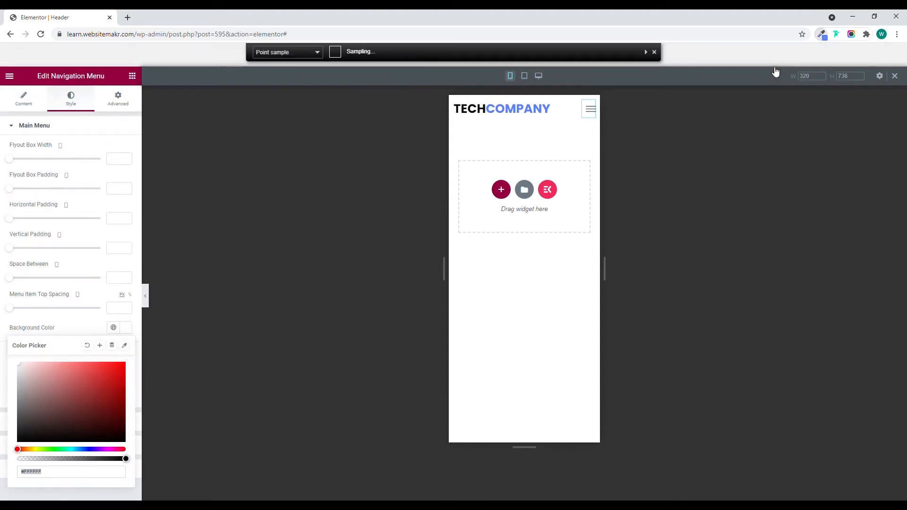
left_click(772, 67)
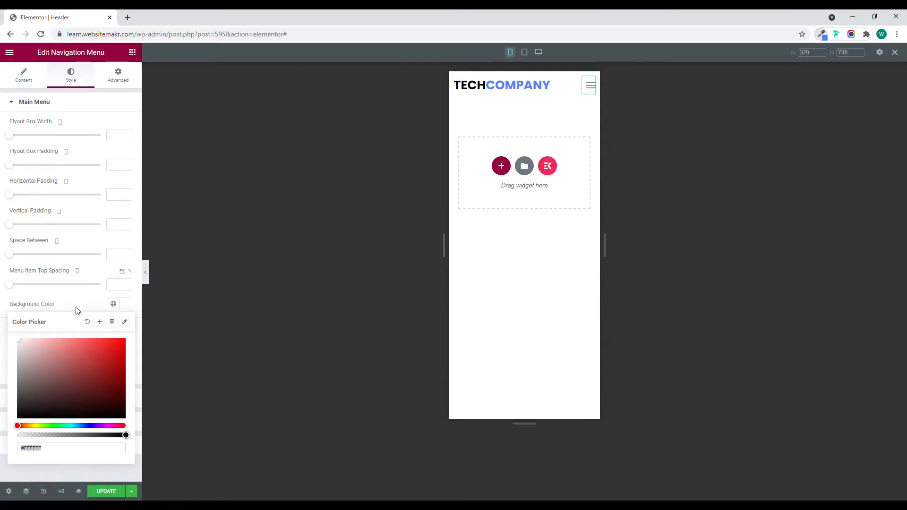
left_click(61, 448)
key("ctrl+a")
type("f2f6ff")
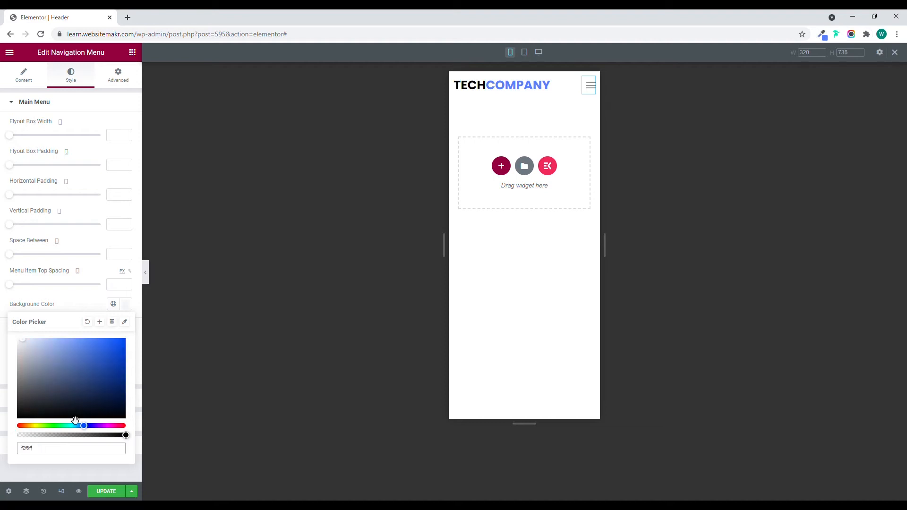
left_click(67, 304)
Preview the mobile header and open and close the flyout menu to check its background.
left_click(144, 276)
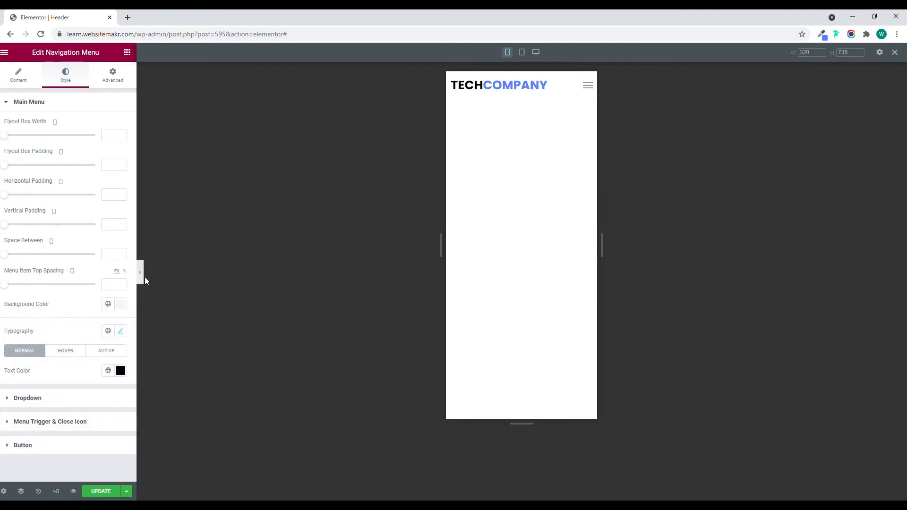
left_click(521, 86)
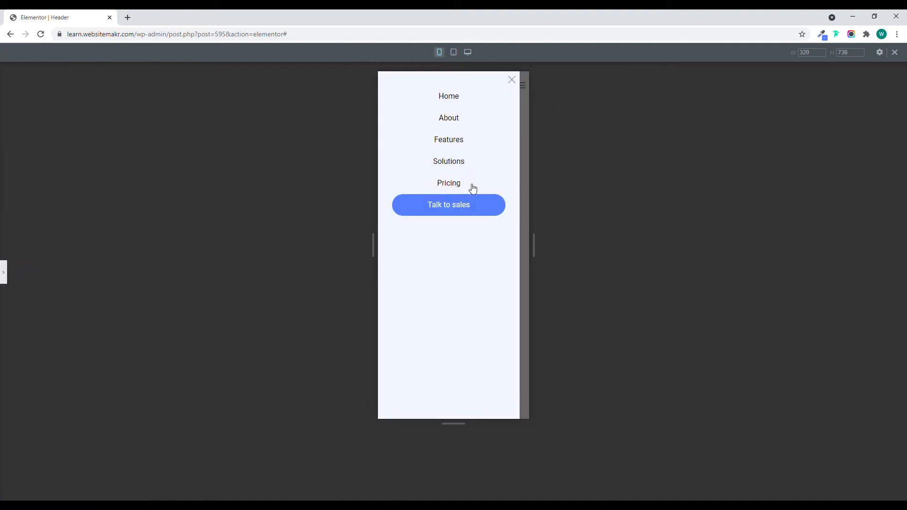
left_click(513, 81)
left_click(5, 273)
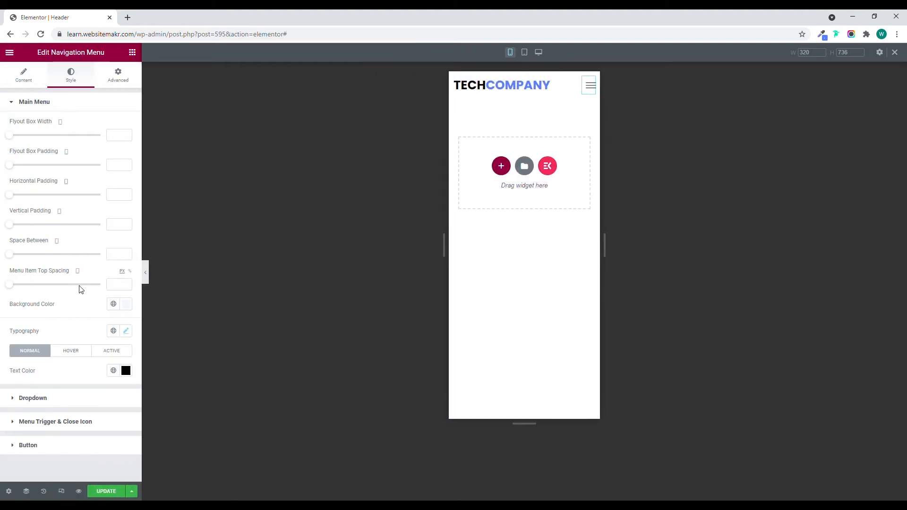
Duplicate the navigation menu in desktop view and set the upper menu's layout to Horizontal.
left_click(62, 492)
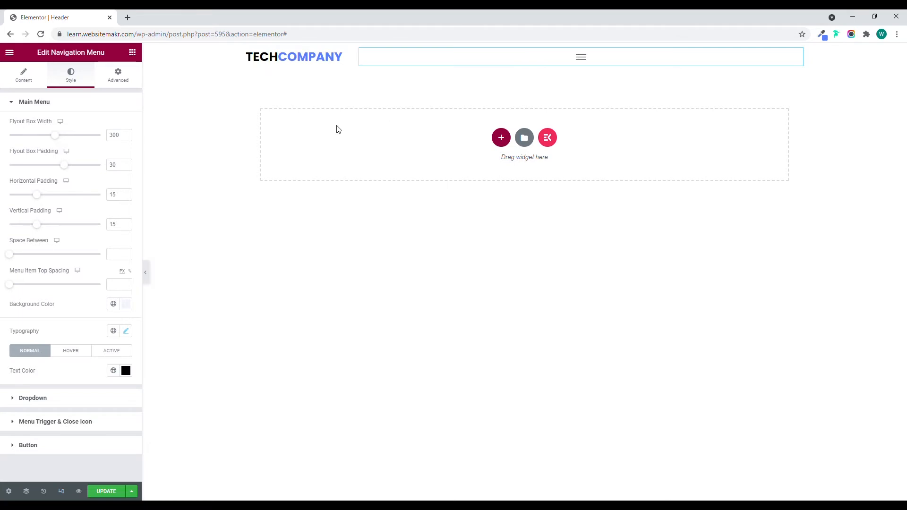
left_click(26, 77)
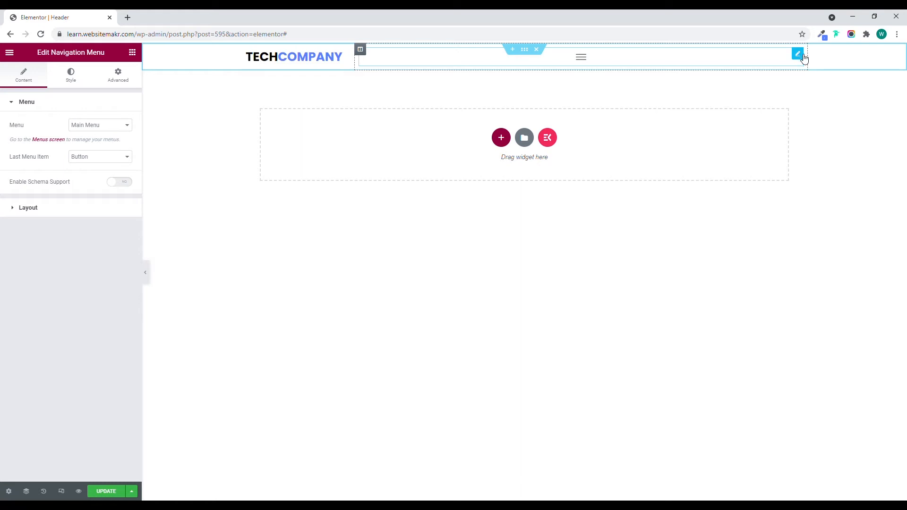
right_click(803, 57)
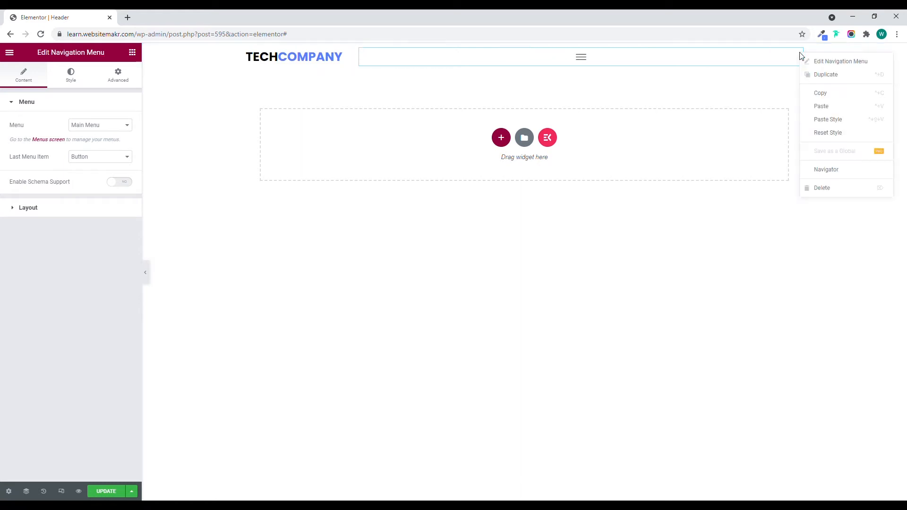
left_click(815, 75)
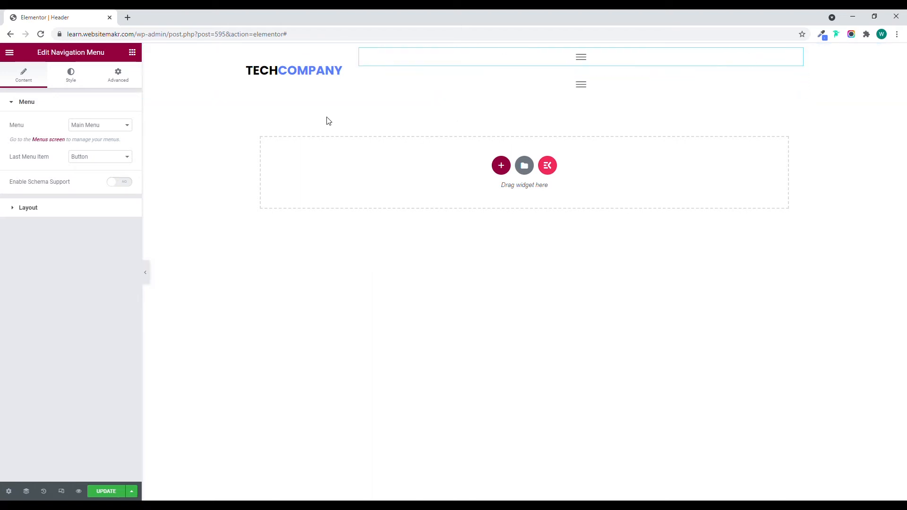
left_click(55, 208)
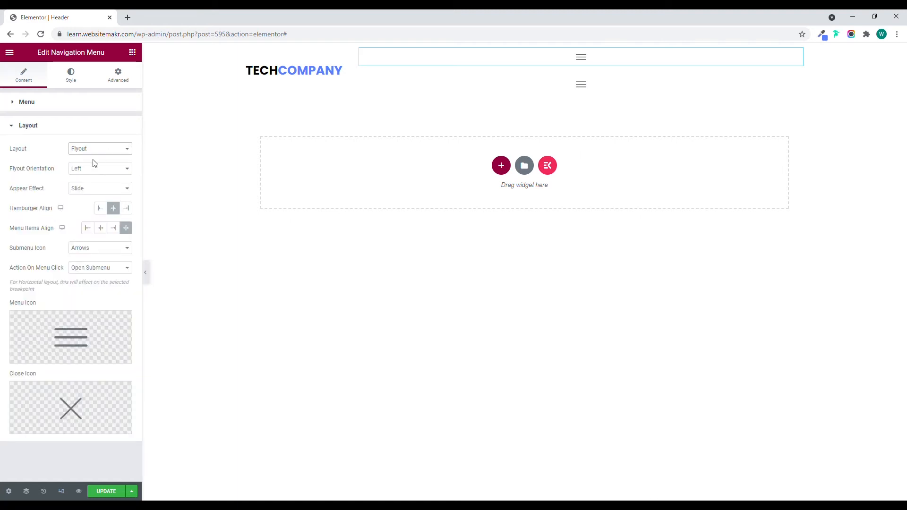
left_click(93, 163)
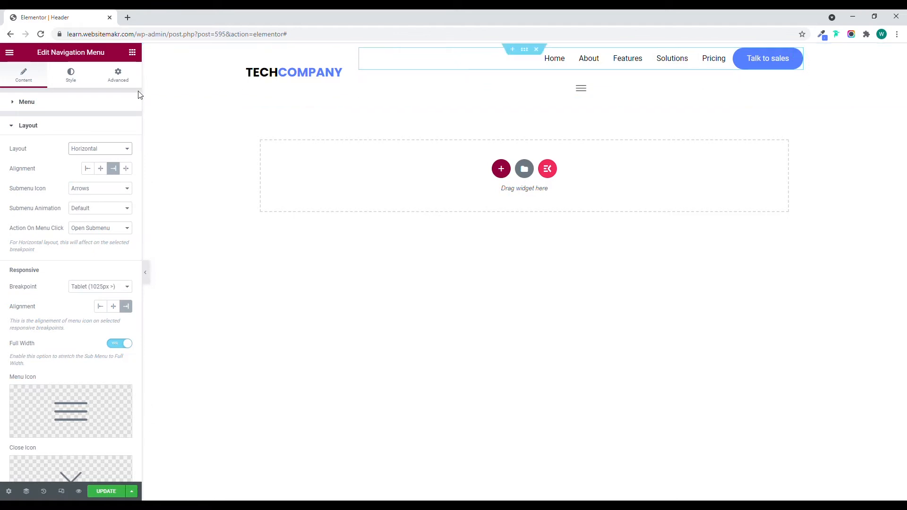
Hide the upper horizontal navigation menu on tablet and mobile.
left_click(117, 76)
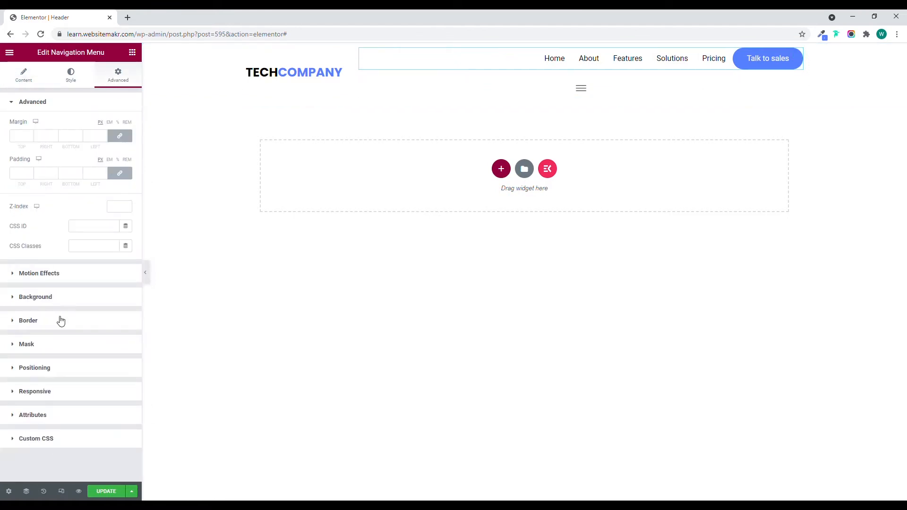
left_click(41, 392)
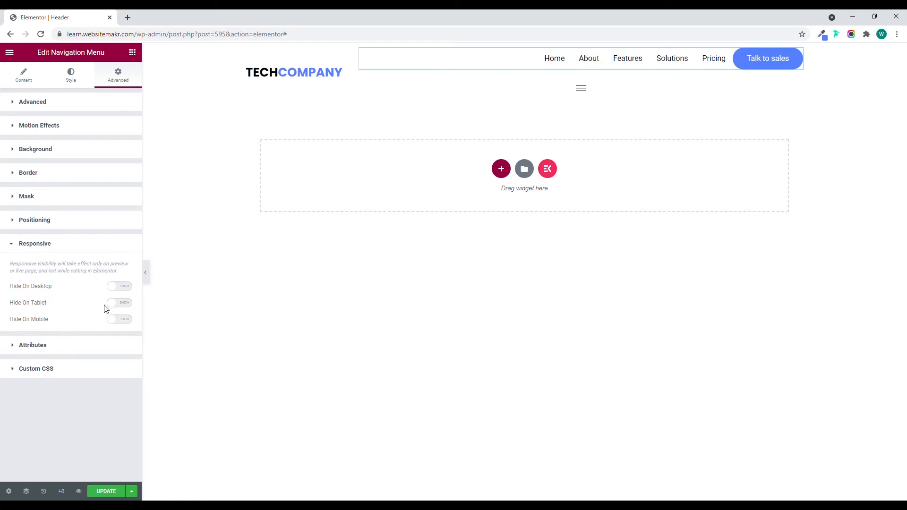
left_click(119, 303)
left_click(119, 319)
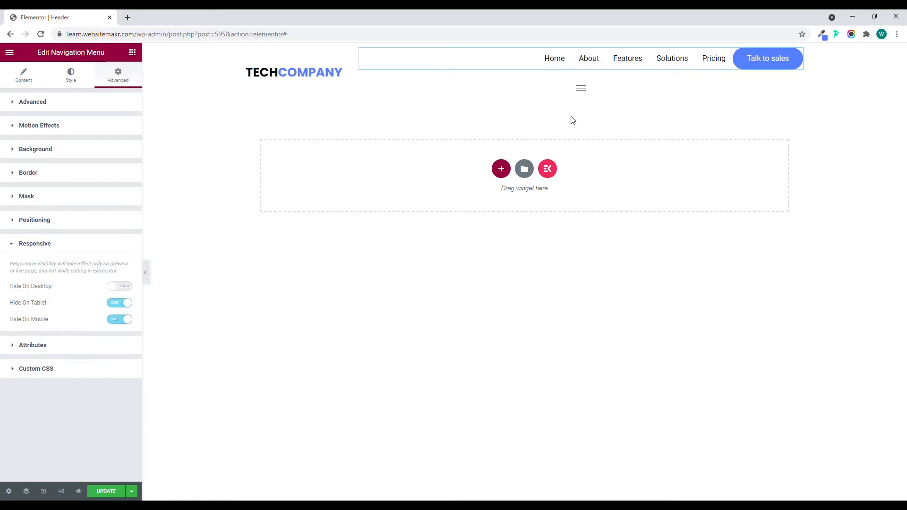
Hide the lower flyout navigation menu on desktop.
left_click(623, 88)
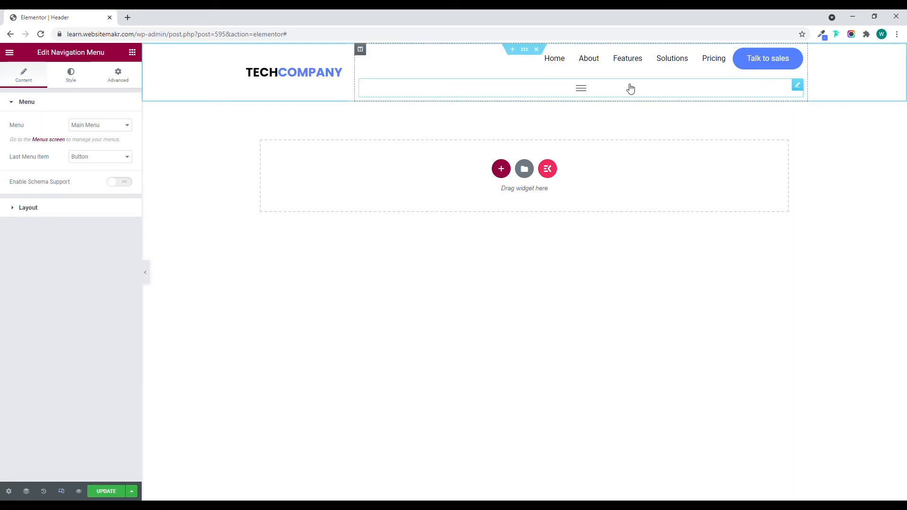
left_click(106, 79)
left_click(51, 373)
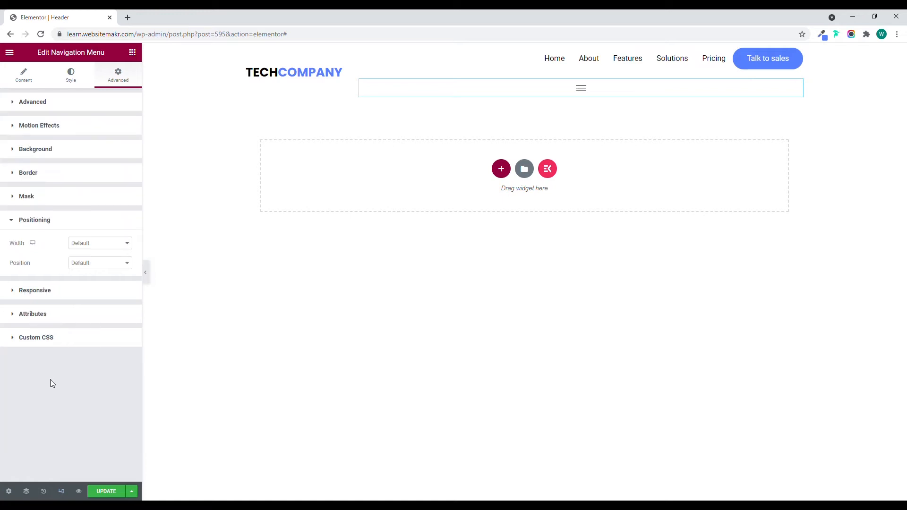
left_click(60, 222)
left_click(52, 245)
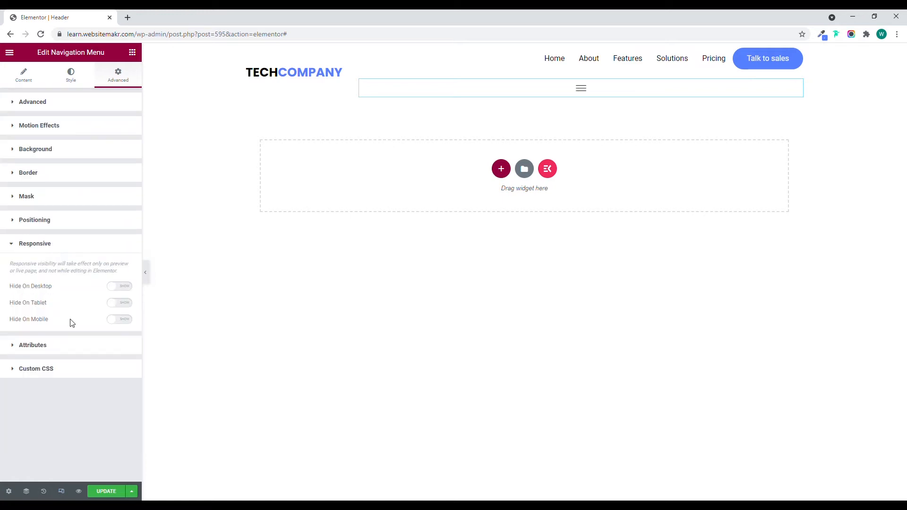
left_click(121, 286)
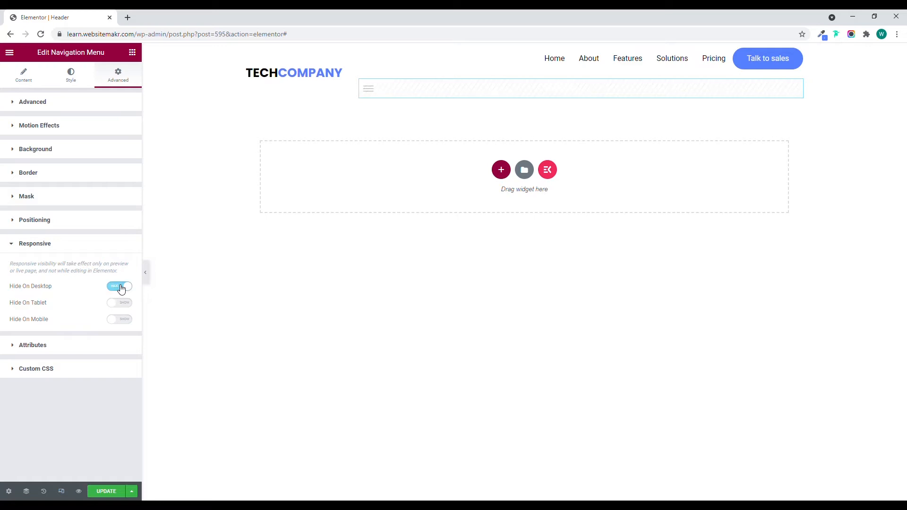
Preview the header in desktop and mobile views, checking which navigation menu each shows and testing the mobile flyout.
left_click(146, 274)
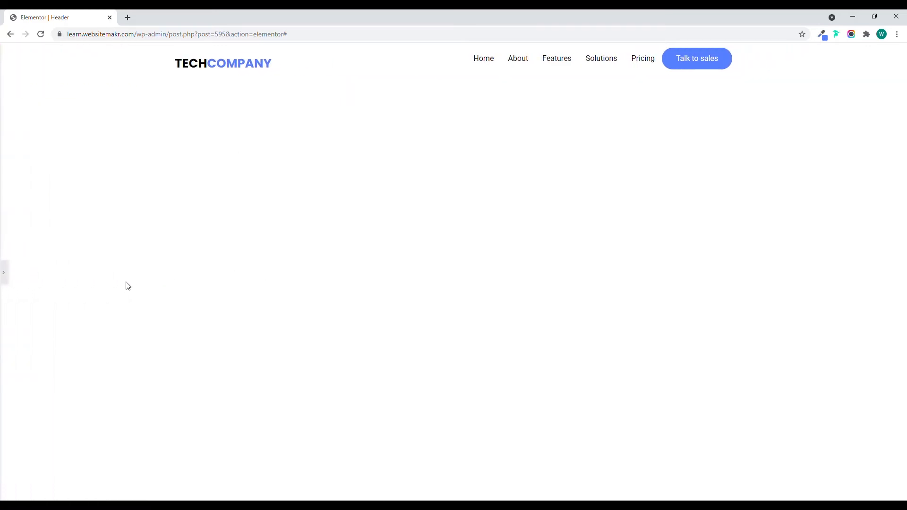
left_click(4, 273)
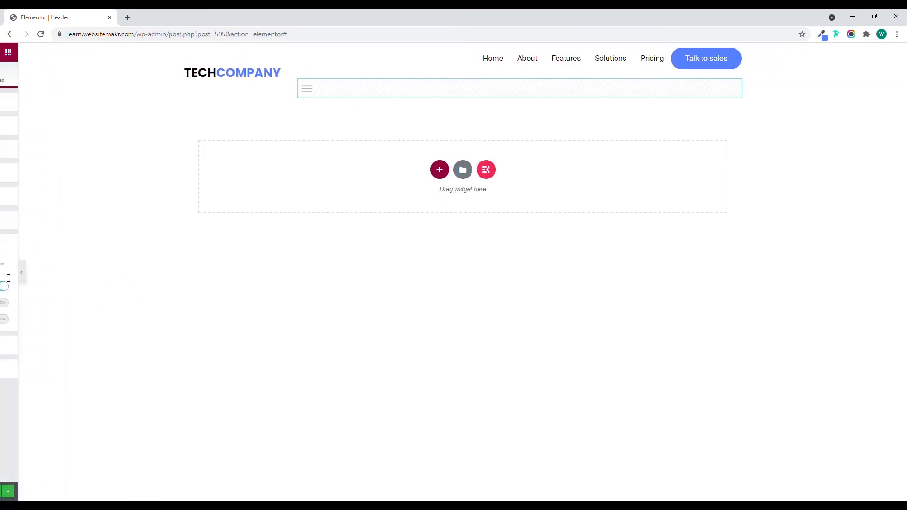
left_click(62, 492)
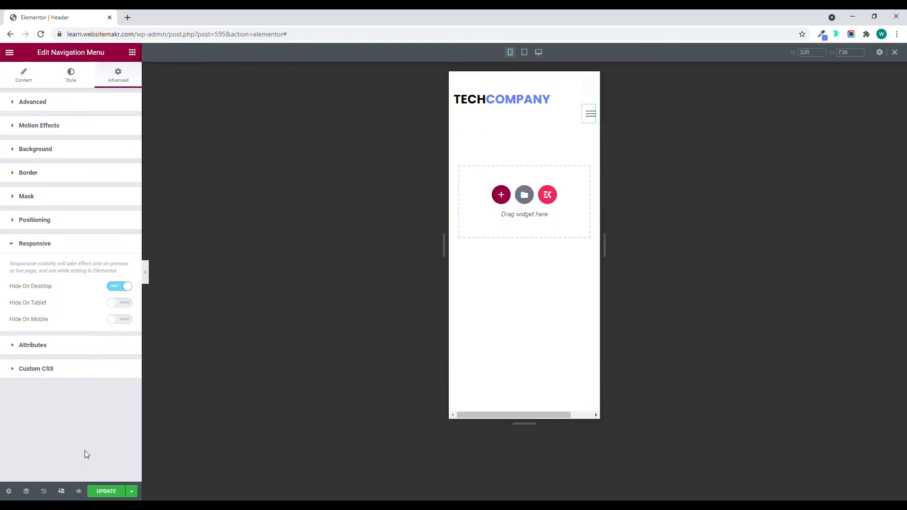
left_click(146, 276)
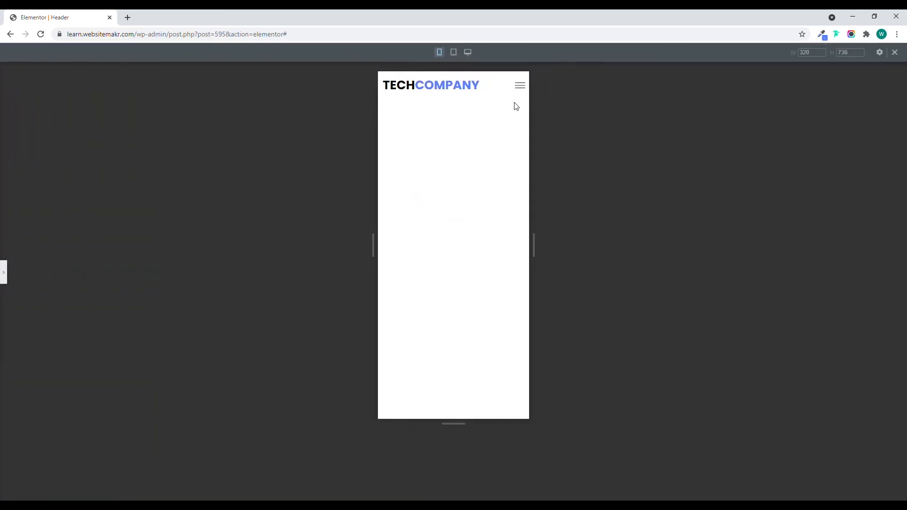
left_click(527, 90)
left_click(519, 82)
left_click(3, 272)
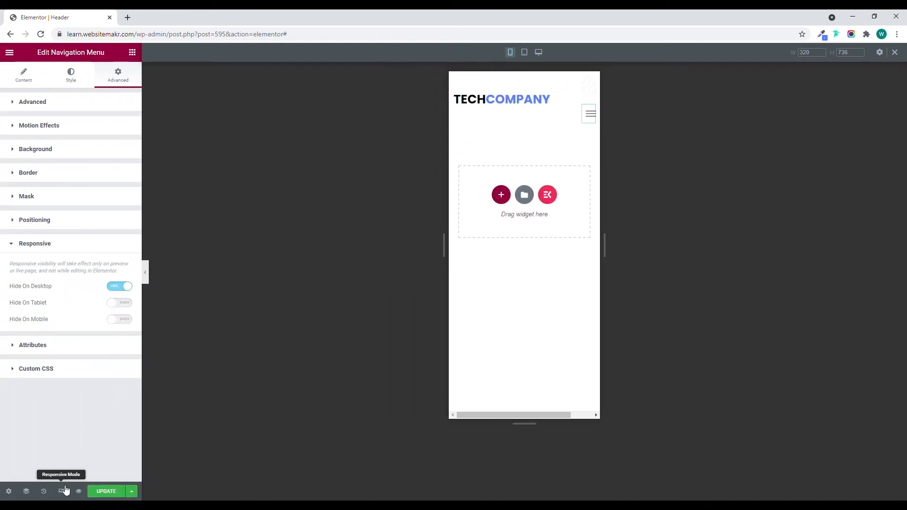
left_click(64, 490)
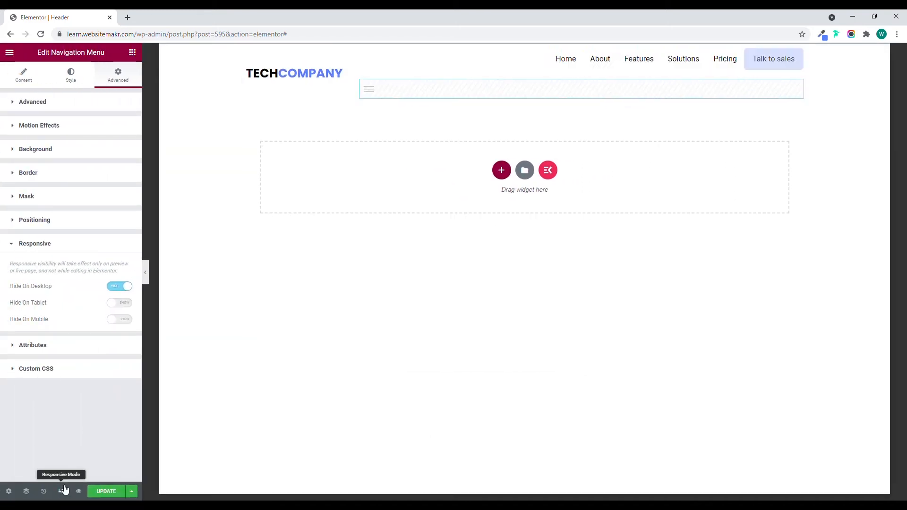
left_click(145, 272)
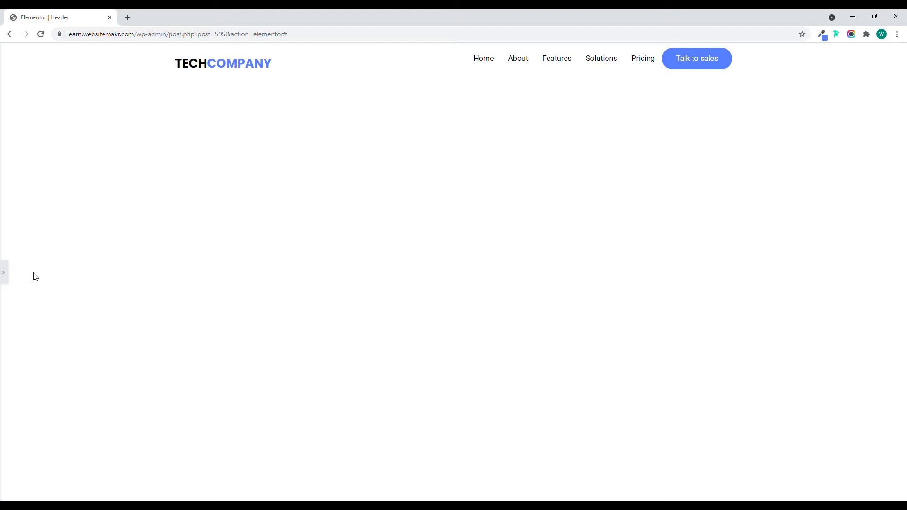
left_click(4, 272)
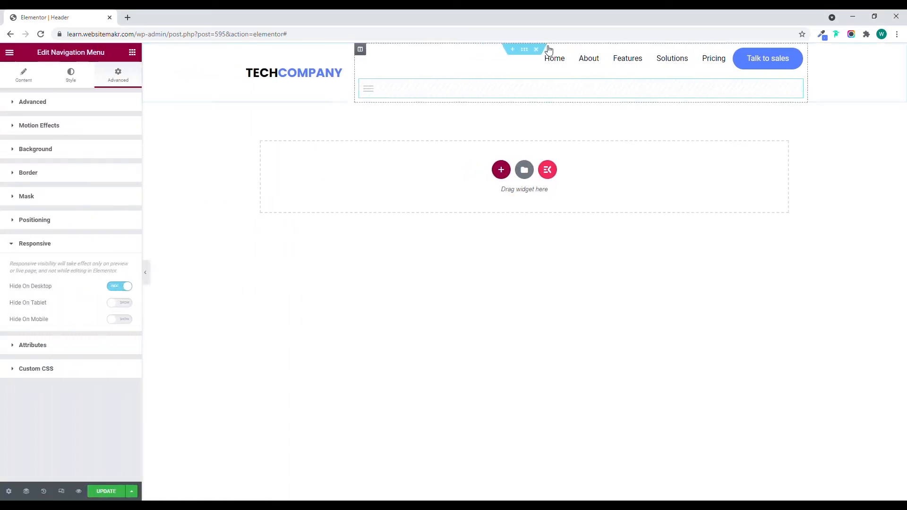
Set the navigation menu column's padding to 0 on all sides and check the desktop header in the preview.
left_click(361, 53)
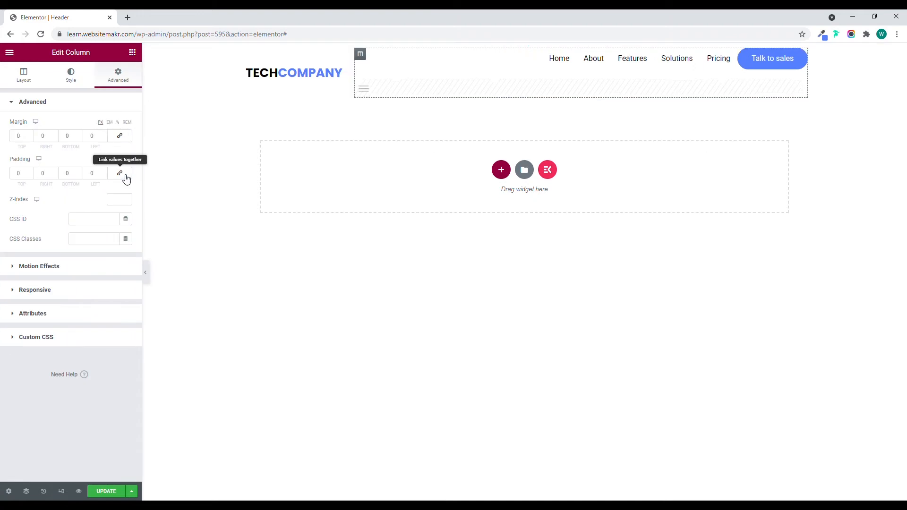
left_click(146, 273)
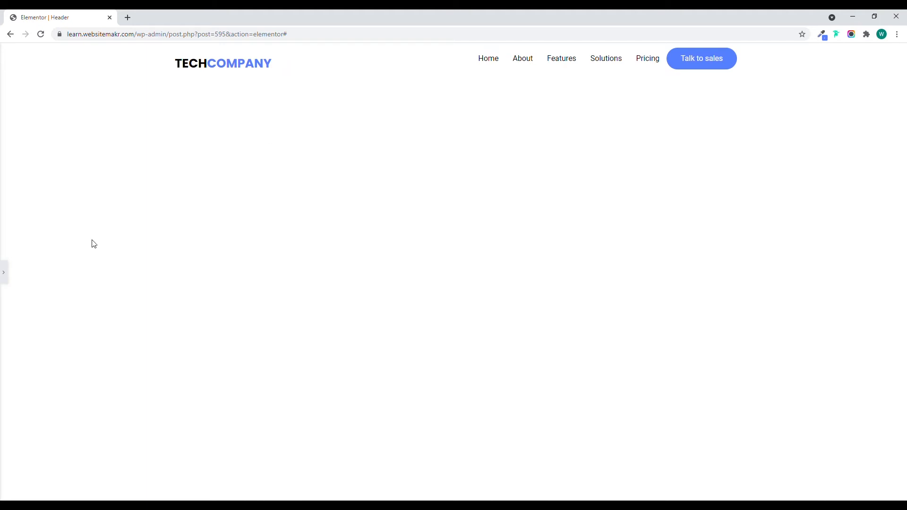
left_click(4, 273)
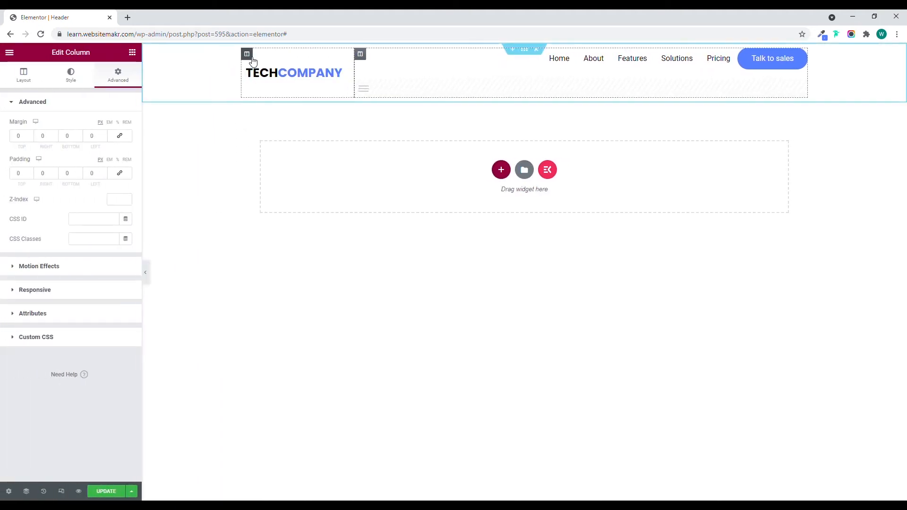
Set the vertical alignment of both the logo column and the navigation menu column to Top.
left_click(250, 57)
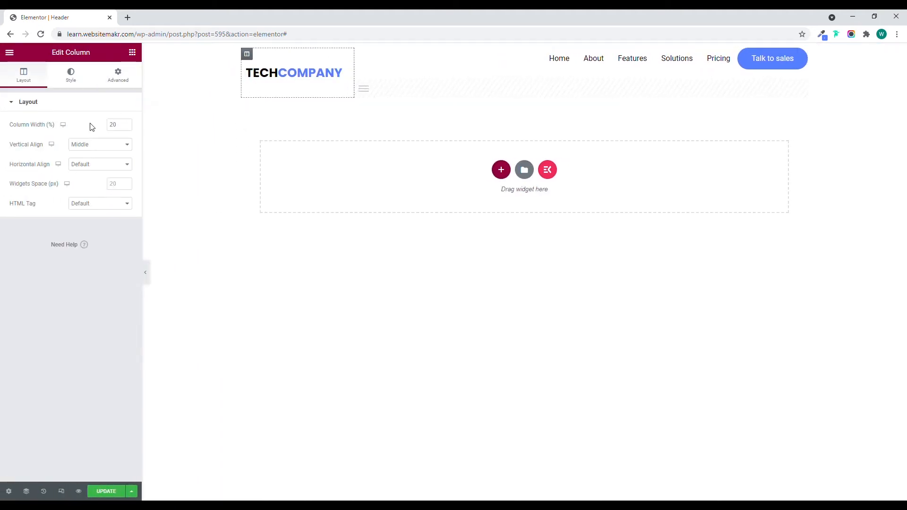
left_click(85, 164)
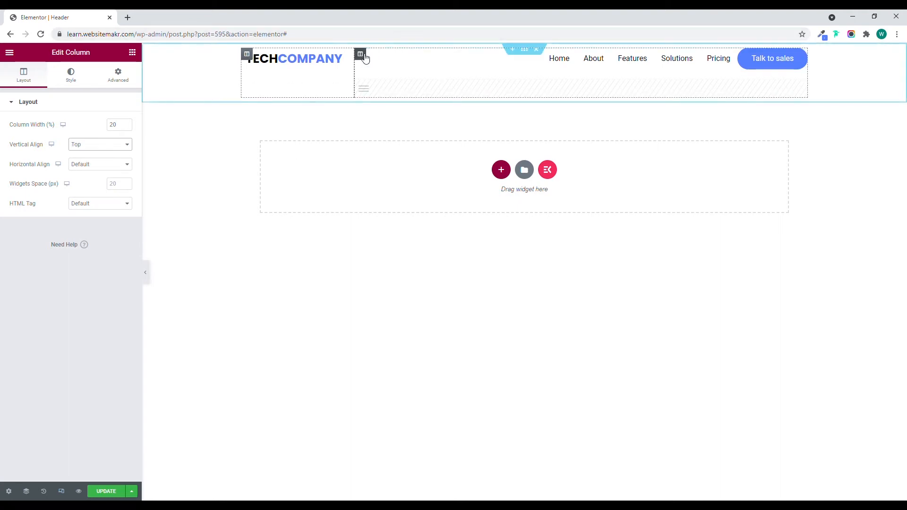
left_click(361, 54)
left_click(34, 79)
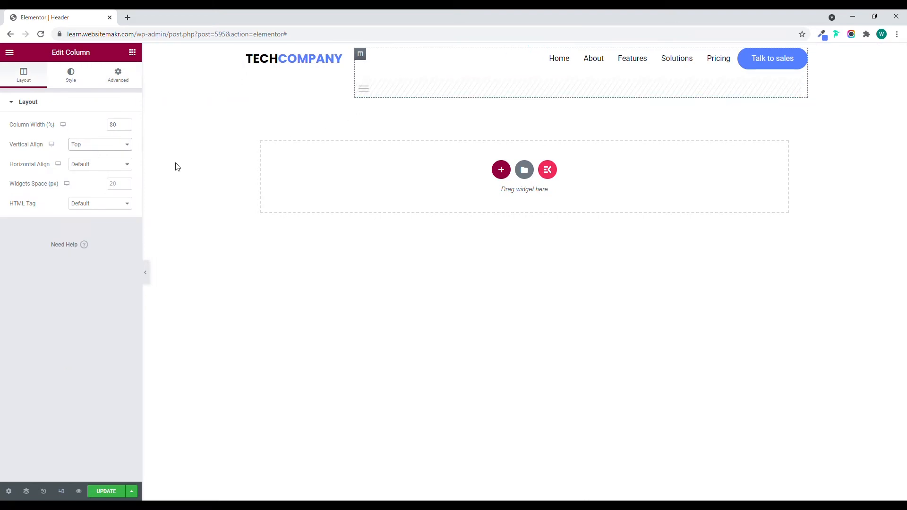
Preview the header without the editing panel in desktop view and in mobile view.
left_click(146, 272)
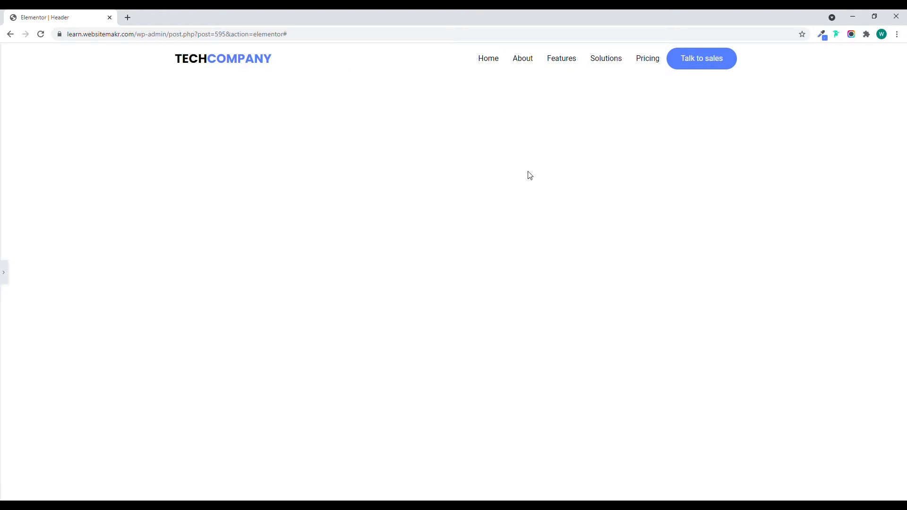
left_click(6, 273)
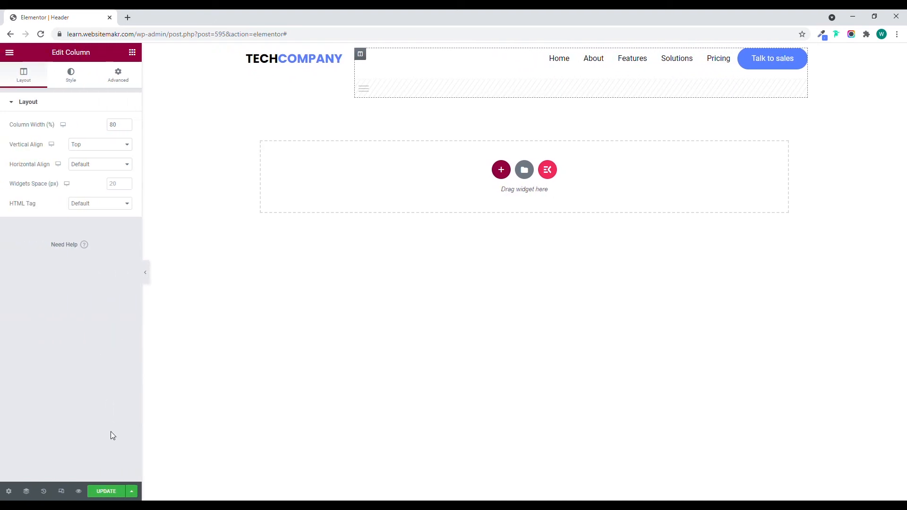
left_click(62, 491)
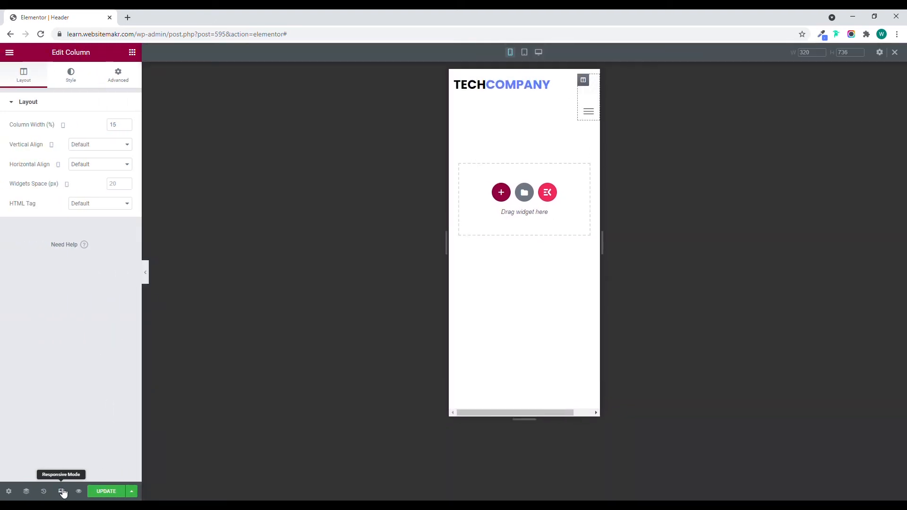
left_click(148, 281)
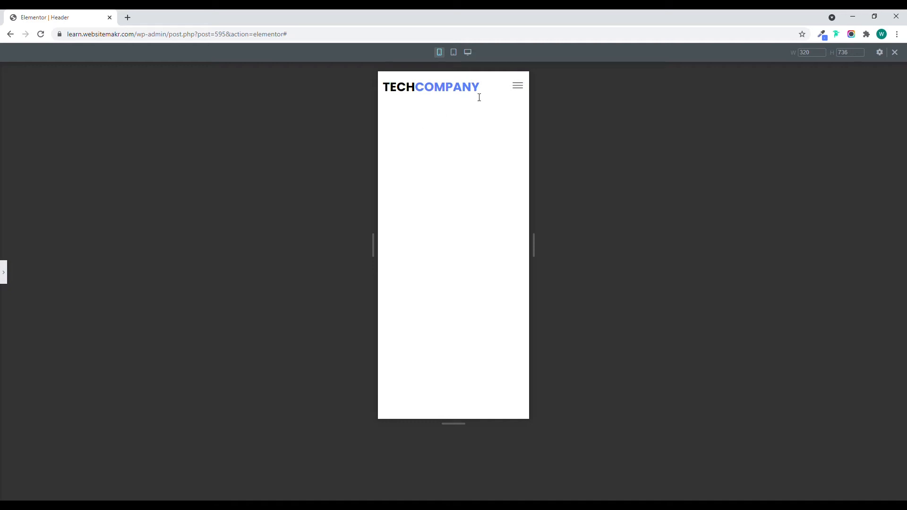
In mobile view, set the vertical alignment of the navigation menu column and the logo column to Middle and preview the header.
left_click(7, 275)
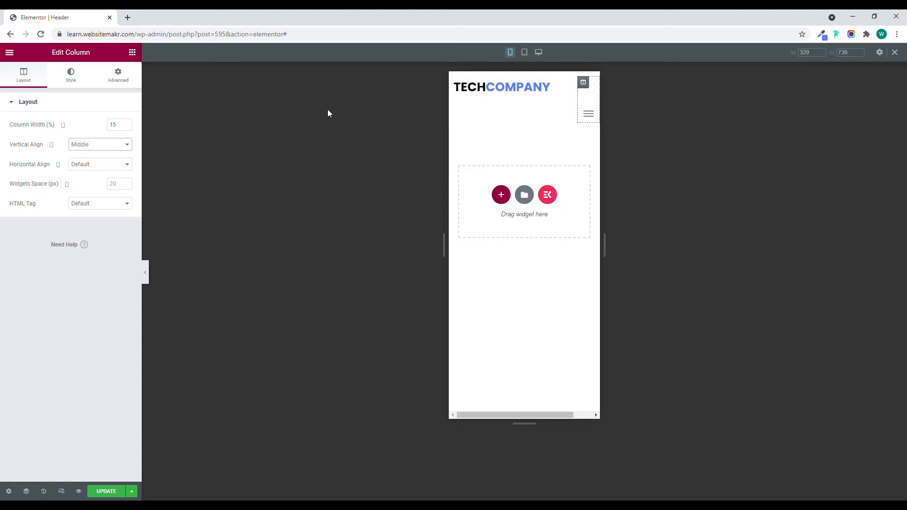
left_click(455, 83)
left_click(124, 148)
left_click(112, 169)
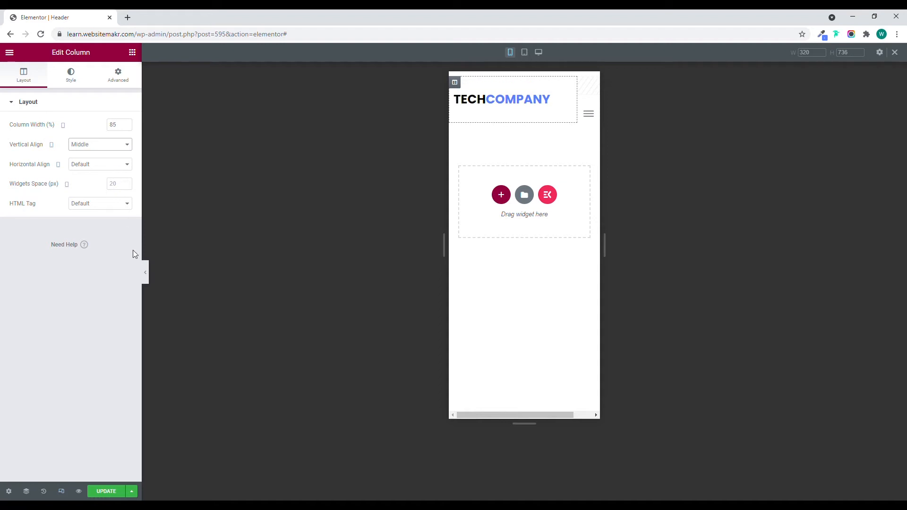
left_click(149, 273)
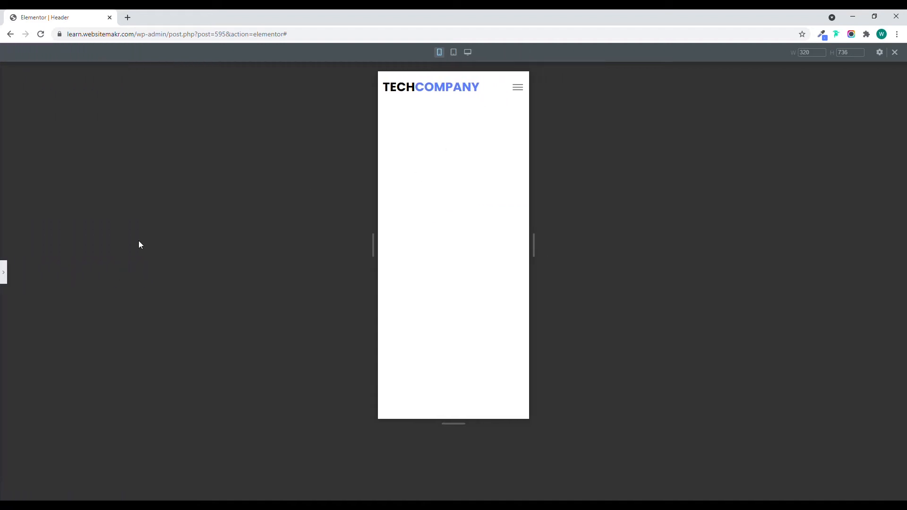
left_click(6, 272)
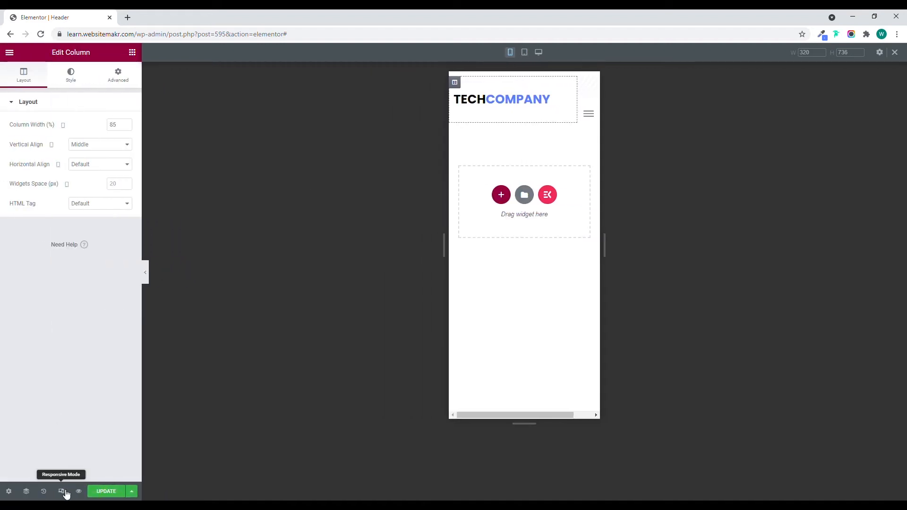
Return to desktop view, preview the header there and save the template.
left_click(61, 491)
left_click(148, 271)
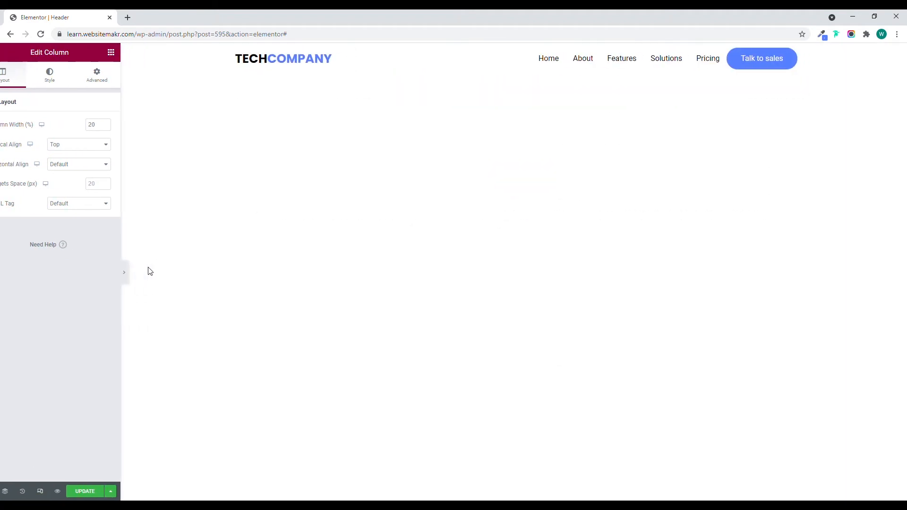
left_click(4, 273)
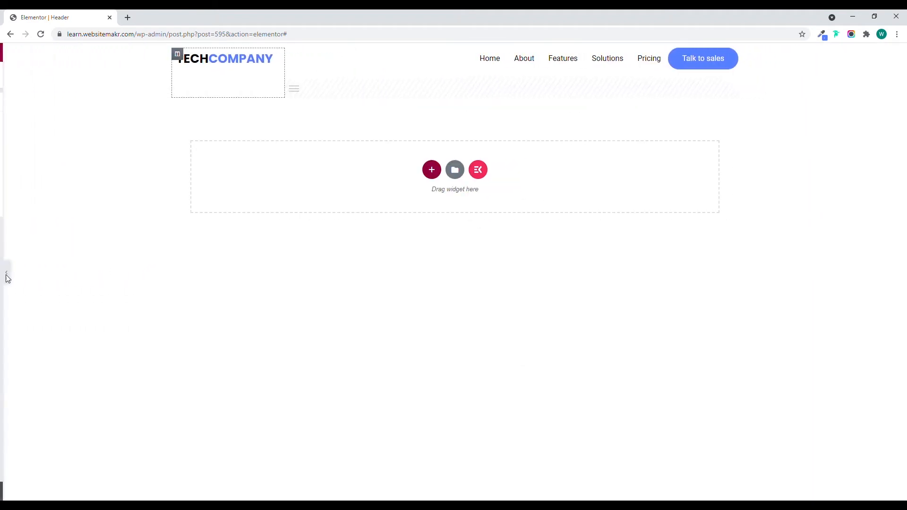
left_click(107, 491)
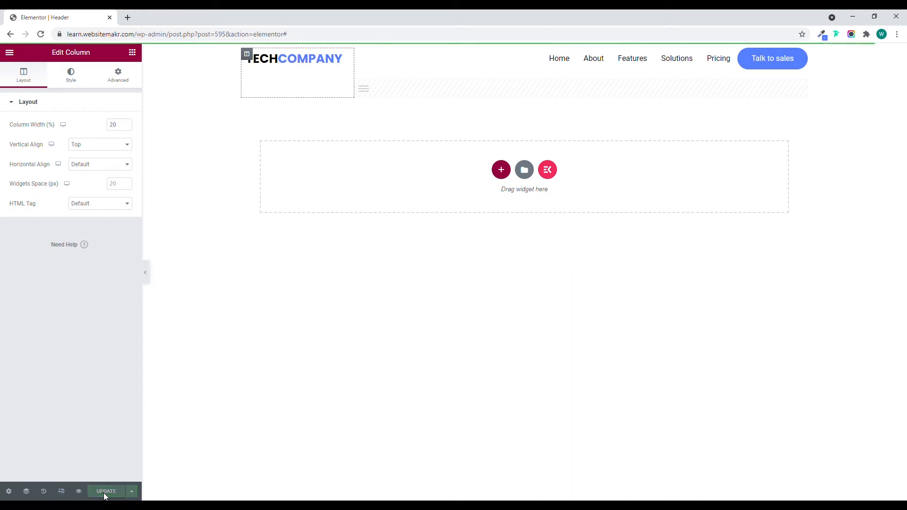
Exit to the WordPress dashboard and open the Elementor Header & Footer Builder template list.
left_click(9, 52)
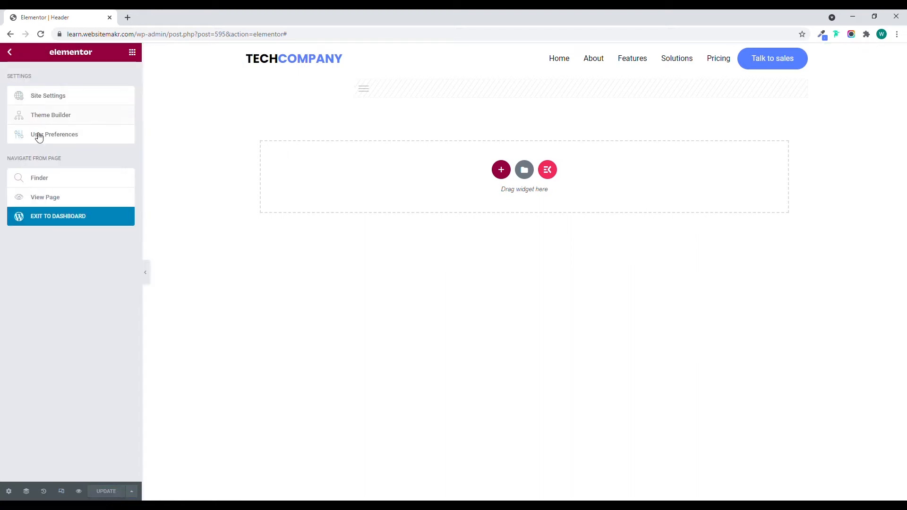
left_click(41, 221)
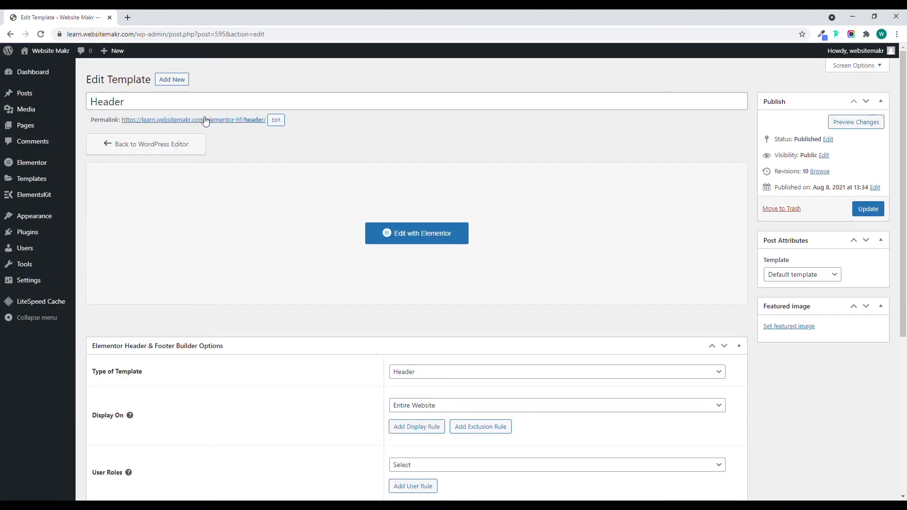
mouse_move(61, 218)
left_click(119, 270)
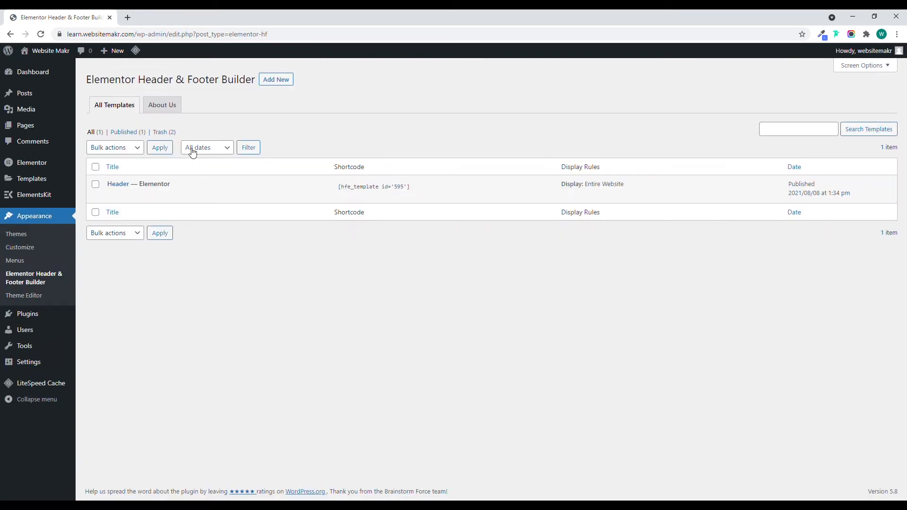
Create and publish a new template titled Footer, with type Footer and display on Entire Website.
left_click(276, 80)
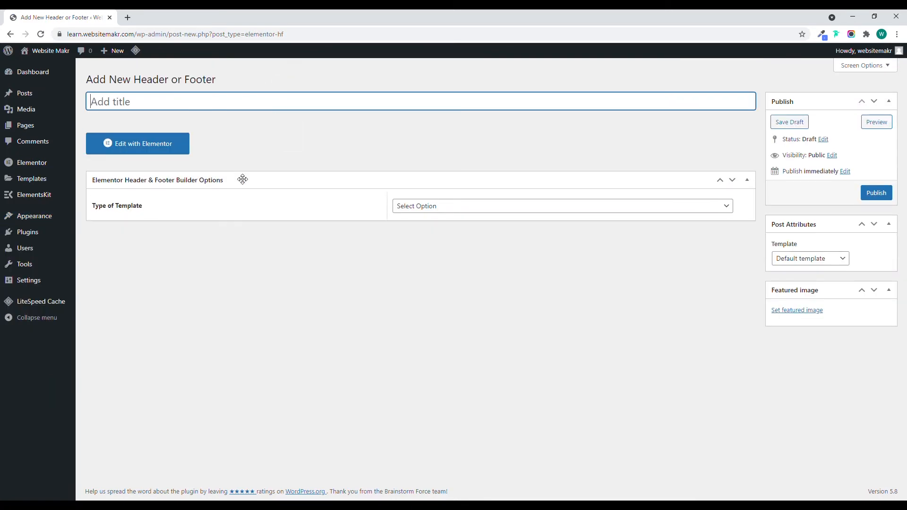
type("Footer")
left_click(411, 209)
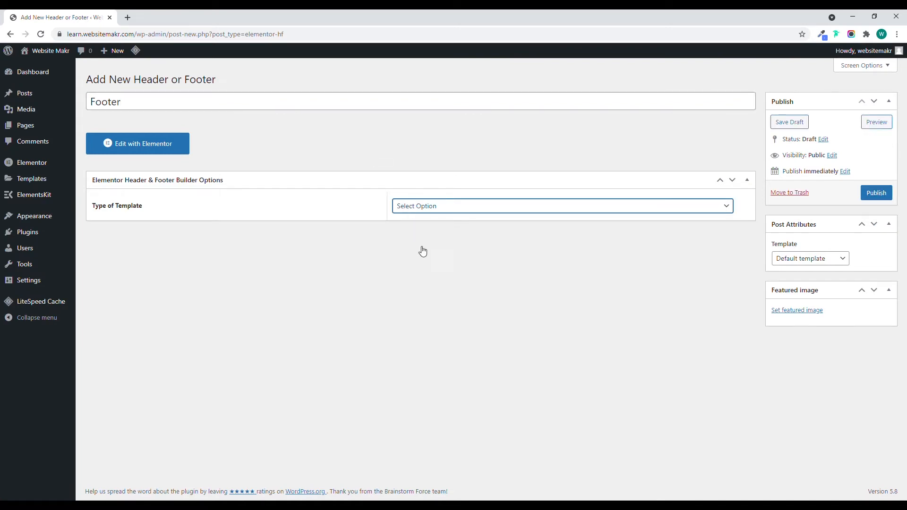
left_click(421, 249)
left_click(445, 243)
left_click(438, 268)
left_click(876, 193)
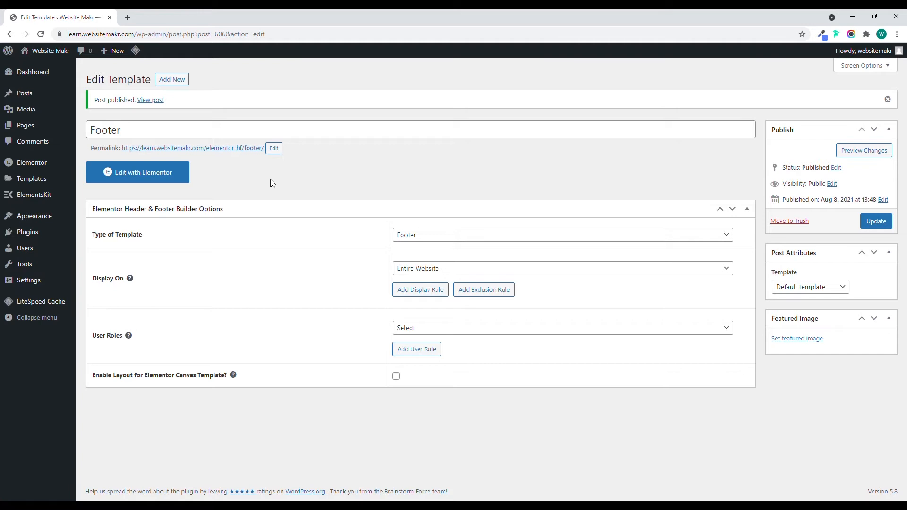
Open the Footer template in Elementor and add a single-column section containing an Inner Section.
left_click(138, 172)
left_click(501, 121)
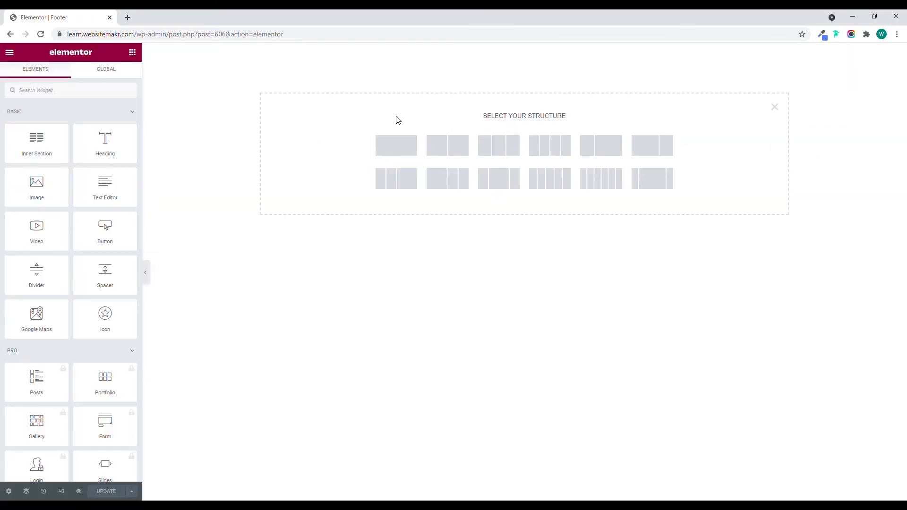
left_click(406, 148)
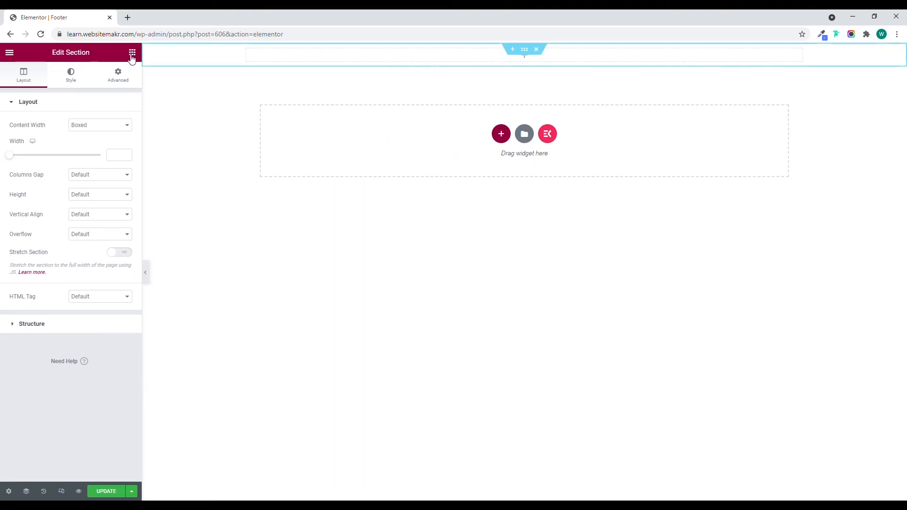
left_click_drag(42, 147, 467, 57)
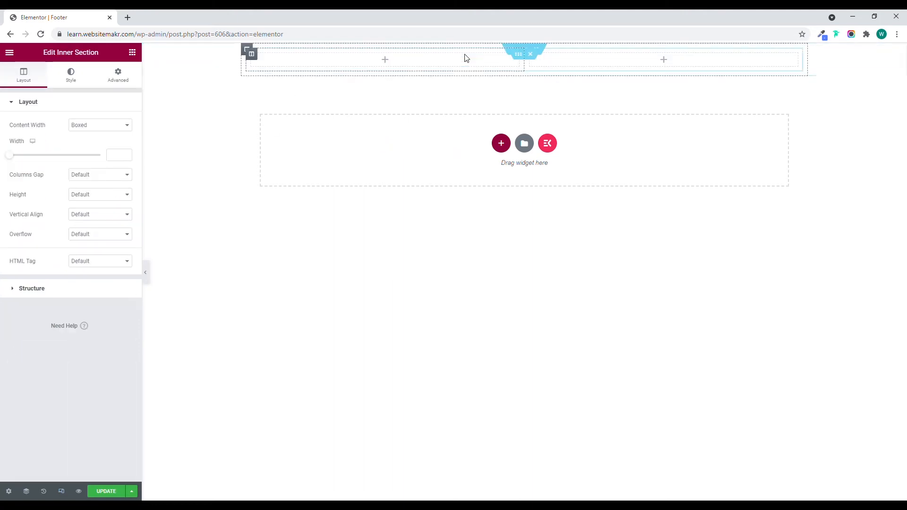
Extend the footer's inner section from two to four columns.
right_click(257, 59)
left_click(267, 76)
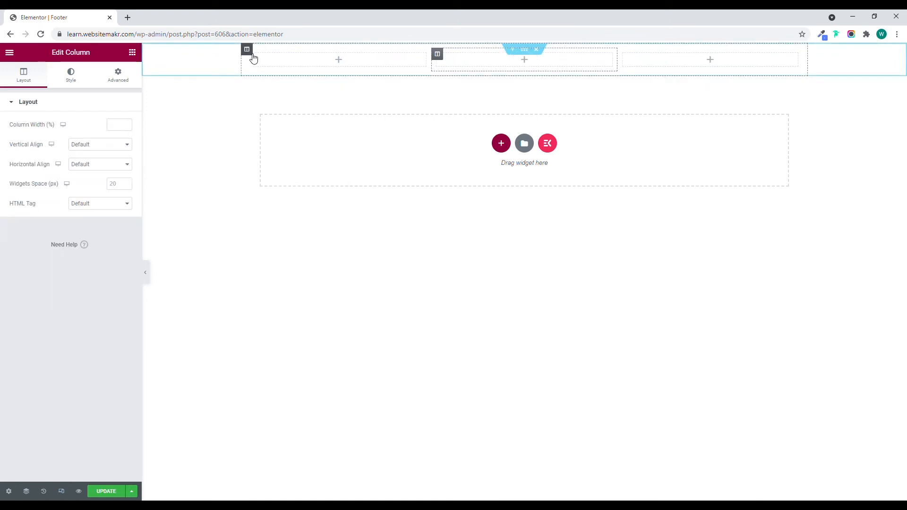
right_click(258, 58)
left_click(285, 78)
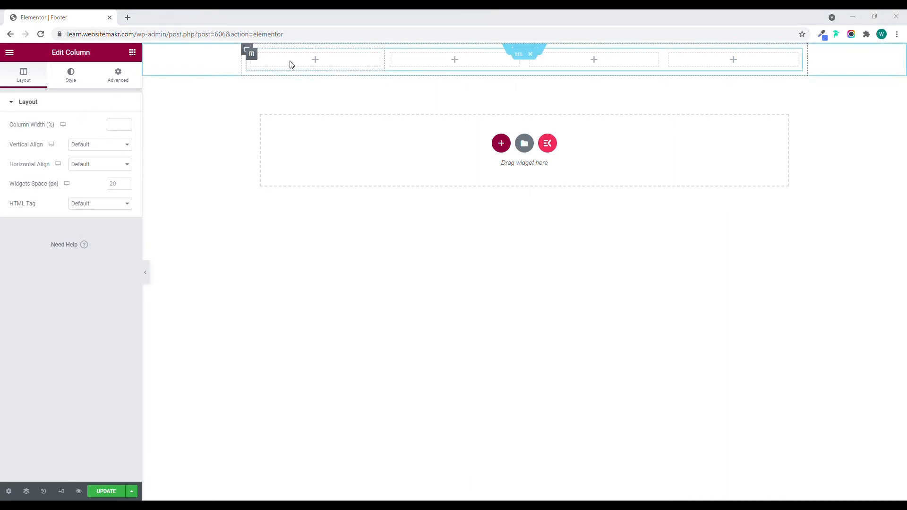
Set the first inner column's width to 32% and the fourth's to 22%, giving the two middle columns equal widths.
left_click(114, 125)
type("32")
left_click(435, 55)
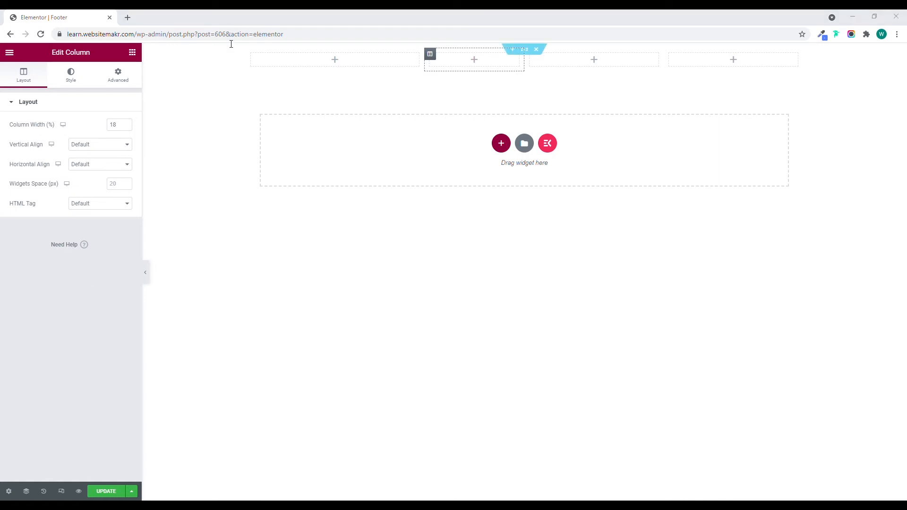
left_click(432, 57)
left_click(123, 130)
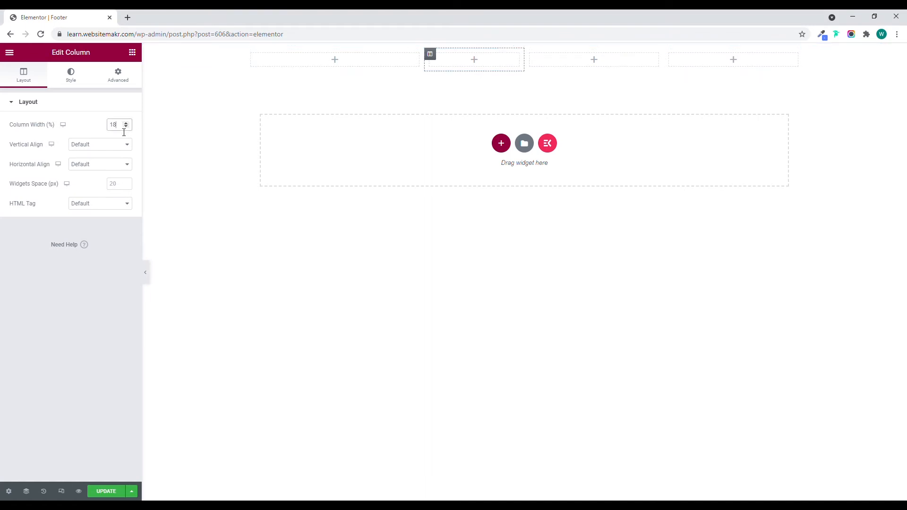
type("20")
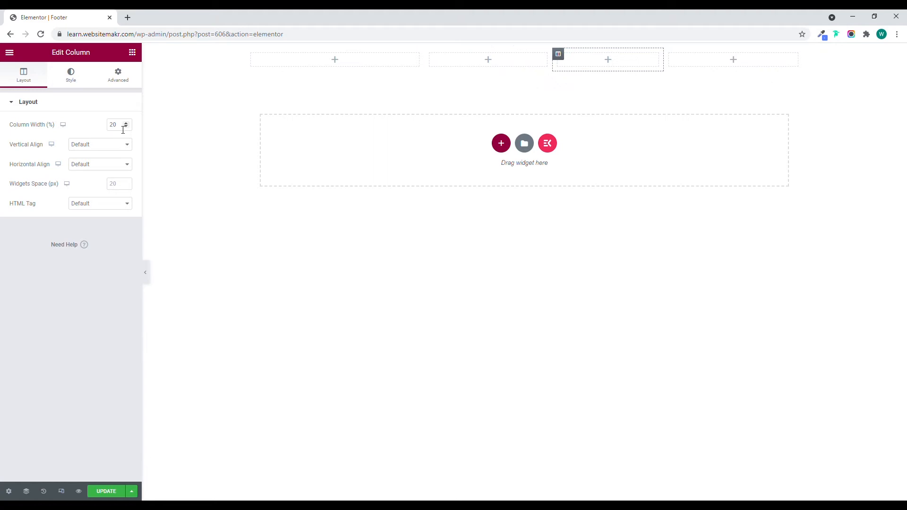
left_click(669, 56)
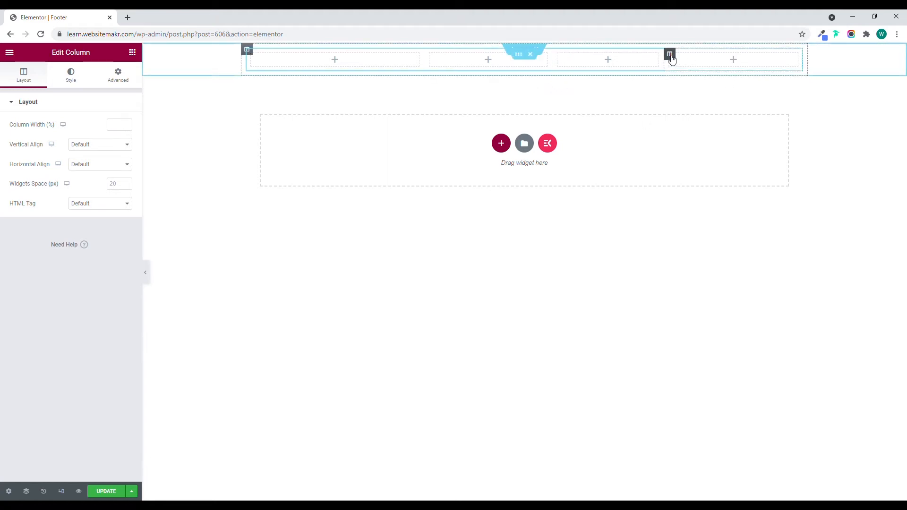
left_click(126, 127)
type("22")
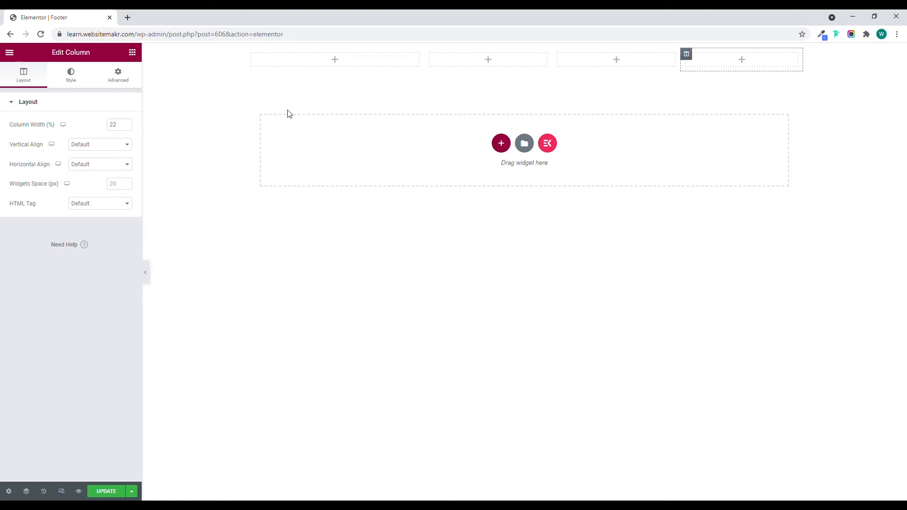
Add a Heading to the first inner column with the title TechCompany and the HTML tag span.
left_click(132, 52)
left_click_drag(98, 148, 304, 67)
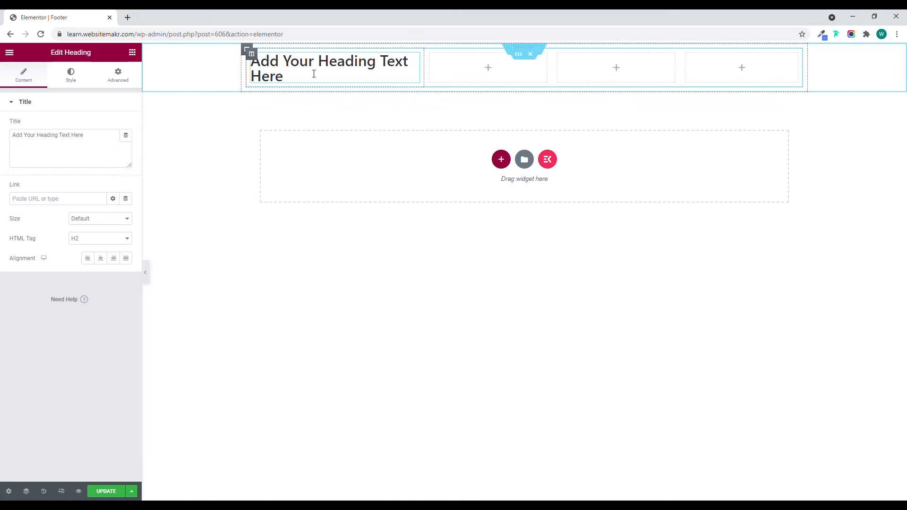
left_click_drag(85, 140, 6, 144)
type("T")
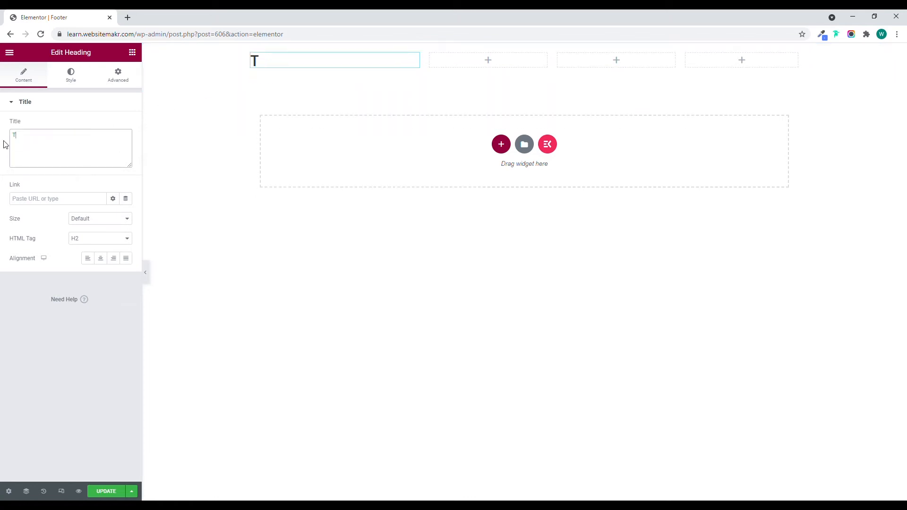
type("echCompa")
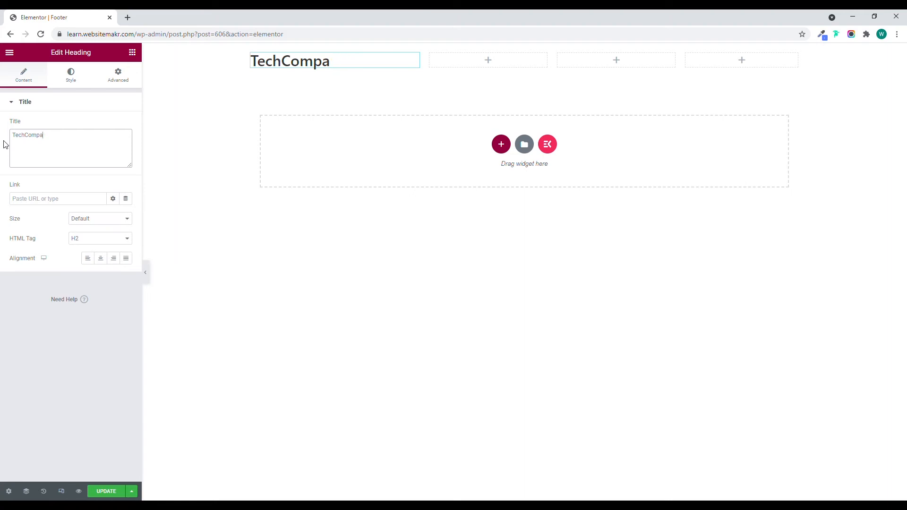
type("nny")
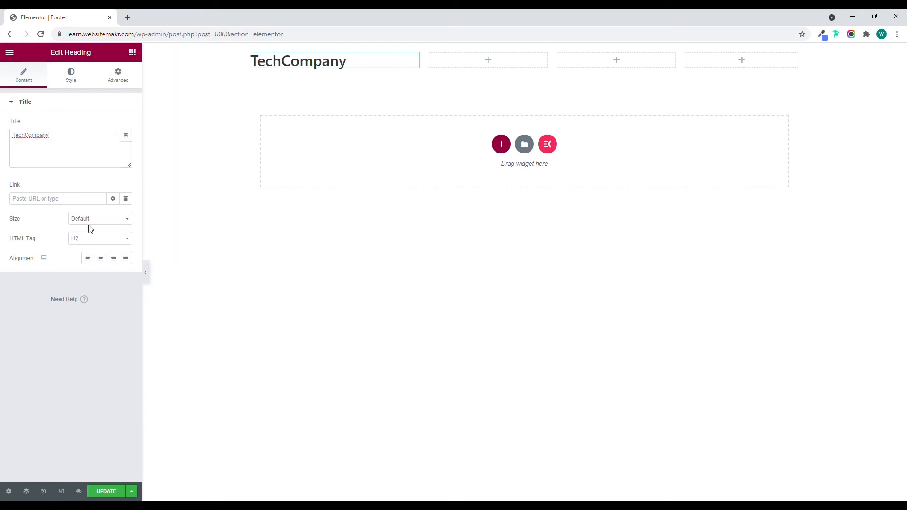
Set the footer heading's text color to black.
left_click(71, 80)
left_click(126, 125)
left_click_drag(78, 227, 1, 260)
left_click(77, 126)
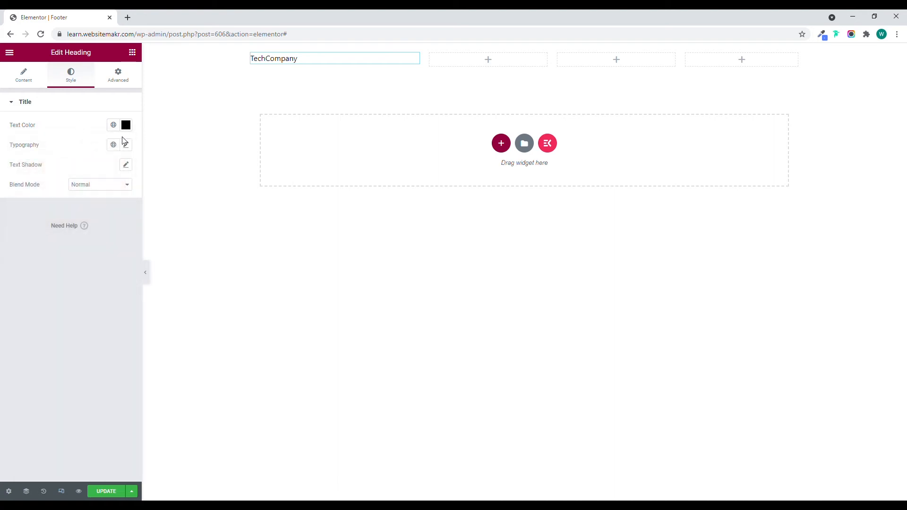
Set the footer heading's typography to Poppins, 26 px, Bold weight and Uppercase transform.
left_click(126, 145)
left_click(105, 191)
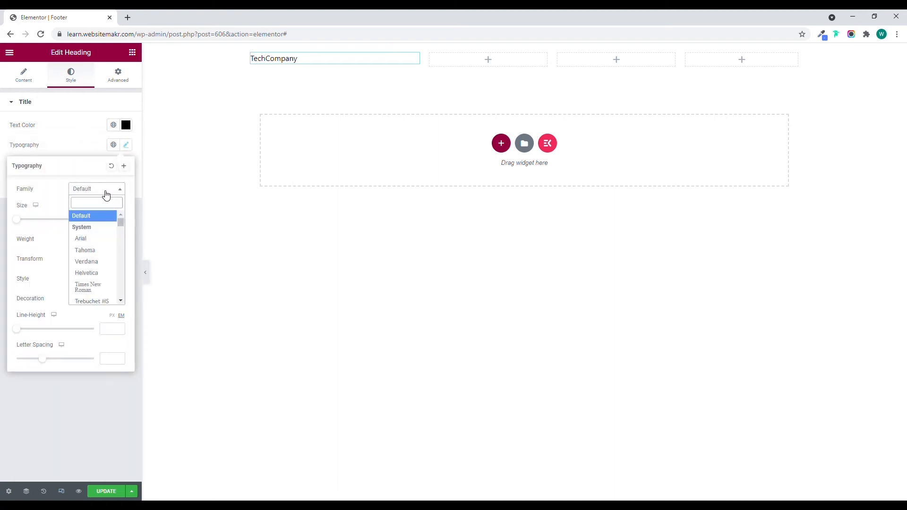
type("pop")
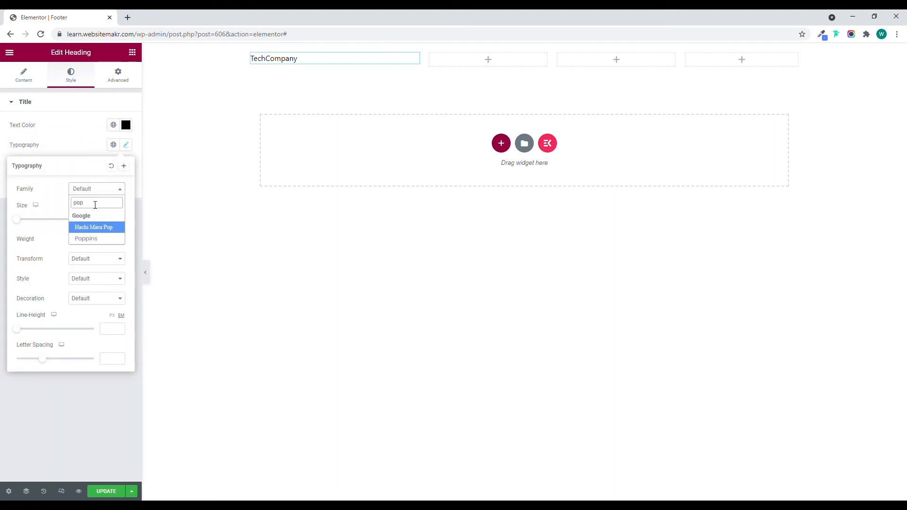
left_click(90, 239)
left_click(112, 222)
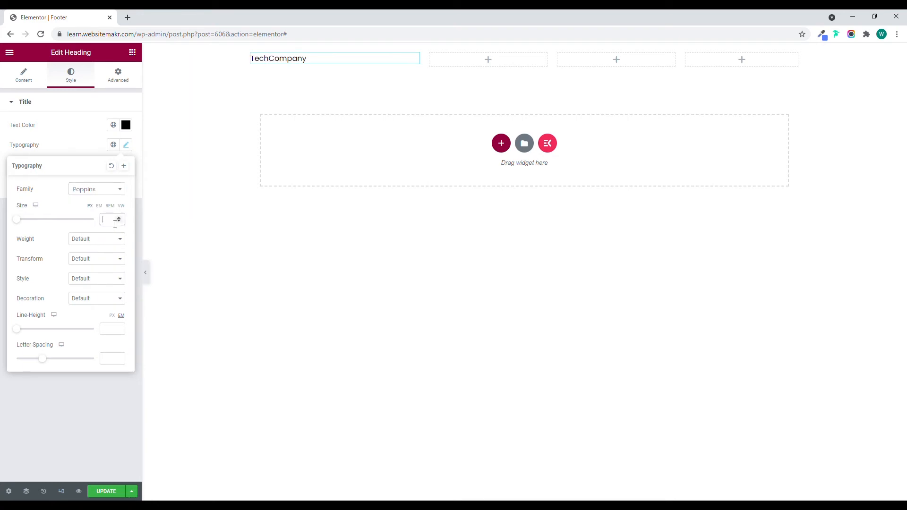
type("26")
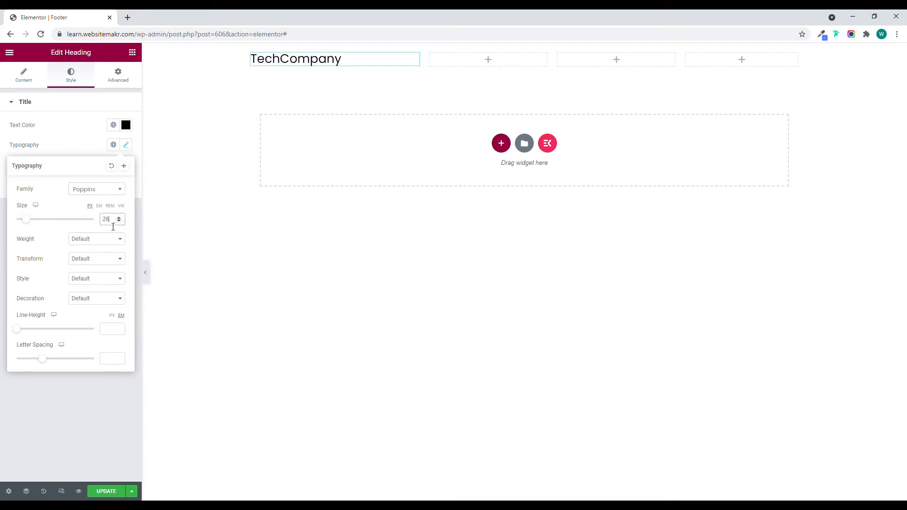
left_click(106, 242)
left_click(89, 331)
left_click(95, 263)
left_click(92, 280)
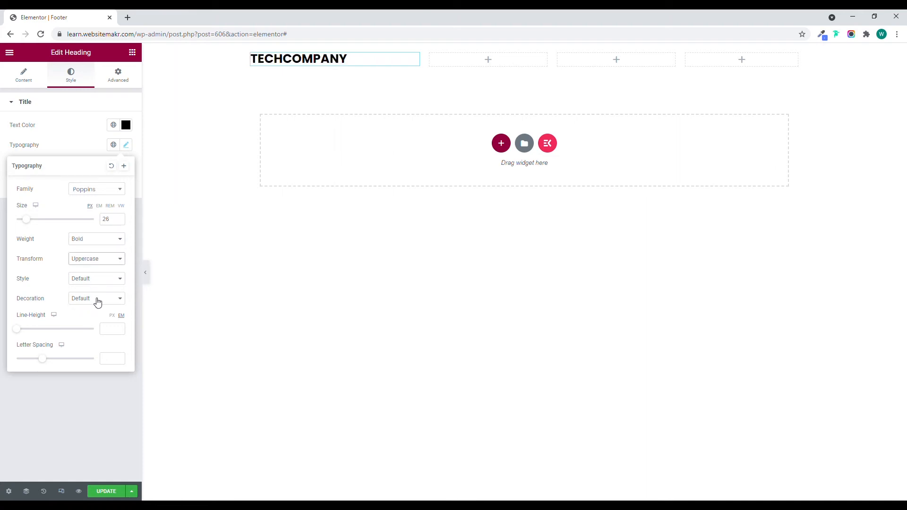
Insert an opening <span> tag before Company in the footer heading's title and move to the end of the word.
left_click(23, 76)
left_click(30, 140)
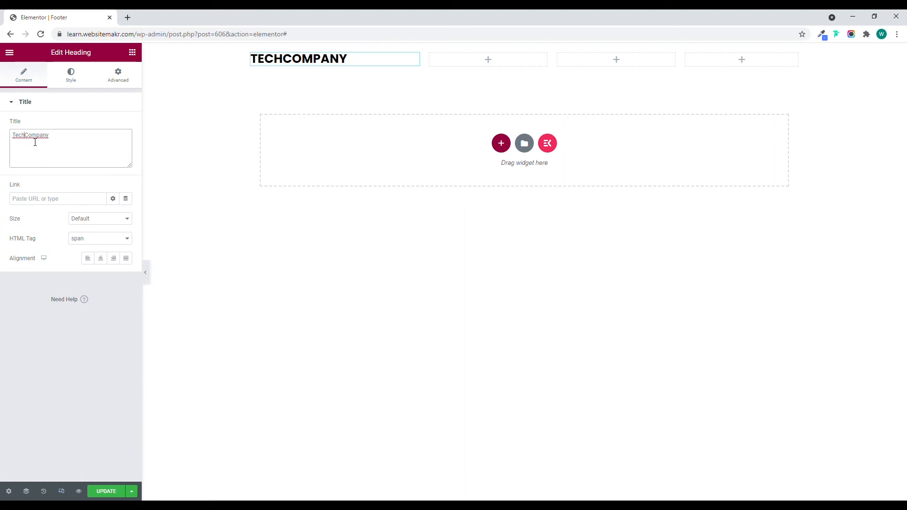
type("<span>")
key("Right")
key("Right")
key("Right")
key("Right")
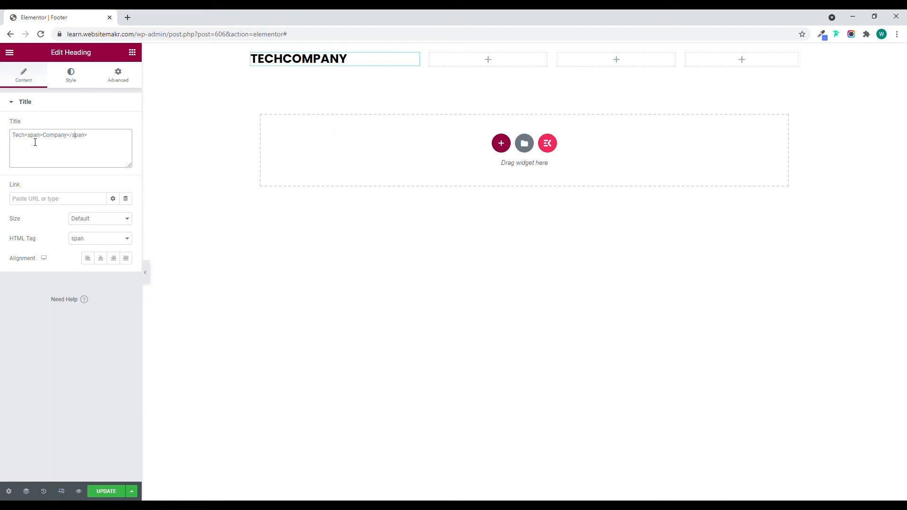
Add an inline style with the color #5580ff to the span tag around Company in the footer heading's title.
type("style=\"")
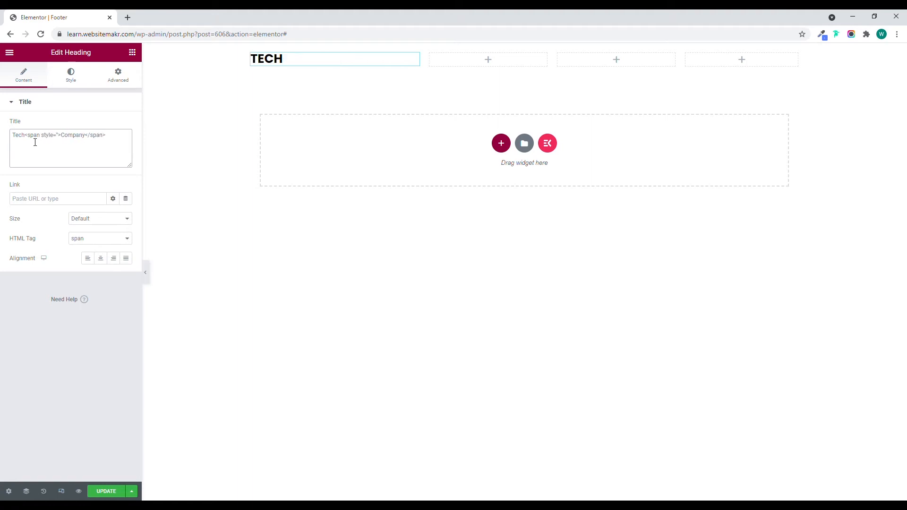
type("\"")
type("color")
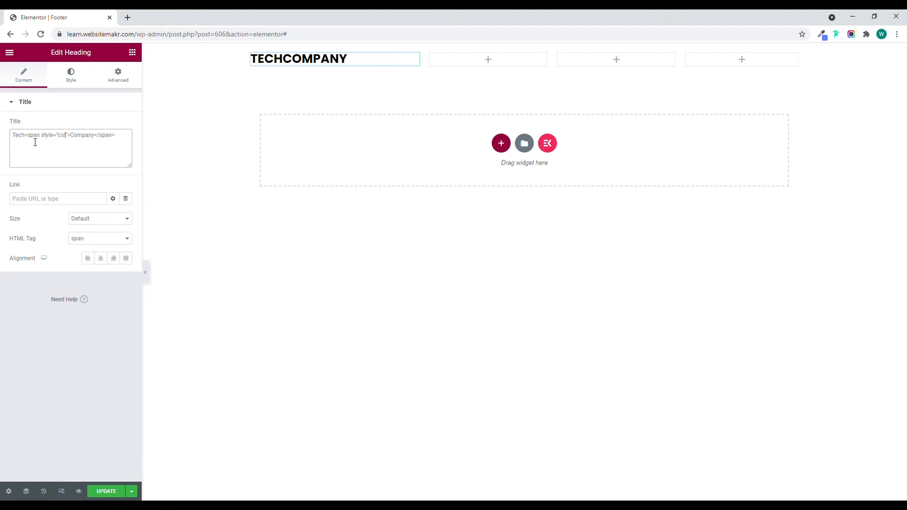
type(": #")
left_click(820, 33)
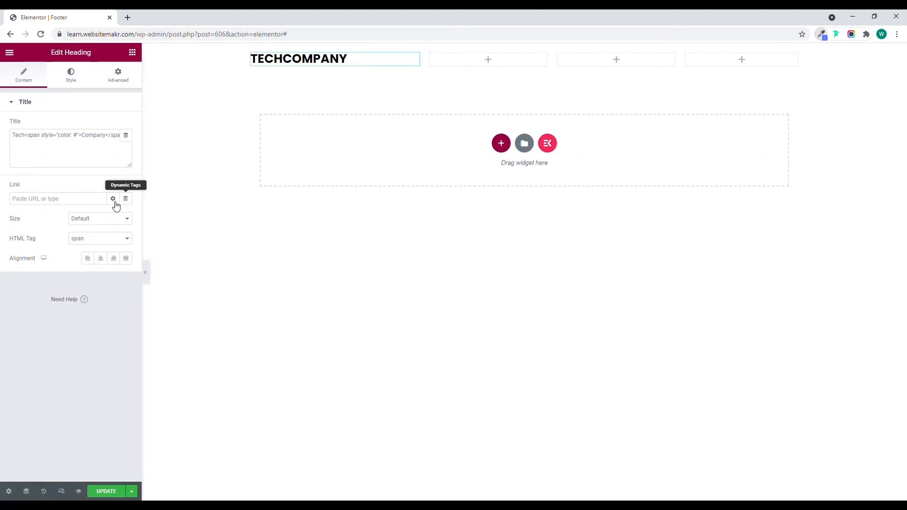
left_click(81, 141)
type("5580ff")
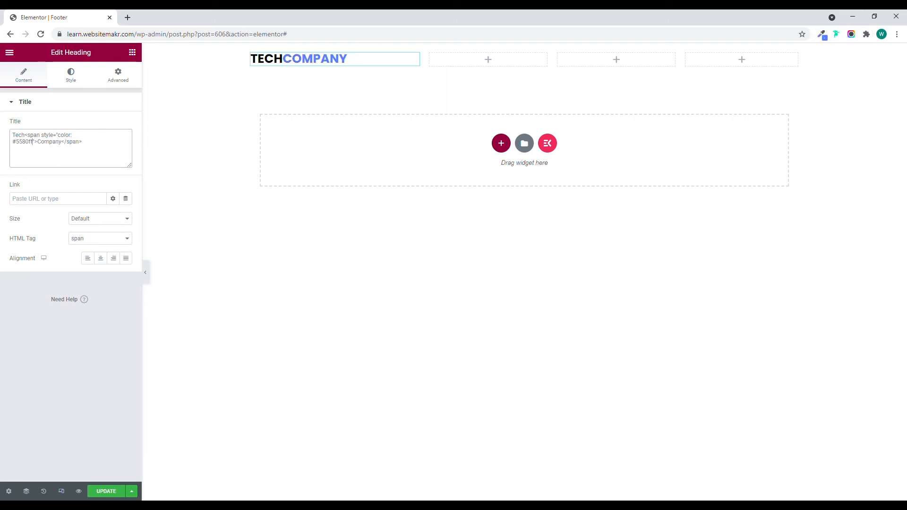
Add a Text Editor widget below the TechCompany heading in the first footer column.
left_click(132, 52)
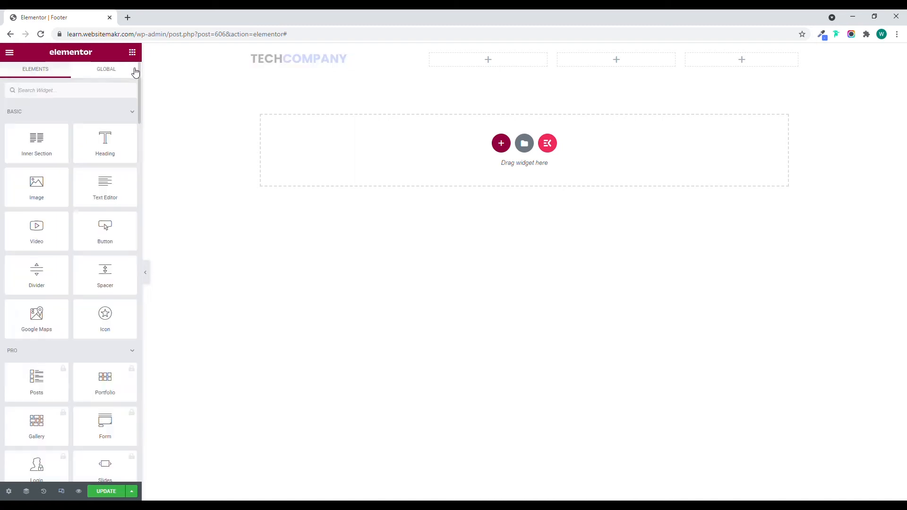
left_click_drag(106, 183, 321, 67)
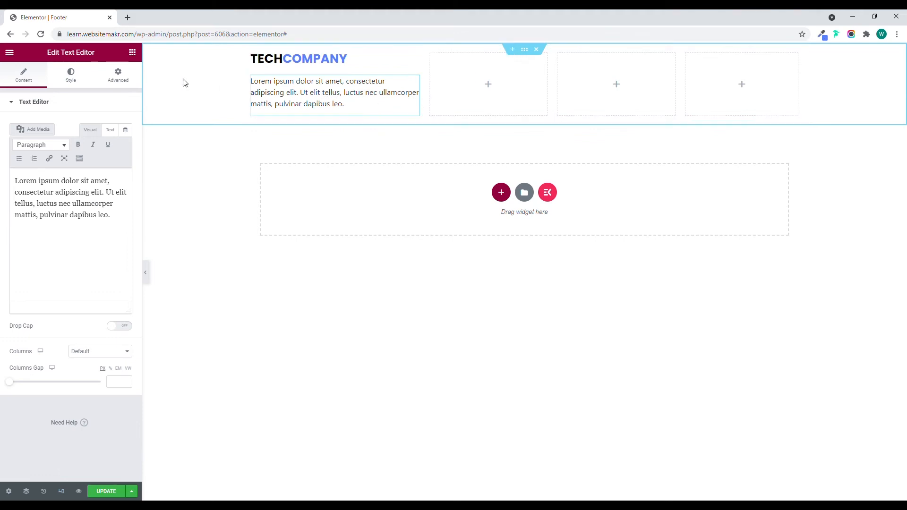
Add a Heading to the second footer column with the title Solutions and the HTML tag H4.
left_click(132, 52)
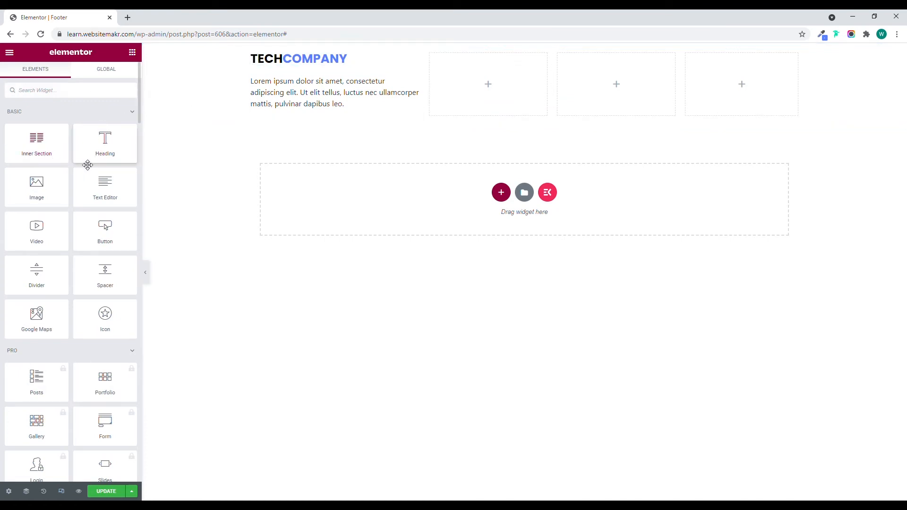
left_click_drag(96, 152, 484, 90)
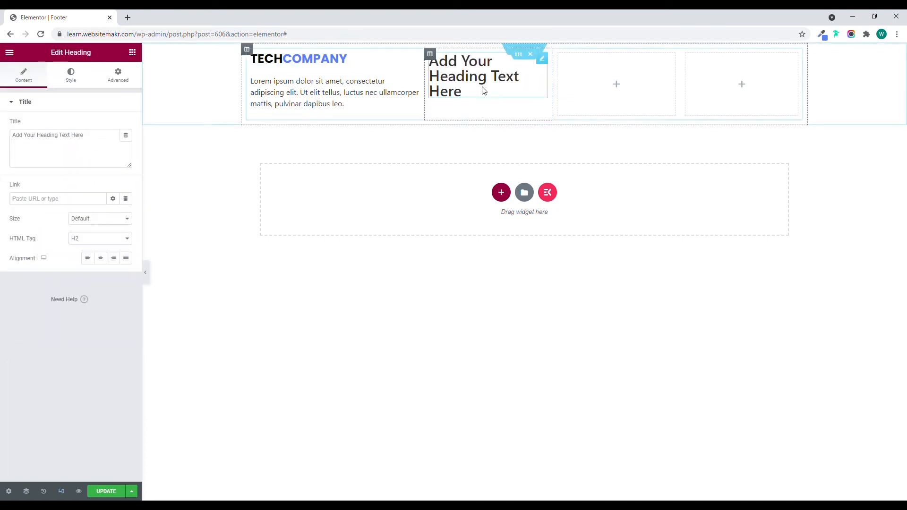
left_click_drag(90, 142, 23, 145)
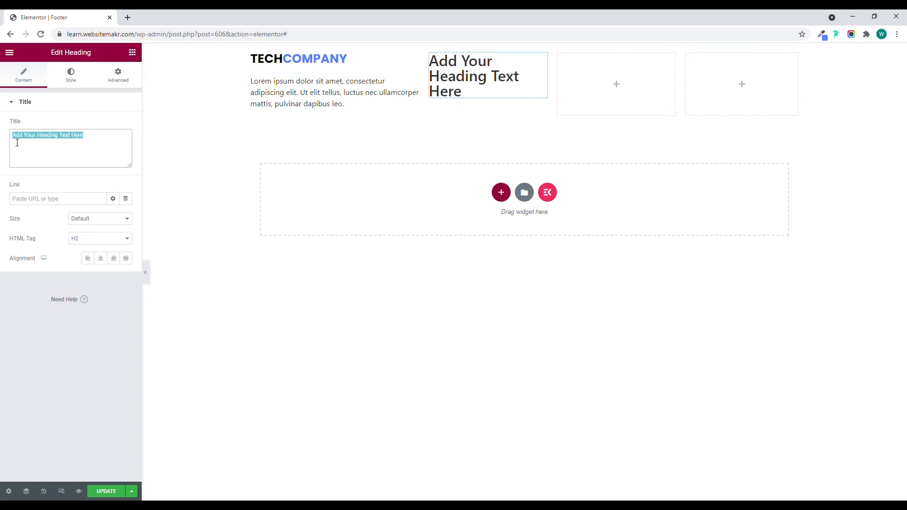
type("Solutions")
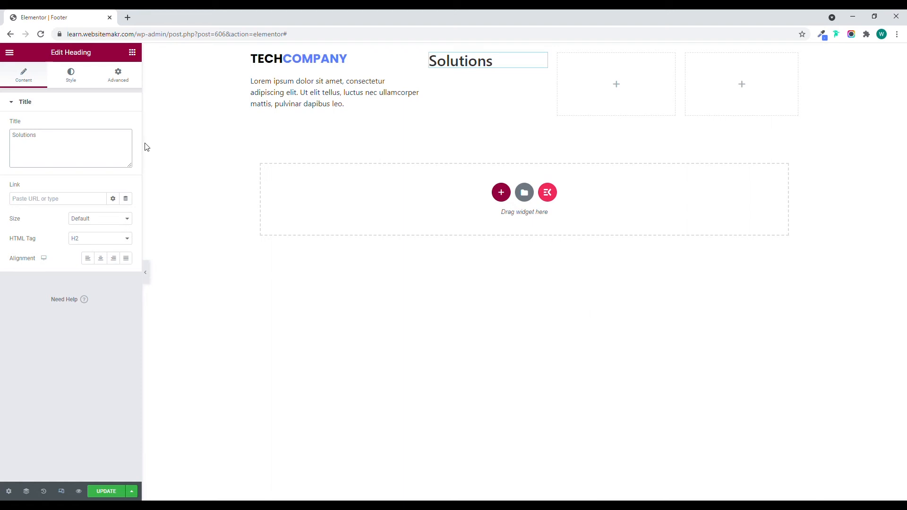
left_click(95, 243)
left_click(84, 272)
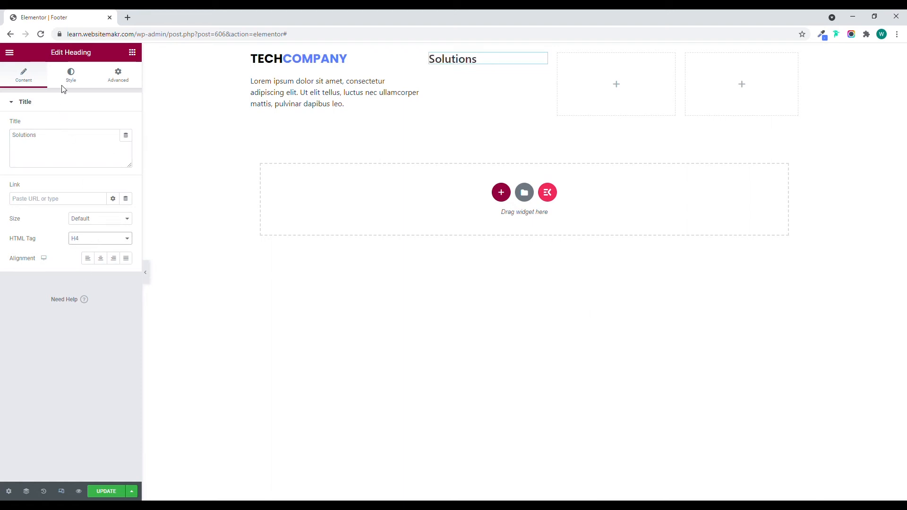
Set the Solutions heading's typography to Bold weight, Uppercase transform and 18 px size.
left_click(67, 84)
left_click(125, 144)
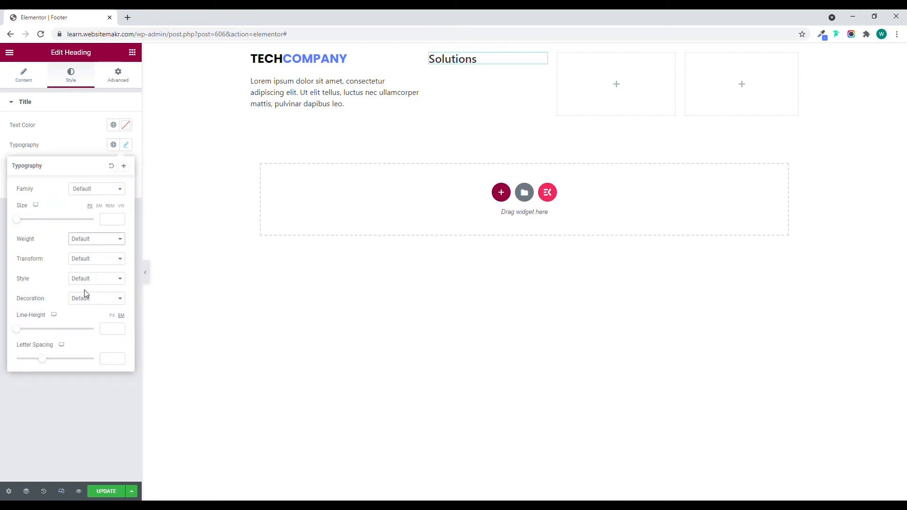
left_click(87, 332)
left_click(91, 263)
left_click(91, 280)
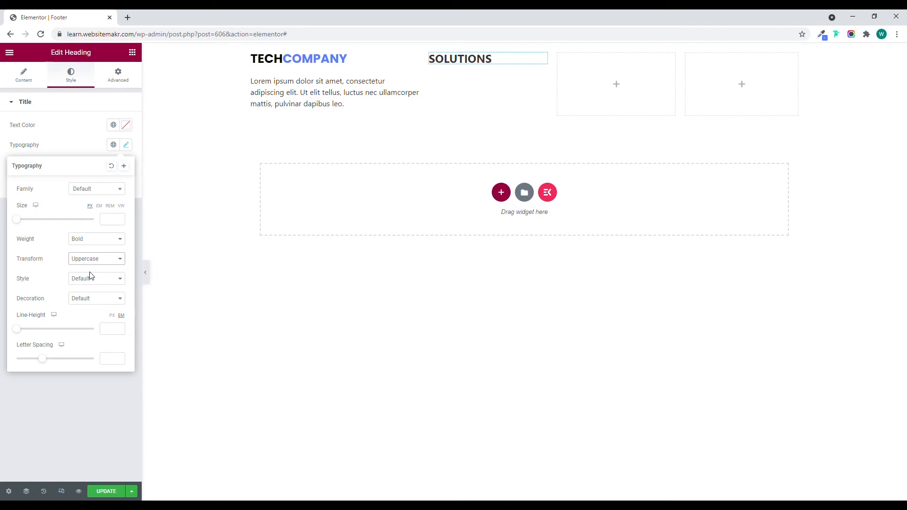
left_click(118, 224)
type("18")
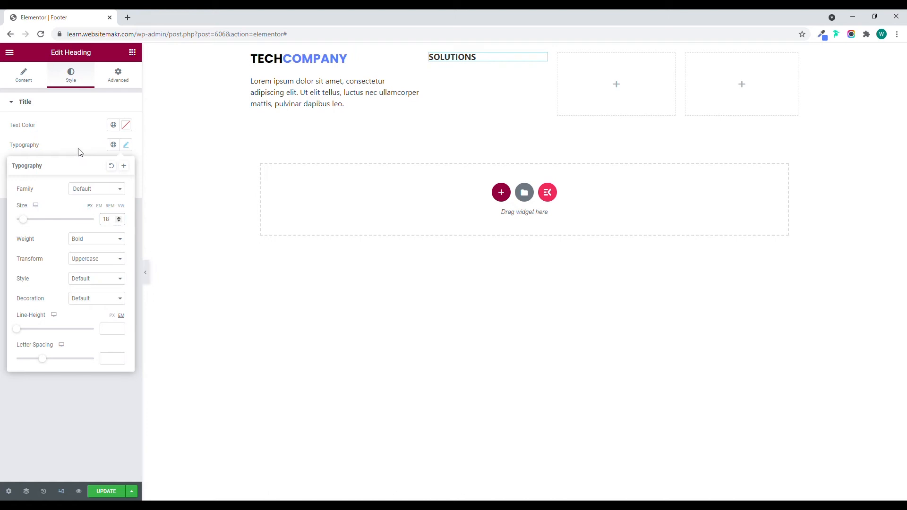
Set the Solutions heading's text color to the copied blue 5580ff.
left_click(126, 125)
type("5580ff")
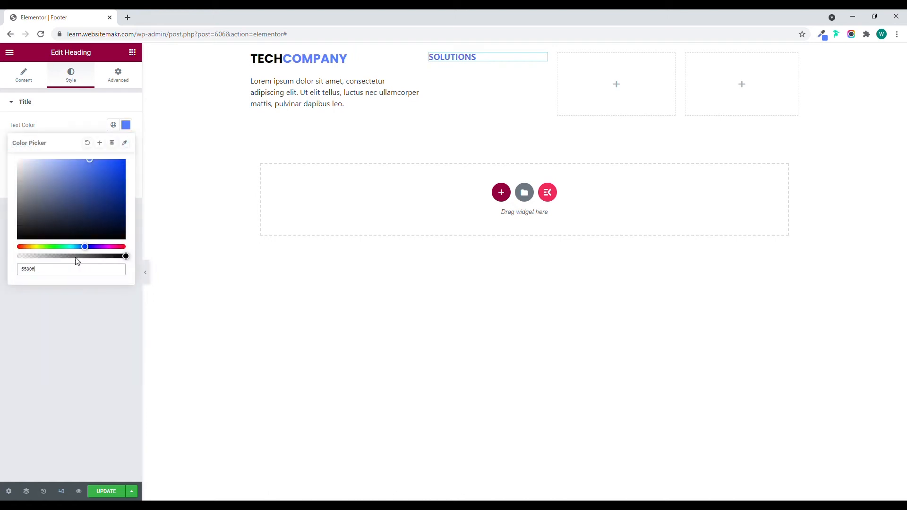
left_click(76, 124)
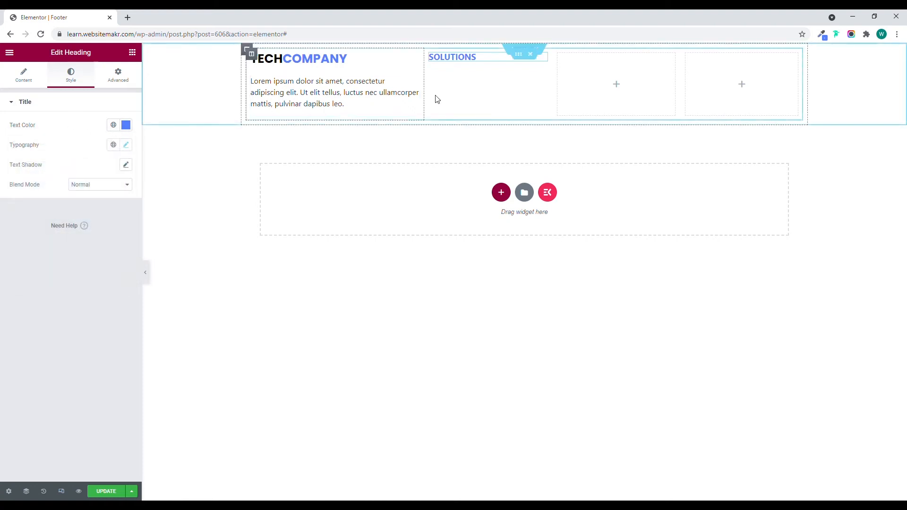
Add an Icon List below the Solutions heading and remove its second and third items.
left_click(131, 53)
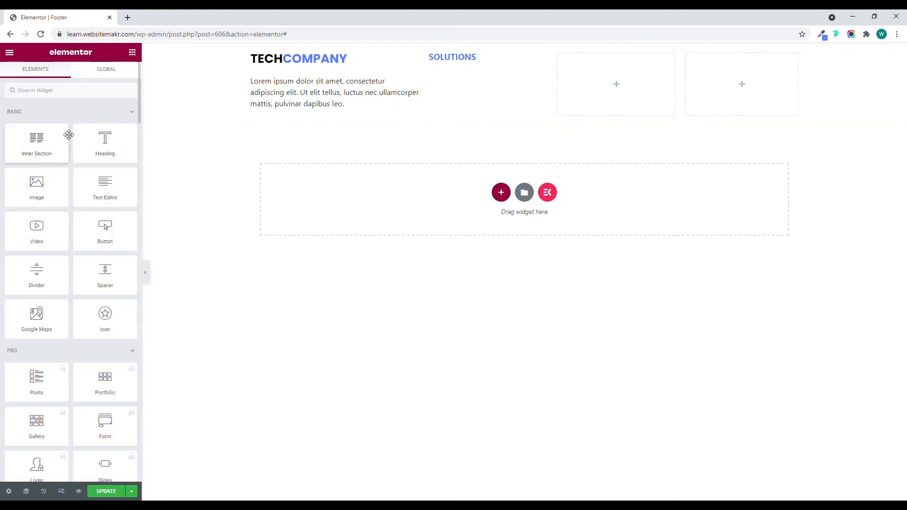
left_click(66, 93)
type("list")
left_click_drag(39, 132, 494, 66)
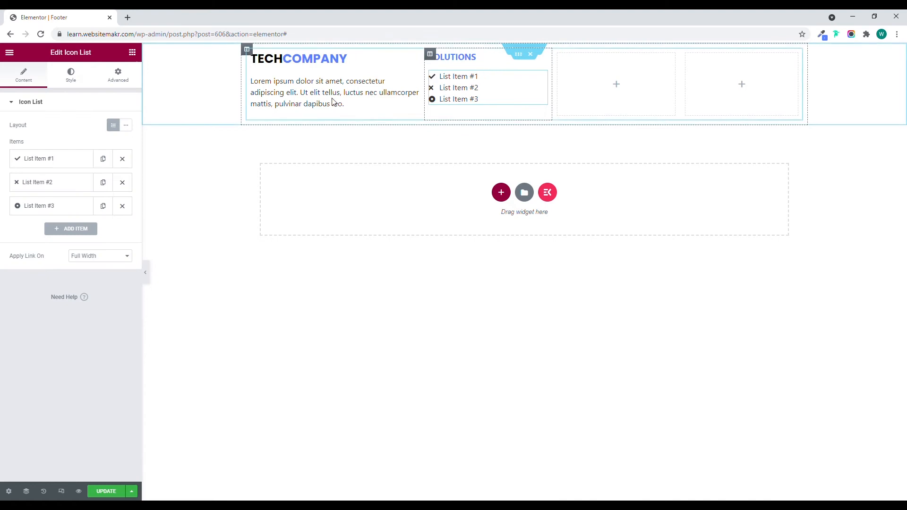
left_click(121, 182)
left_click(122, 182)
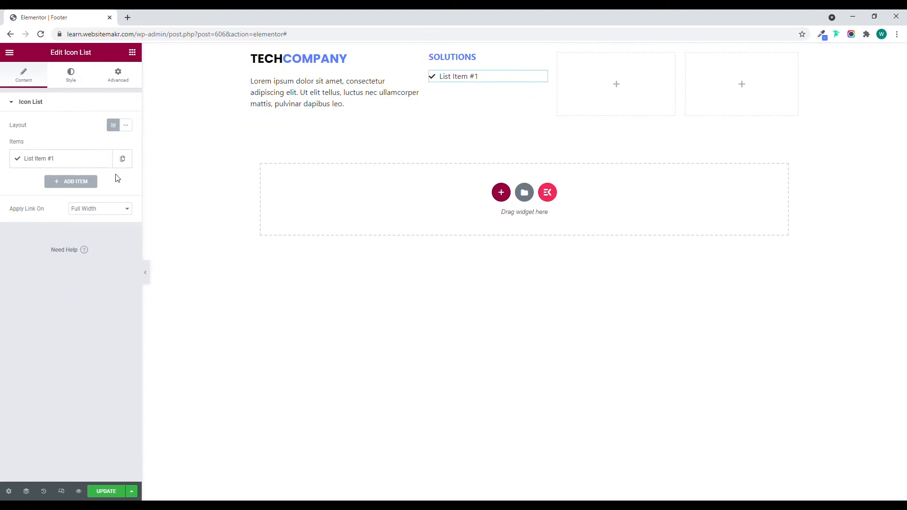
Remove the icon from the remaining list item and set its text to Customer Engagement.
left_click(66, 160)
left_click(116, 224)
left_click_drag(57, 192, 10, 191)
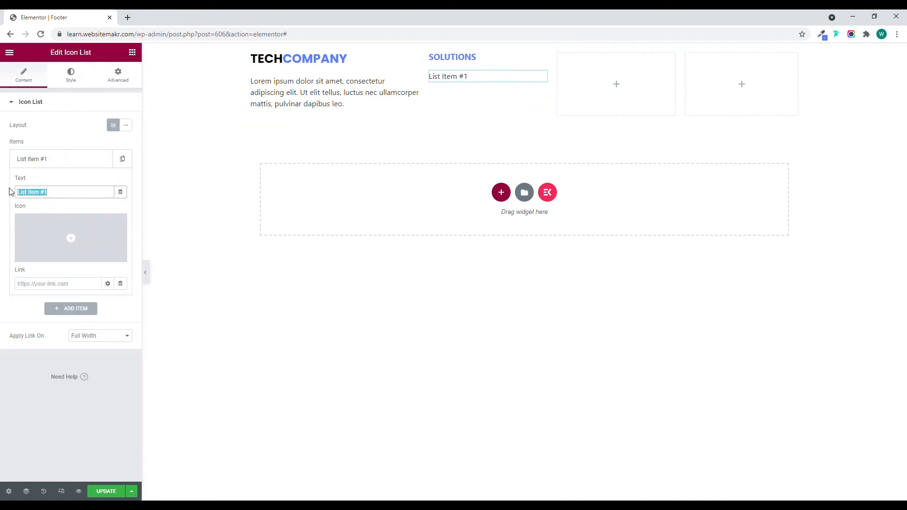
type("Customer Enga")
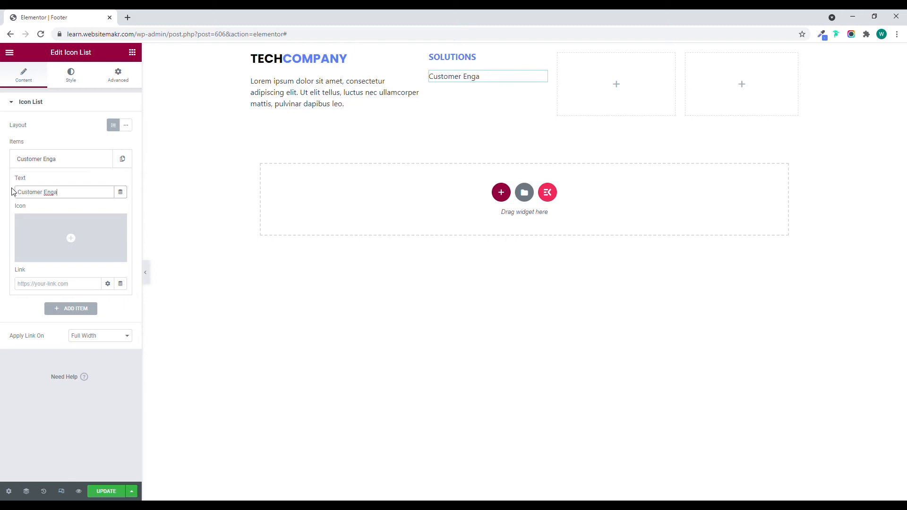
type("gement")
left_click(88, 163)
left_click(88, 163)
left_click(89, 163)
Duplicate the Customer Engagement item until the list has five items.
left_click(125, 163)
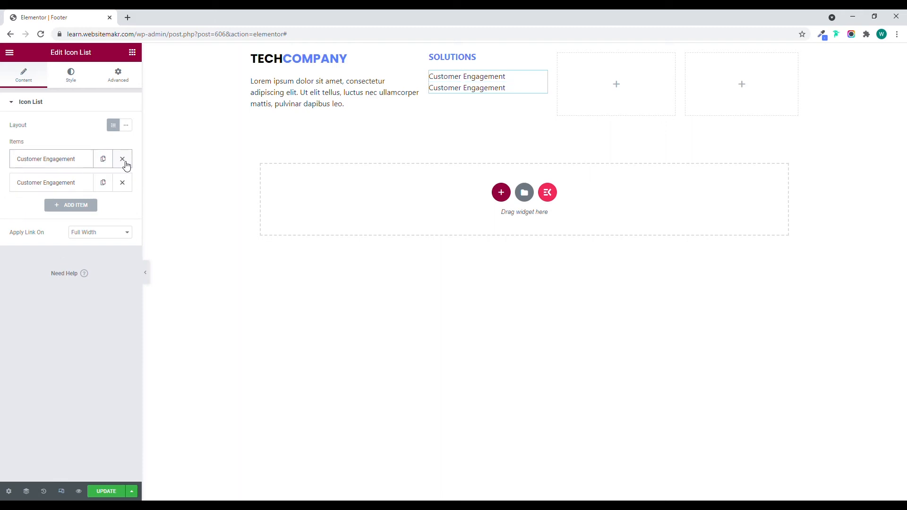
left_click(107, 163)
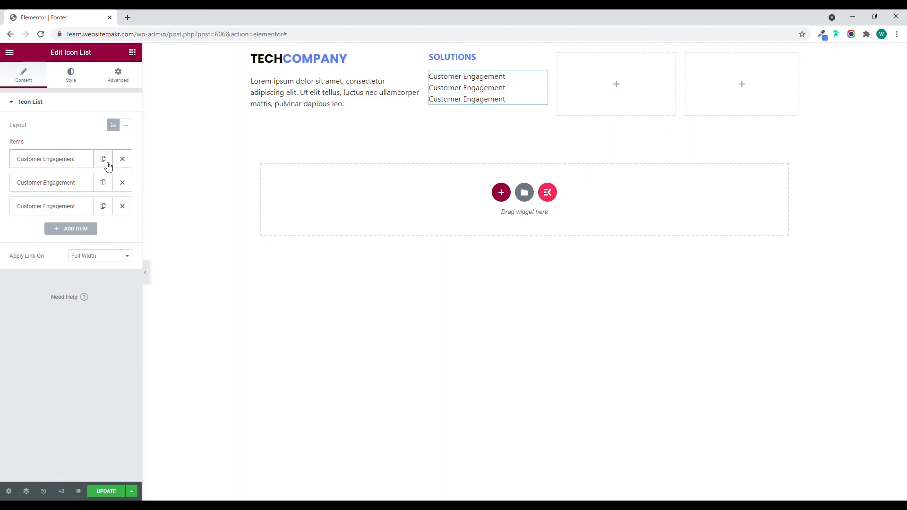
left_click(107, 163)
left_click(108, 163)
Rename the second list item as Branding and the third as Marketing.
left_click(56, 187)
left_click_drag(75, 216, 22, 222)
type("Branding")
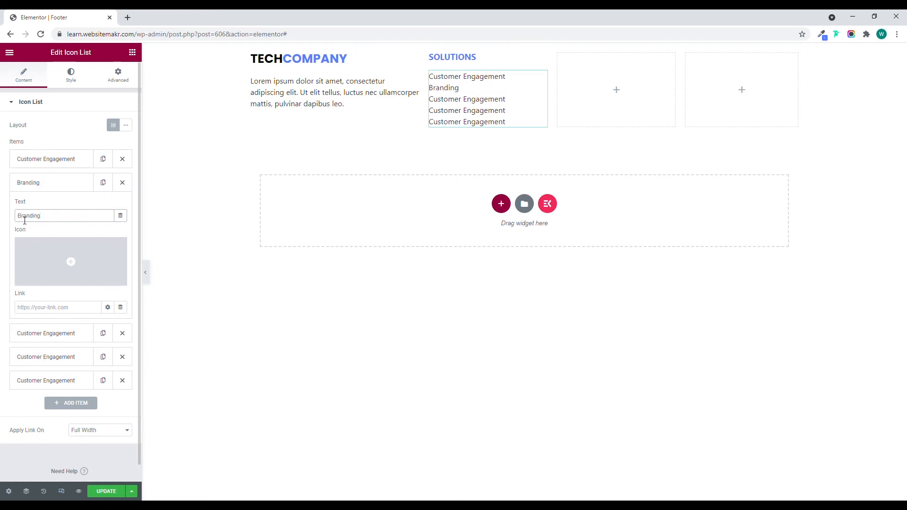
left_click(77, 188)
left_click(57, 208)
left_click_drag(75, 239, 9, 241)
type("Marketing")
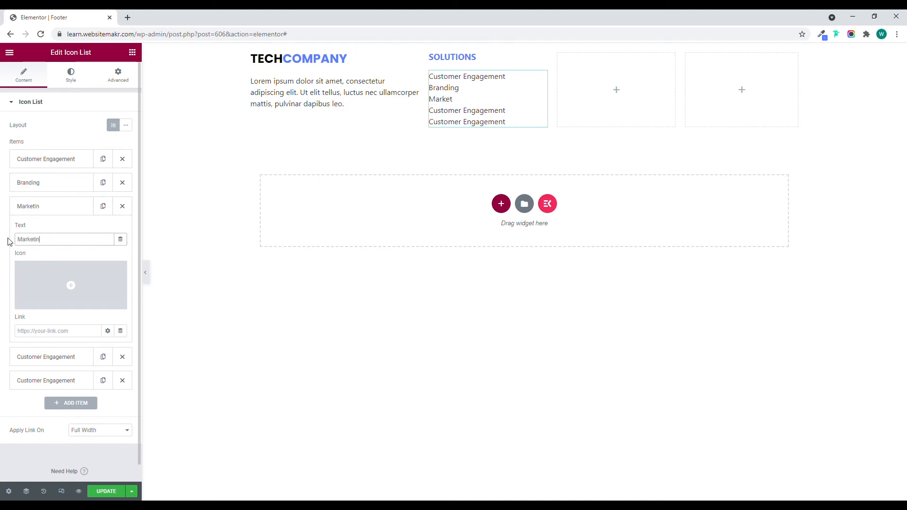
left_click(74, 210)
Rename the fourth list item as Development and the fifth as Marketing.
left_click(50, 230)
left_click_drag(77, 263, 16, 263)
type("Deve")
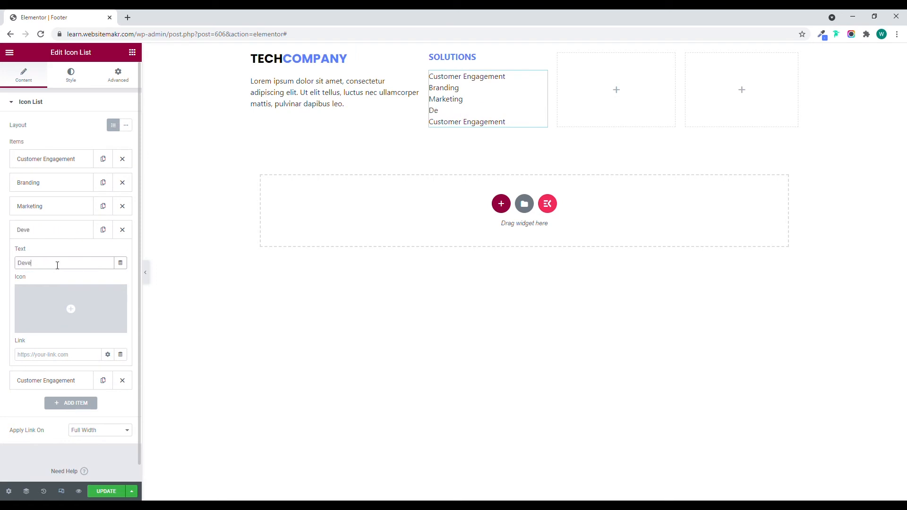
type("lopment")
left_click(61, 232)
left_click(54, 255)
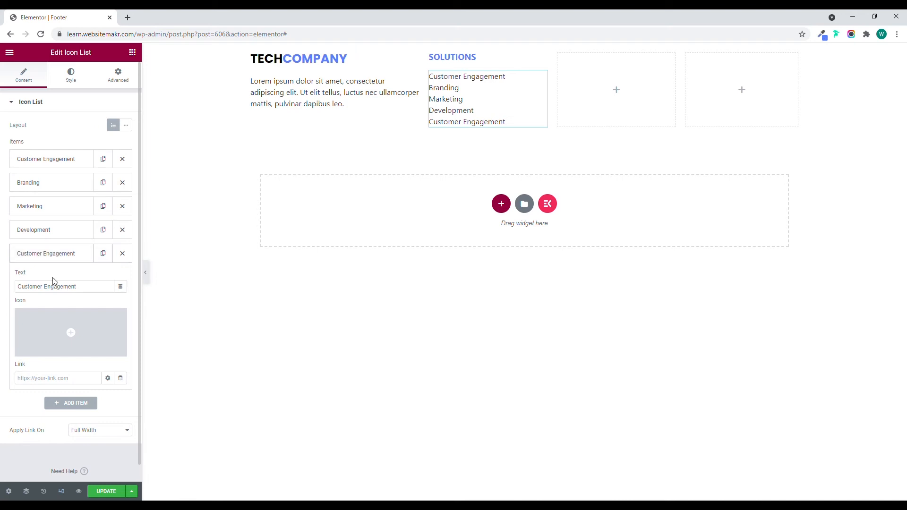
triple_click(61, 286)
type("M")
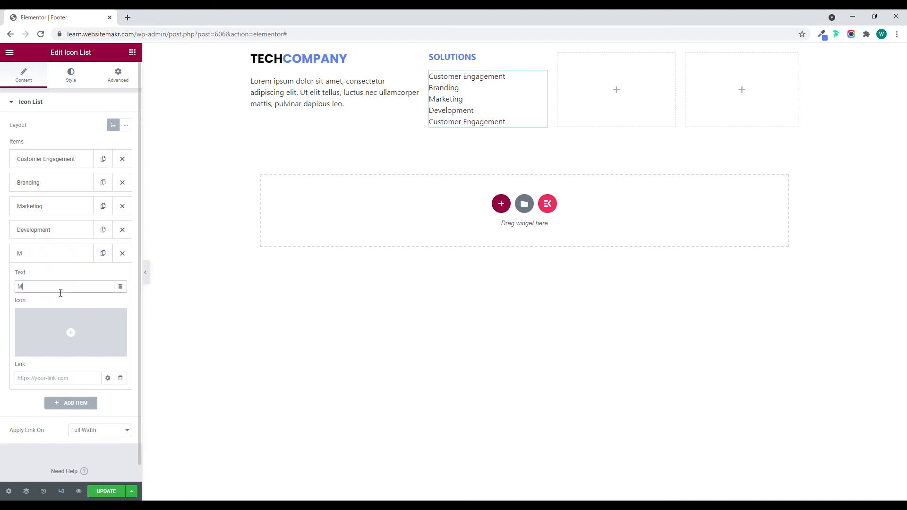
type("arketing")
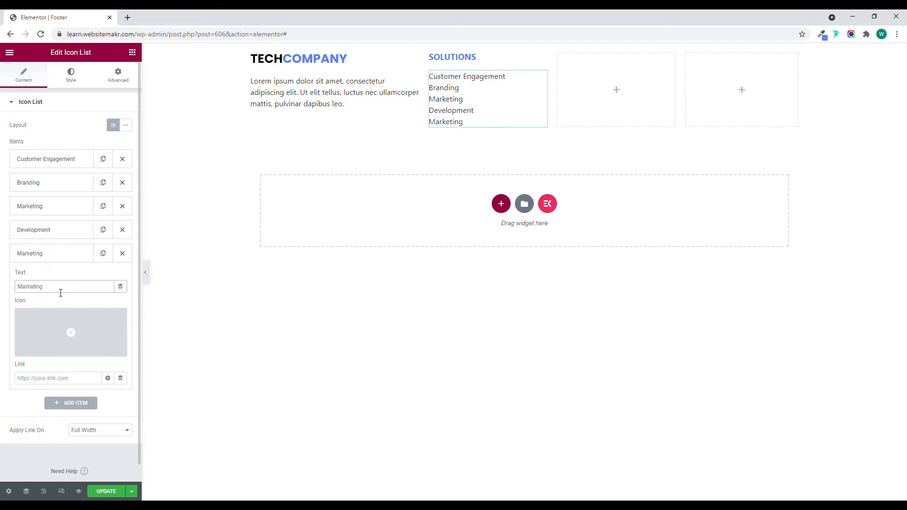
left_click(70, 255)
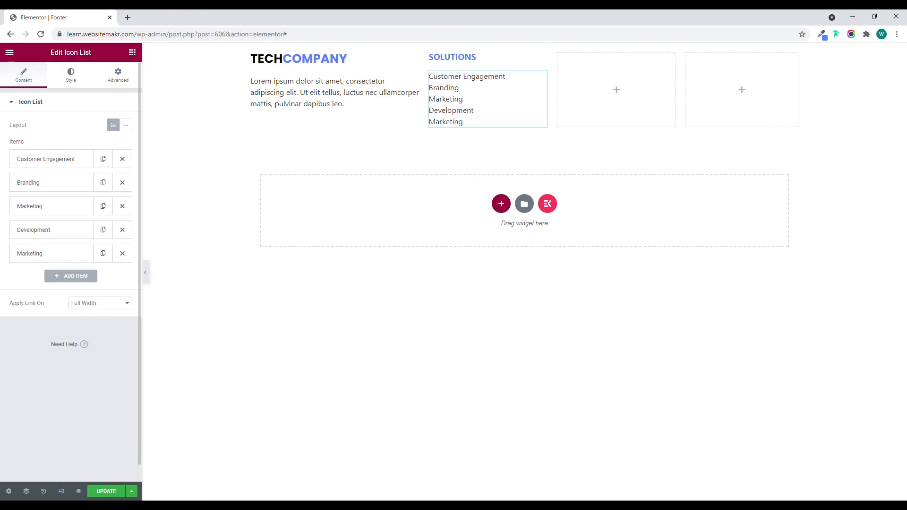
Set the space between the Solutions list's items to 8.
left_click(70, 77)
left_click(120, 138)
type("8")
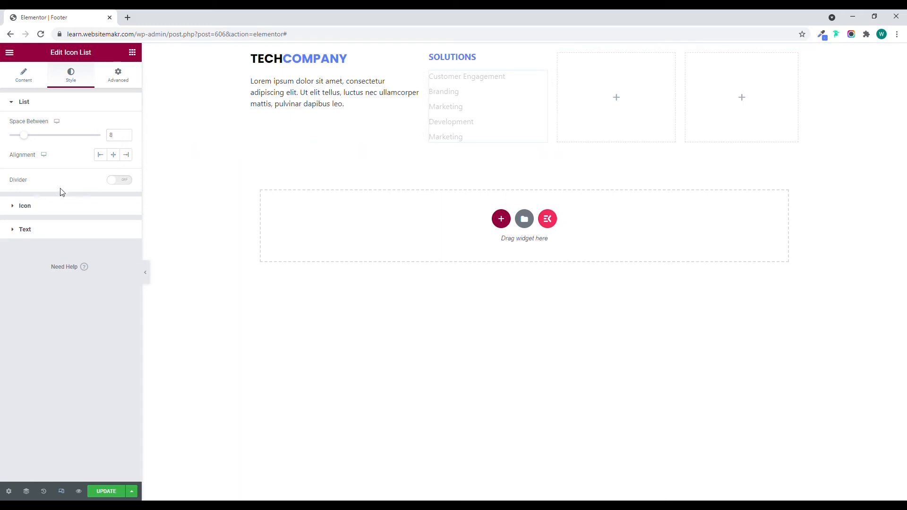
Set the Solutions list's text color to black.
left_click(55, 230)
left_click(129, 173)
left_click(19, 286)
left_click(58, 157)
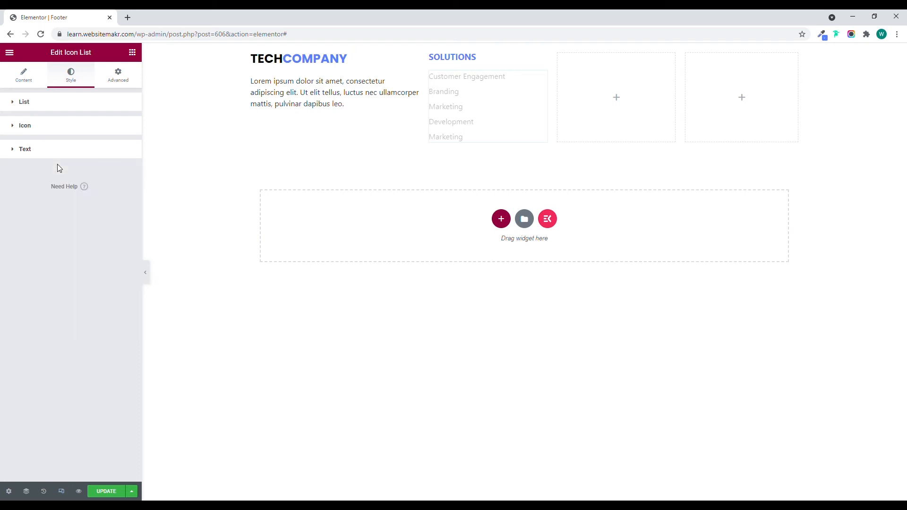
left_click(93, 155)
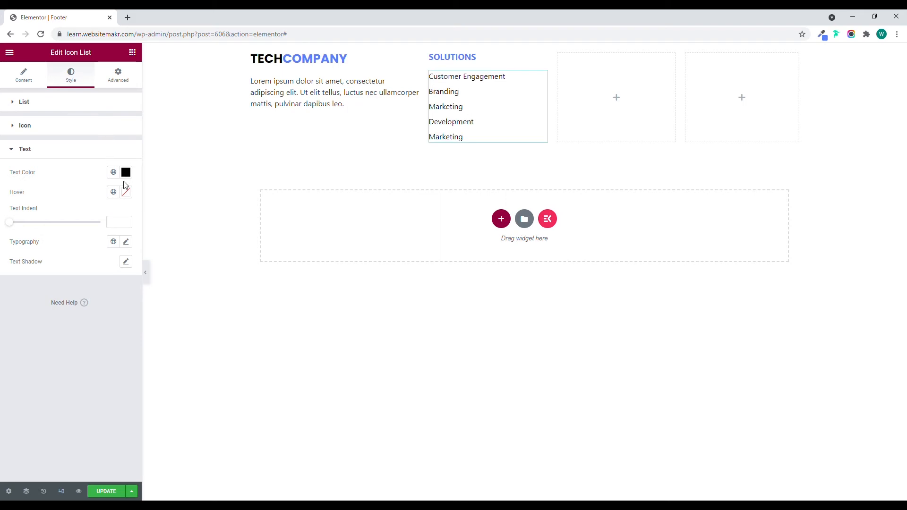
Set the Solutions list's text typography to the Poppins family at 15 px.
left_click(126, 242)
left_click(96, 286)
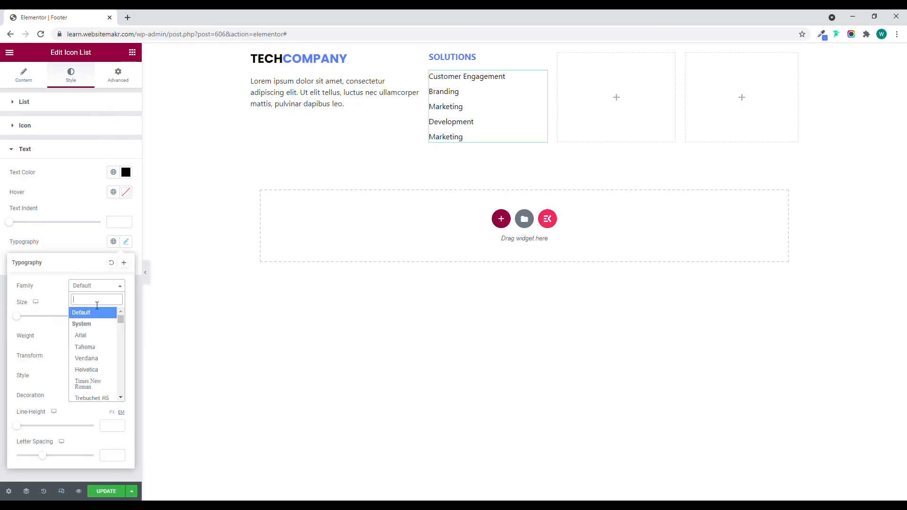
type("pop")
key("Down")
key("Return")
left_click(112, 317)
type("15")
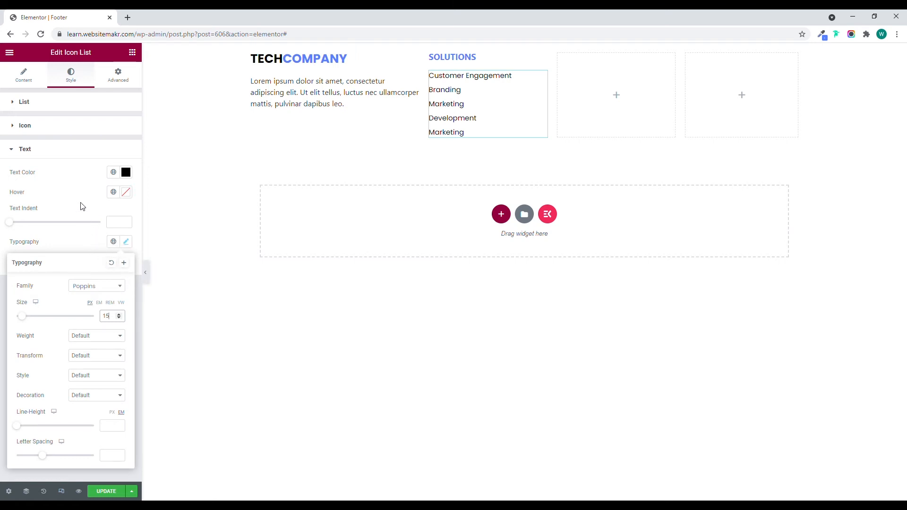
Set the typography of the paragraph under the TechCompany heading to the Poppins family at 15 px.
left_click(414, 81)
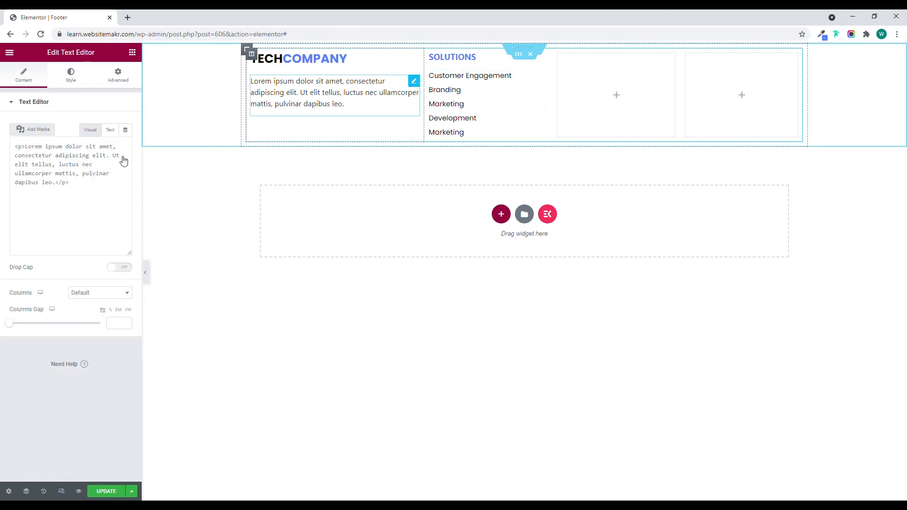
left_click(71, 78)
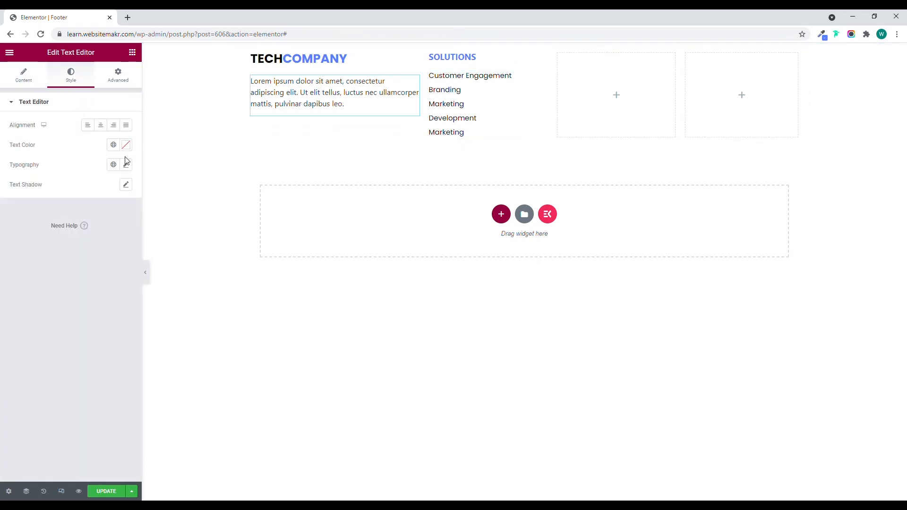
left_click(125, 164)
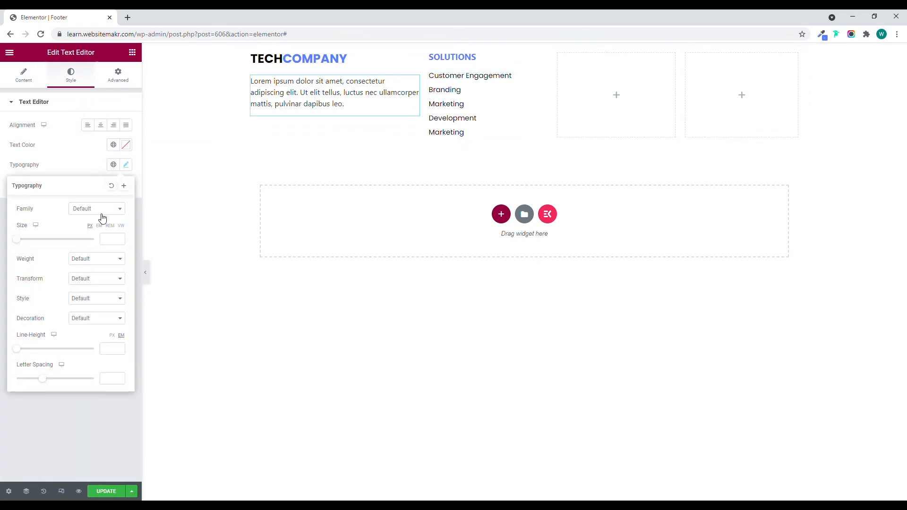
left_click(102, 210)
type("pop")
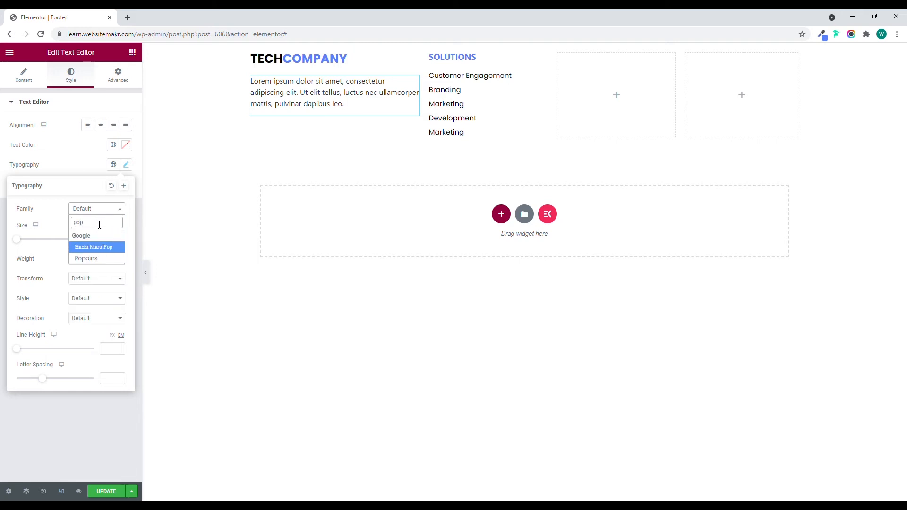
key("Down")
key("Return")
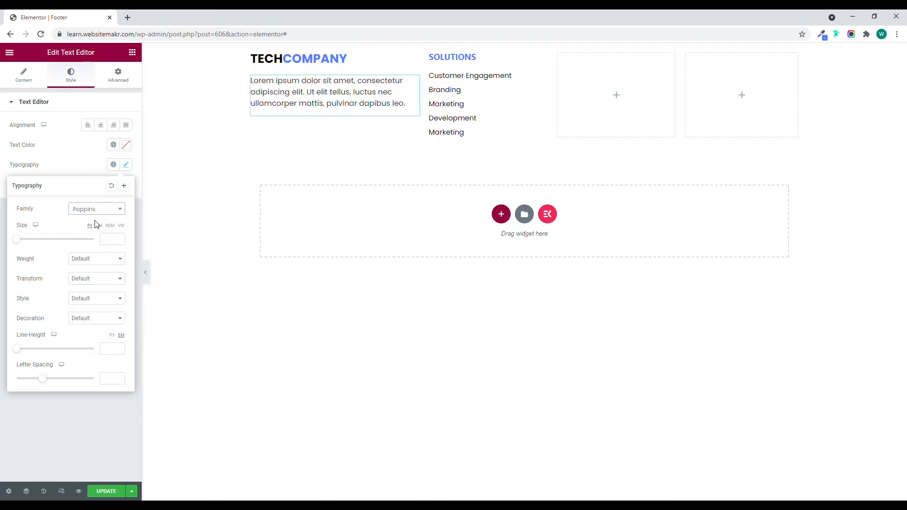
left_click(110, 241)
type("15")
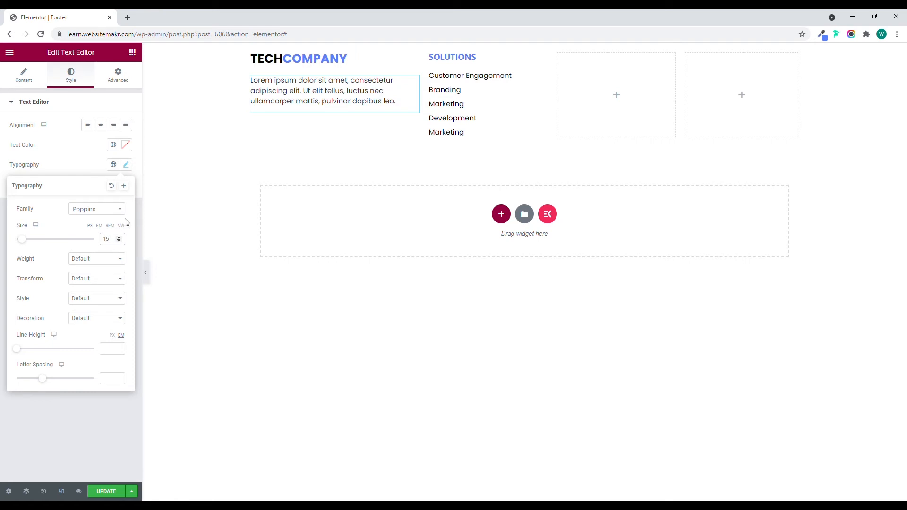
Copy the Solutions heading and its icon list into the empty third footer column.
right_click(544, 65)
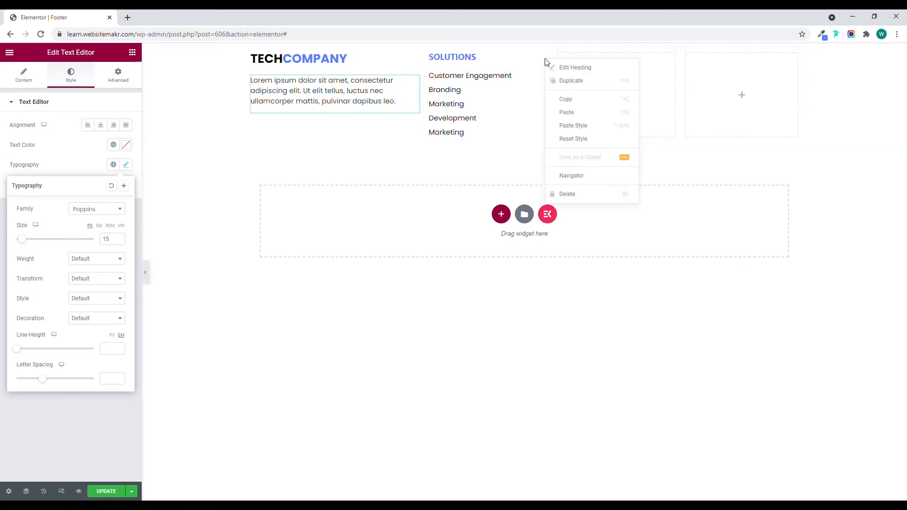
left_click(566, 99)
right_click(613, 75)
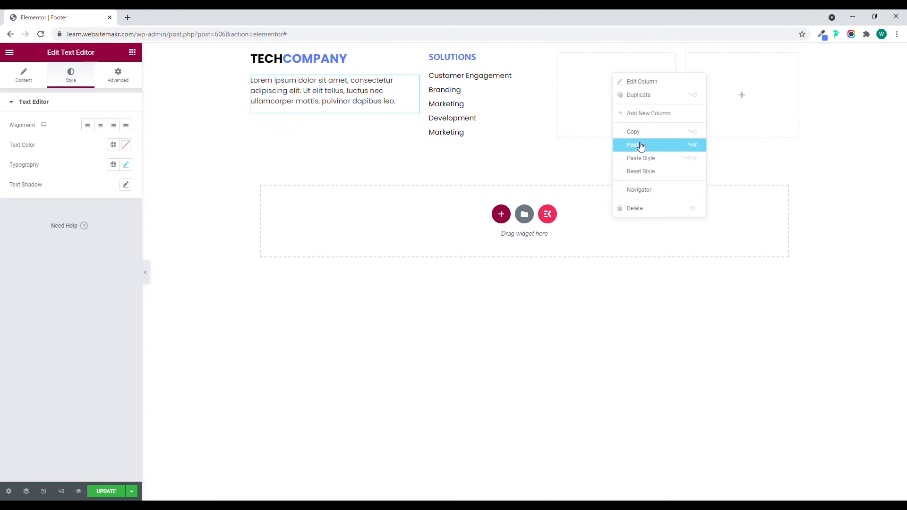
left_click(638, 145)
right_click(543, 76)
left_click(561, 118)
right_click(635, 99)
left_click(662, 169)
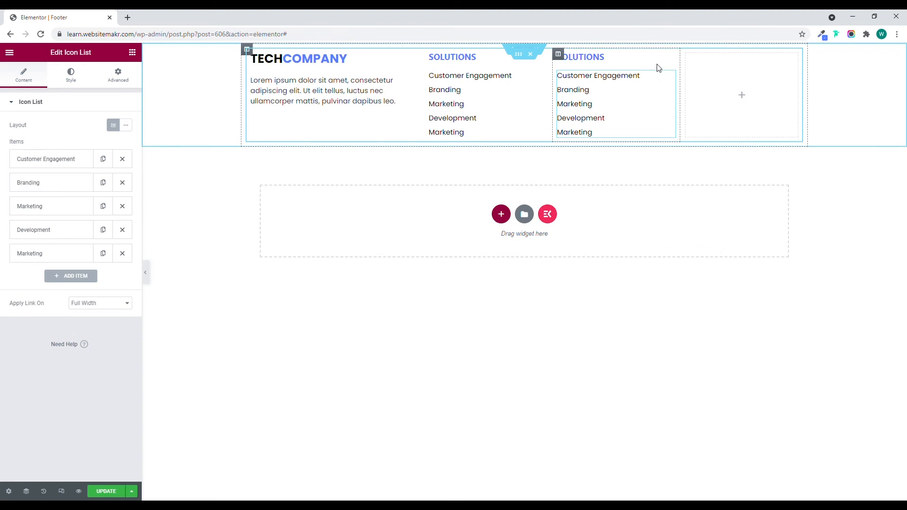
Change the third column's heading text to "Comapny".
left_click(669, 58)
left_click_drag(80, 133, 10, 140)
type("Comapny")
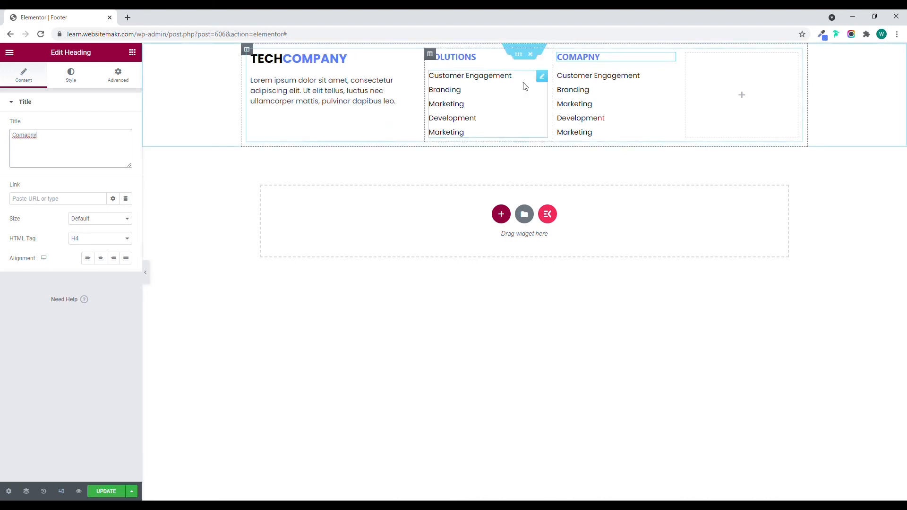
Rename the first item of the third column's list as About Us.
left_click(670, 75)
left_click(57, 159)
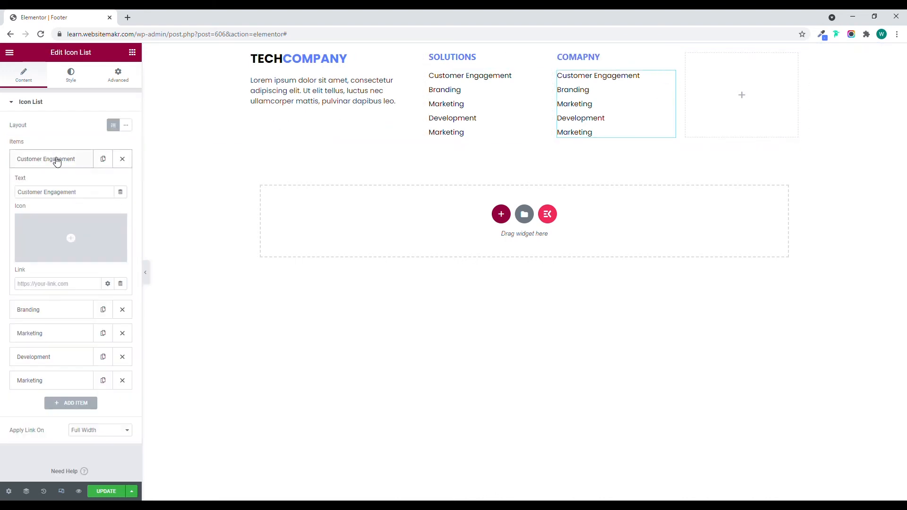
triple_click(69, 196)
type("About Us")
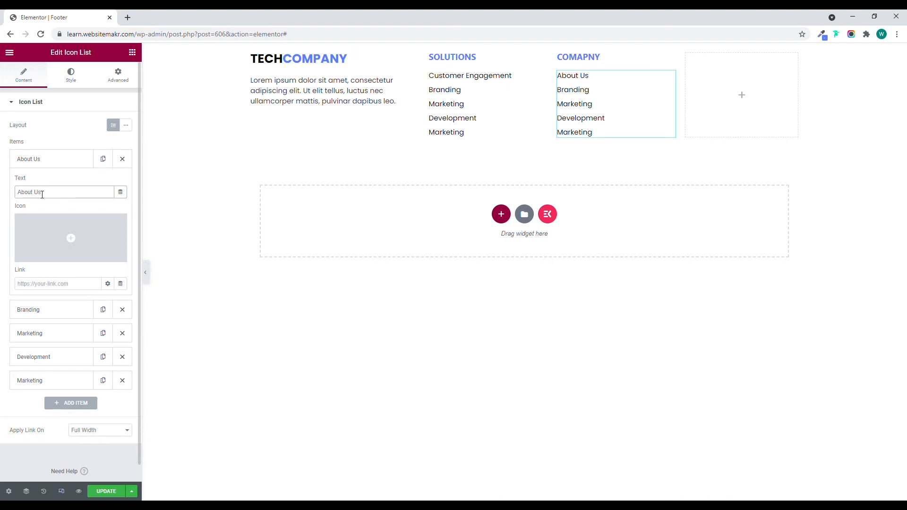
left_click(49, 163)
Rename the second item of the third column's list as Careers, correcting its spelling.
left_click(48, 186)
left_click(54, 220)
left_click_drag(54, 221, 12, 222)
type("Carreers")
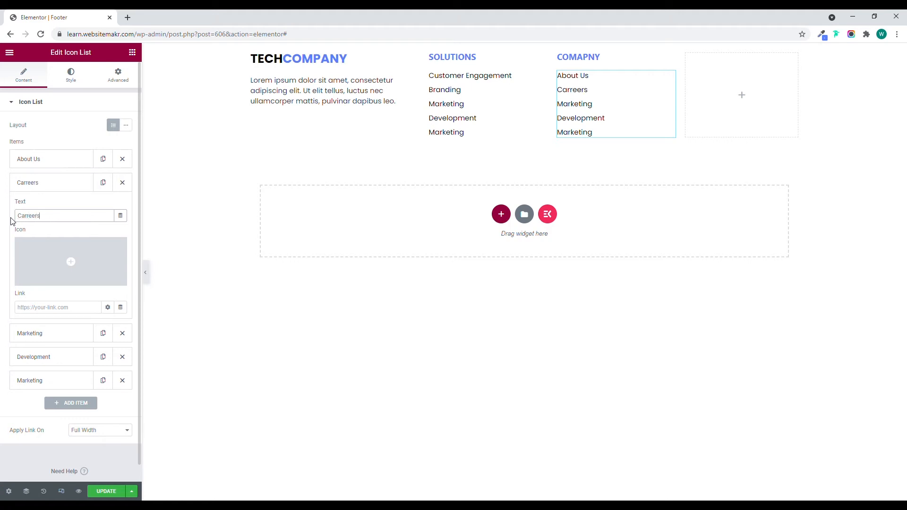
left_click(33, 190)
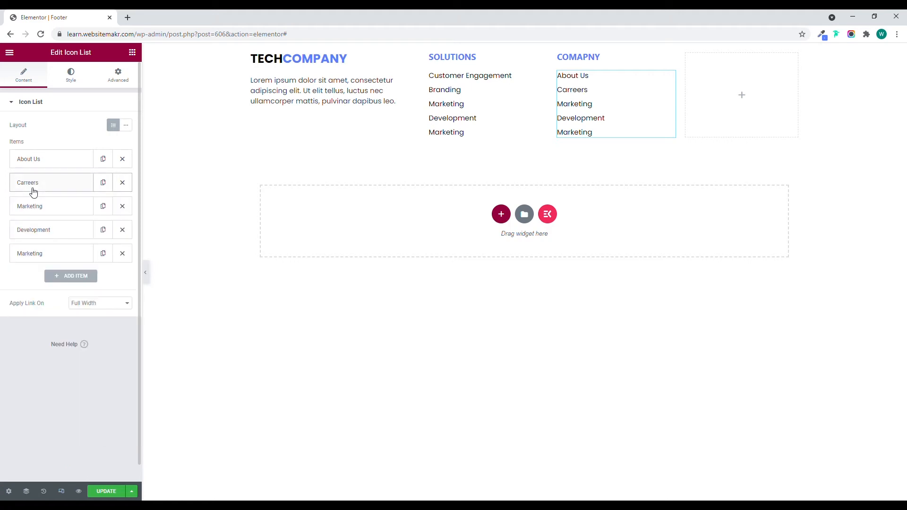
left_click(39, 188)
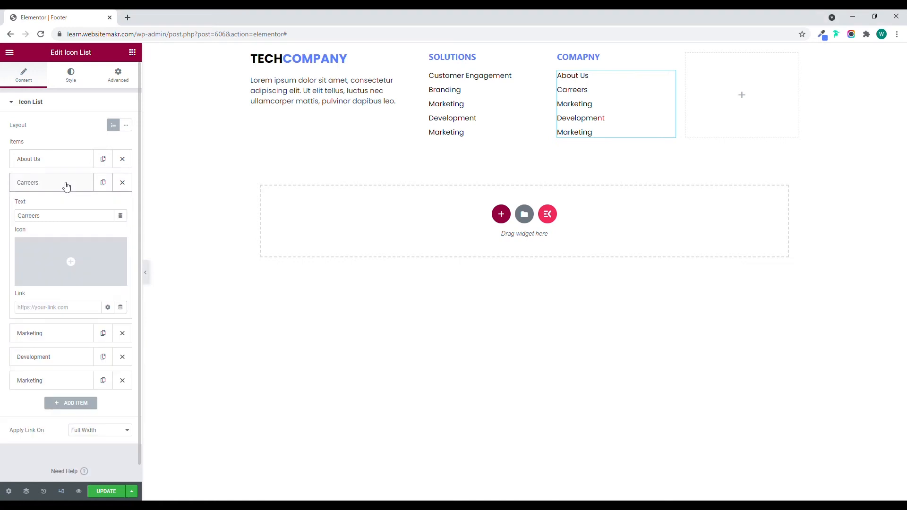
left_click_drag(66, 216, 11, 217)
key("BackSpace")
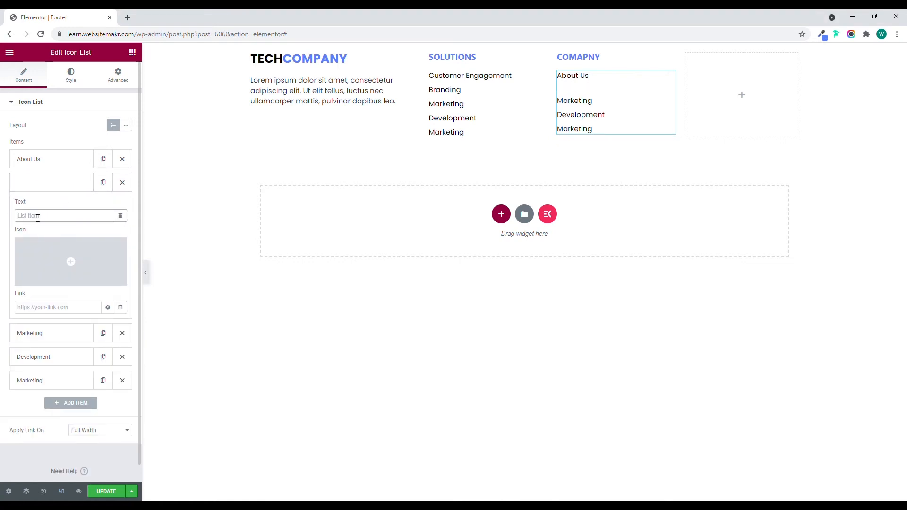
type("Careers")
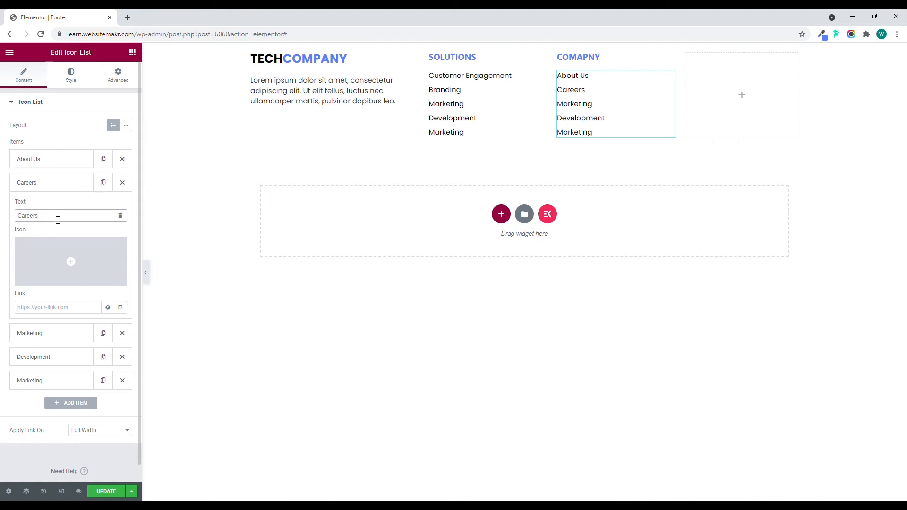
left_click(59, 209)
left_click(52, 182)
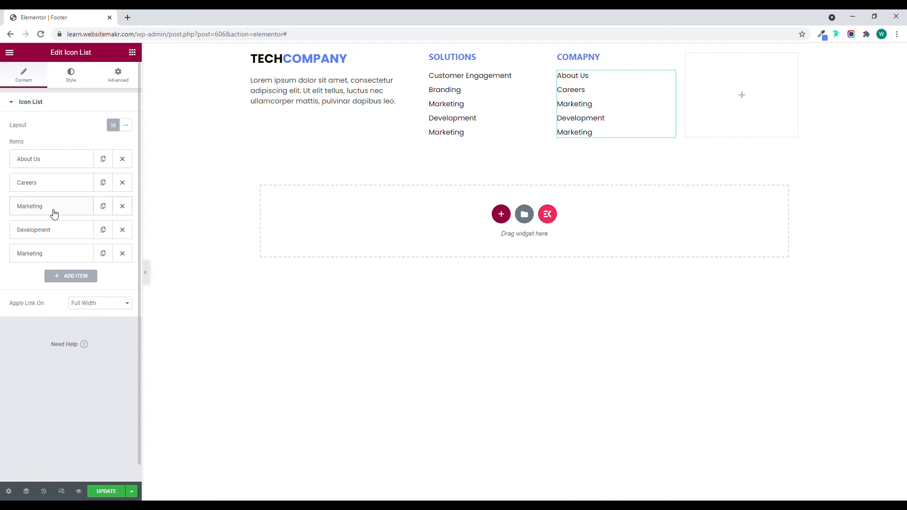
Rename the third item of the third column's list as Blog and the fourth as Services.
left_click(52, 206)
double_click(54, 240)
type("Blog")
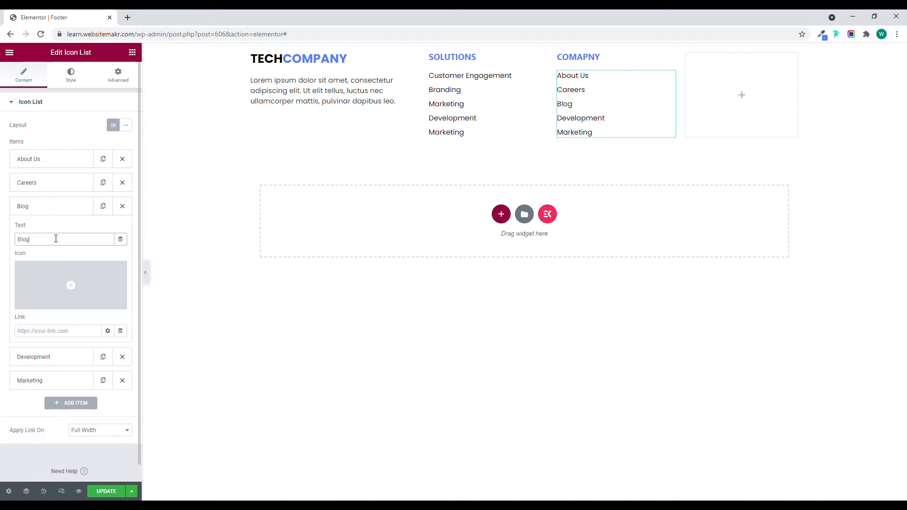
left_click(53, 209)
left_click(49, 231)
left_click_drag(53, 263, 10, 268)
type("Services")
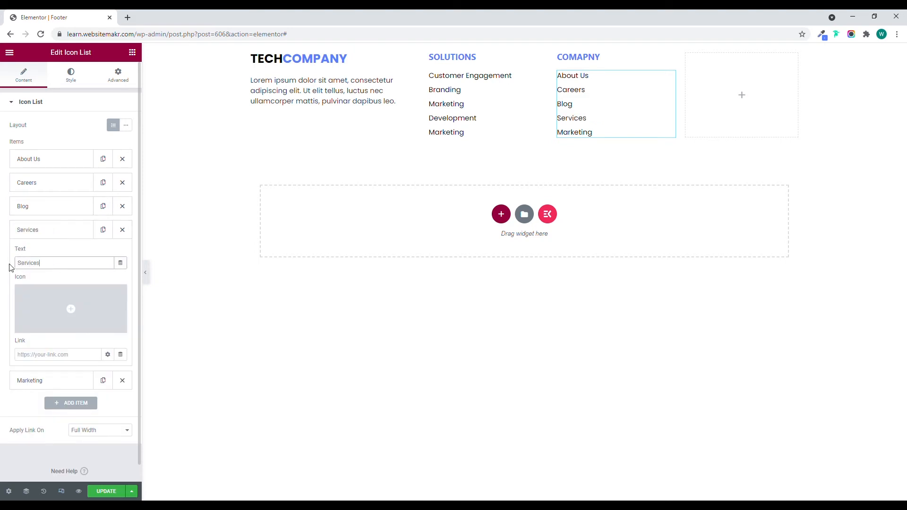
left_click(48, 232)
Rename the fifth item of the third column's list as News.
left_click(48, 259)
left_click_drag(45, 286, 13, 287)
type("News")
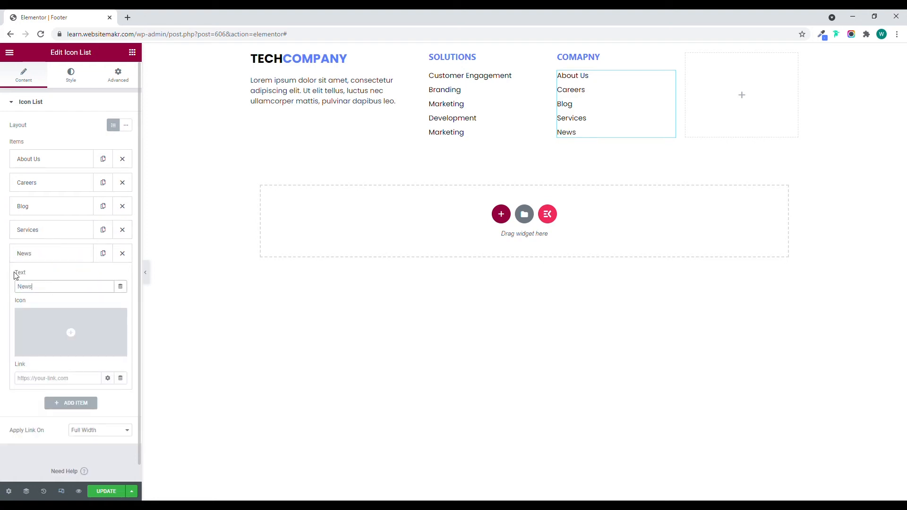
left_click(41, 254)
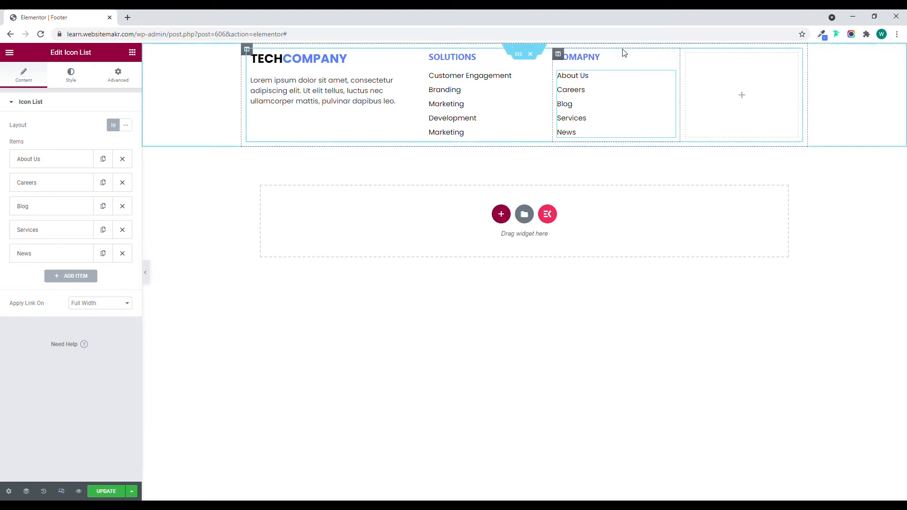
Copy the third column's heading and icon list into the empty fourth footer column.
right_click(673, 60)
left_click(688, 96)
right_click(708, 85)
left_click(730, 152)
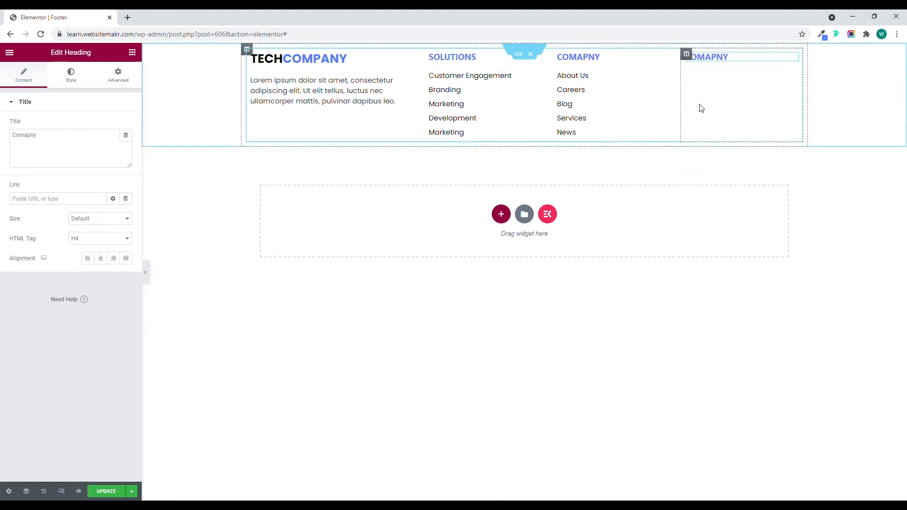
right_click(672, 81)
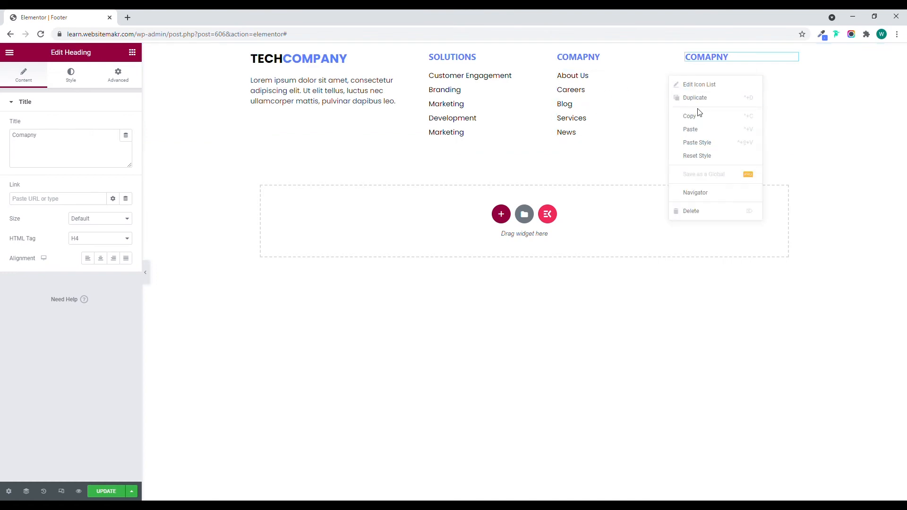
right_click(730, 85)
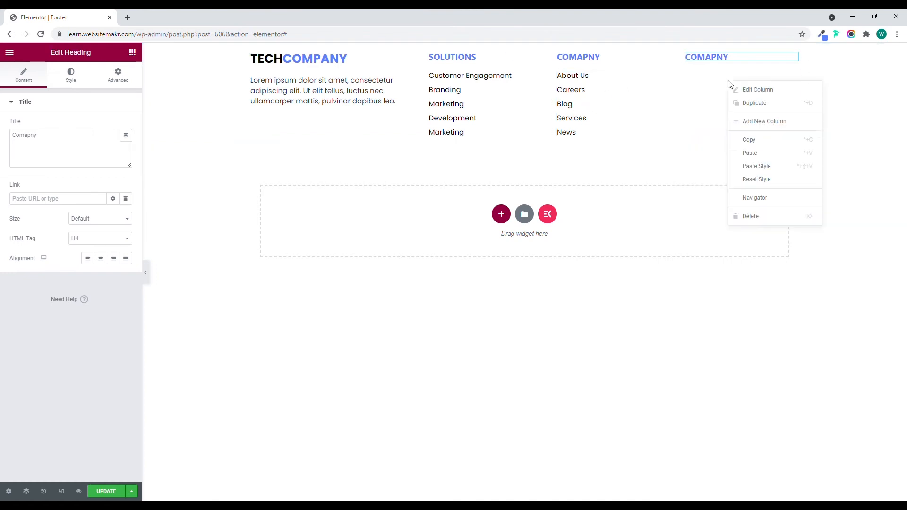
left_click(749, 152)
Change the fourth column's heading text to Contact.
left_click(751, 59)
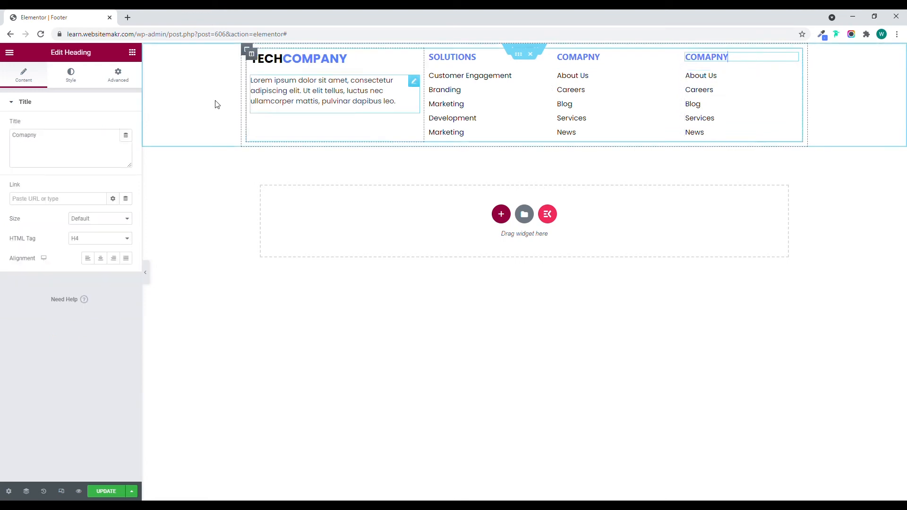
left_click(75, 144)
key("ctrl+a")
type("Contact")
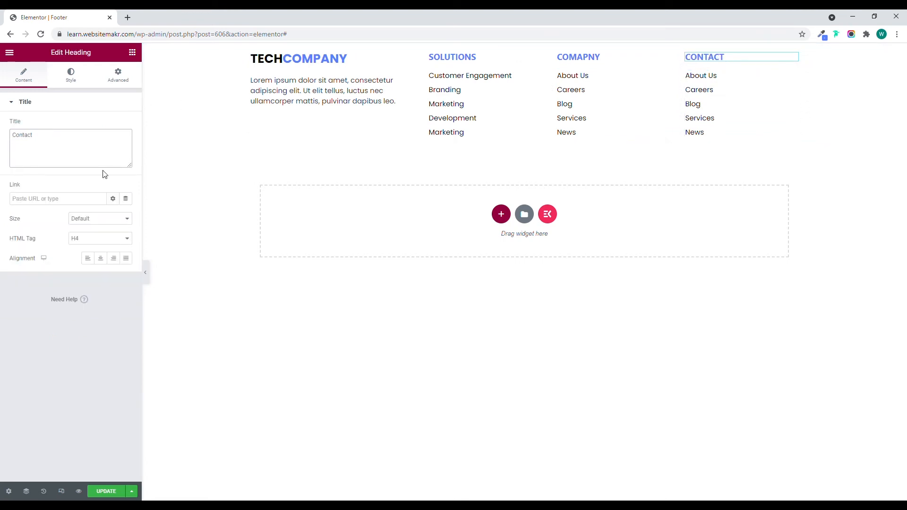
Remove every item except About Us from the Contact column's icon list.
left_click(714, 98)
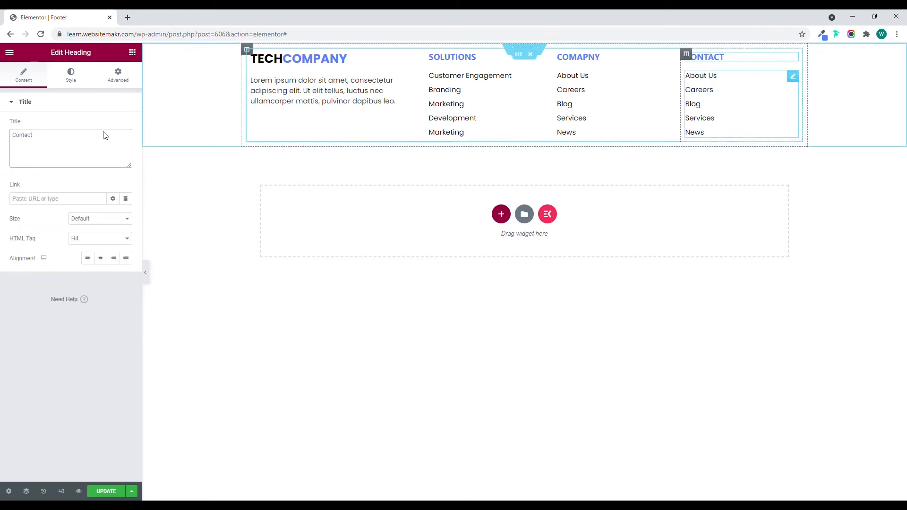
left_click(123, 182)
left_click(122, 182)
left_click(122, 182)
left_click(122, 182)
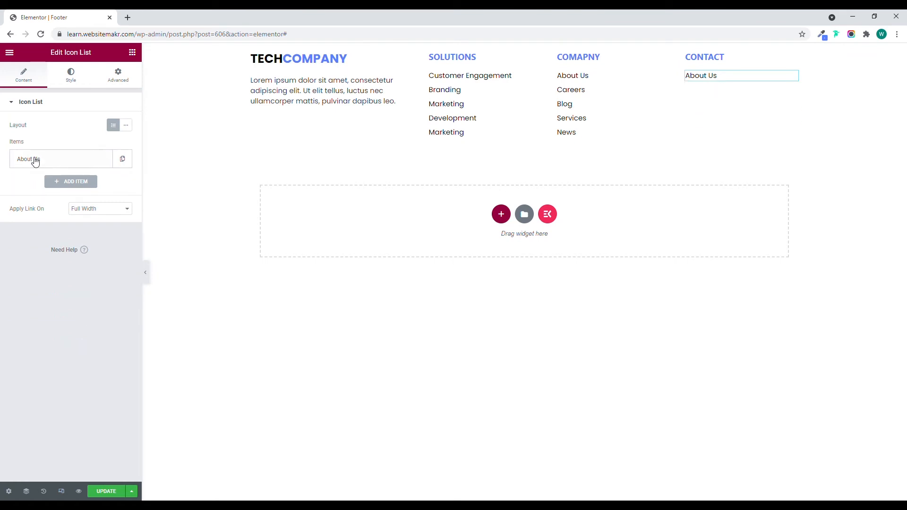
Replace the remaining Contact list item's text with the company's contact e-mail address.
left_click(33, 158)
left_click_drag(56, 194, 14, 196)
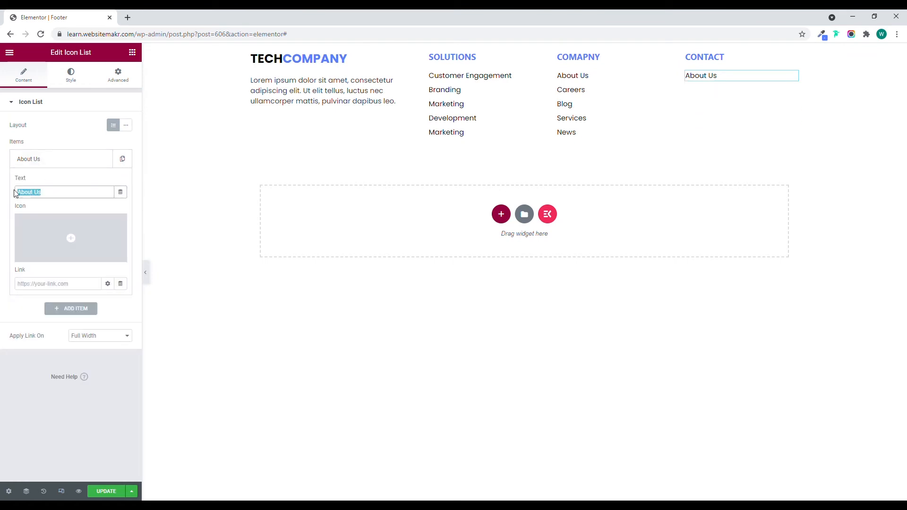
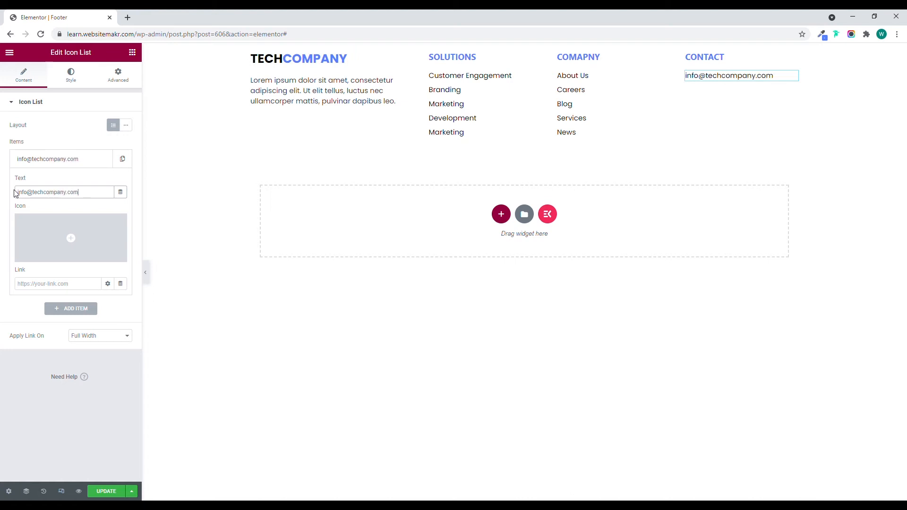
Add a Social Icons widget below the Contact list, aligned left with the Circle shape.
left_click(132, 52)
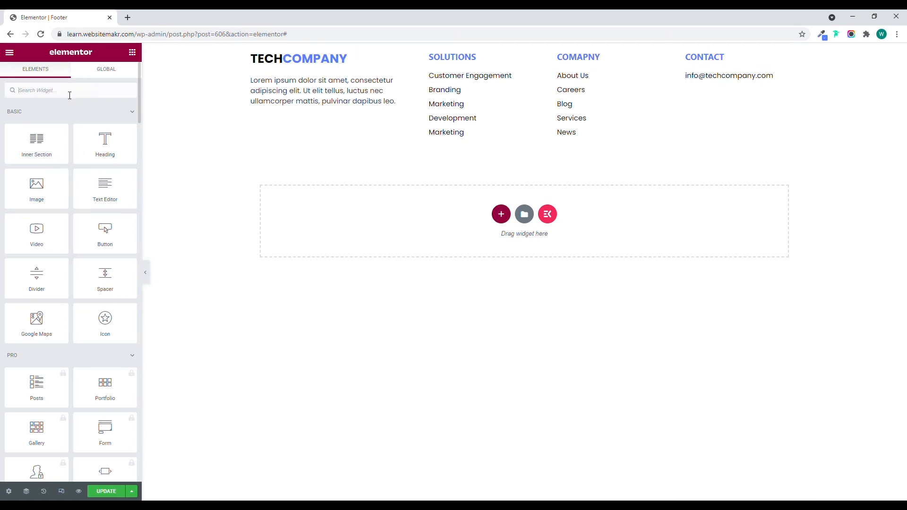
type("soci")
left_click_drag(36, 121, 725, 81)
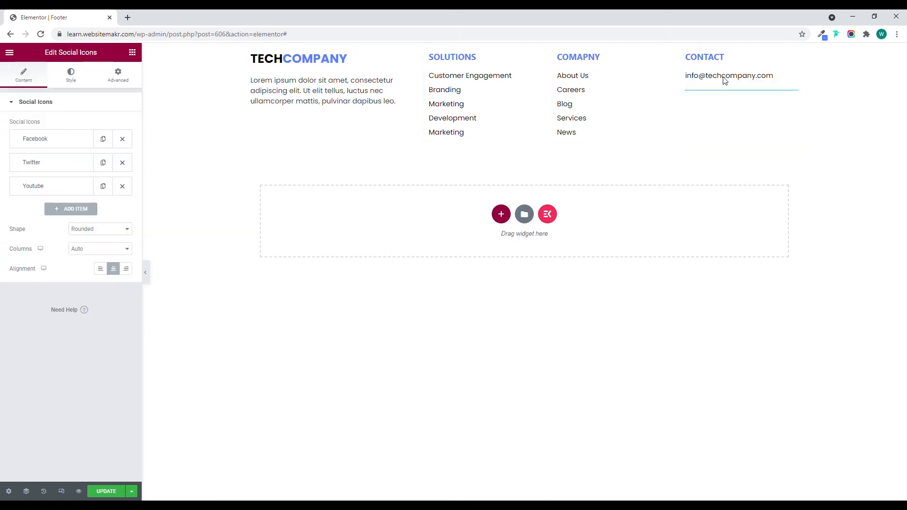
left_click(100, 269)
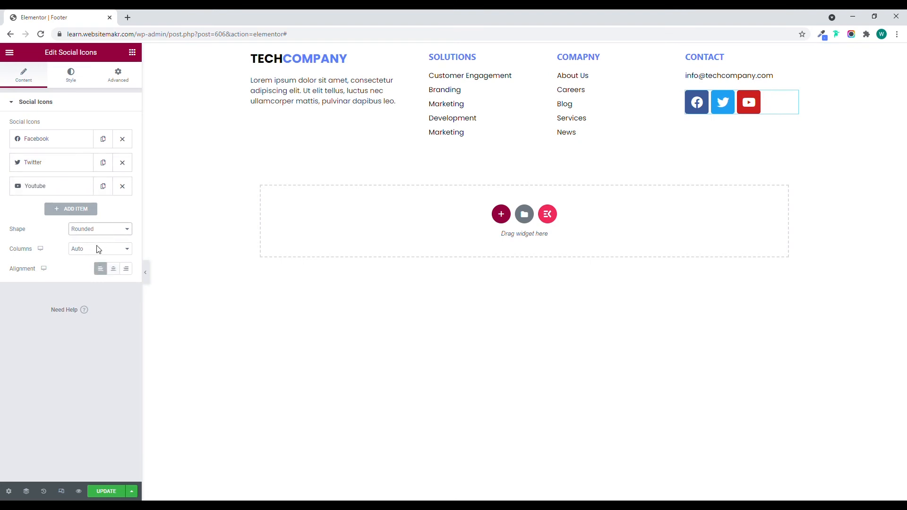
left_click(97, 255)
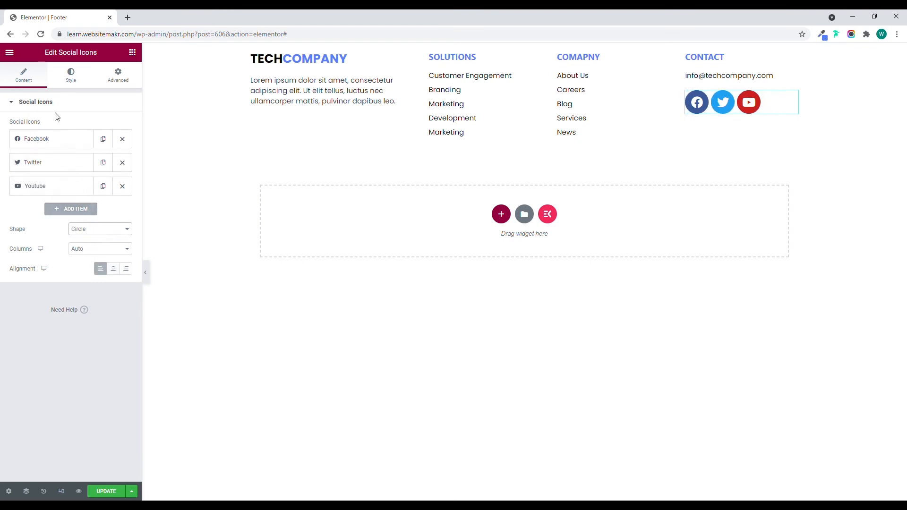
Give the footer's social icons a custom blue primary color and set their size to 13.
left_click(71, 77)
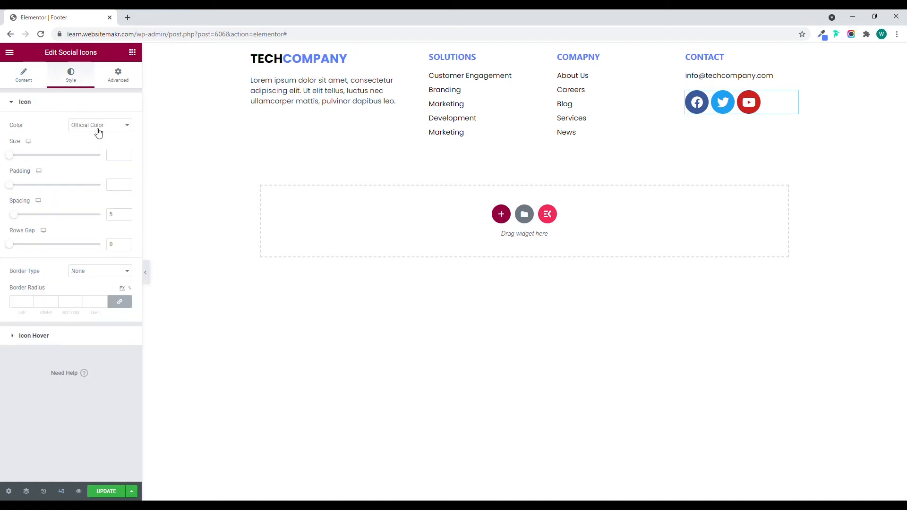
left_click(97, 128)
left_click(96, 143)
left_click(126, 145)
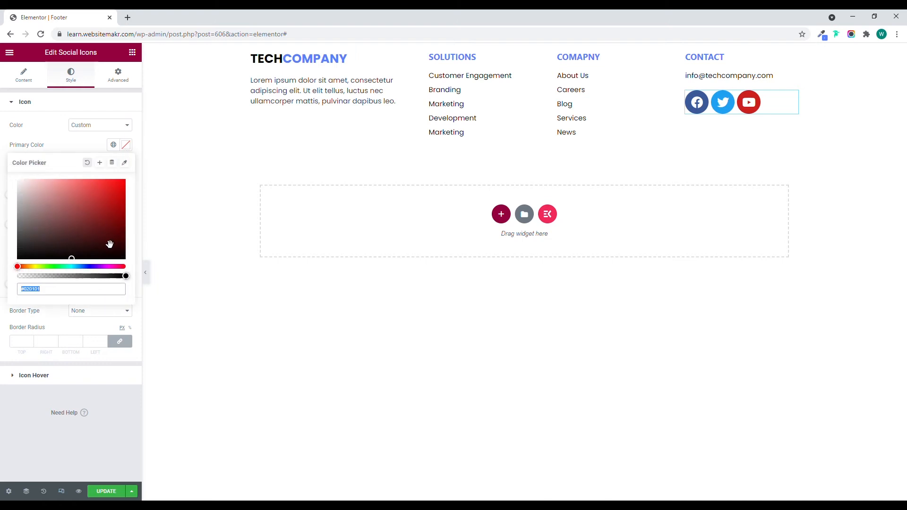
type("5580ff")
left_click(71, 143)
left_click_drag(11, 195, 14, 197)
left_click(126, 194)
left_click(126, 194)
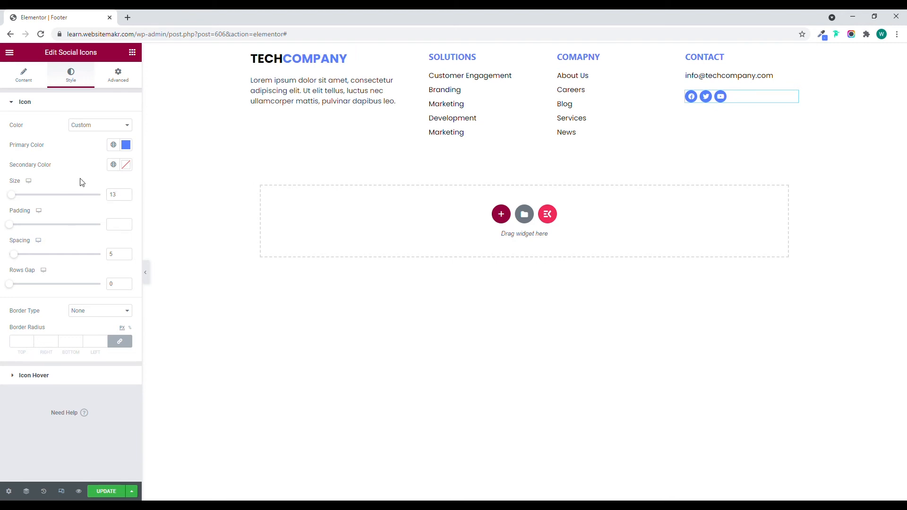
Give the outer footer section a Classic background in the copied light blue color.
left_click(524, 49)
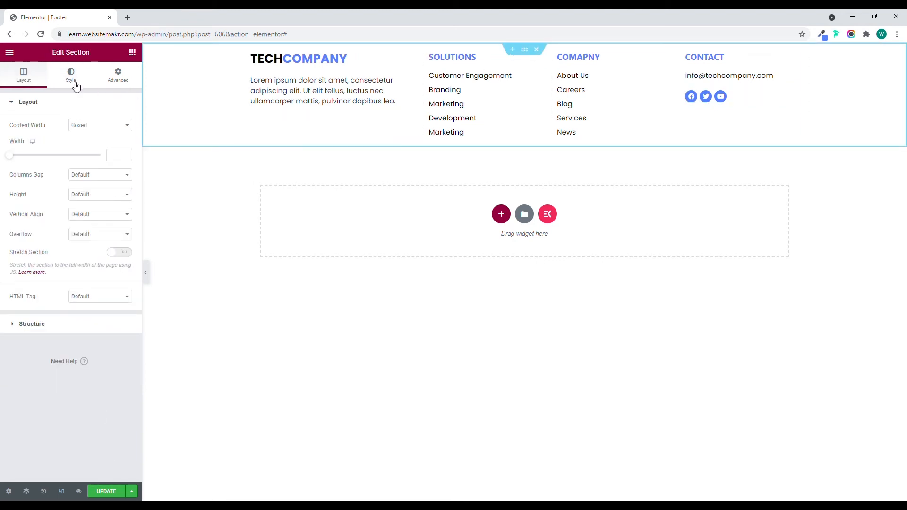
left_click(73, 78)
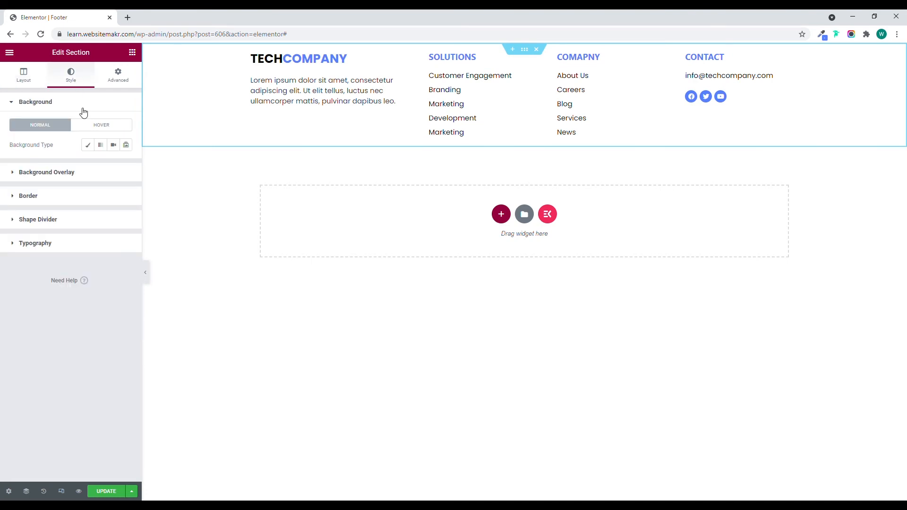
left_click(88, 144)
left_click(124, 165)
key("ctrl+v")
left_click(74, 162)
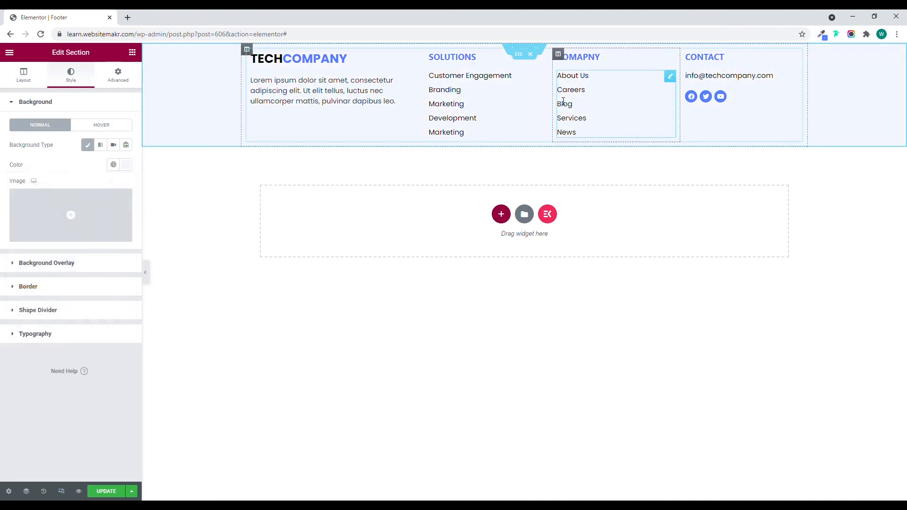
Unlink the padding of the four-column inner section and set it to 80 px top and 60 px bottom.
left_click(518, 55)
left_click(124, 79)
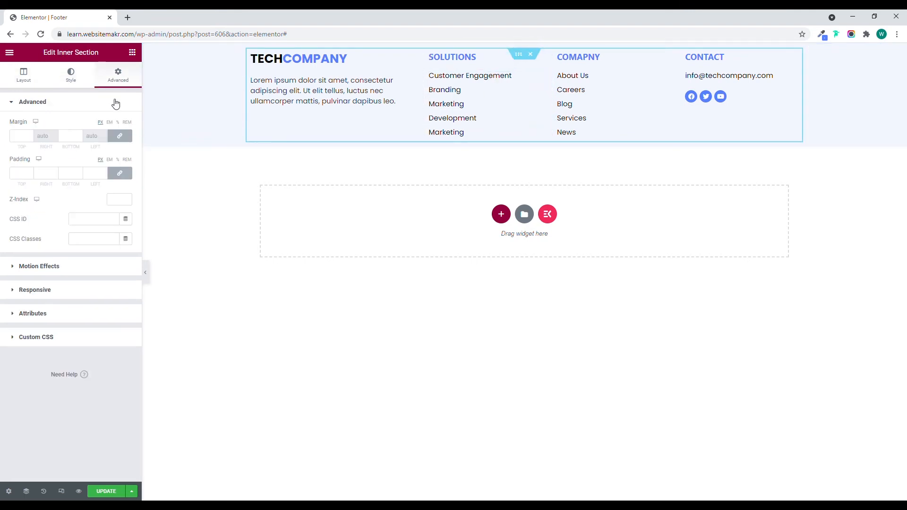
left_click(21, 175)
left_click(119, 174)
left_click(20, 177)
type("80")
left_click(70, 178)
type("60")
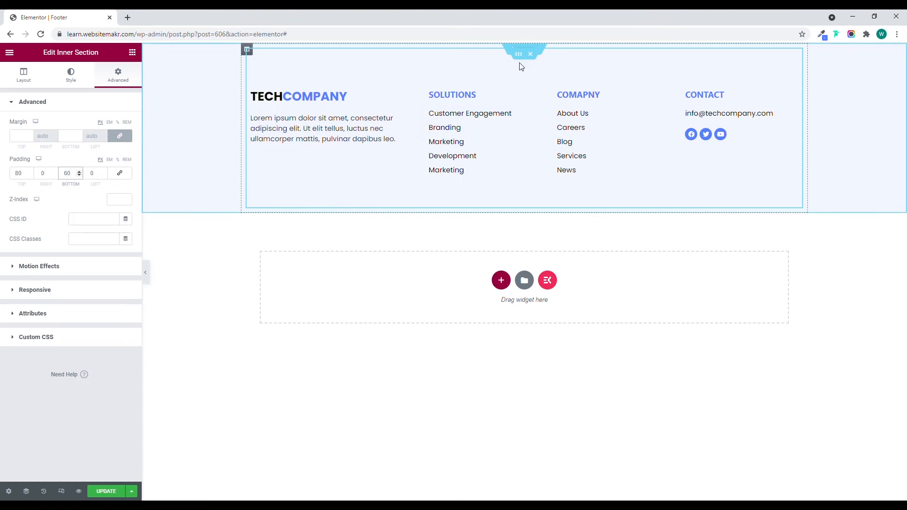
Add an Inner Section below the four footer columns and delete one of its two columns.
left_click(133, 52)
left_click_drag(40, 151, 451, 192)
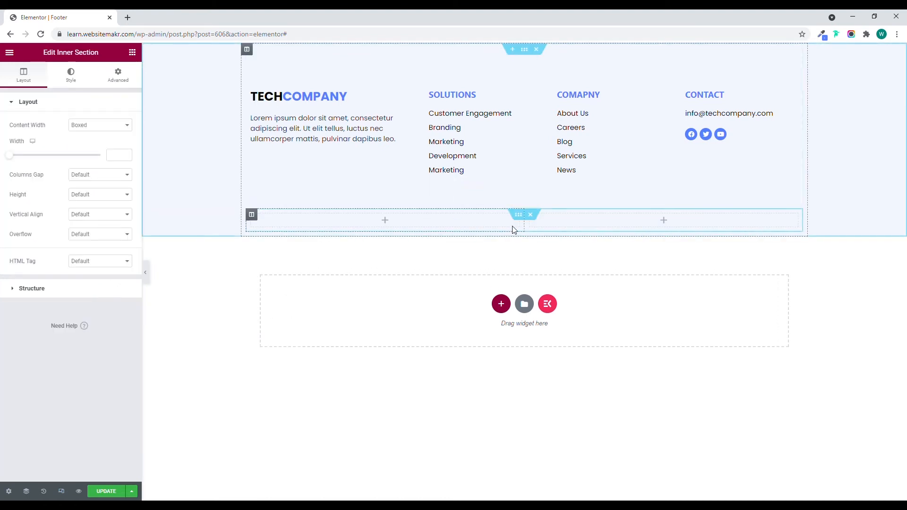
right_click(530, 218)
left_click(562, 355)
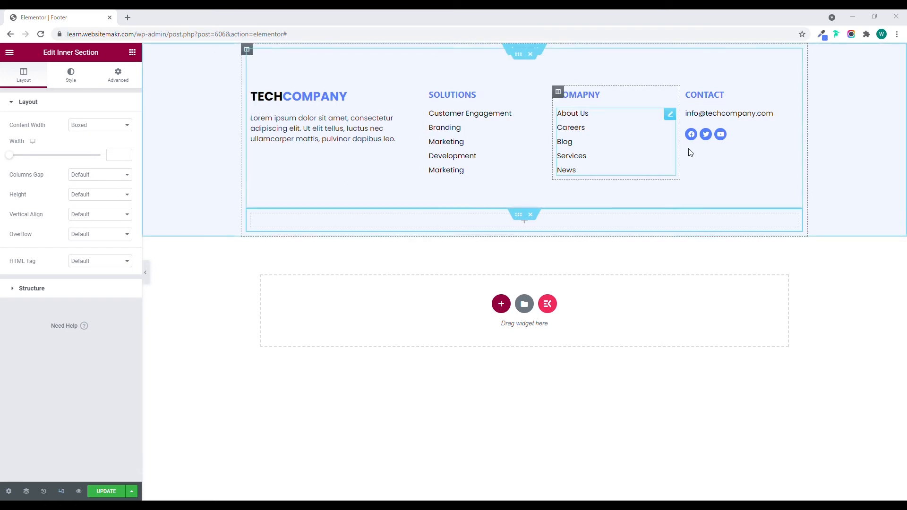
Copy the Contact column's icon list into the new single-column inner section.
right_click(788, 114)
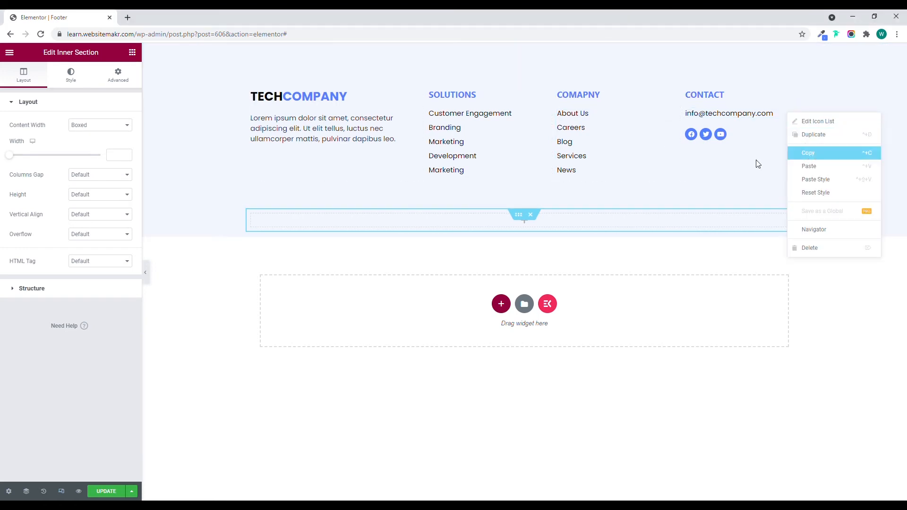
right_click(411, 221)
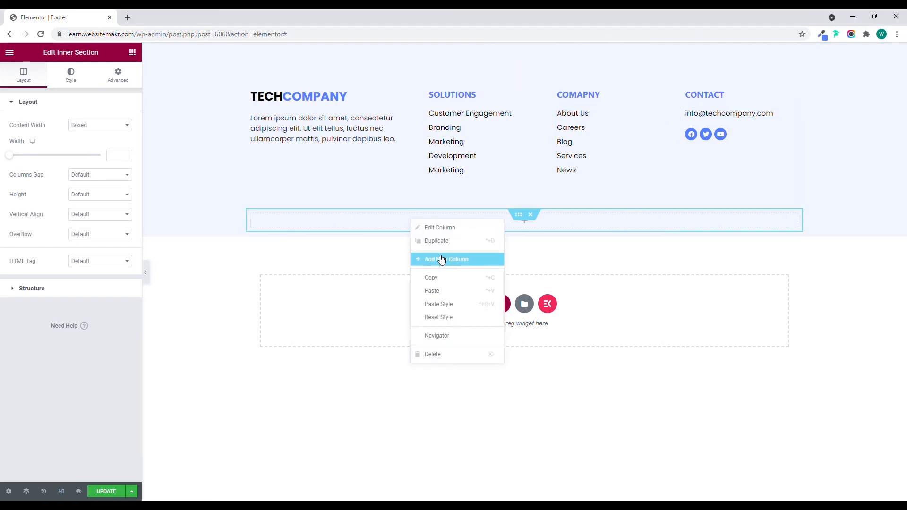
left_click(441, 291)
Replace the pasted list item's text with "Copyright@2021 Tech Company. All rights reserved.".
left_click(71, 163)
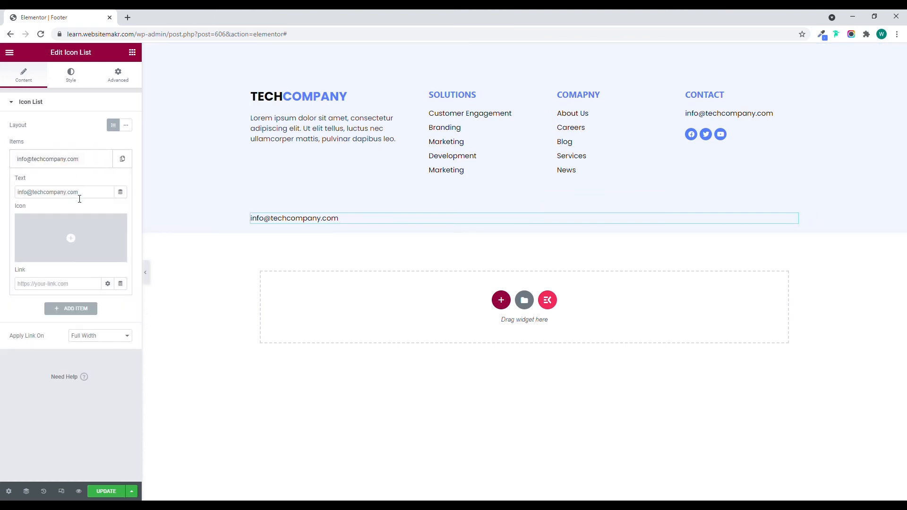
left_click_drag(84, 195, 3, 196)
type("C")
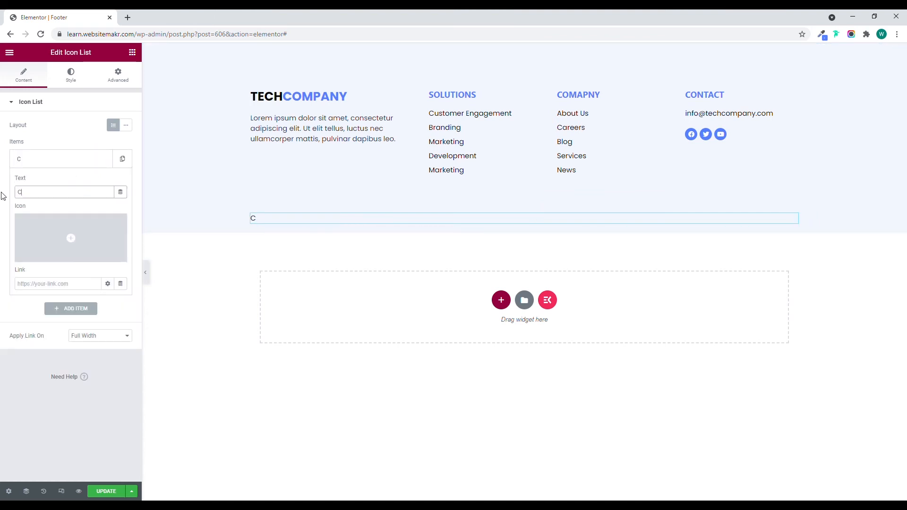
type("opyright@")
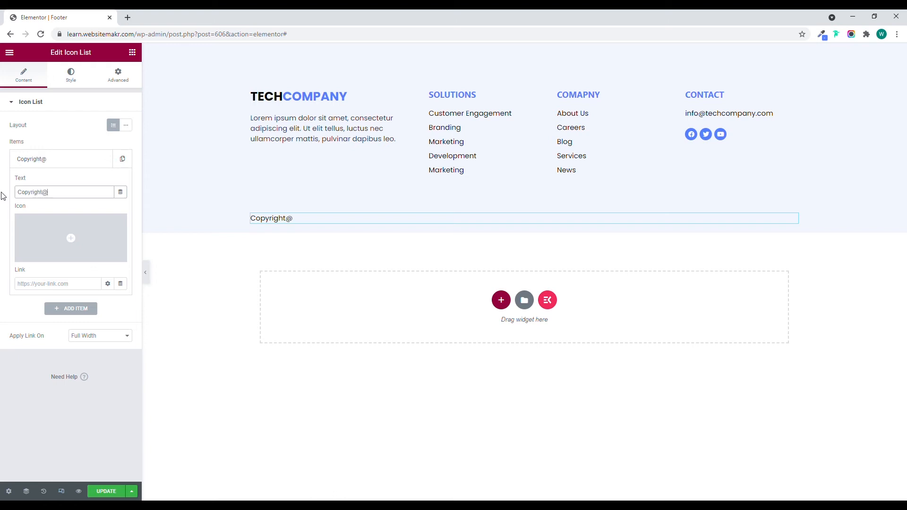
type("2021 Tech Company")
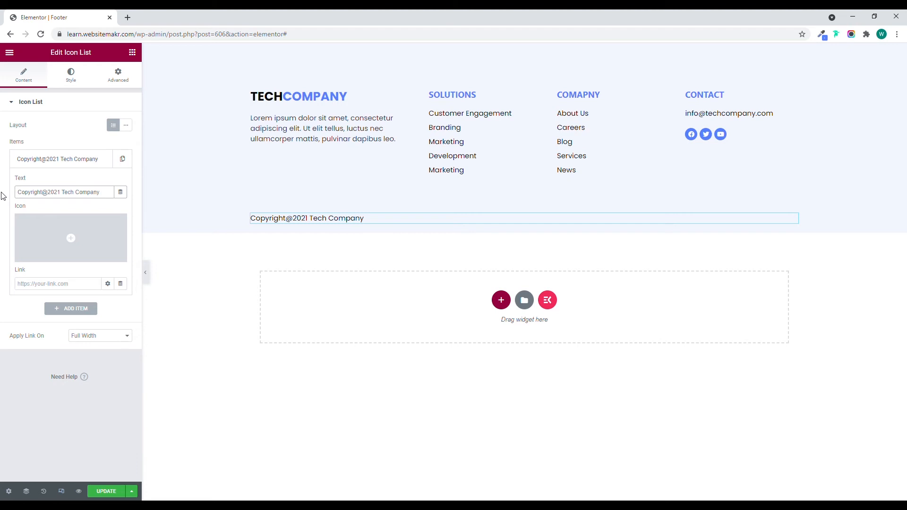
type(". All rights re")
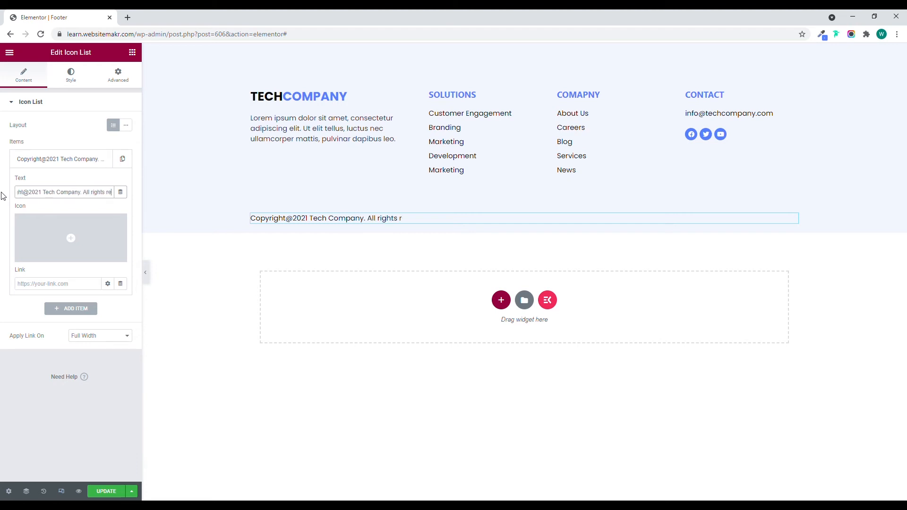
type("served.")
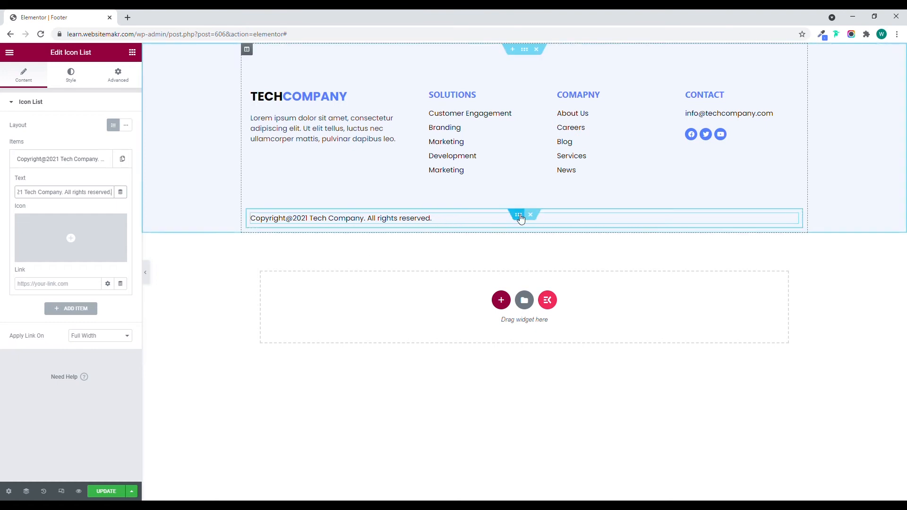
Give the copyright column a Solid border with unlinked widths, 1 px at the top and 0 on the other sides.
left_click(251, 215)
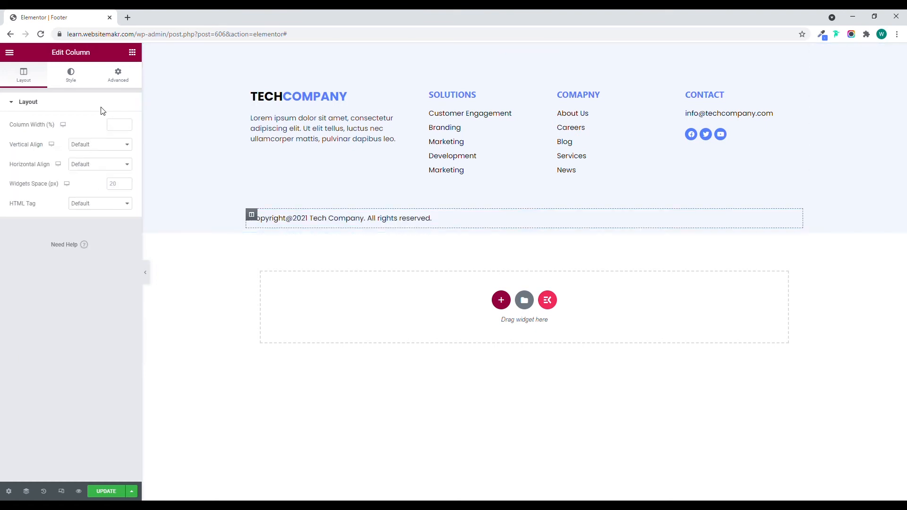
left_click(118, 84)
left_click(77, 80)
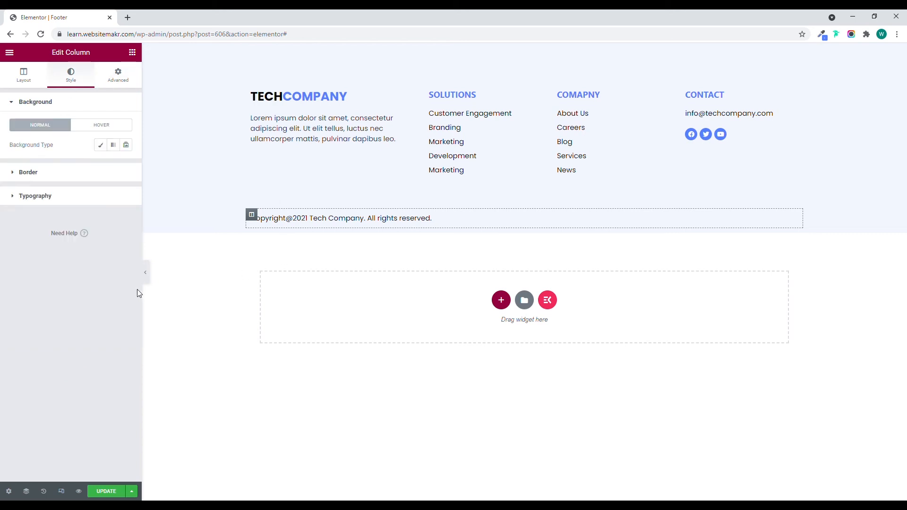
left_click(75, 173)
left_click(126, 227)
left_click(126, 227)
left_click(112, 225)
left_click(73, 175)
left_click(78, 185)
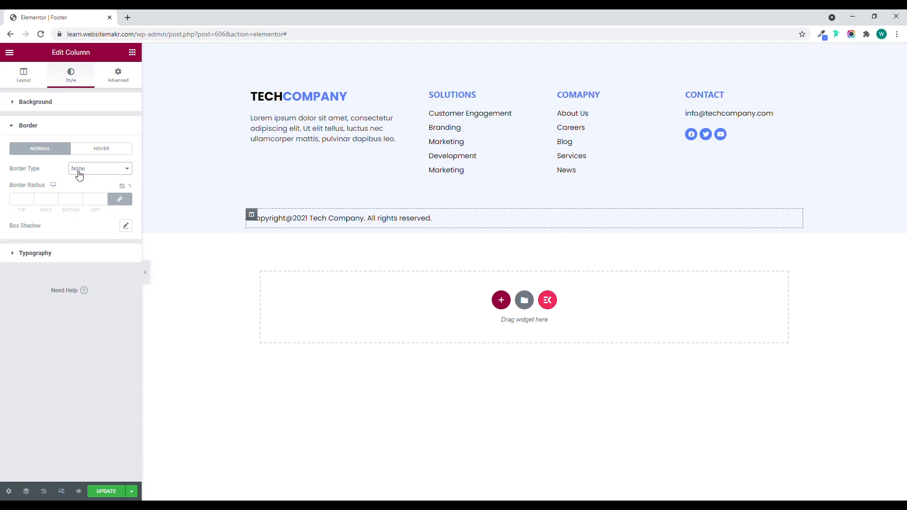
left_click(120, 200)
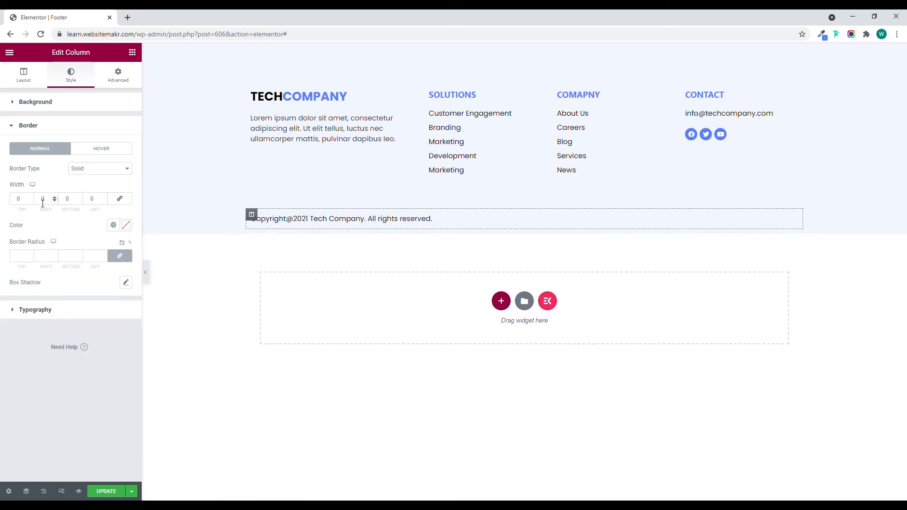
left_click(19, 199)
type("1")
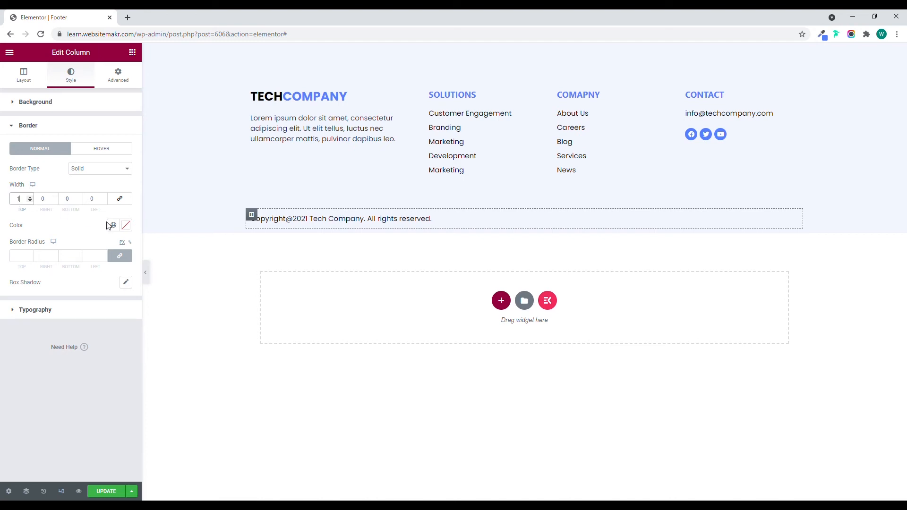
Set the copyright column's border color to grey #929292 and preview the footer without the editing panel.
left_click(126, 225)
mouse_move(47, 305)
left_mouse_down()
mouse_move(11, 310)
mouse_move(8, 294)
left_mouse_up()
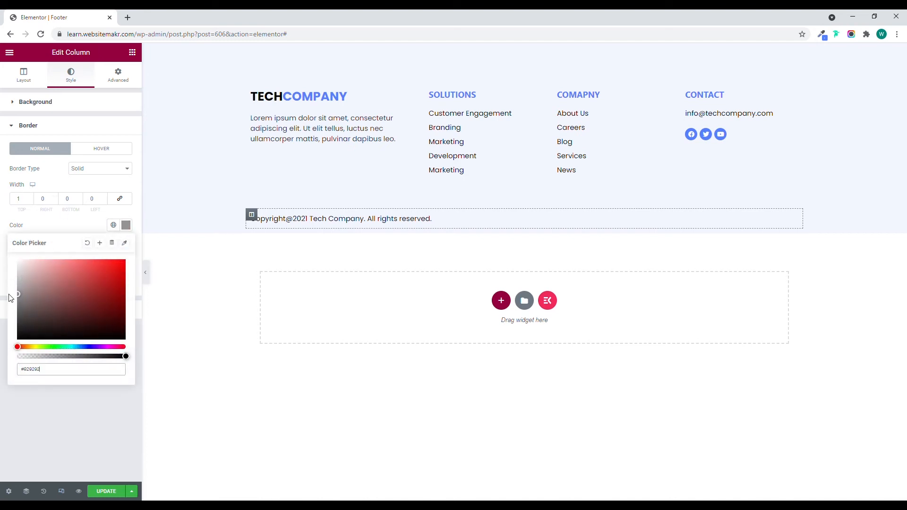
left_click(59, 234)
left_click(145, 273)
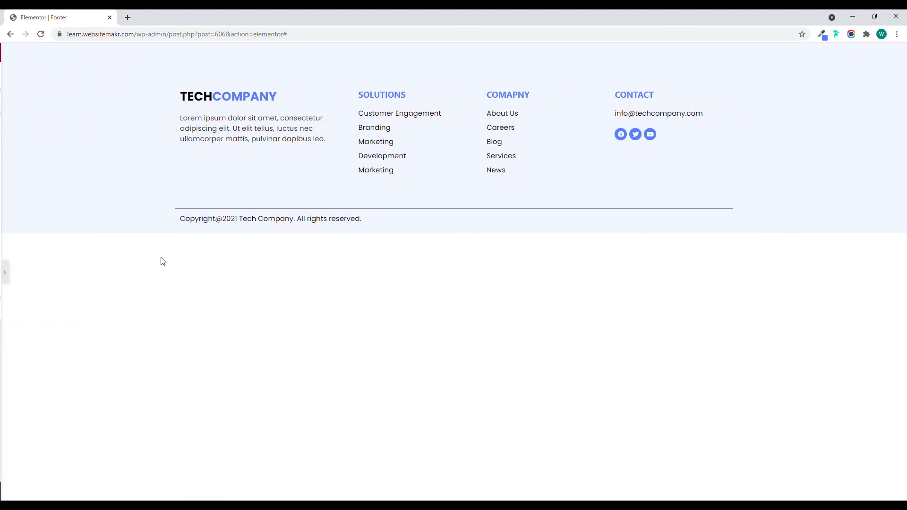
left_click(5, 273)
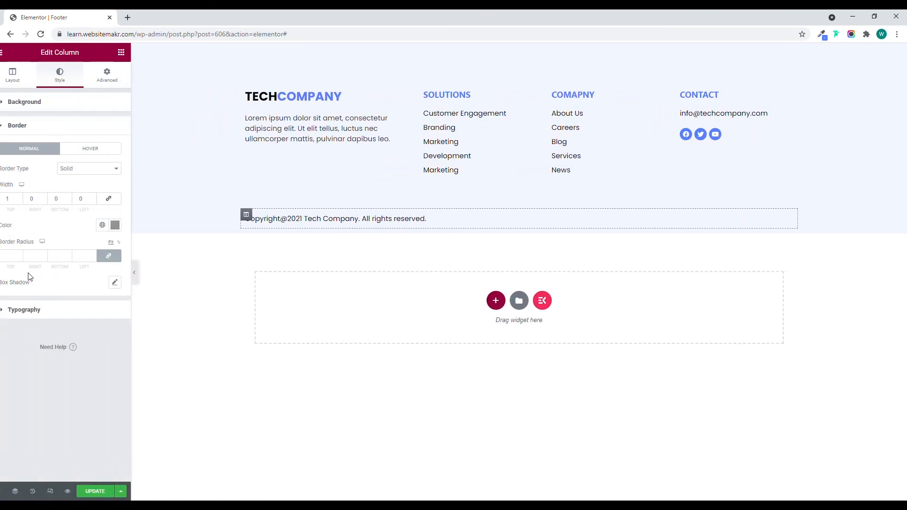
Change the copyright column's border color to a lighter grey and preview the footer line again.
left_click(126, 225)
left_click_drag(21, 294, 14, 274)
left_click(53, 229)
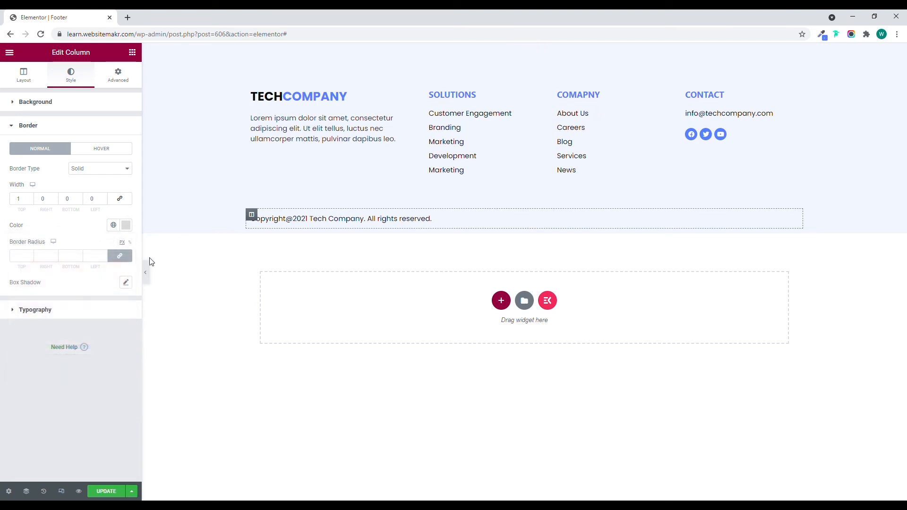
left_click(146, 271)
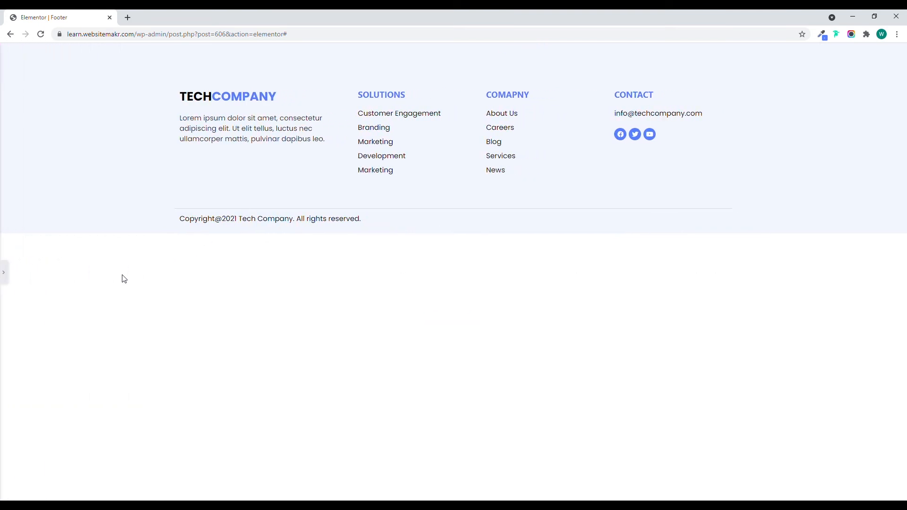
left_click(3, 272)
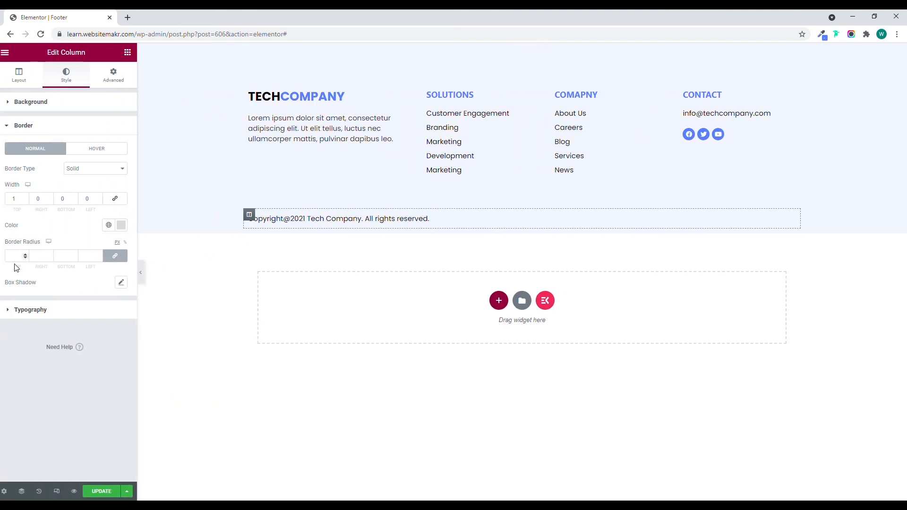
Set the copyright column's border color to grey #A8A8A8 and check the line in the full-width footer preview.
left_click(125, 225)
left_click_drag(23, 289, 15, 288)
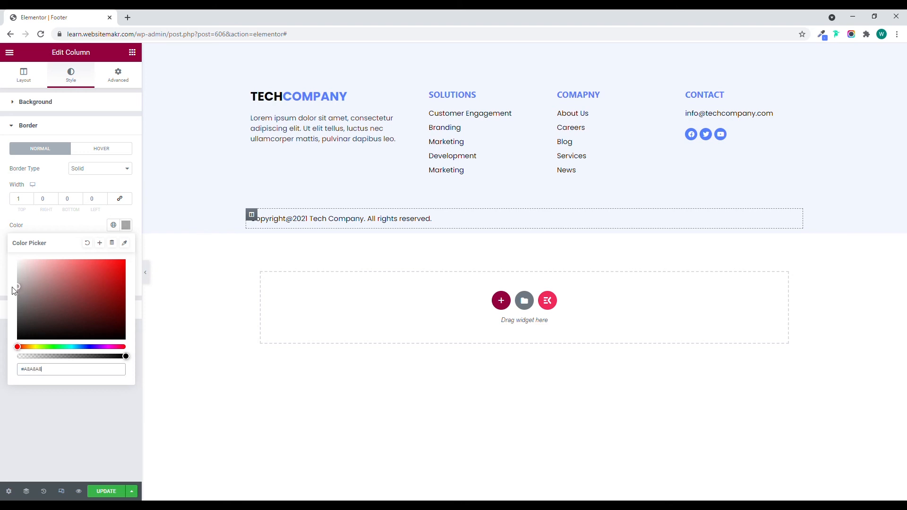
left_click(69, 222)
left_click(145, 272)
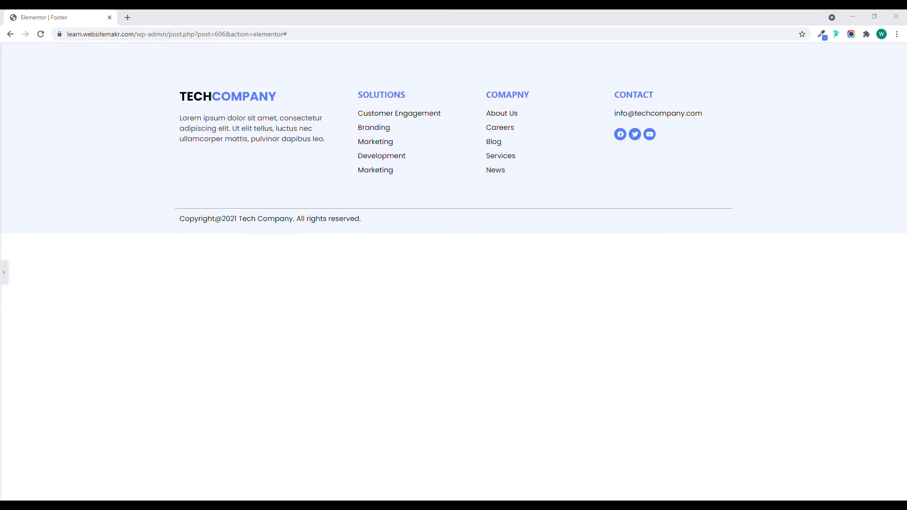
left_click(4, 272)
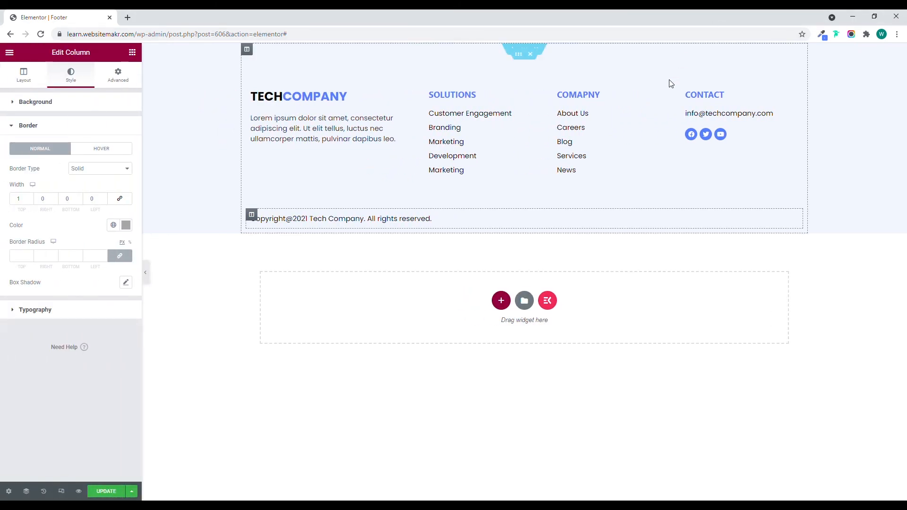
Check the footer's mobile layout in responsive mode, return to the desktop layout and update the footer.
left_click(61, 491)
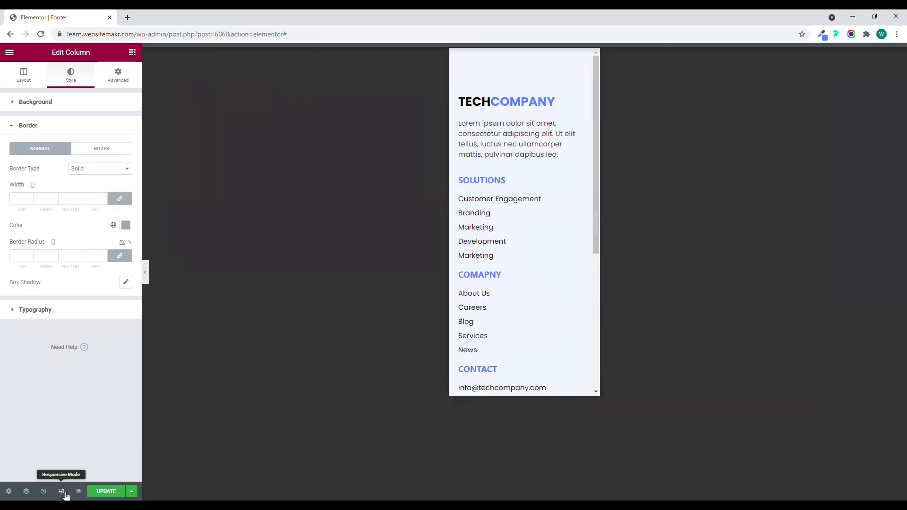
scroll(475, 285, "down", 5)
scroll(475, 285, "up", 5)
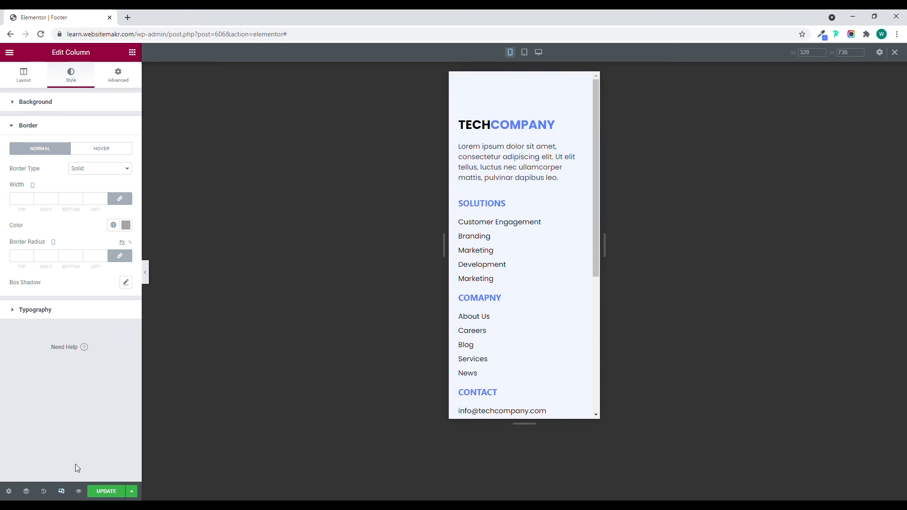
left_click(61, 491)
left_click(116, 491)
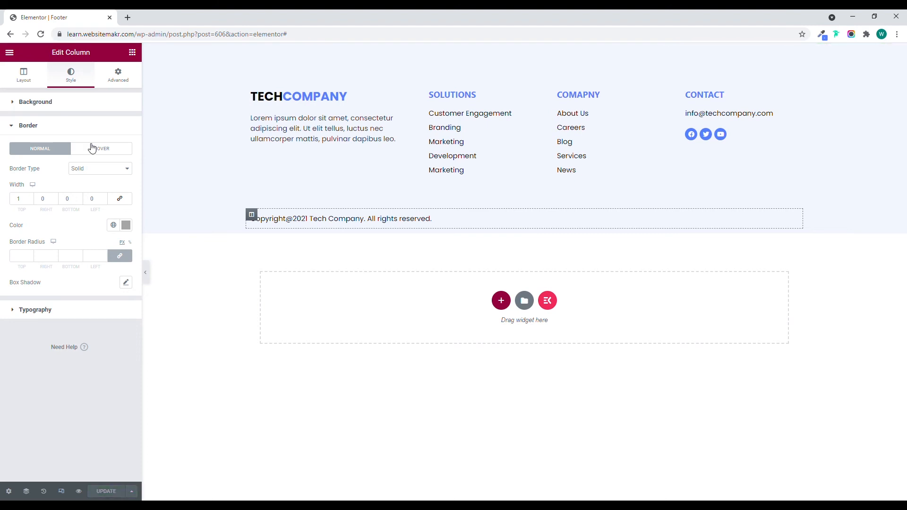
Exit the footer editor to the WordPress dashboard and check the header and footer on the live site.
left_click(9, 52)
left_click(50, 216)
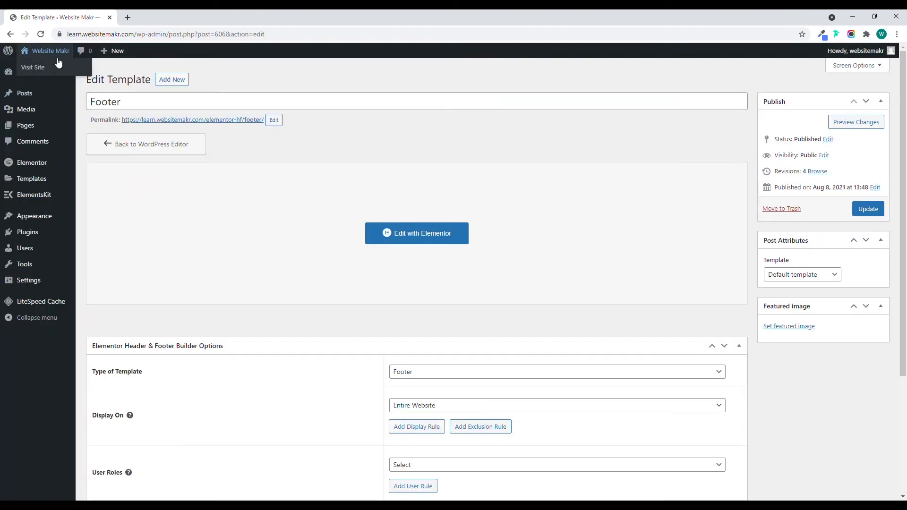
middle_click(62, 67)
left_click(151, 18)
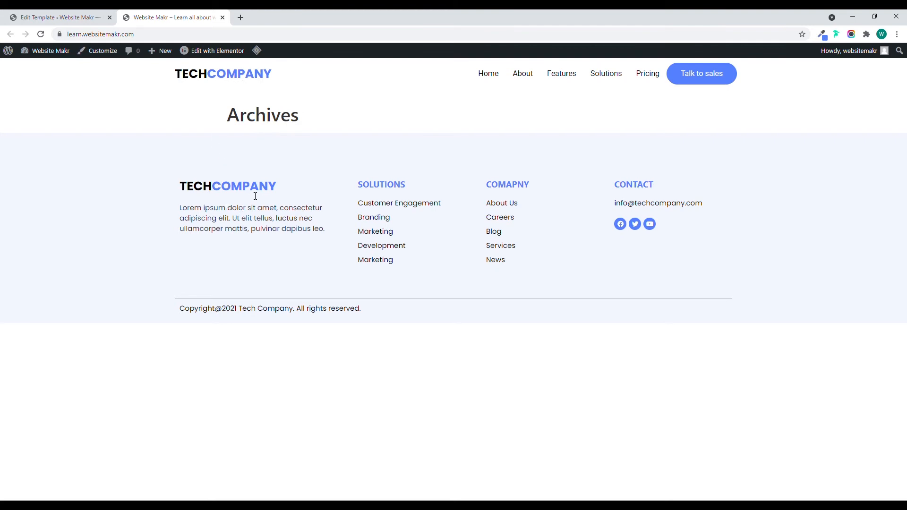
left_click(223, 18)
Add a new page titled Home and publish it.
mouse_move(23, 125)
left_click(102, 131)
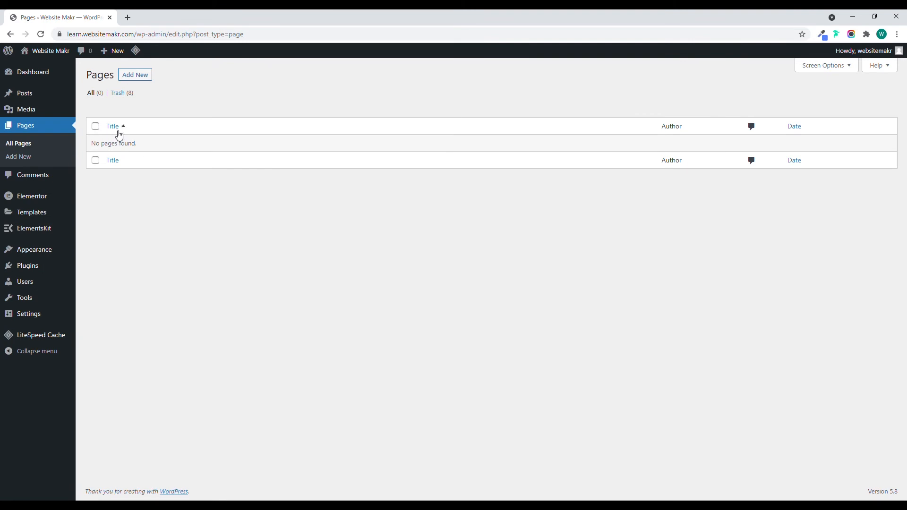
left_click(137, 78)
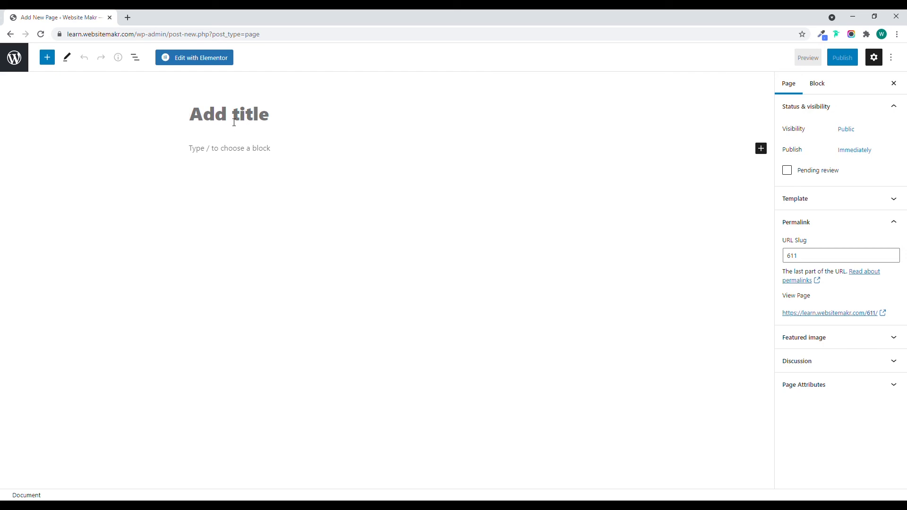
type("Home")
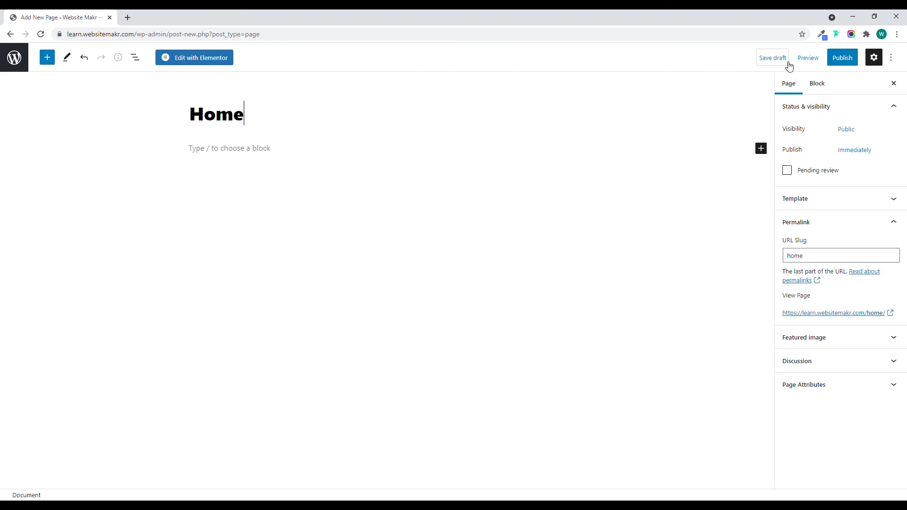
left_click(836, 58)
left_click(822, 61)
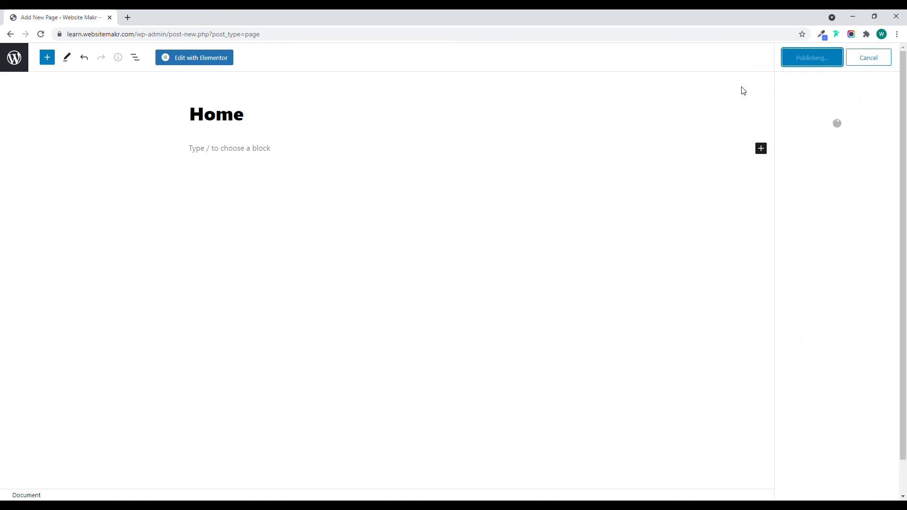
Open the Home page in the Elementor editor and set its page layout to full width.
left_click(206, 60)
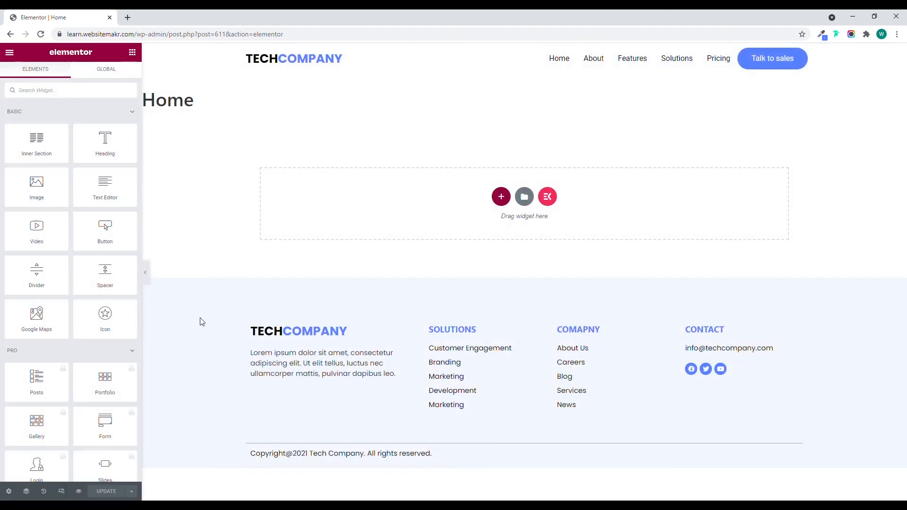
left_click(8, 492)
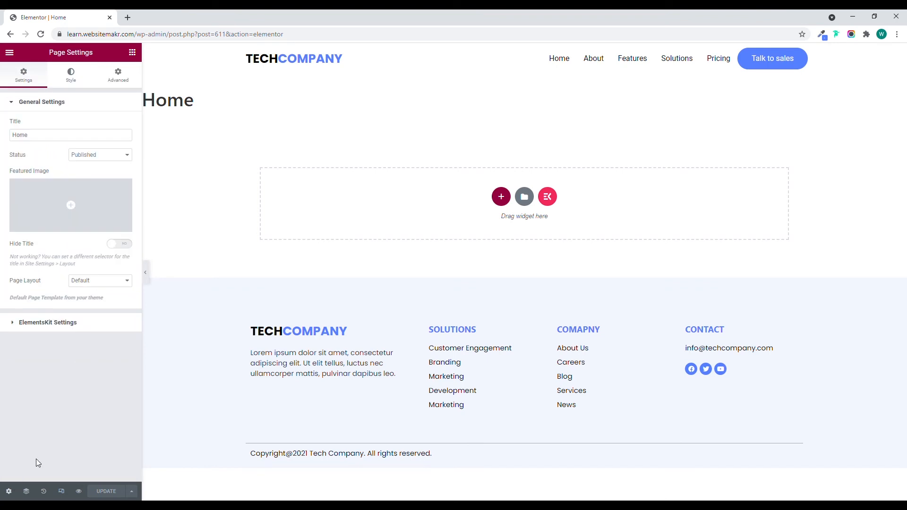
left_click(100, 281)
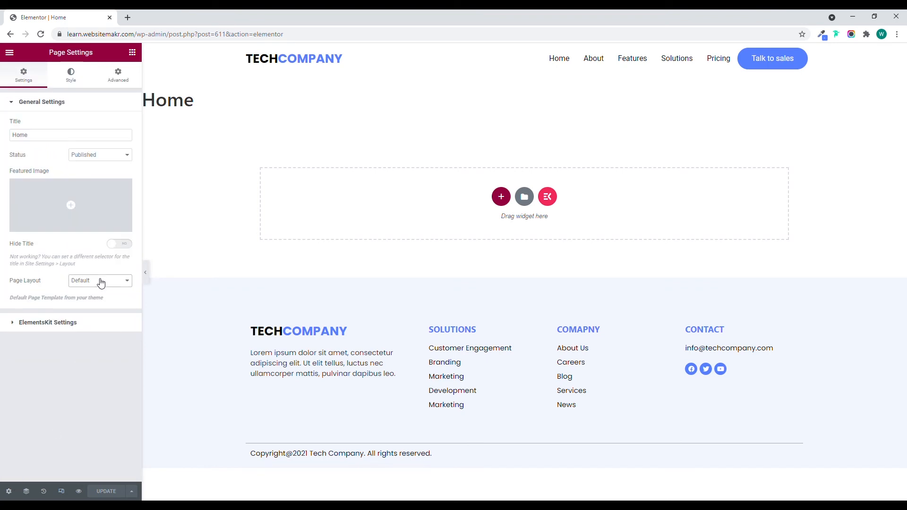
left_click(101, 309)
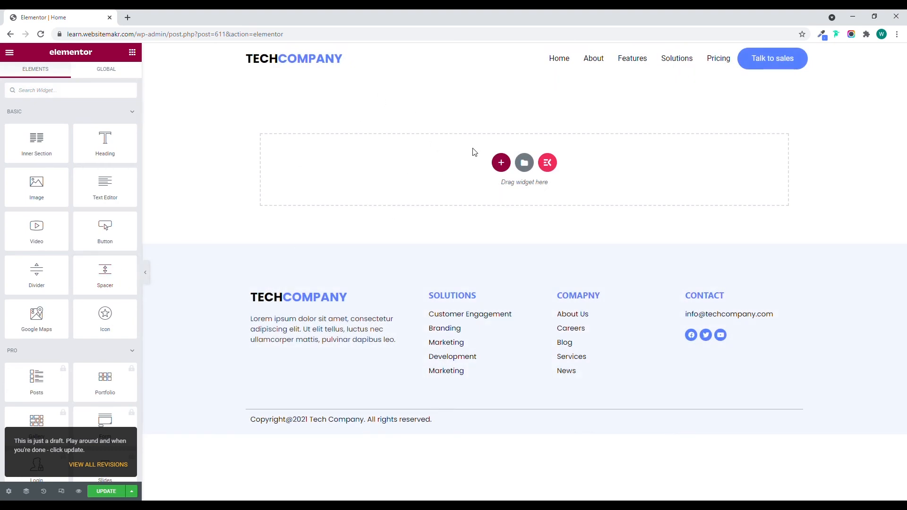
Browse the ElementsKit page templates and insert the Software – Home Page template into the Home page.
left_click(548, 163)
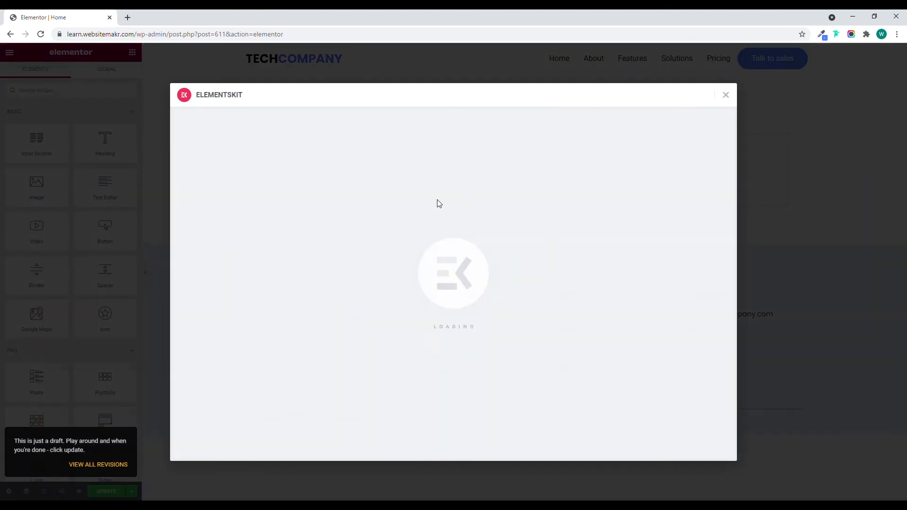
scroll(399, 223, "down", 5)
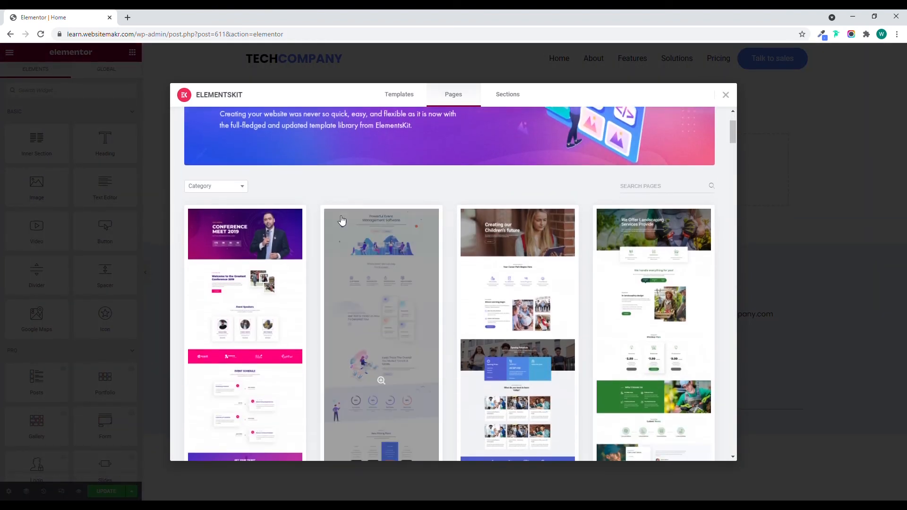
scroll(342, 221, "down", 5)
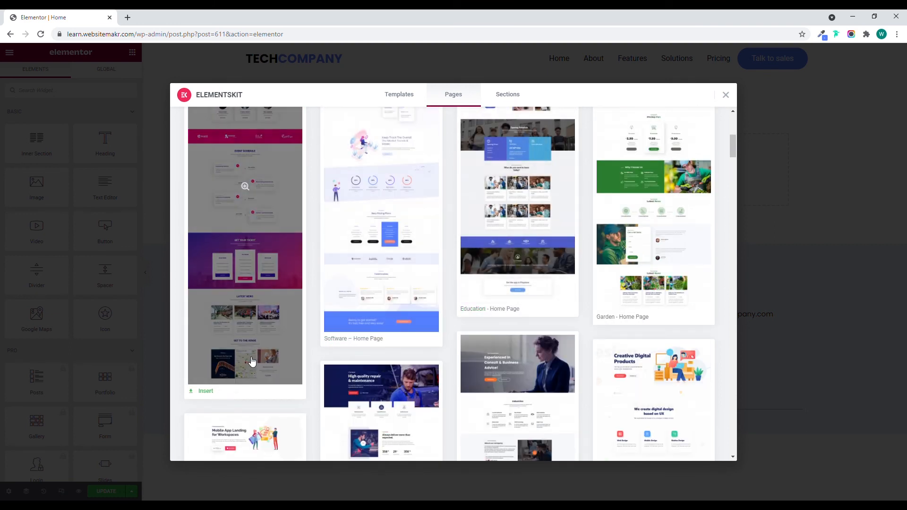
scroll(246, 358, "down", 8)
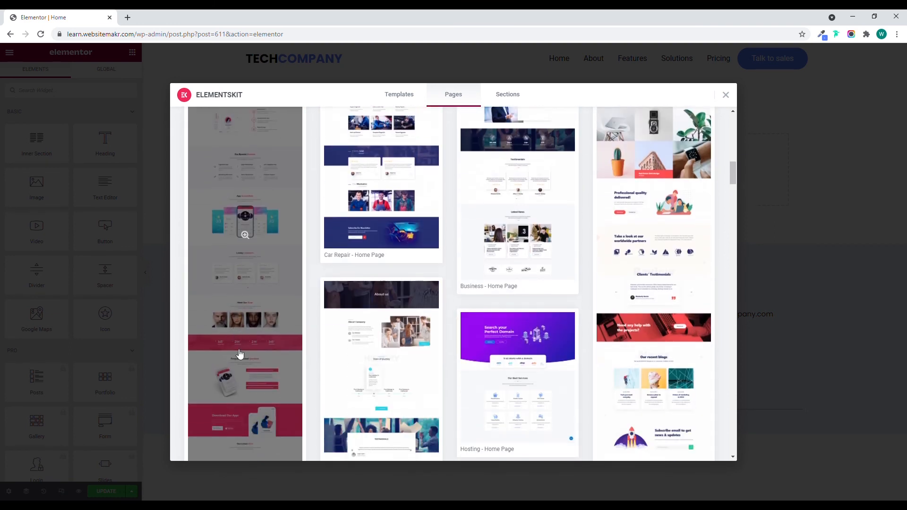
scroll(522, 407, "down", 3)
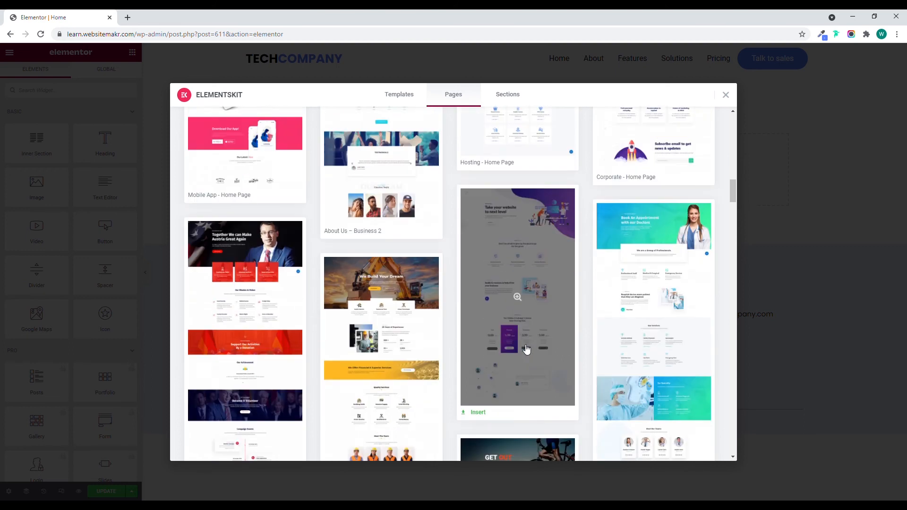
scroll(435, 282, "up", 9)
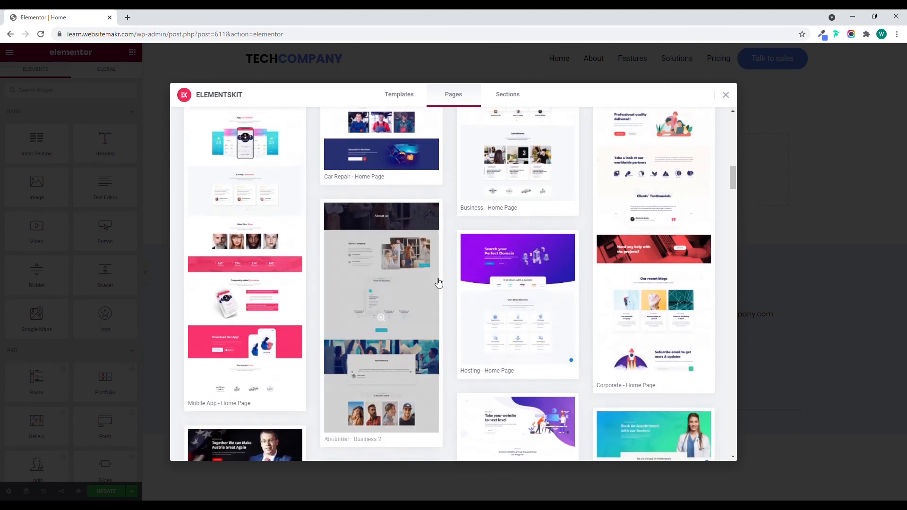
scroll(435, 282, "up", 7)
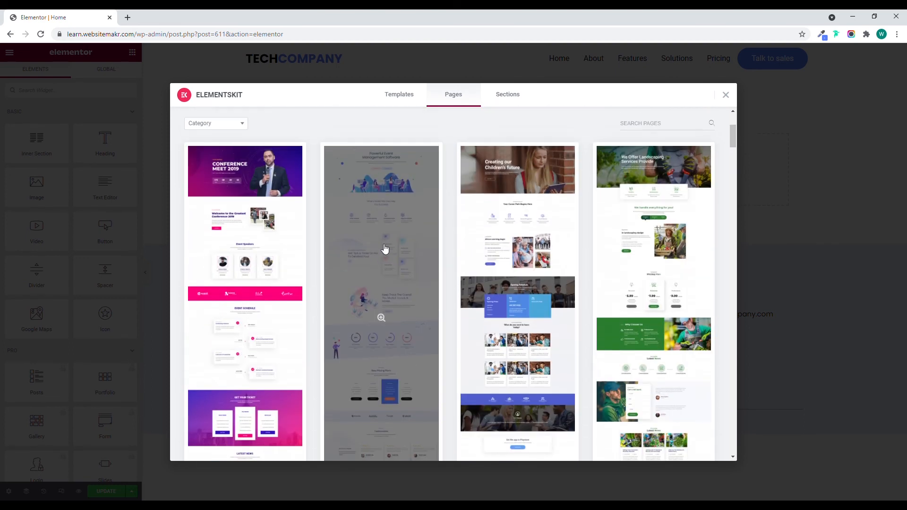
scroll(382, 249, "down", 2)
left_click(344, 371)
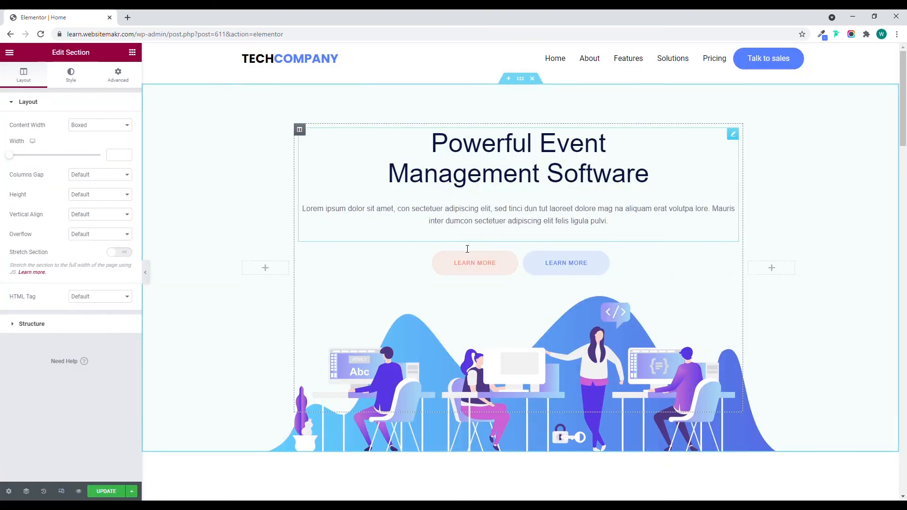
Review the inserted template's sections in the editor, from the hero through pricing and testimonials to the call-to-action banner.
scroll(493, 223, "down", 20)
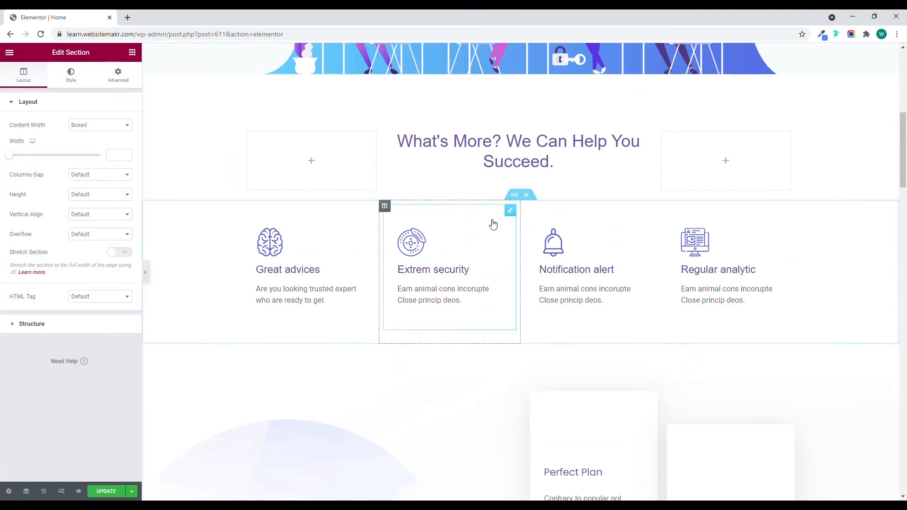
scroll(492, 223, "up", 3)
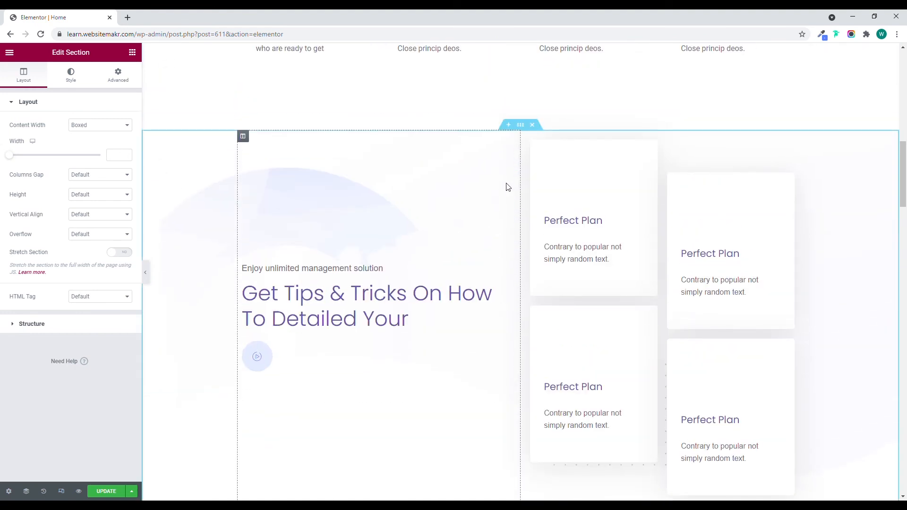
scroll(441, 195, "up", 6)
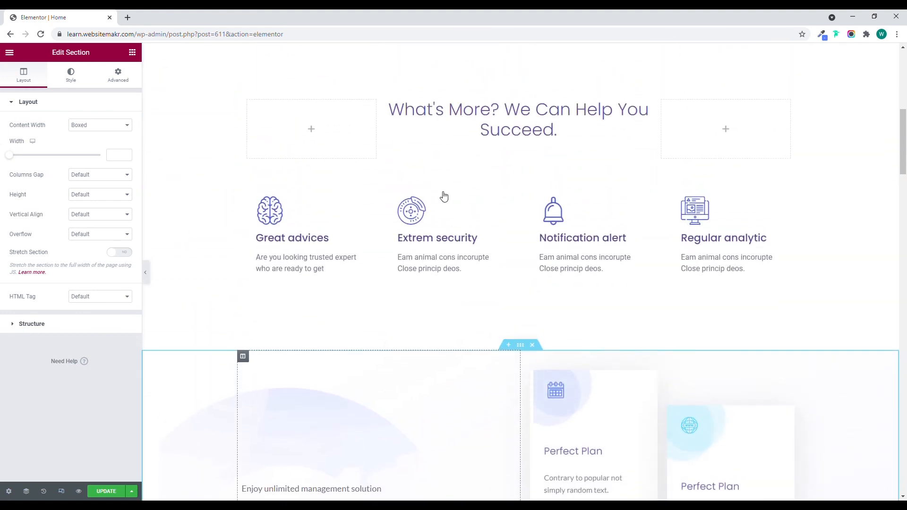
scroll(442, 195, "down", 5)
scroll(440, 193, "down", 15)
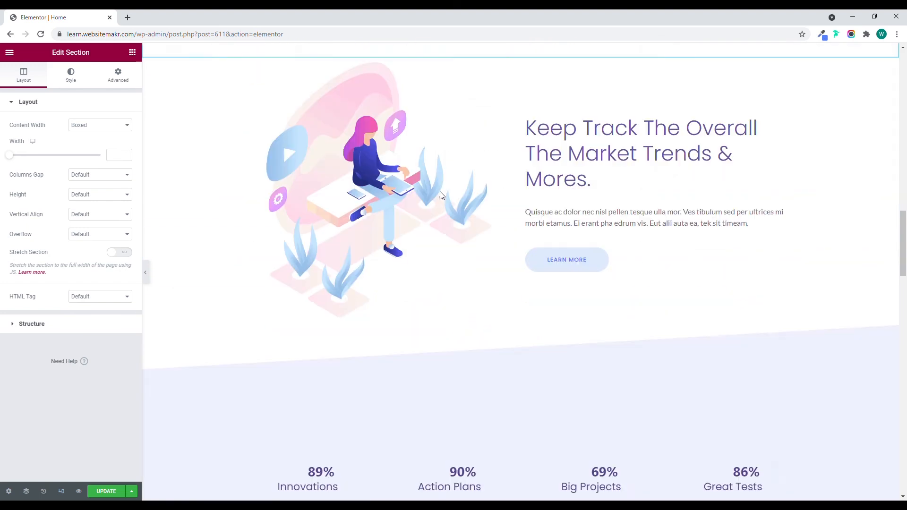
scroll(440, 192, "down", 15)
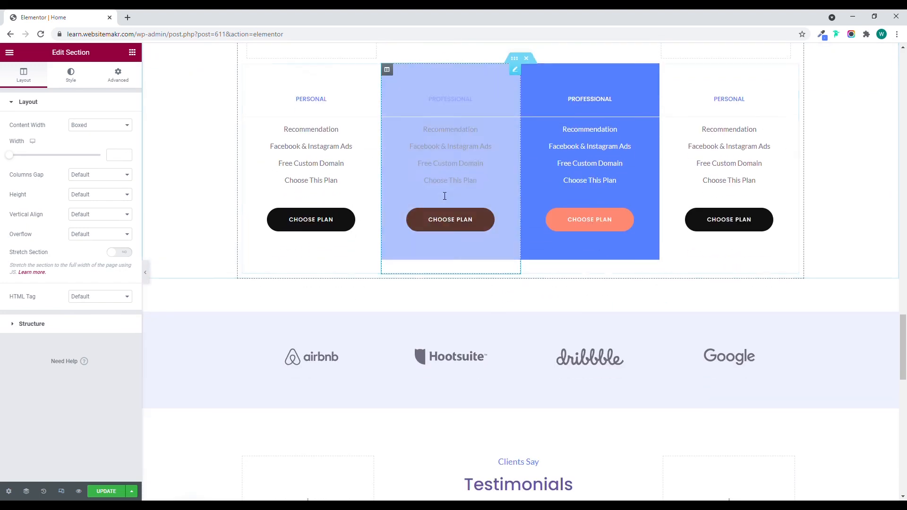
scroll(442, 195, "down", 5)
scroll(442, 194, "up", 15)
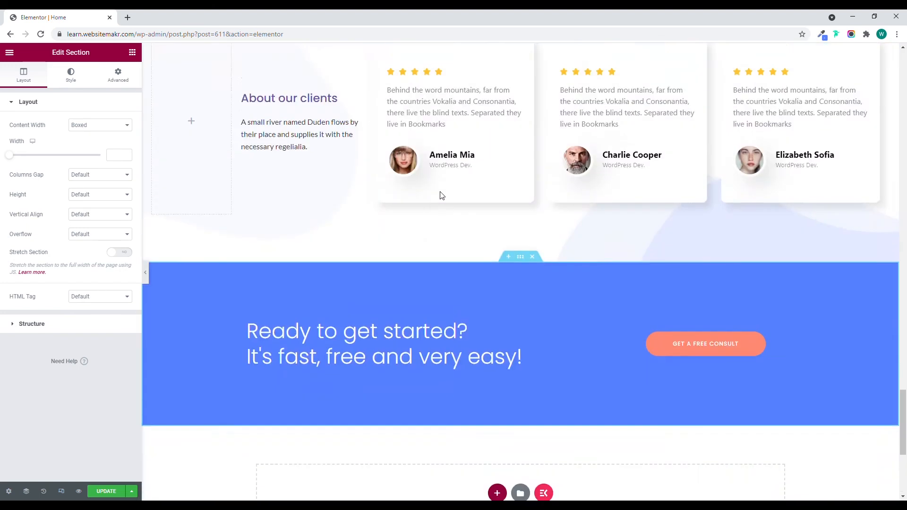
scroll(441, 194, "up", 20)
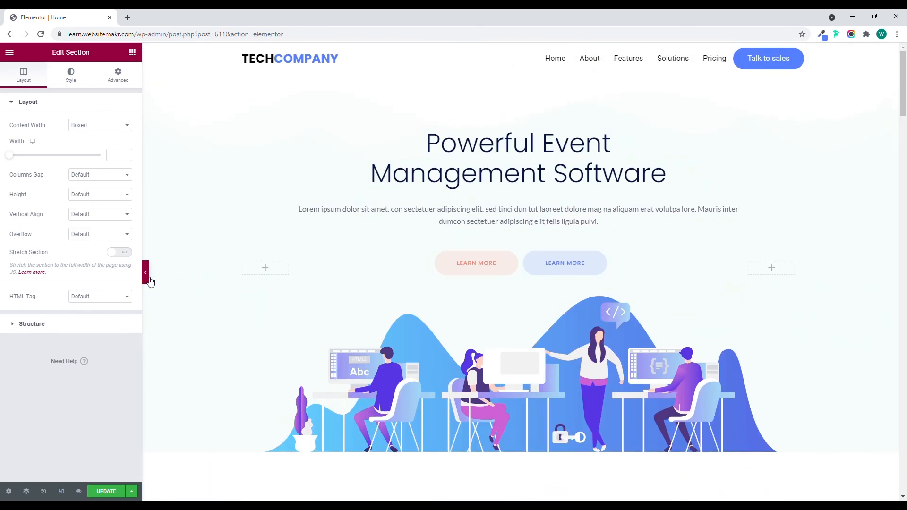
Preview the Home page at full width without the editing panel, then bring the panel back.
left_click(145, 272)
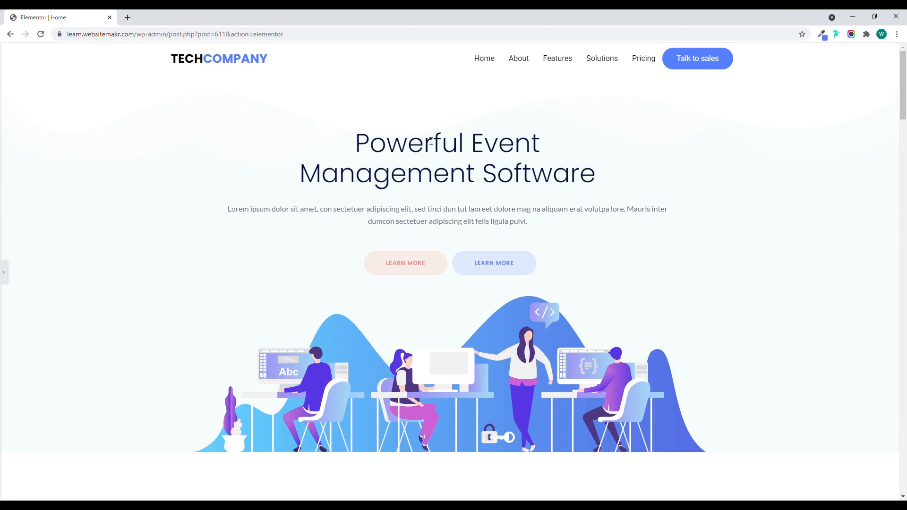
scroll(354, 125, "down", 10)
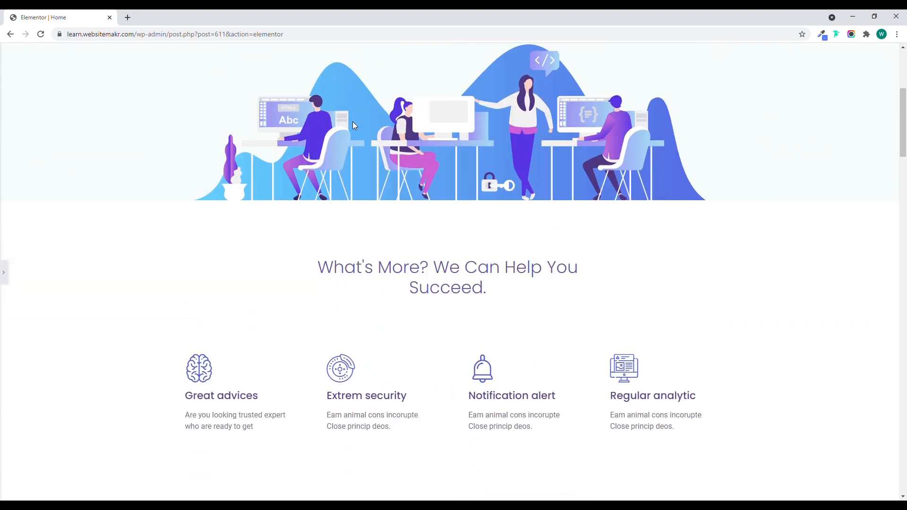
scroll(354, 125, "down", 15)
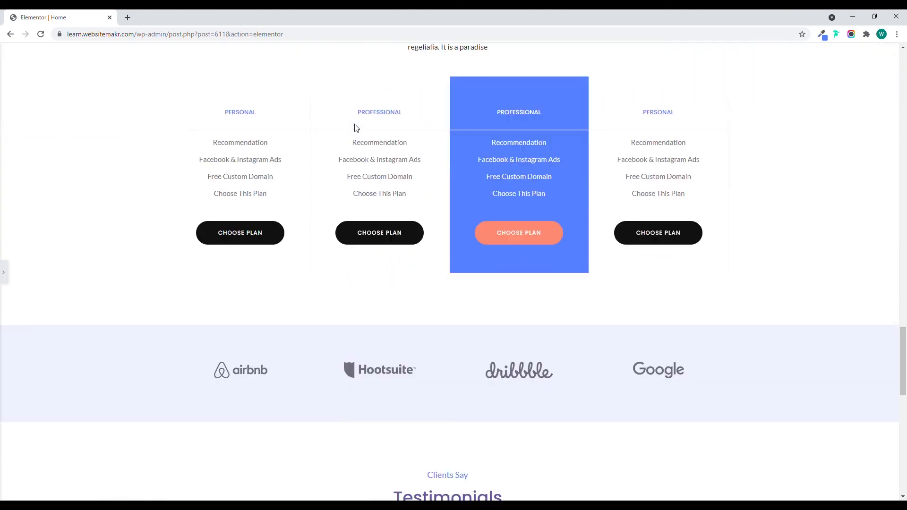
scroll(357, 129, "up", 18)
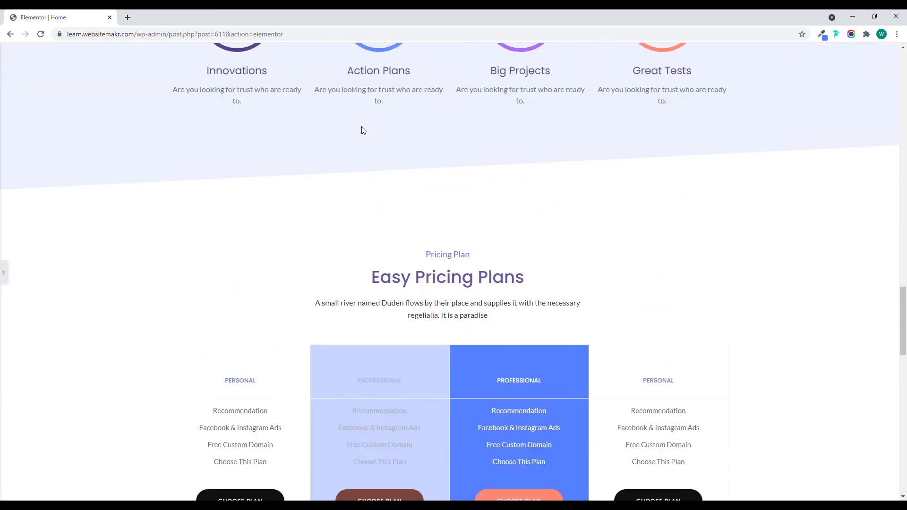
scroll(359, 124, "up", 10)
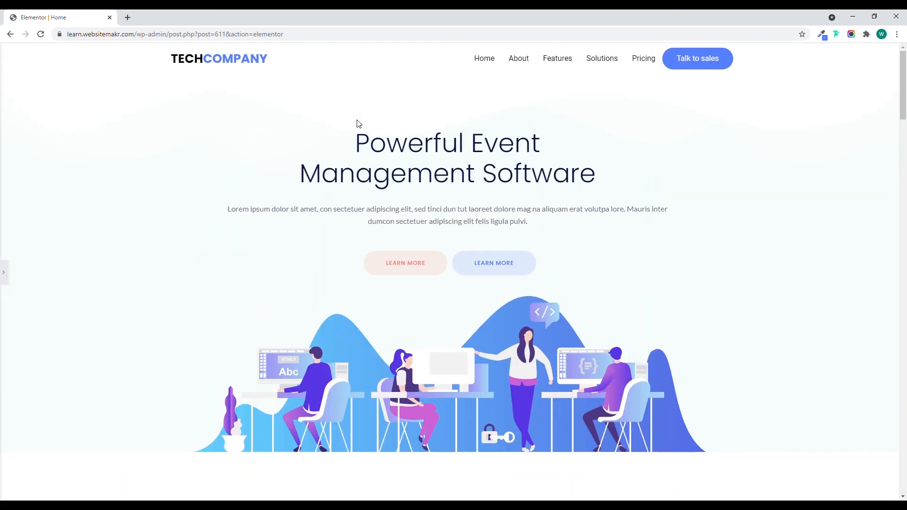
left_click(10, 271)
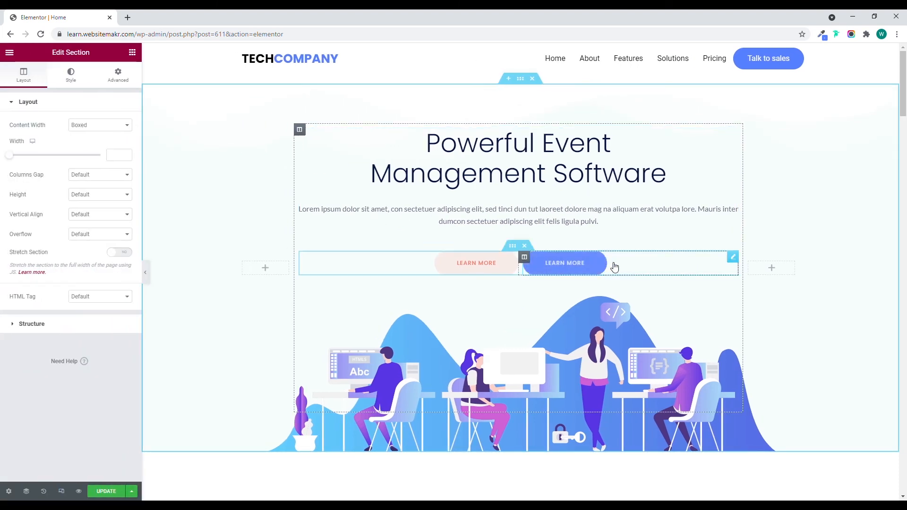
Change the label of the hero section's blue Learn More button to Contact US and update the page.
left_click(733, 258)
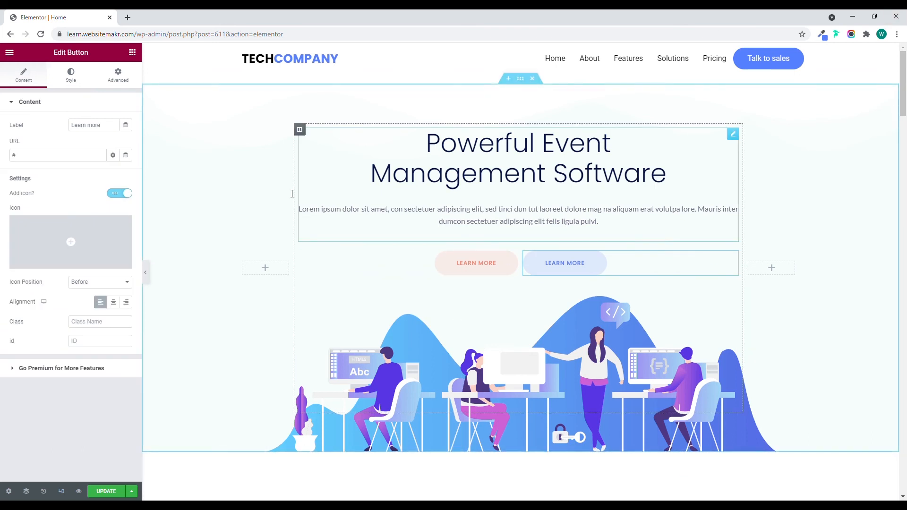
left_click_drag(107, 130, 77, 135)
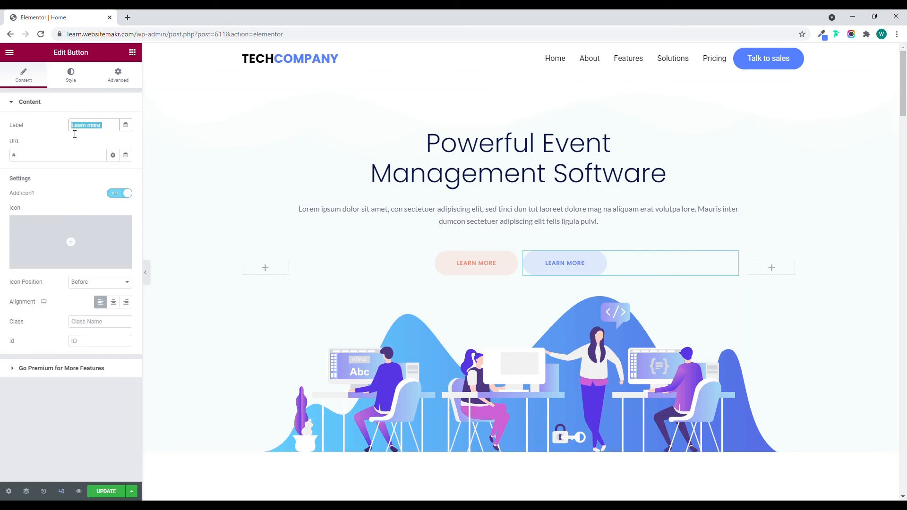
type("Contact US")
scroll(431, 214, "down", 7)
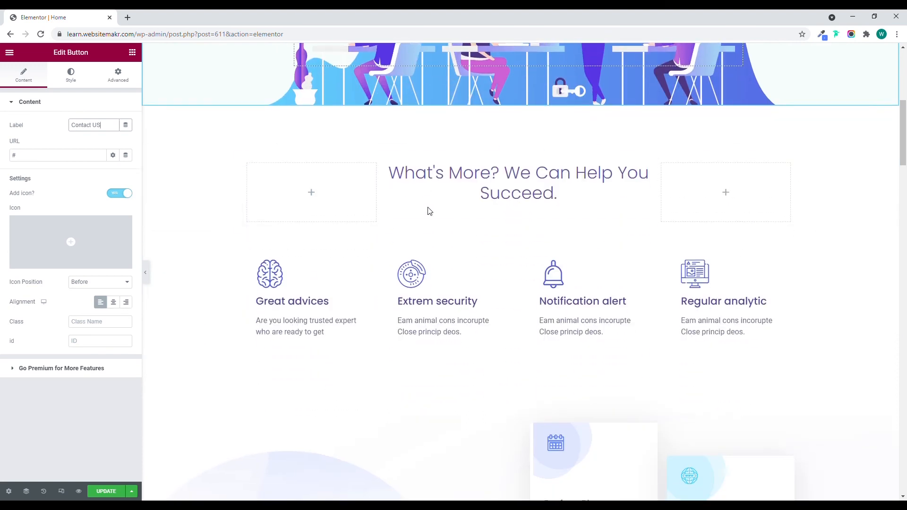
scroll(430, 211, "down", 5)
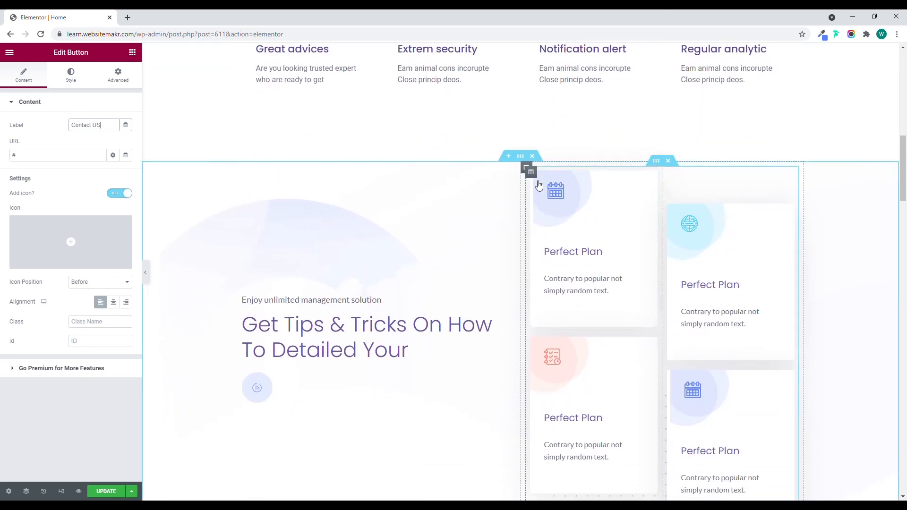
left_click(107, 492)
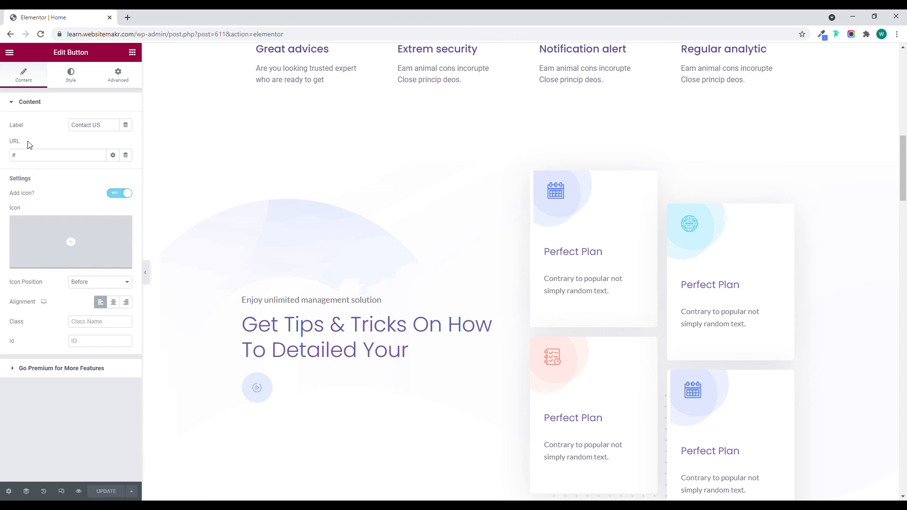
View the published Home page and examine its hero, feature icons and Perfect Plan cards.
left_click(10, 52)
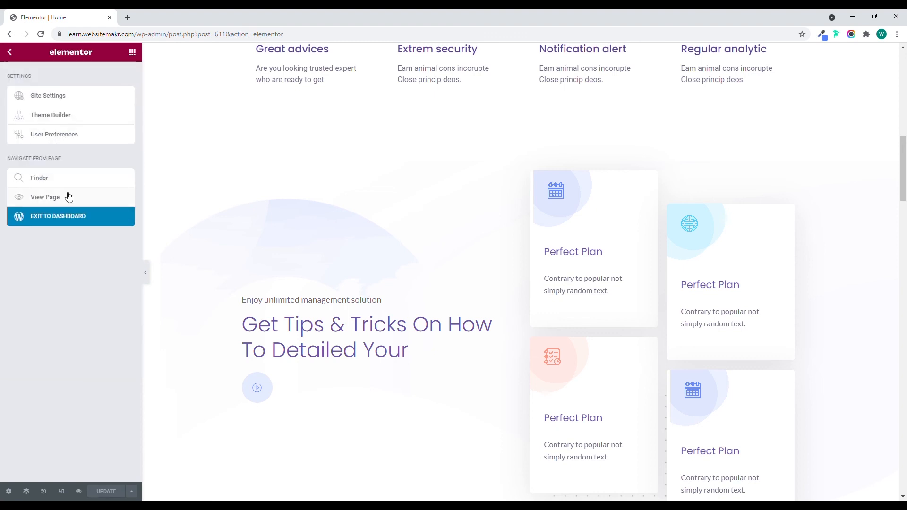
left_click(94, 199)
left_click(158, 14)
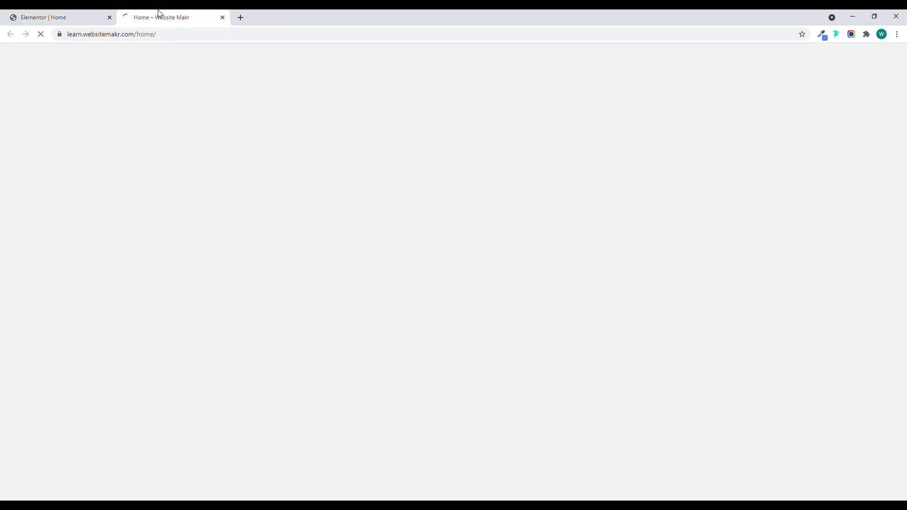
scroll(332, 176, "down", 4)
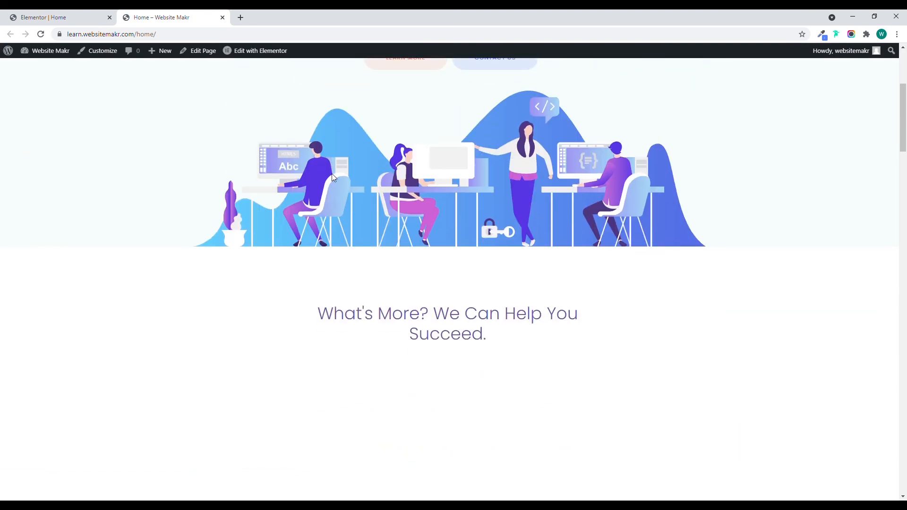
scroll(333, 178, "down", 10)
scroll(335, 176, "up", 2)
scroll(467, 183, "down", 3)
scroll(508, 257, "up", 5)
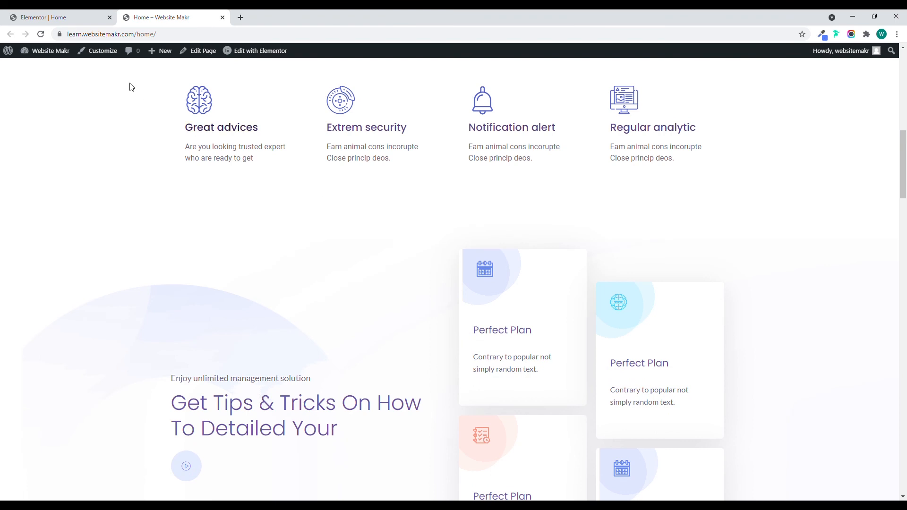
Back in the page editor, set the first Perfect Plan card's background image position to Center Center.
left_click(45, 17)
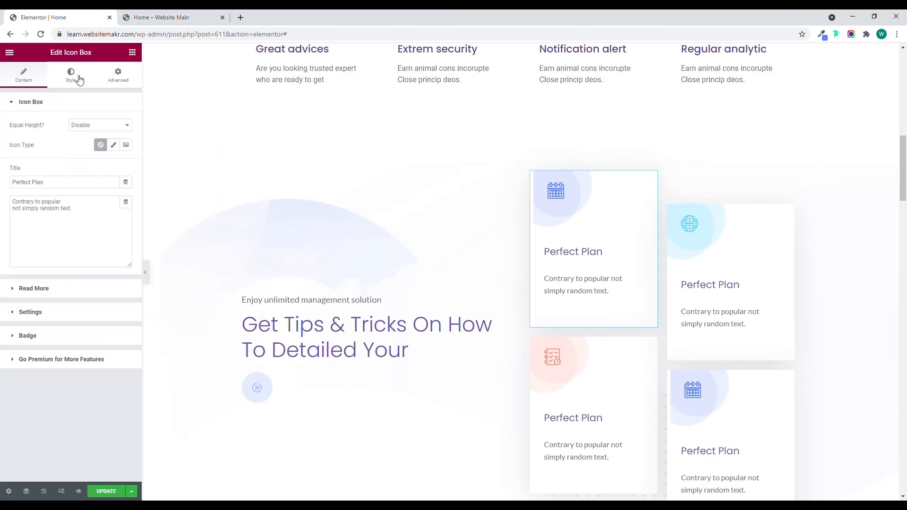
left_click(78, 80)
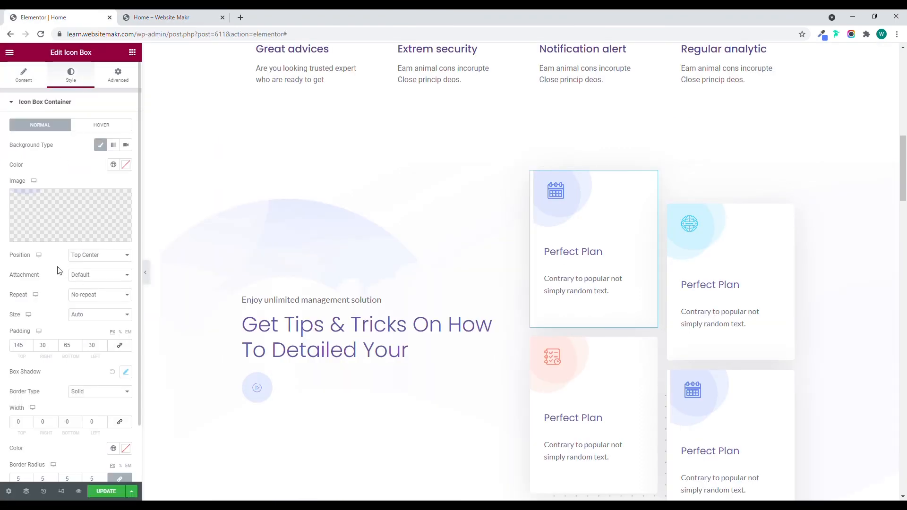
left_click(93, 267)
left_click(92, 276)
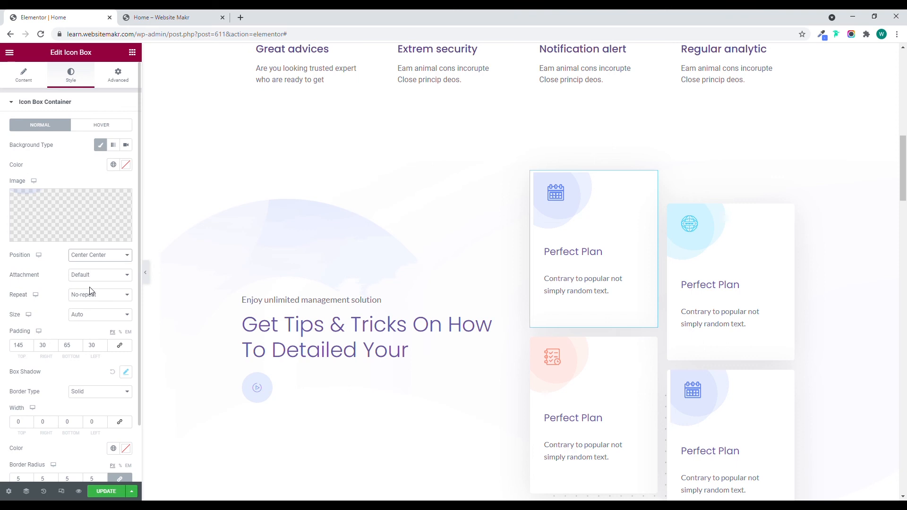
Try the Custom background image position on the first Perfect Plan card and undo it.
left_click(93, 341)
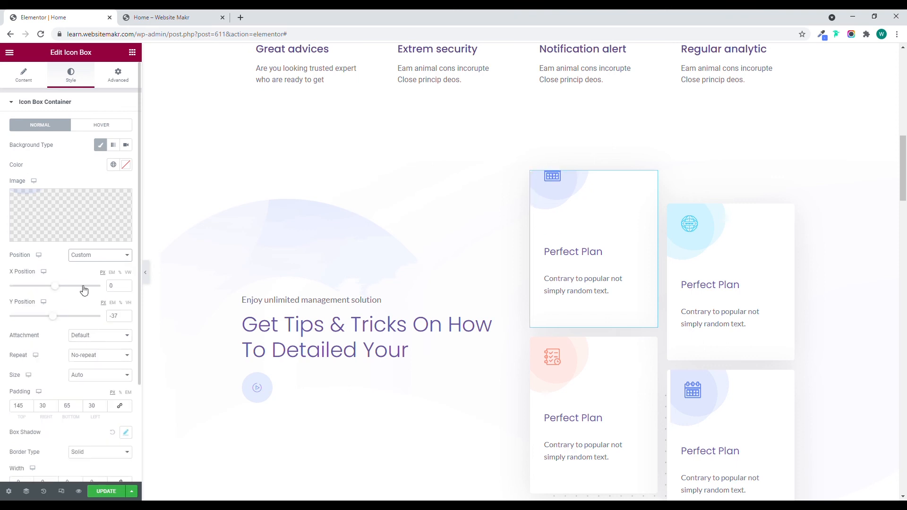
left_click(76, 263)
key("ctrl+z")
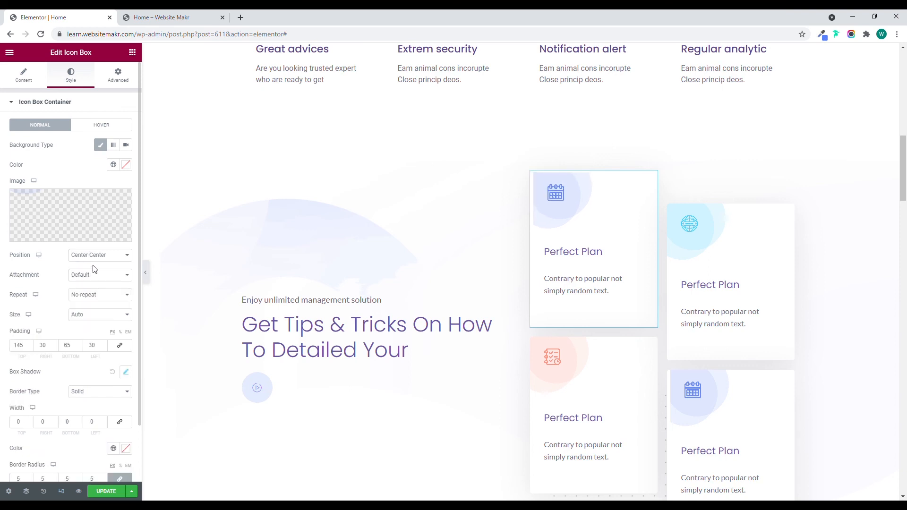
Set the background image size to Cover on both Perfect Plan cards with the blue calendar icon and update the page.
left_click(92, 340)
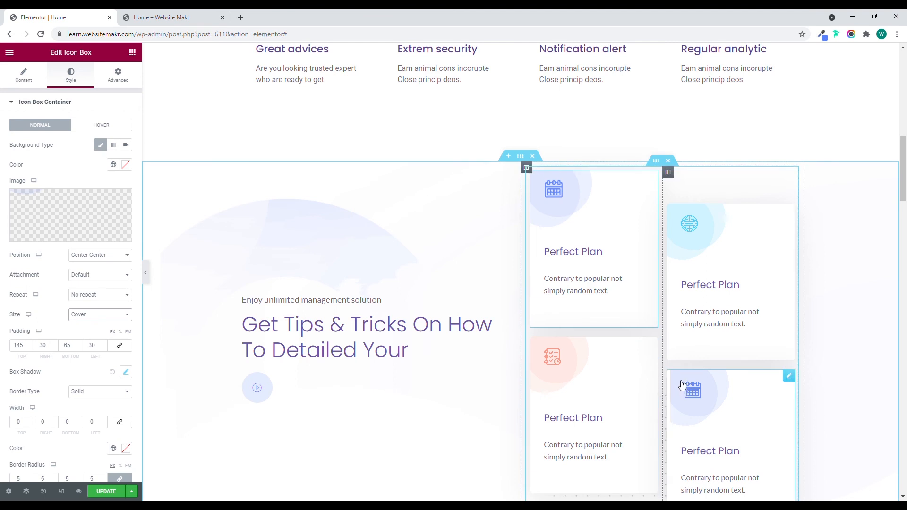
left_click(789, 377)
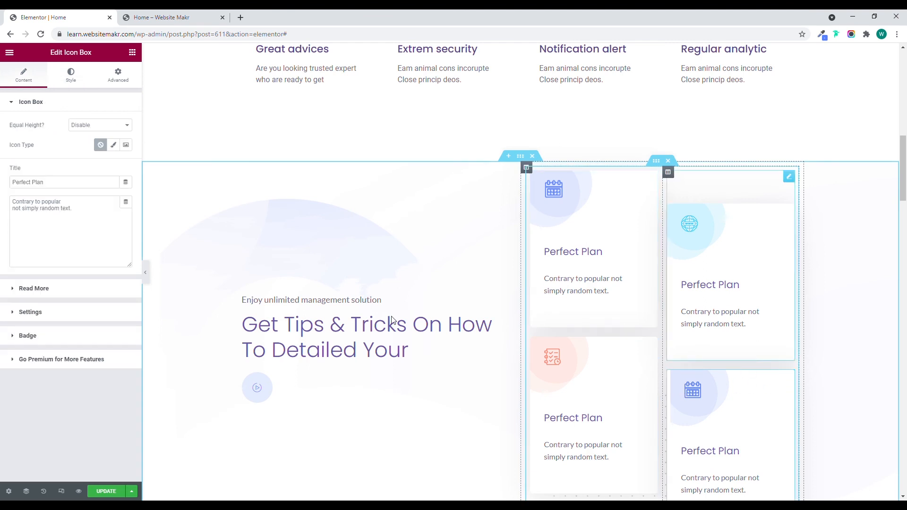
left_click(79, 81)
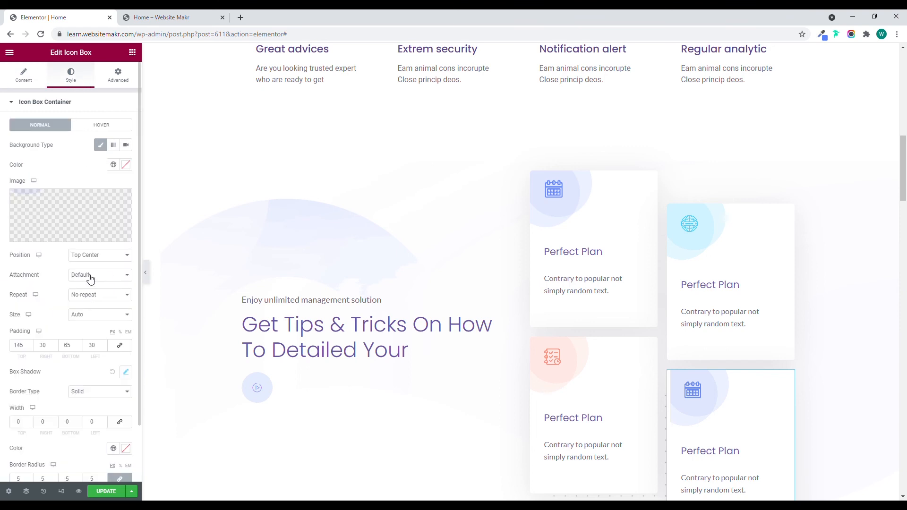
left_click(80, 345)
scroll(735, 298, "down", 3)
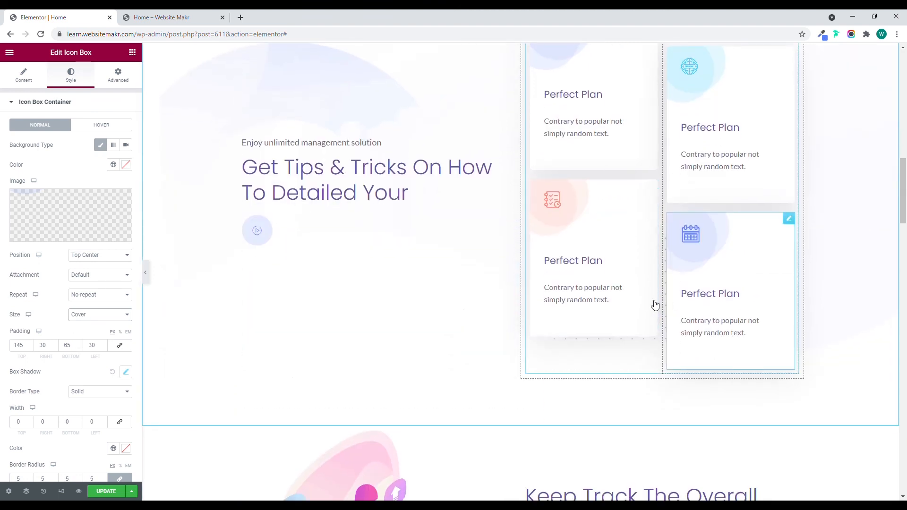
scroll(653, 304, "up", 2)
left_click(107, 492)
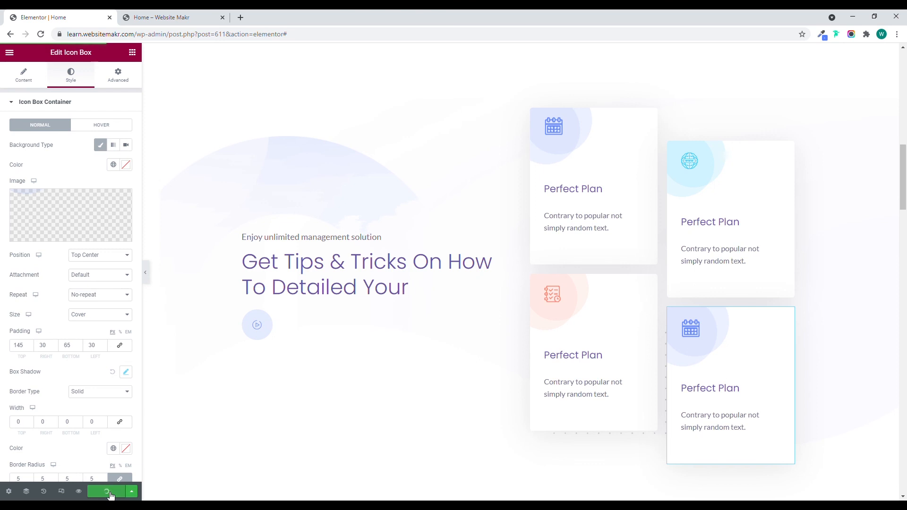
Reload the published Home page and check how the Perfect Plan card backgrounds line up.
left_click(165, 26)
left_click(41, 35)
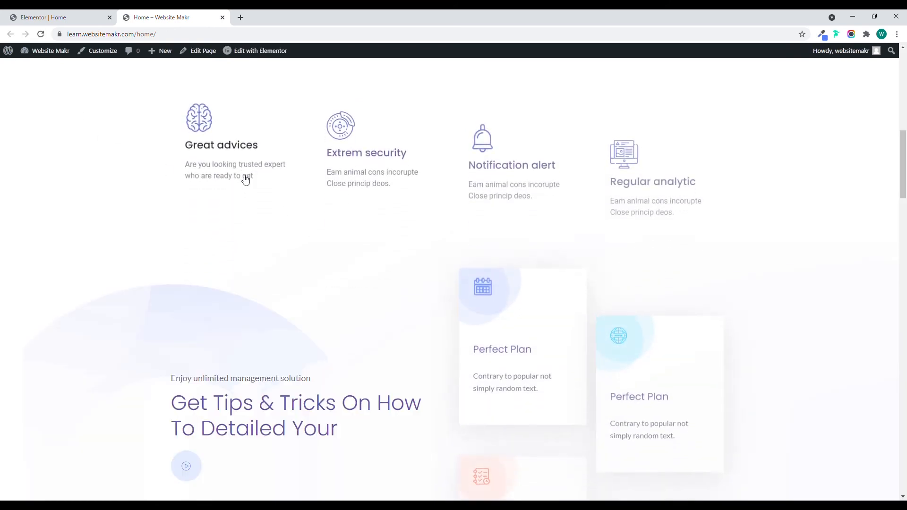
scroll(534, 226, "down", 2)
scroll(534, 226, "down", 2)
scroll(526, 251, "up", 1)
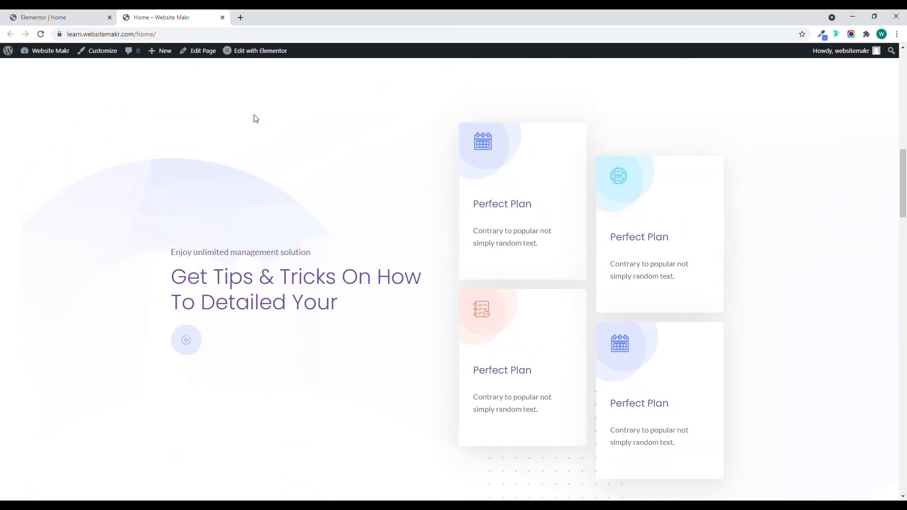
In the editor, set a border radius of 10 px on the first Personal pricing table and preview it at full width.
left_click(51, 17)
scroll(587, 243, "down", 8)
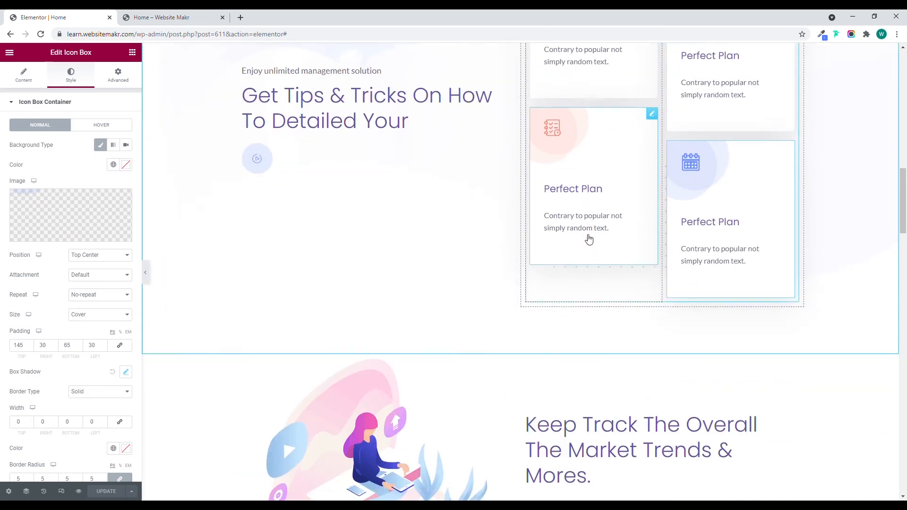
scroll(510, 235, "down", 12)
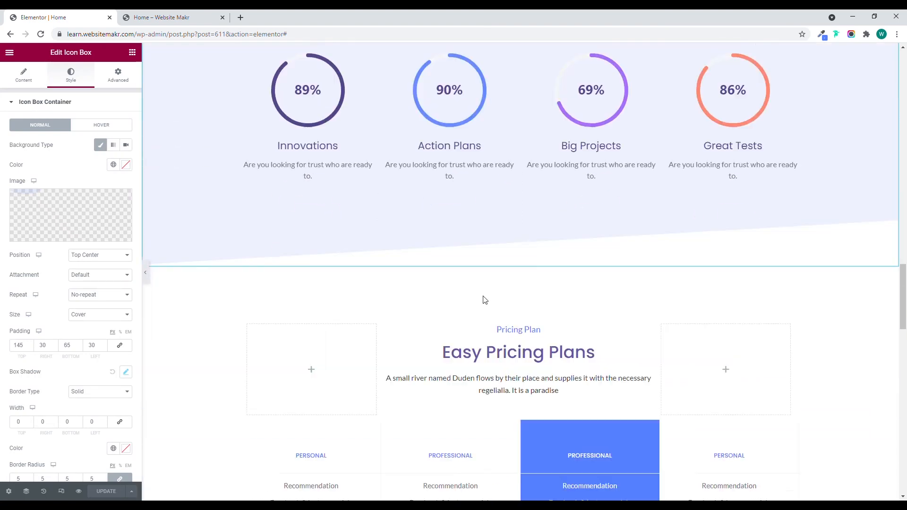
scroll(505, 273, "down", 5)
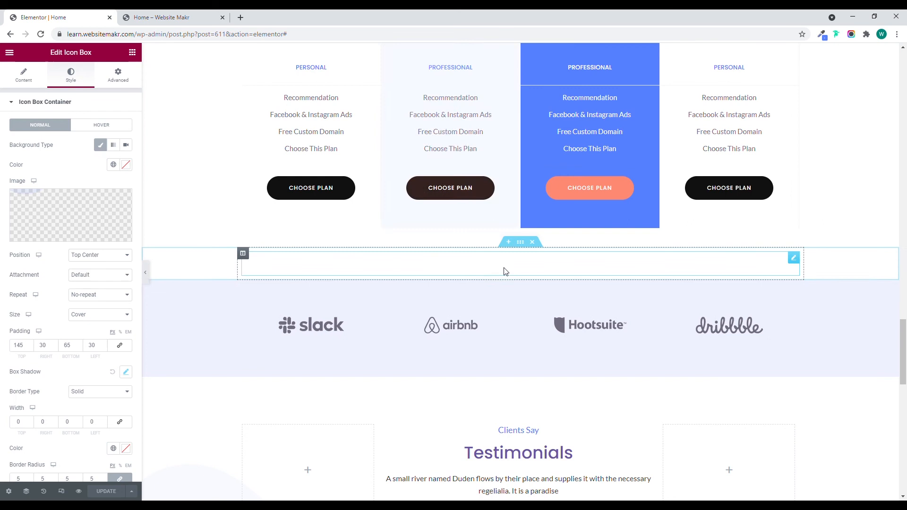
scroll(504, 271, "up", 4)
left_click(358, 235)
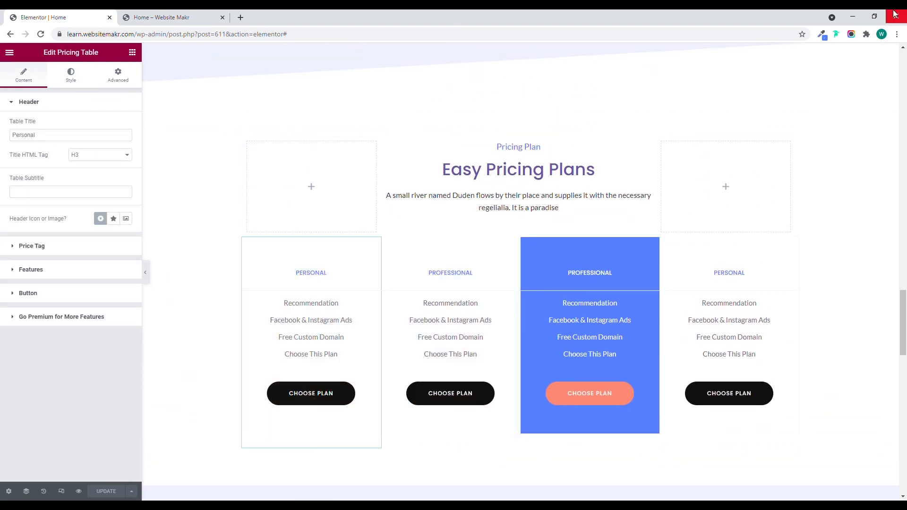
left_click(72, 84)
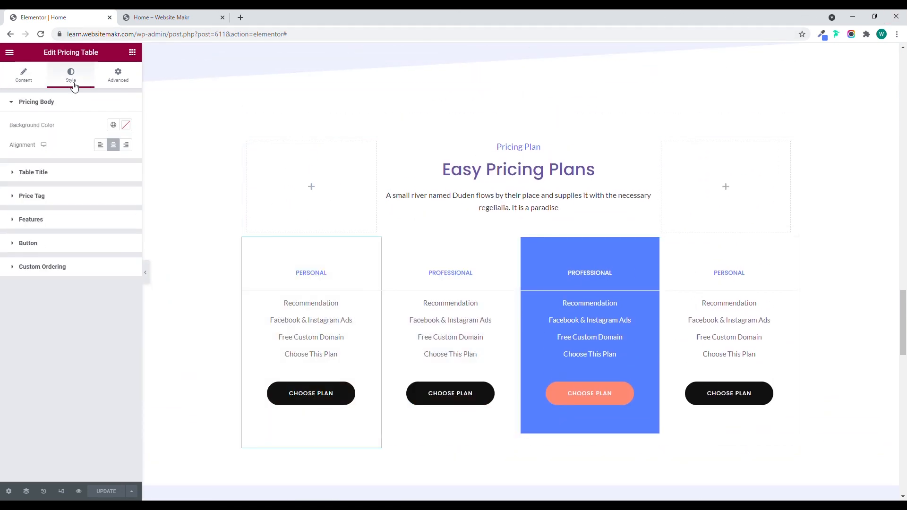
left_click(114, 80)
left_click(54, 325)
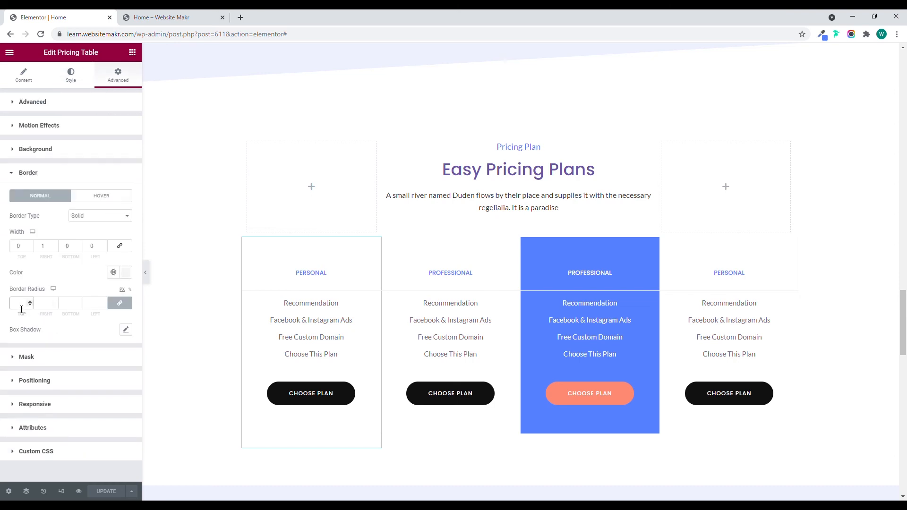
type("10")
left_click(145, 272)
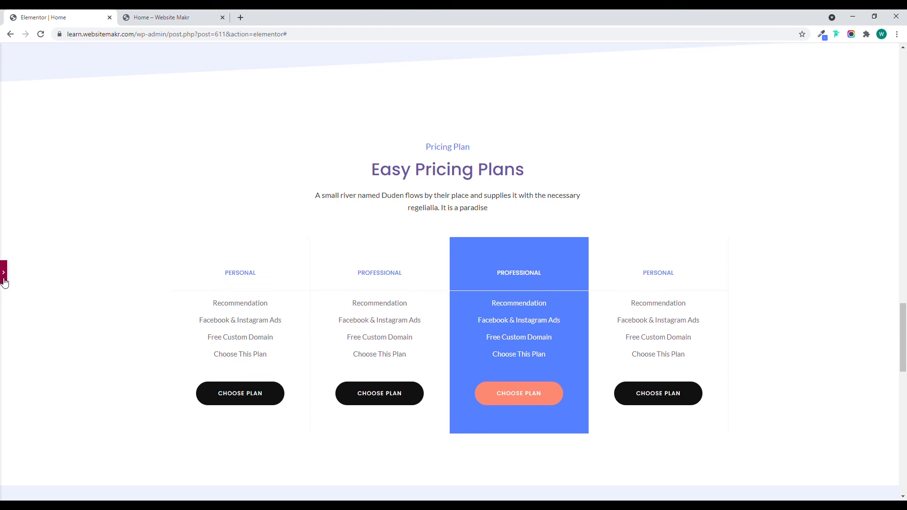
left_click(4, 277)
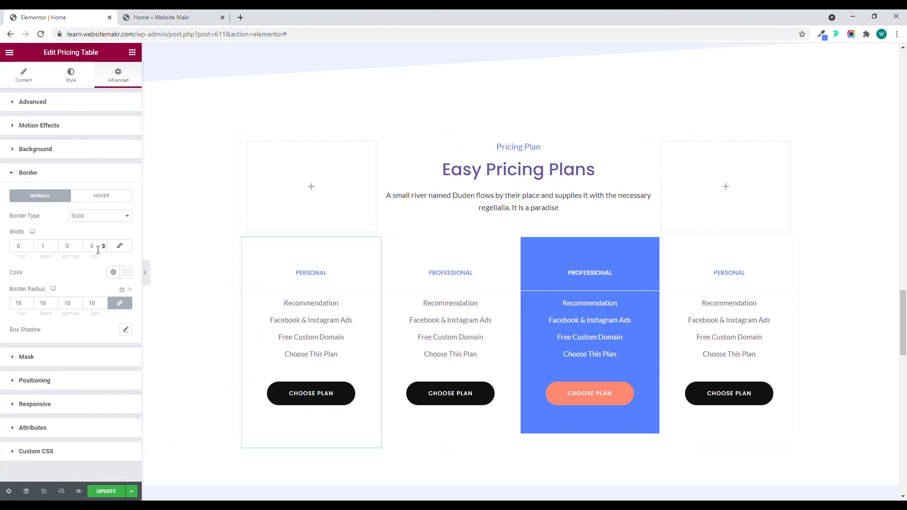
Add a box shadow to the first Personal pricing table with colour rgba(197, 197, 197, 0.5) and blur 20, and preview it.
left_click(126, 331)
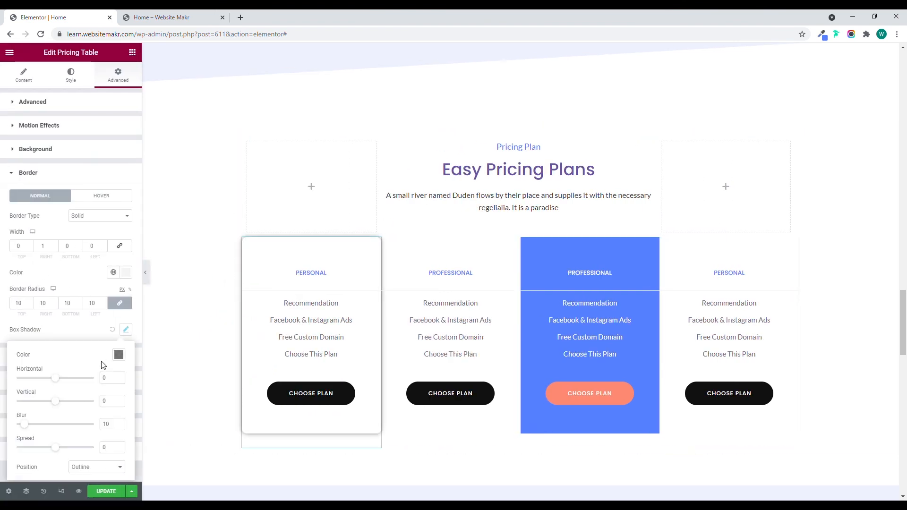
left_click(118, 358)
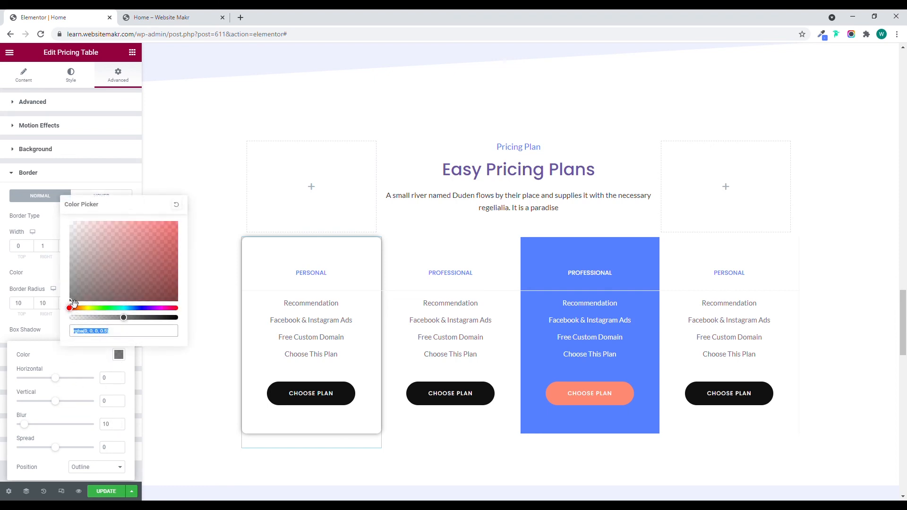
left_click_drag(70, 252, 63, 243)
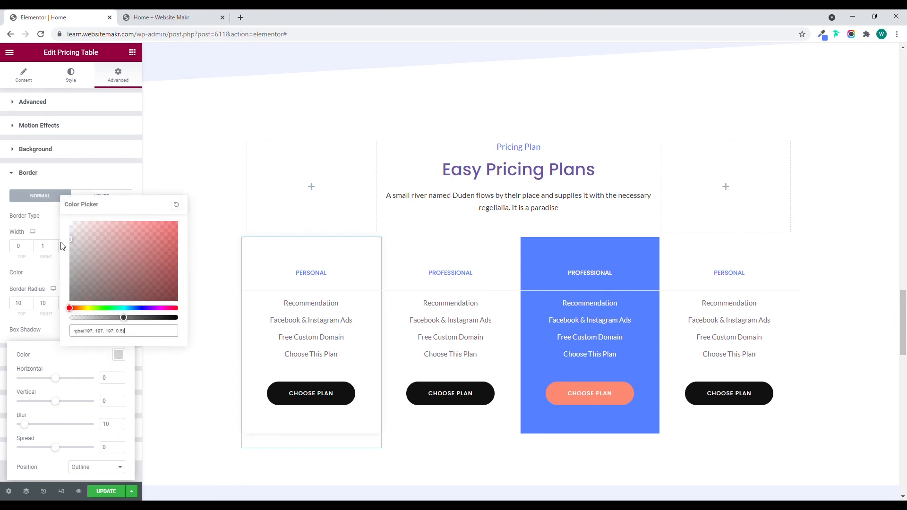
left_click(109, 428)
type("2")
left_click(87, 329)
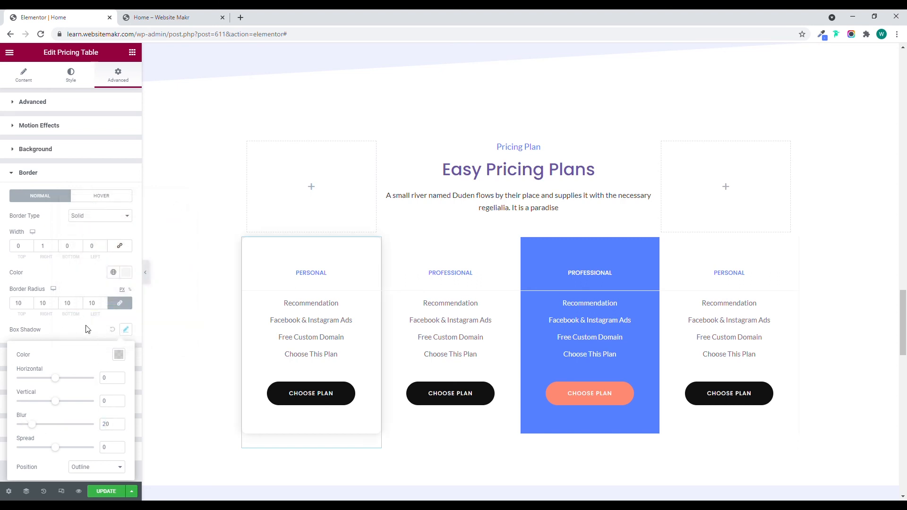
left_click(147, 279)
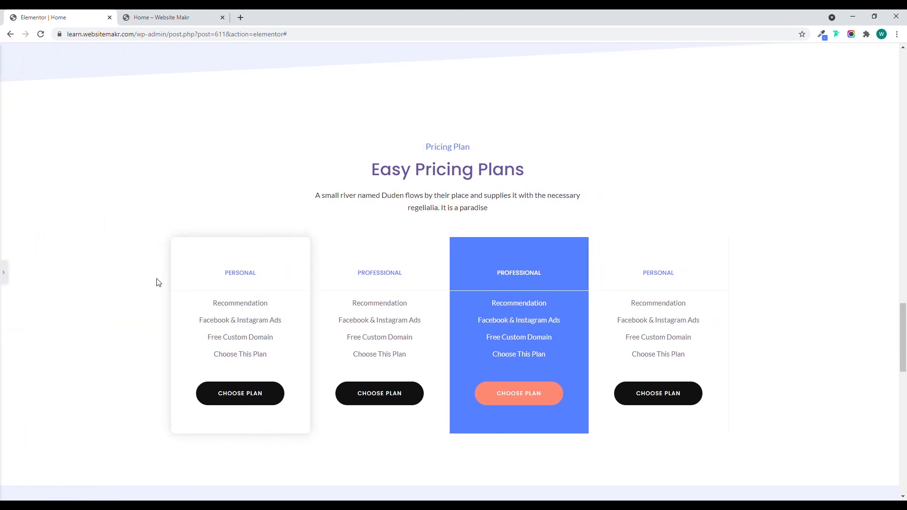
left_click(5, 274)
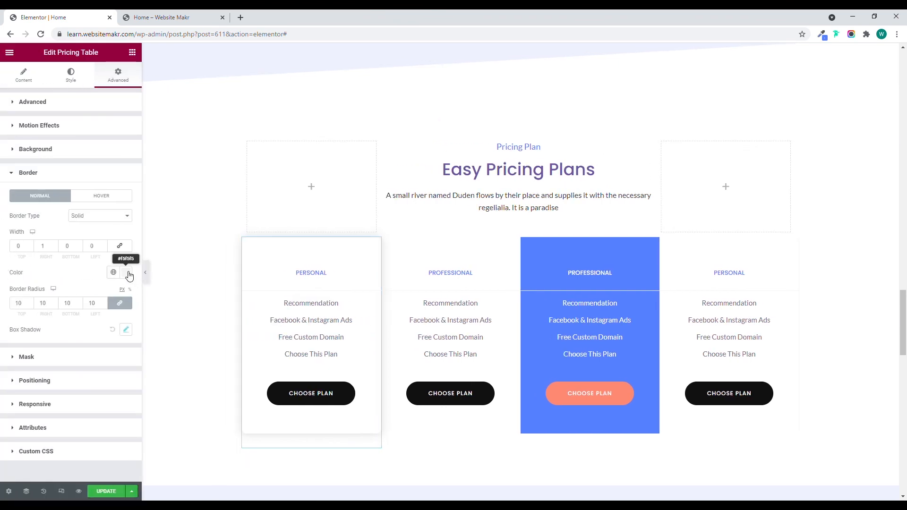
Lighten the first pricing table's box shadow colour to rgba(215, 215, 215, 0.5) and preview the section at full width.
left_click(126, 273)
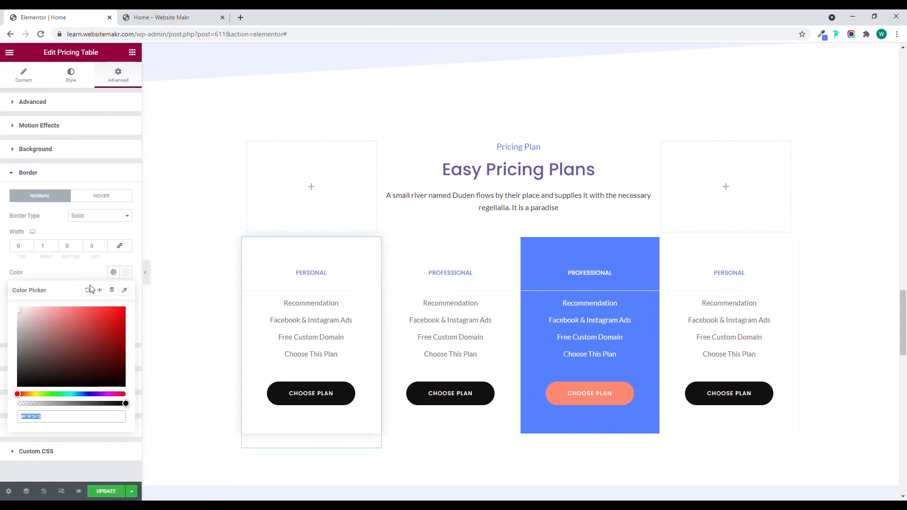
left_click(41, 273)
left_click(126, 329)
left_click(119, 354)
left_click_drag(78, 239, 65, 238)
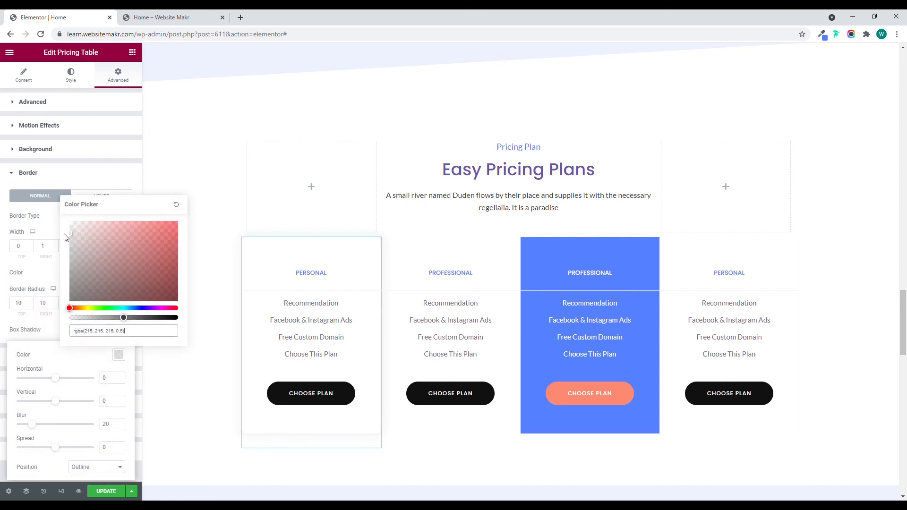
left_click(44, 227)
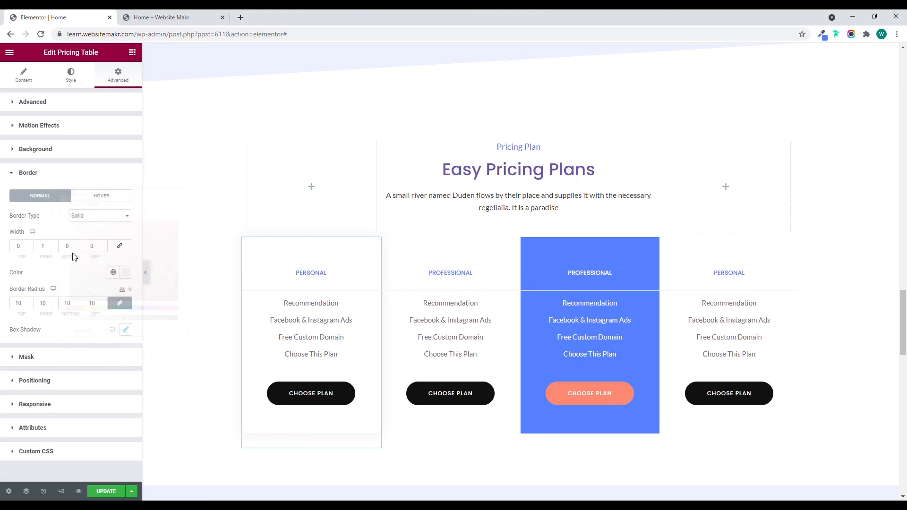
left_click(147, 279)
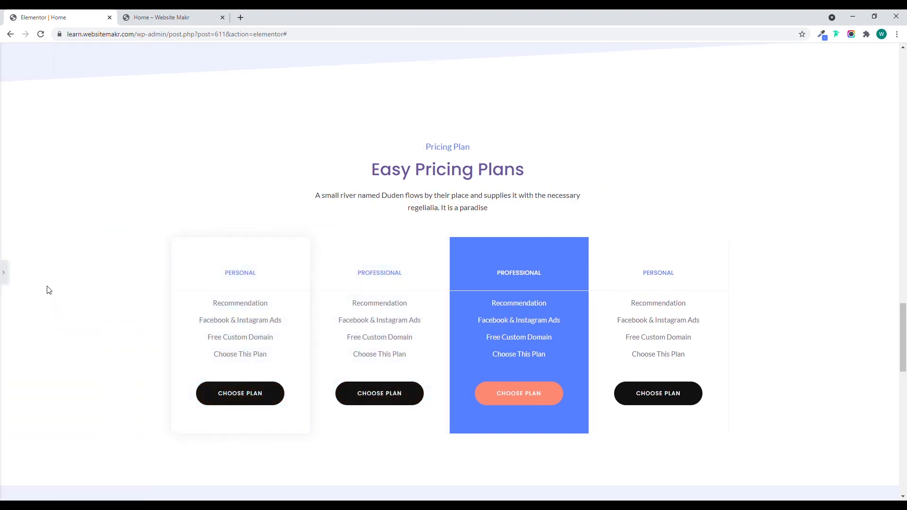
left_click(4, 272)
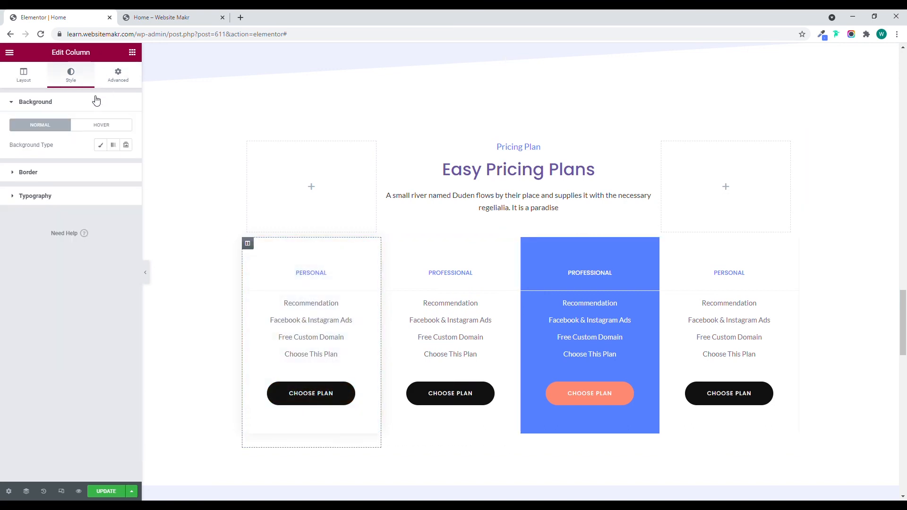
Unlink the first pricing column's margins and set only its right margin to 10 px.
left_click(113, 82)
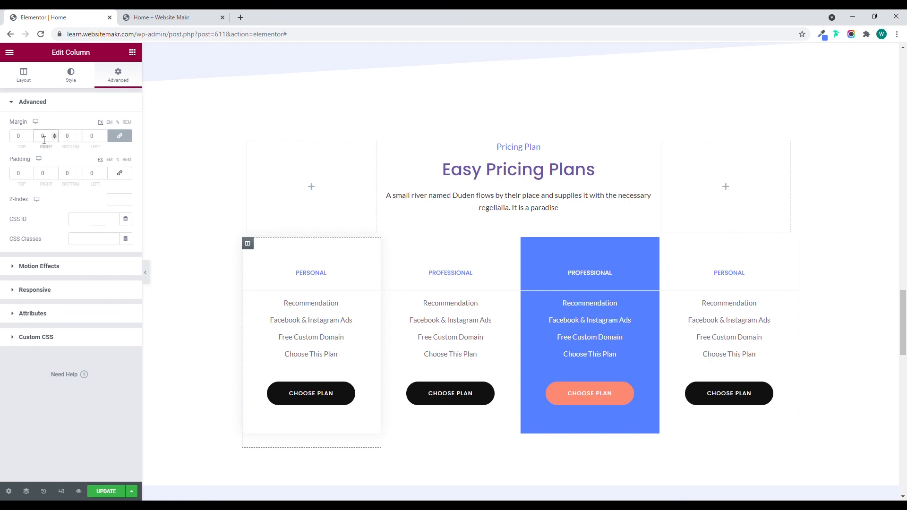
type("10")
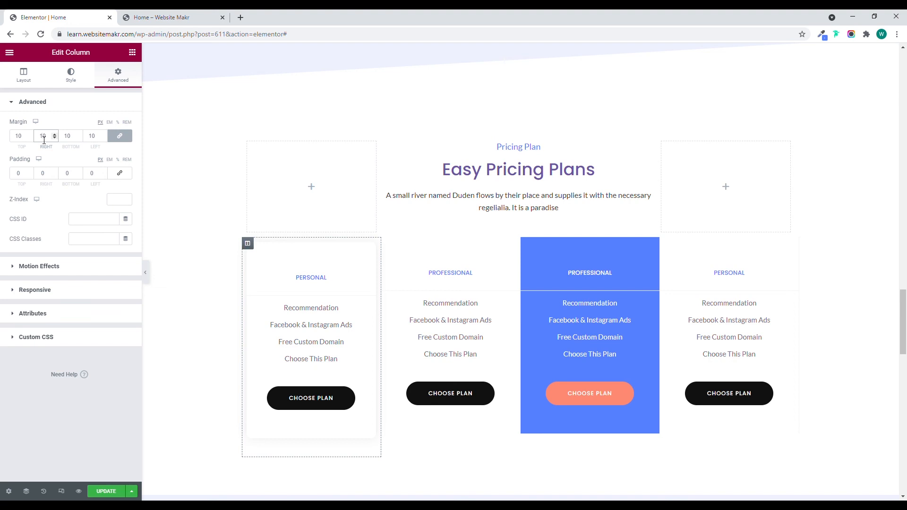
key("BackSpace")
left_click(119, 137)
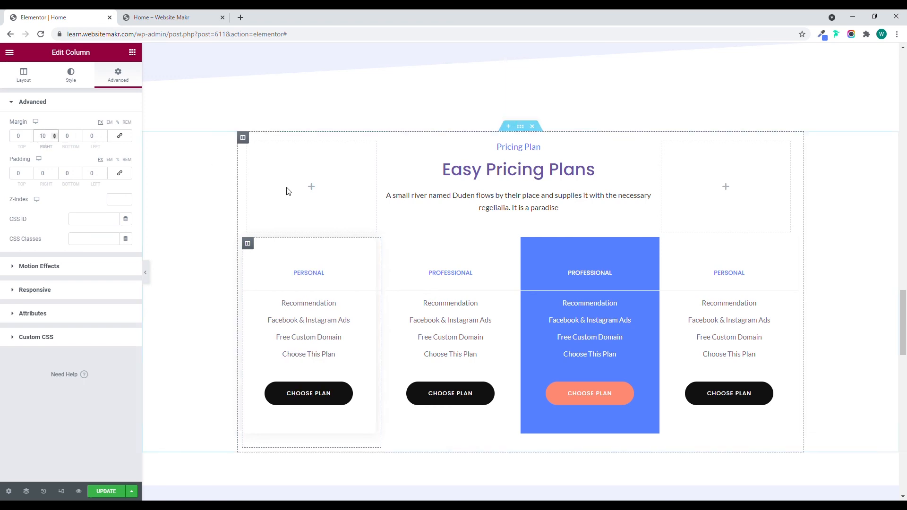
Copy the first Personal pricing table and paste its style onto the white Professional pricing table beside it.
left_click(371, 244)
right_click(371, 244)
left_click(397, 281)
right_click(528, 271)
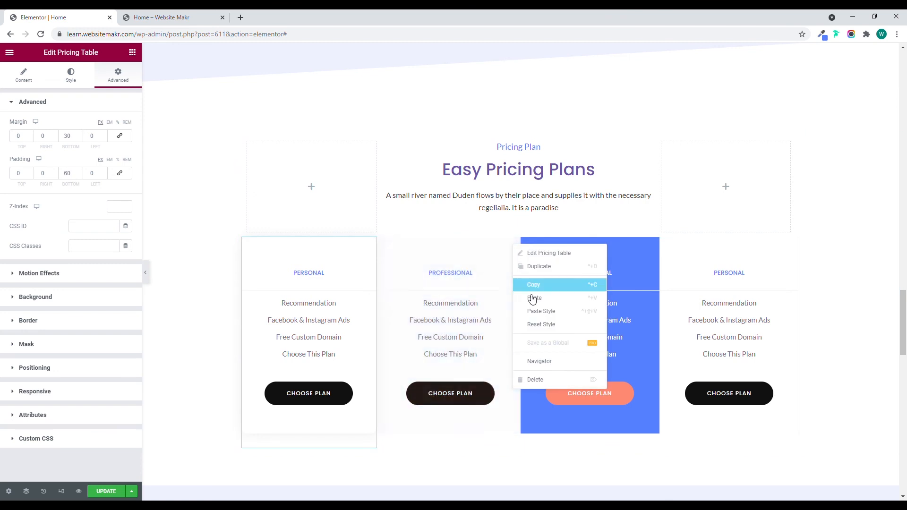
left_click(534, 307)
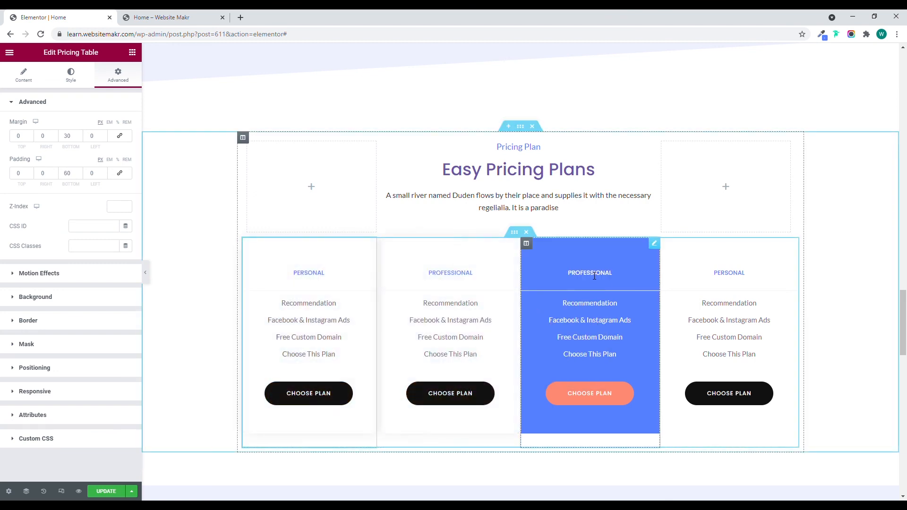
Set the right padding of the second pricing column, holding the white Professional table, to 10 px.
left_click(387, 243)
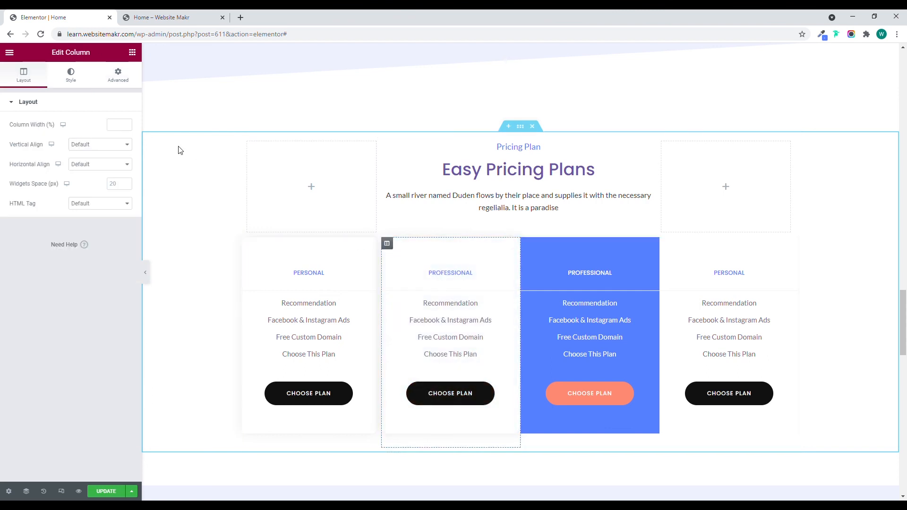
left_click(121, 77)
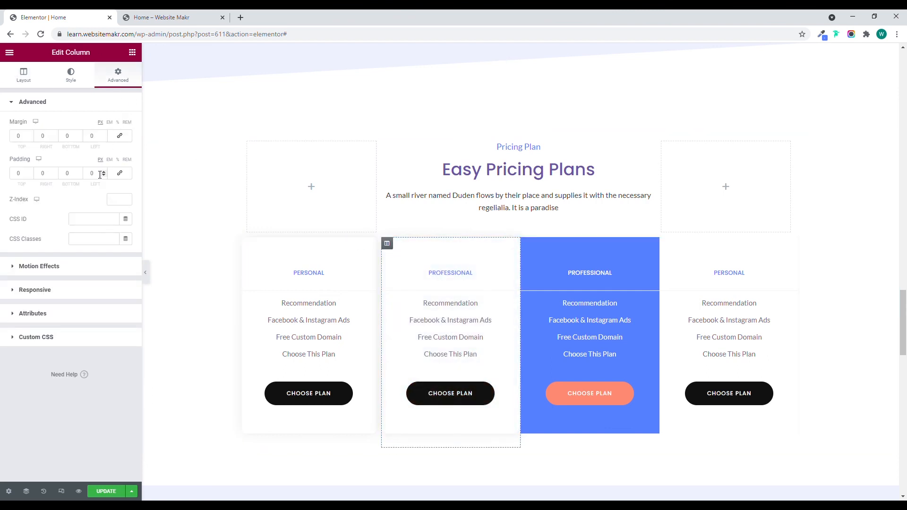
left_click(43, 174)
type("10")
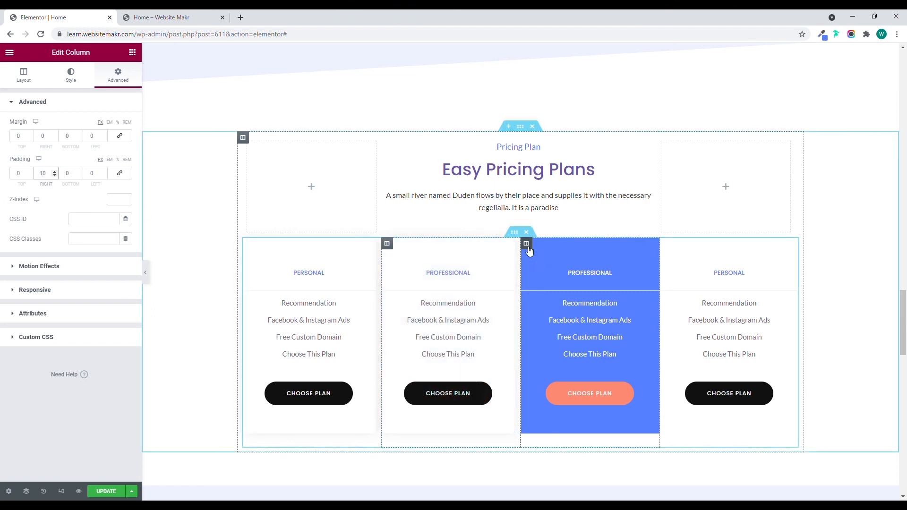
Copy the white Professional pricing table and paste its style onto the last Personal pricing table.
left_click(527, 245)
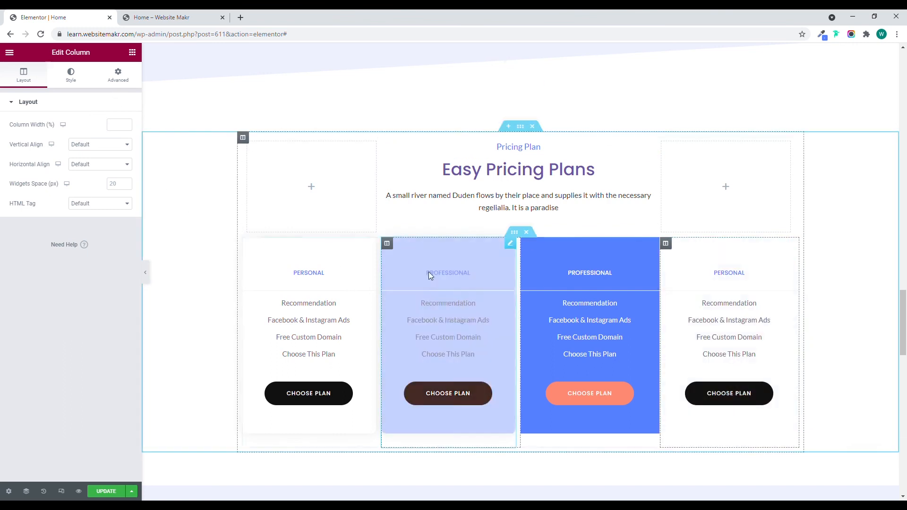
right_click(508, 243)
left_click(534, 282)
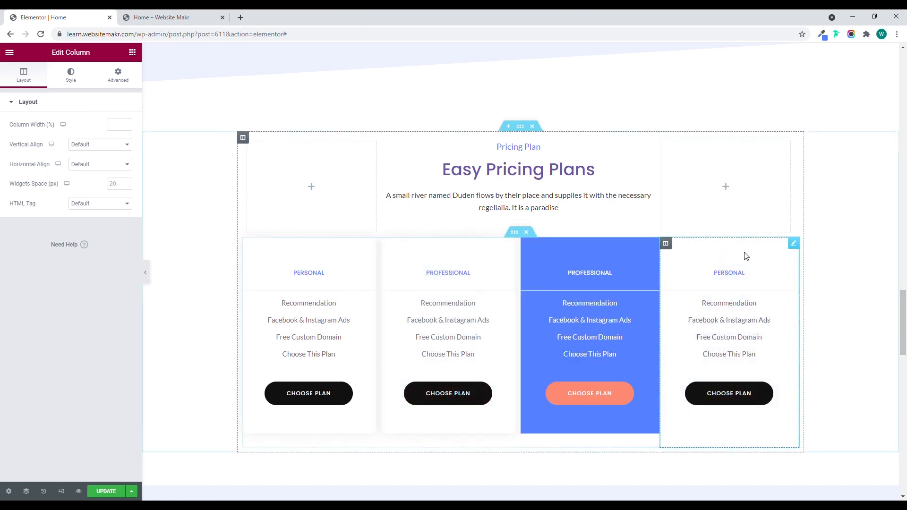
right_click(793, 245)
left_click(829, 313)
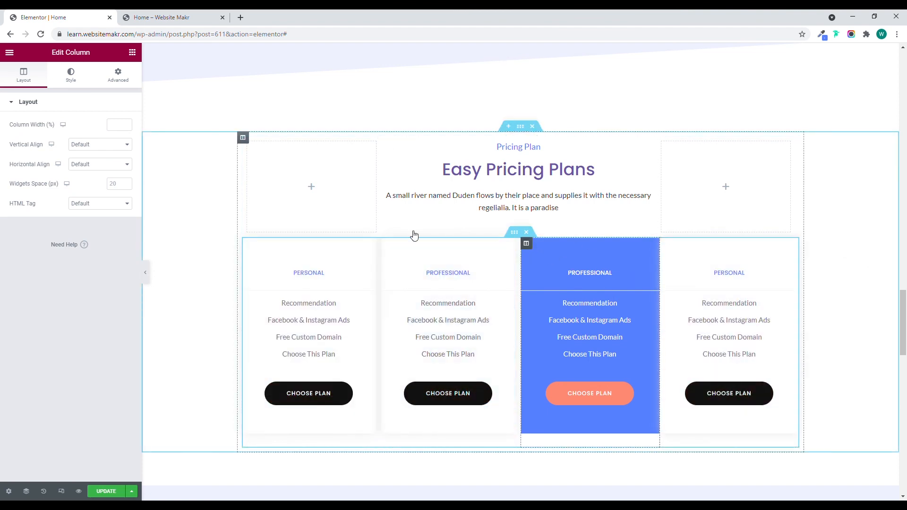
Set only the right margin of the blue Professional table's column to 10 px and preview the section at full width.
left_click(118, 75)
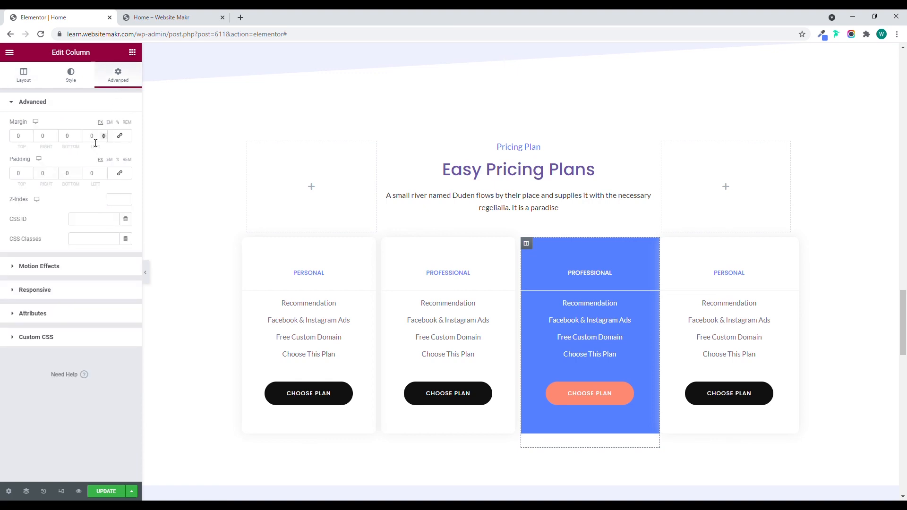
left_click(69, 174)
type("10")
left_click(120, 136)
left_click(70, 137)
type("10")
key("BackSpace")
left_click(120, 136)
left_click(44, 138)
left_click(145, 272)
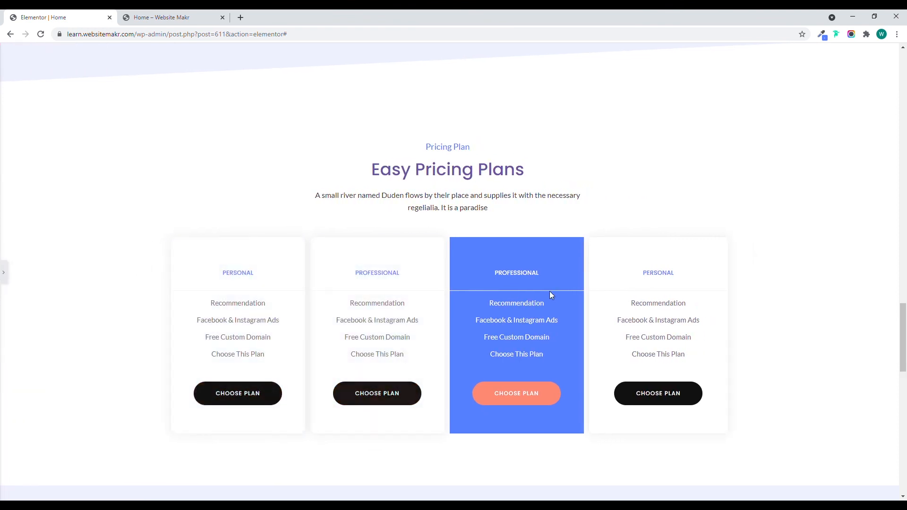
left_click(4, 272)
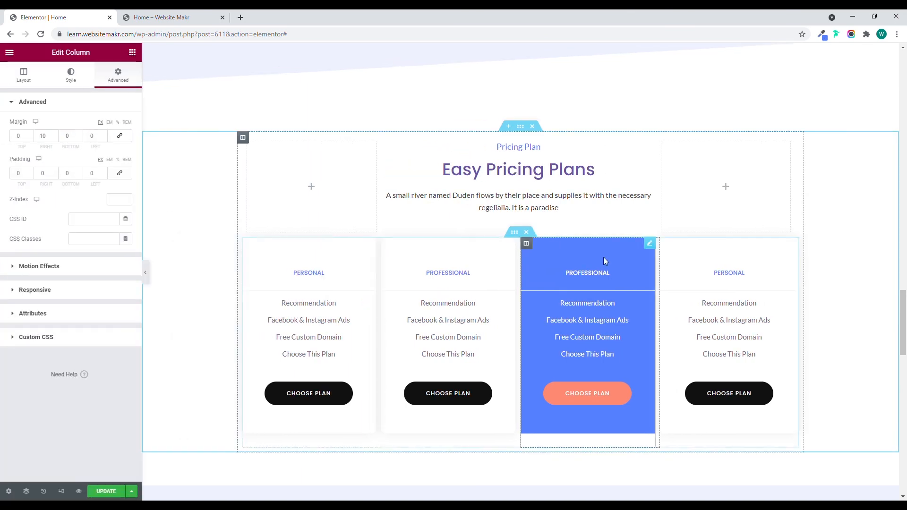
Set a border radius of 10 px on all corners of the blue Professional pricing table and preview it at full width.
left_click(627, 240)
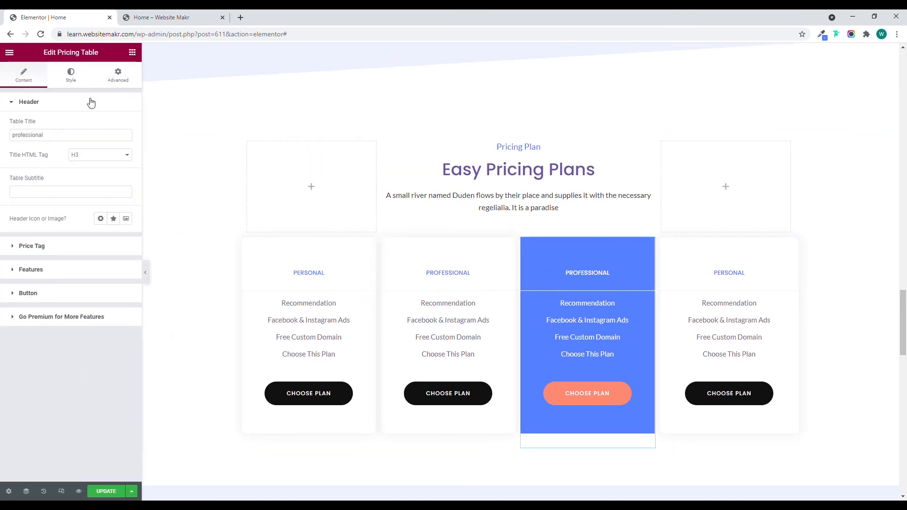
left_click(73, 78)
left_click(119, 77)
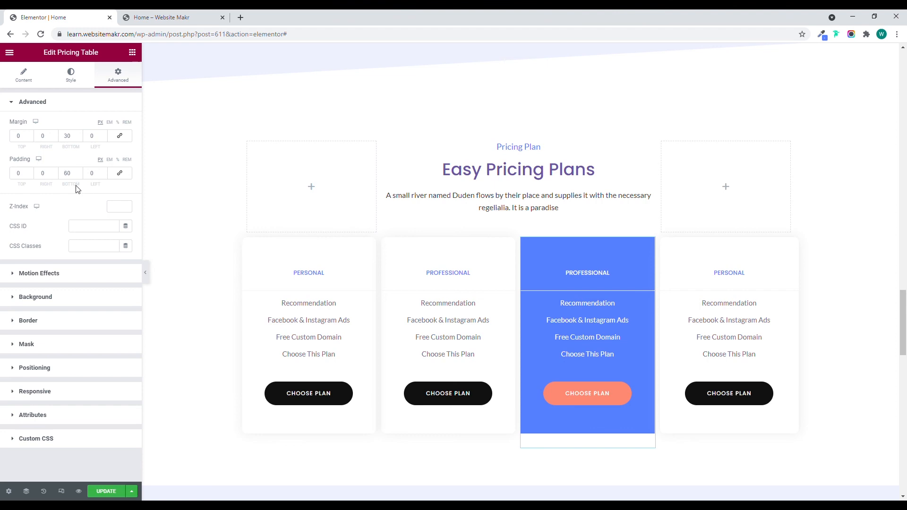
left_click(42, 321)
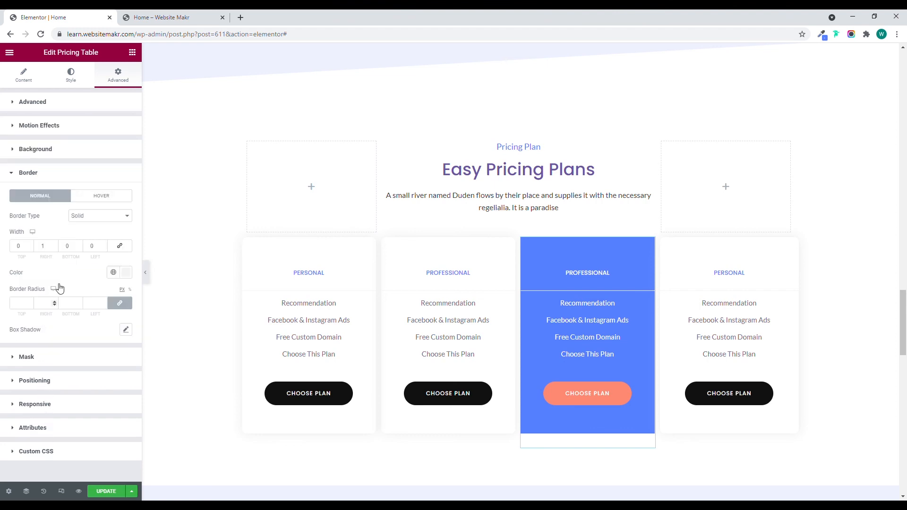
left_click(20, 305)
type("10")
left_click(146, 273)
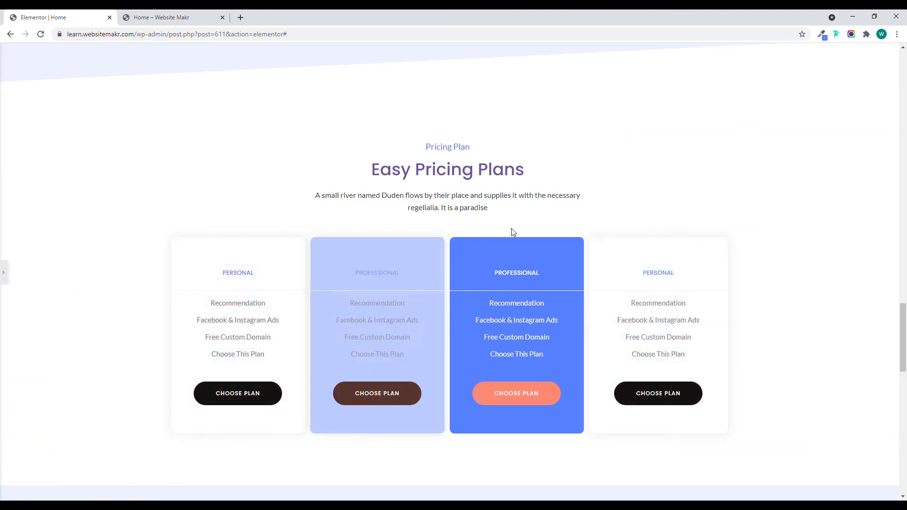
Look through the whole landing page at full width from hero to footer, and update the page.
scroll(503, 198, "down", 9)
scroll(510, 204, "up", 15)
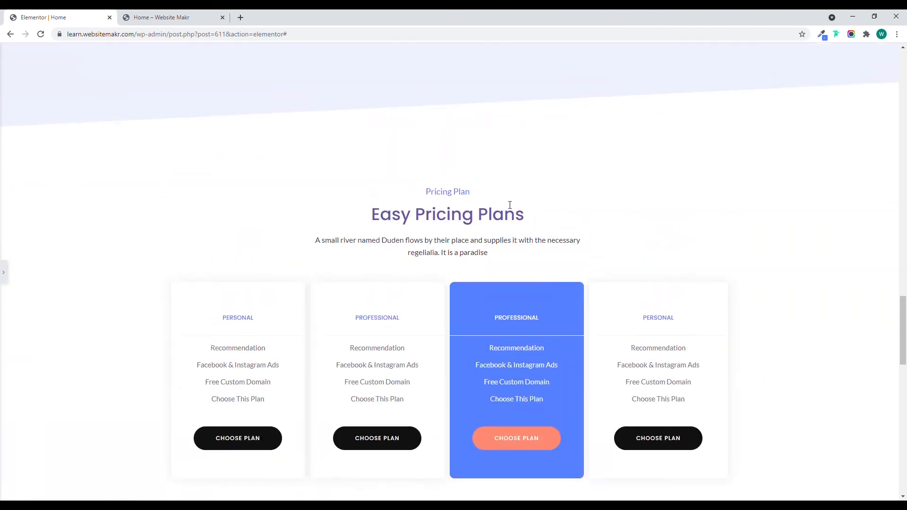
scroll(510, 204, "up", 15)
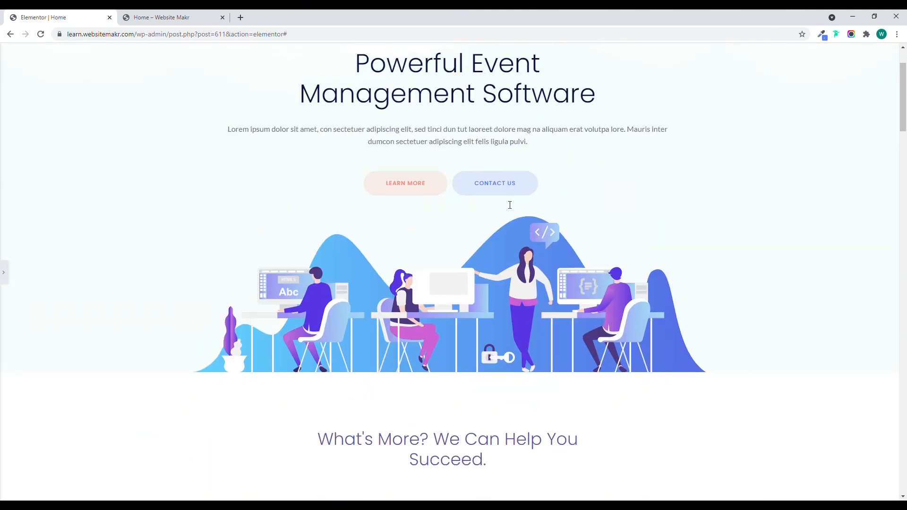
scroll(507, 204, "down", 1)
scroll(506, 204, "down", 15)
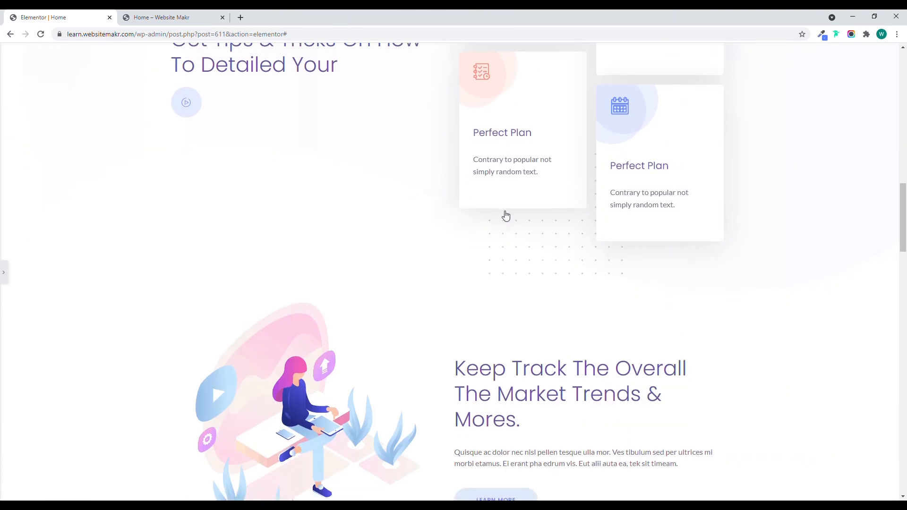
scroll(502, 215, "down", 15)
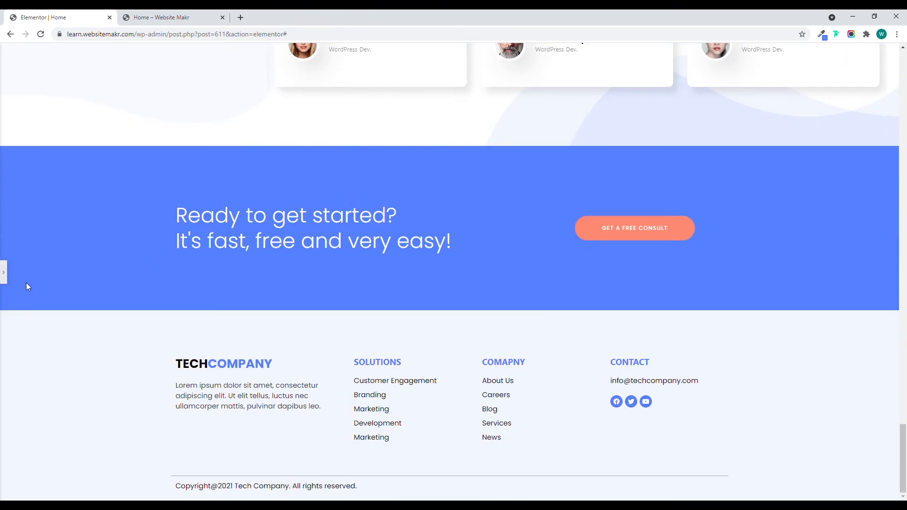
left_click(6, 271)
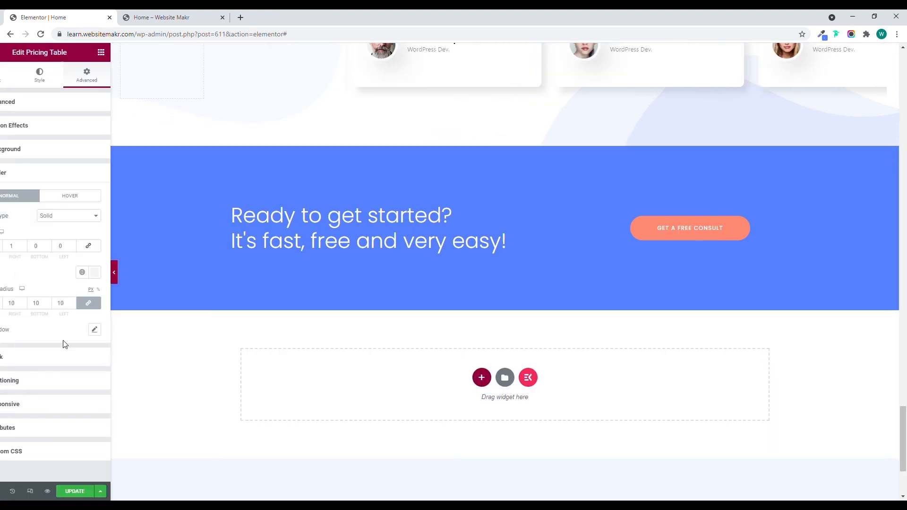
left_click(107, 492)
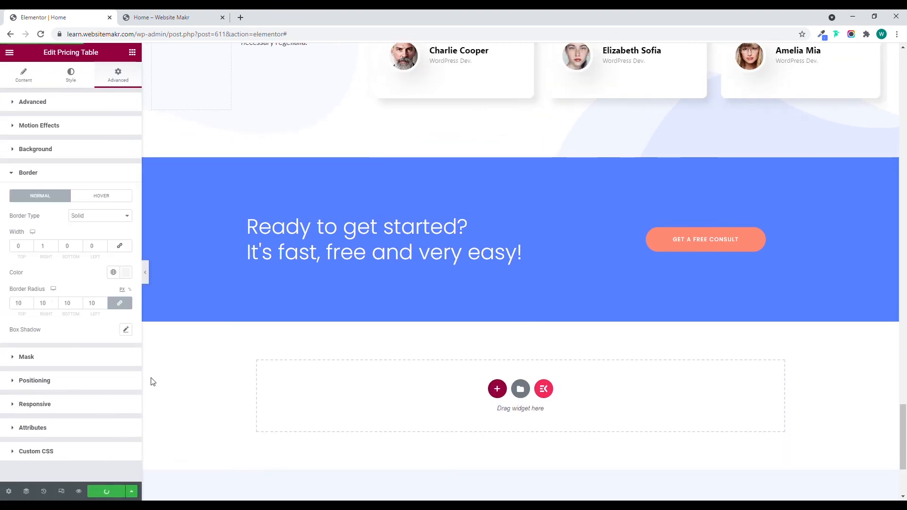
Reload the published Home page and look through its sections.
left_click(156, 17)
left_click(42, 34)
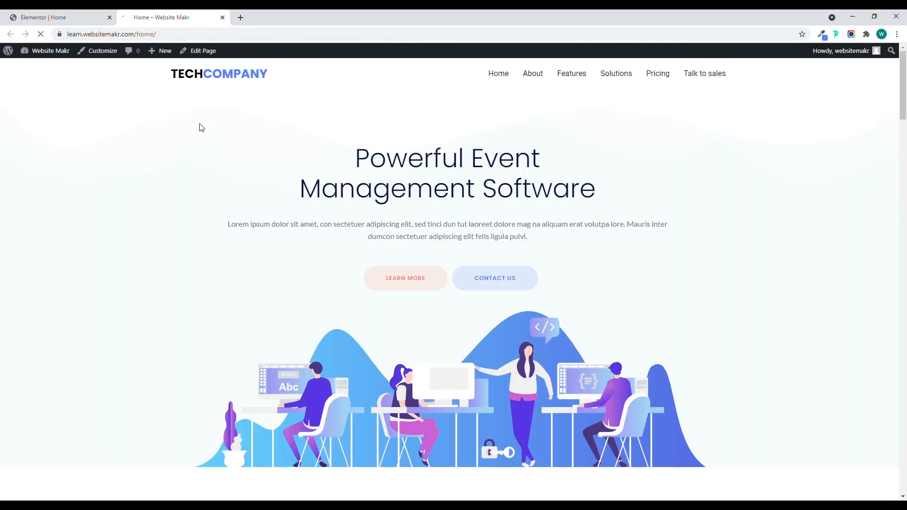
scroll(272, 152, "up", 20)
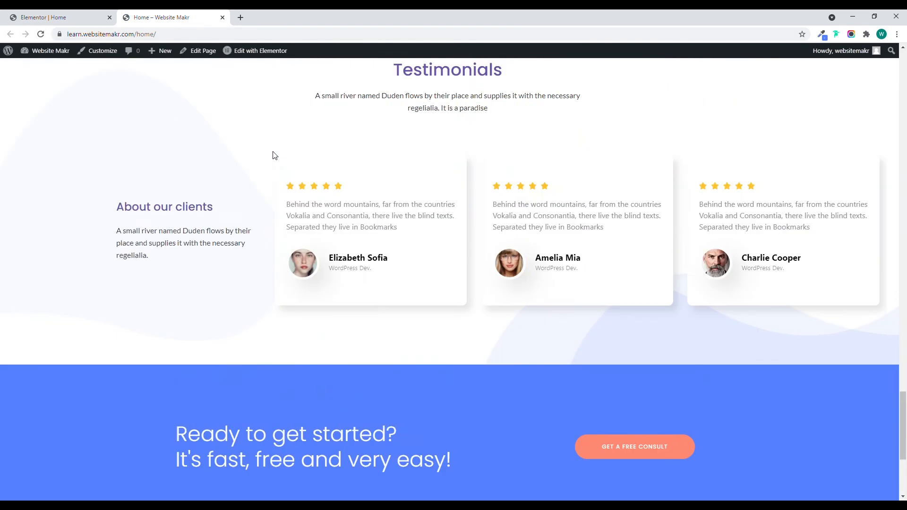
scroll(282, 168, "up", 15)
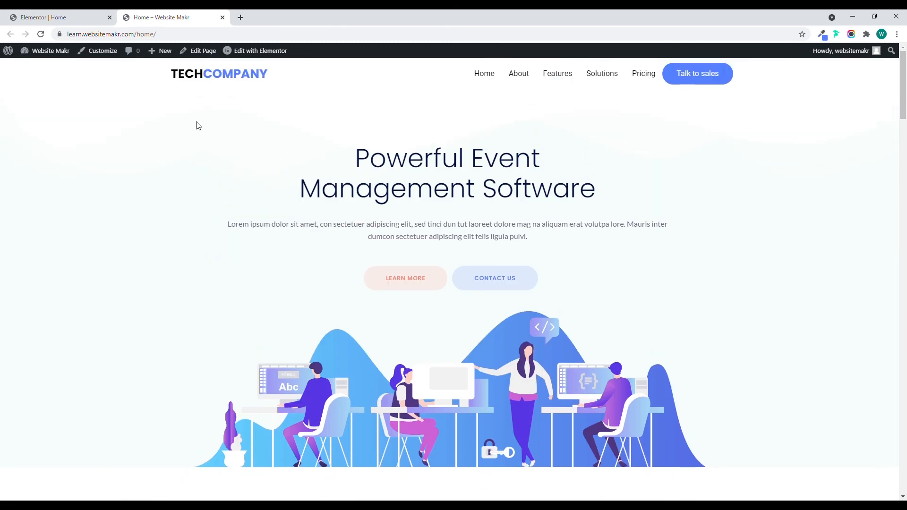
In the WordPress Reading settings, make the static page Home the site's homepage and save the changes.
mouse_move(44, 51)
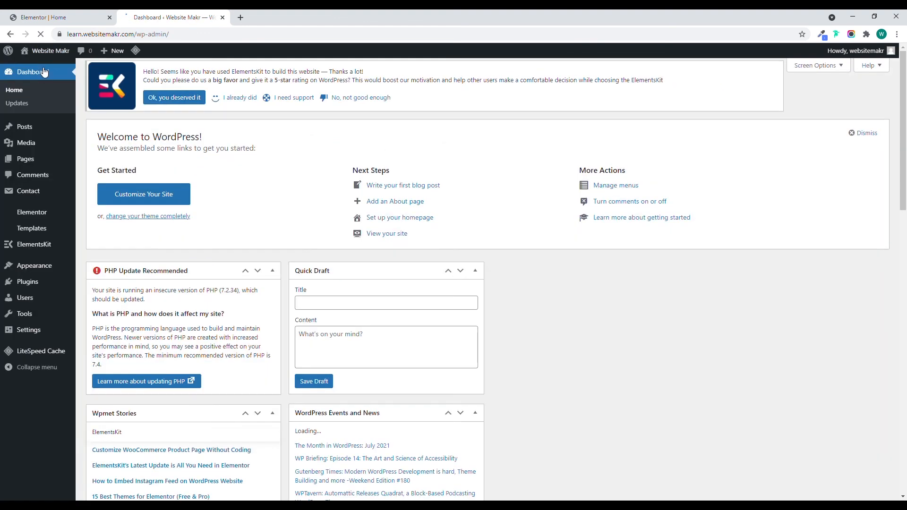
mouse_move(48, 242)
mouse_move(40, 334)
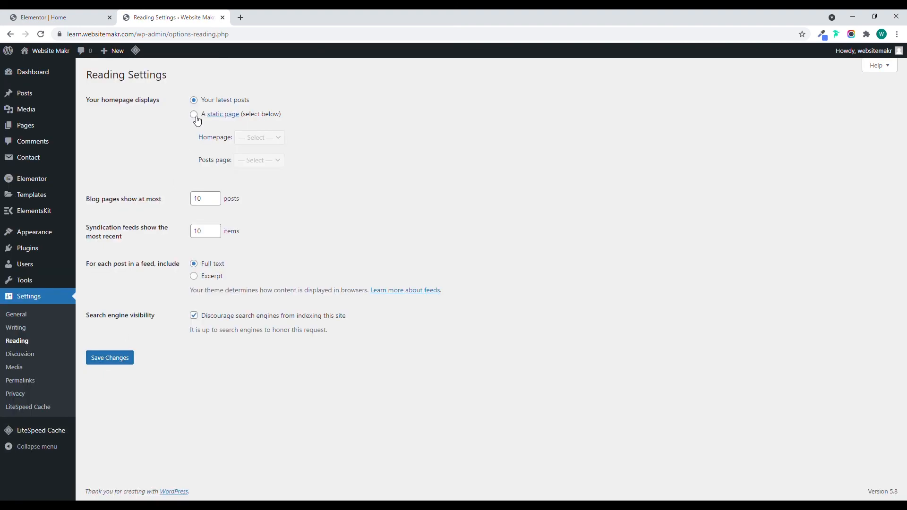
left_click(195, 118)
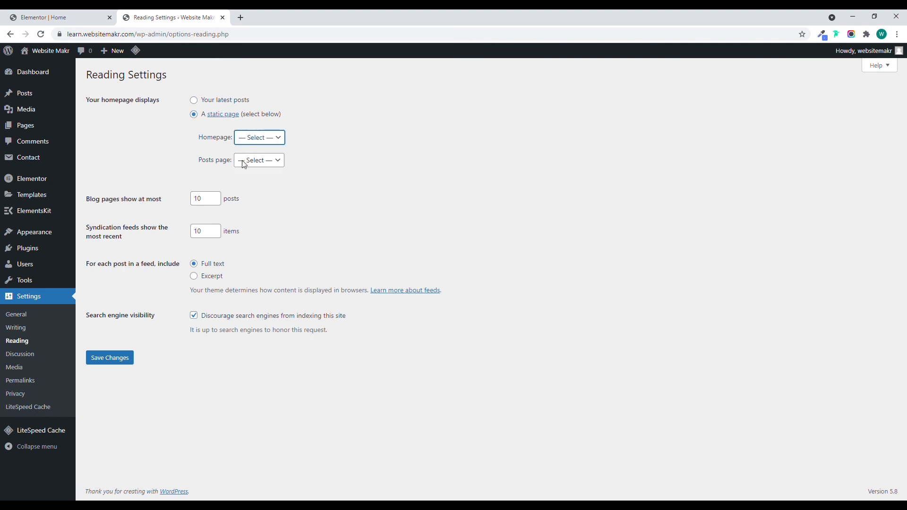
left_click(122, 358)
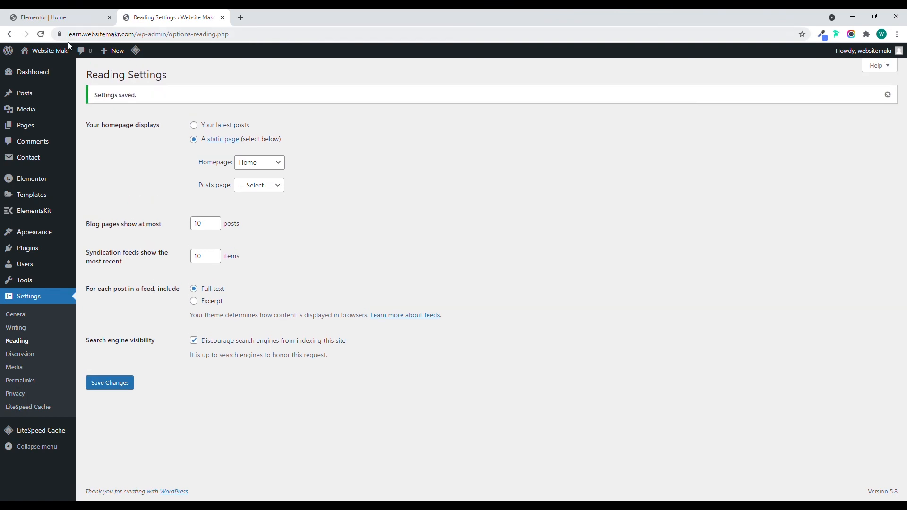
Open the live site in a new browser tab and look through the homepage down to the footer.
middle_click(61, 72)
left_click(244, 18)
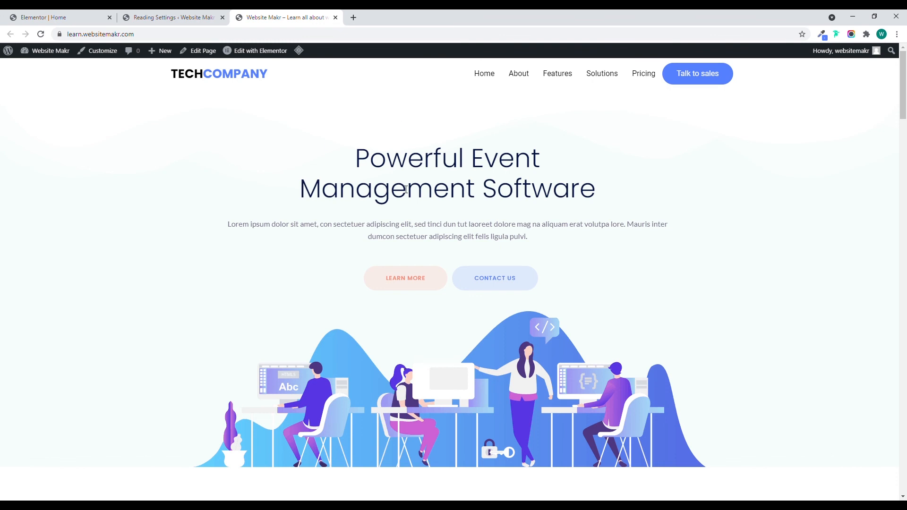
scroll(411, 190, "down", 20)
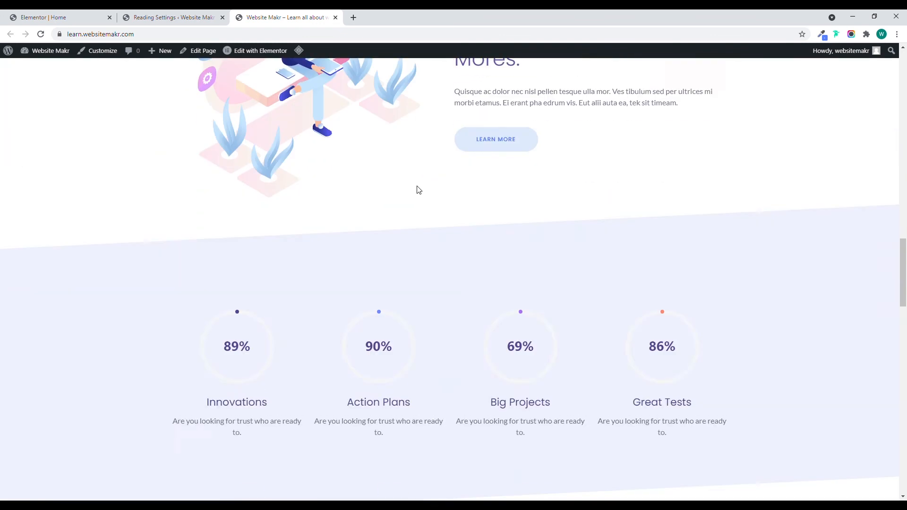
scroll(418, 189, "down", 20)
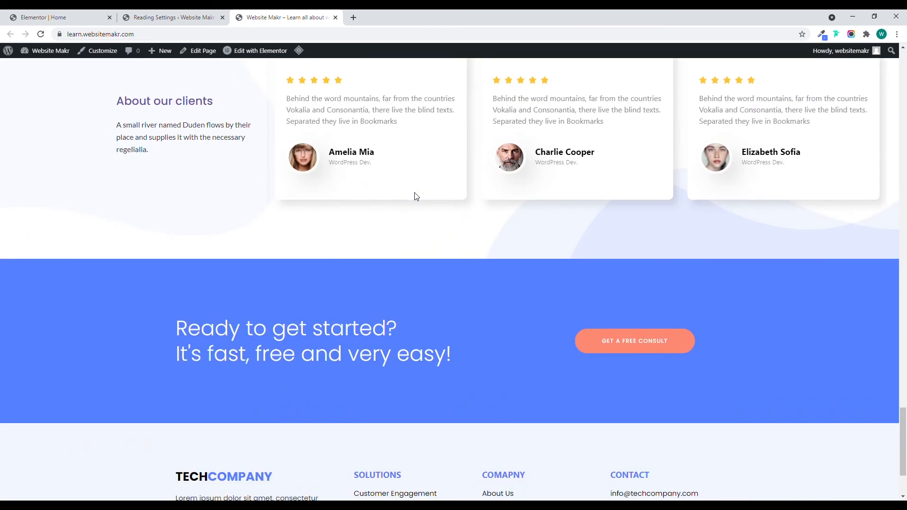
scroll(418, 203, "down", 3)
scroll(418, 262, "up", 20)
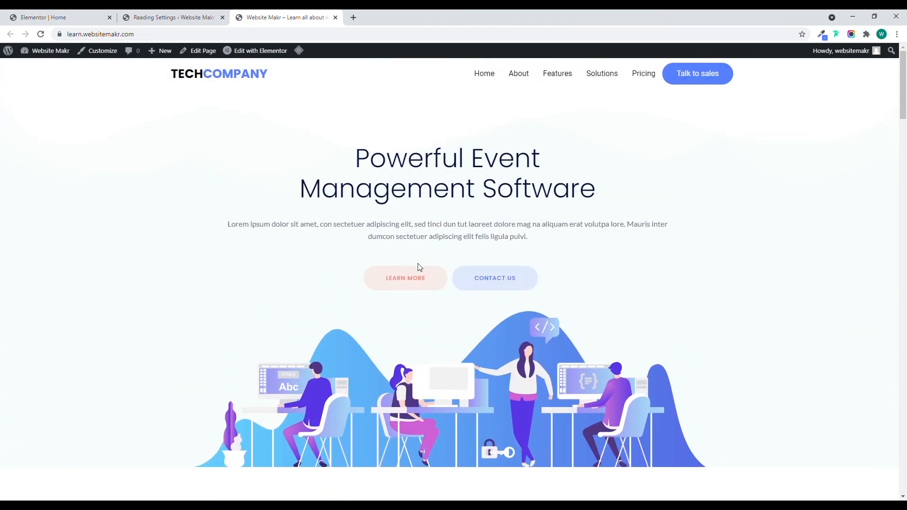
Check the homepage in the browser's responsive mobile view, including opening and closing the mobile navigation menu.
key("ctrl+shift+i")
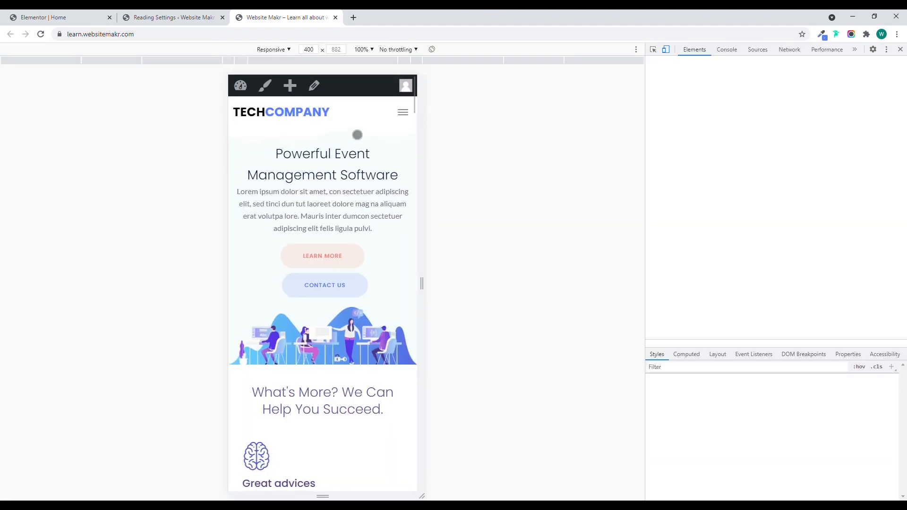
left_click(403, 115)
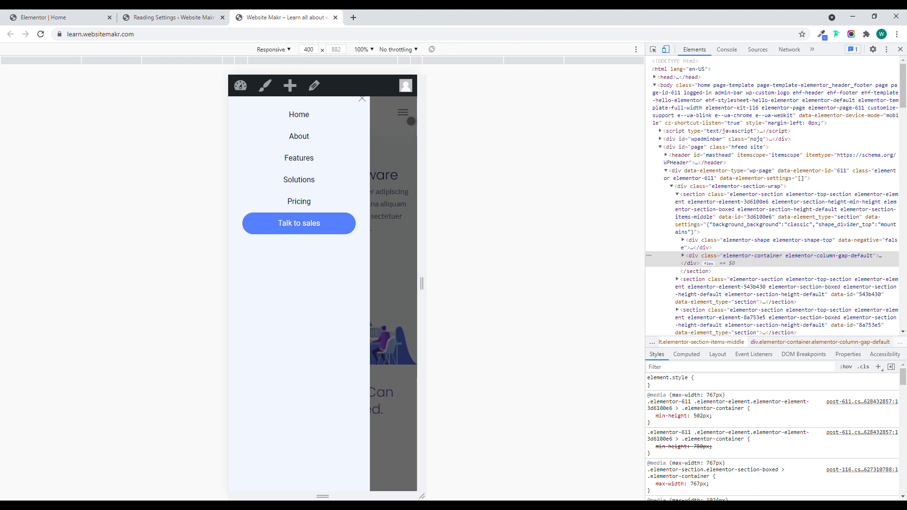
left_click(370, 104)
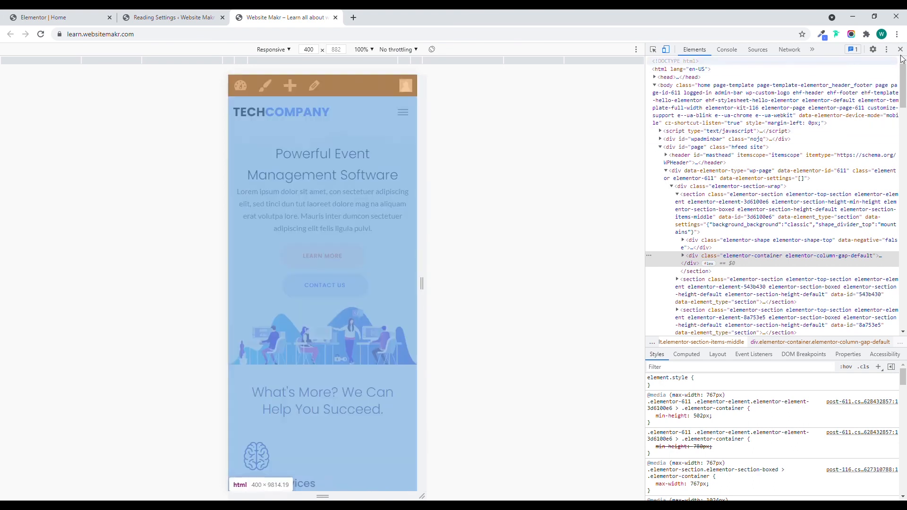
key("ctrl+shift+i")
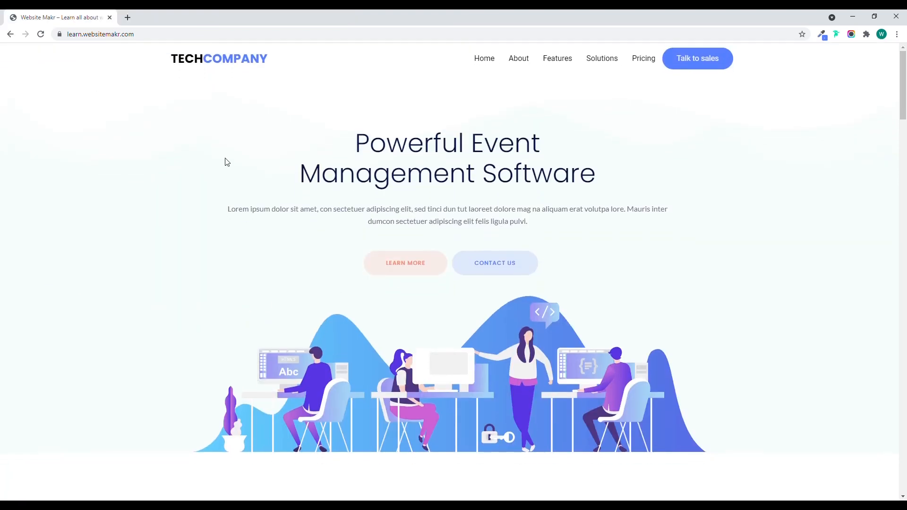